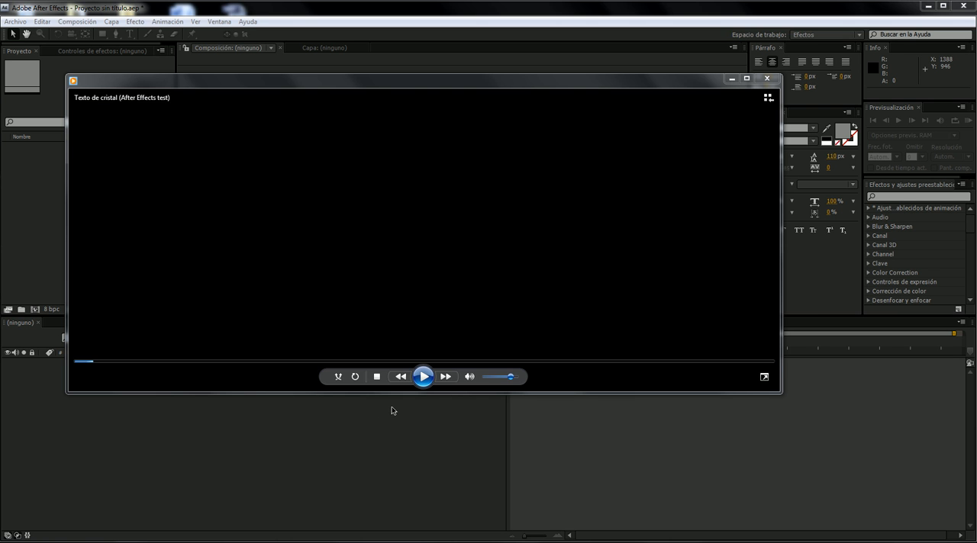
- Play the finished glass text sample video from near its start, pausing to examine the effect, and minimize the player
{"action": "left_click", "coordinate": [423, 376]}
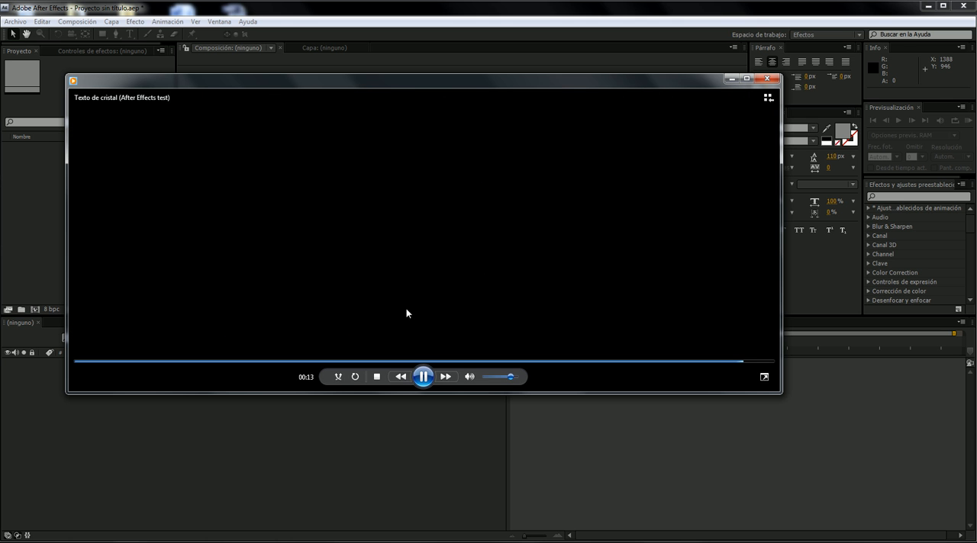
{"action": "left_click", "coordinate": [422, 376]}
{"action": "left_click", "coordinate": [424, 376]}
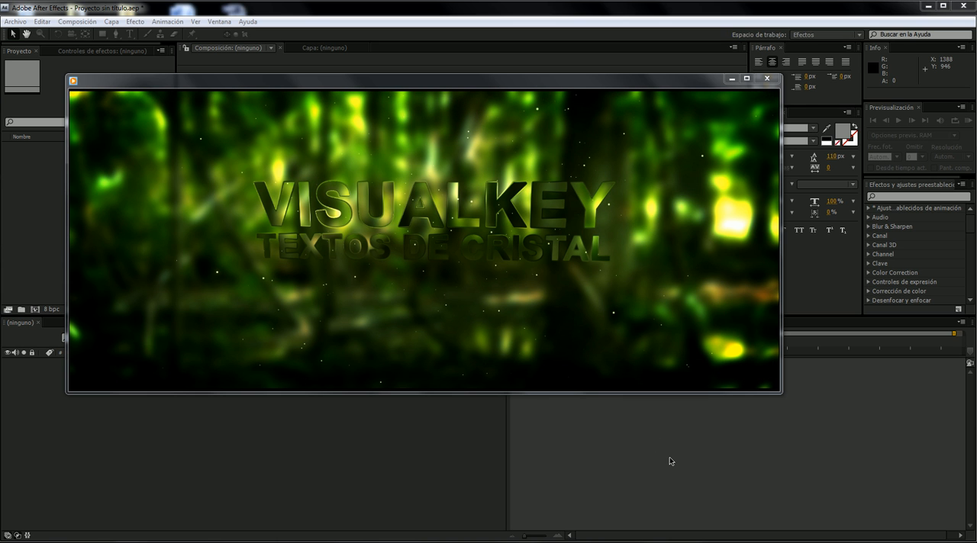
{"action": "mouse_move", "coordinate": [201, 376]}
{"action": "left_click", "coordinate": [127, 362]}
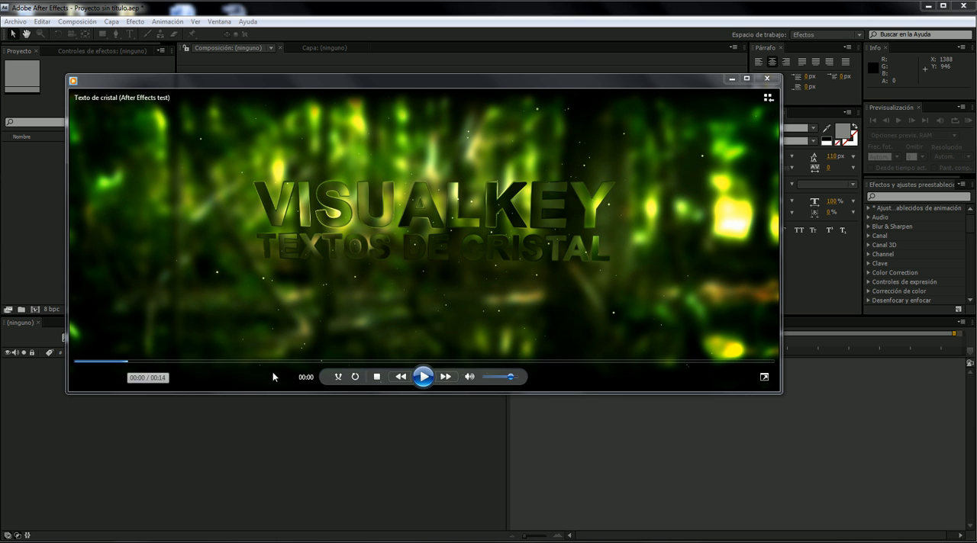
{"action": "left_click", "coordinate": [422, 377]}
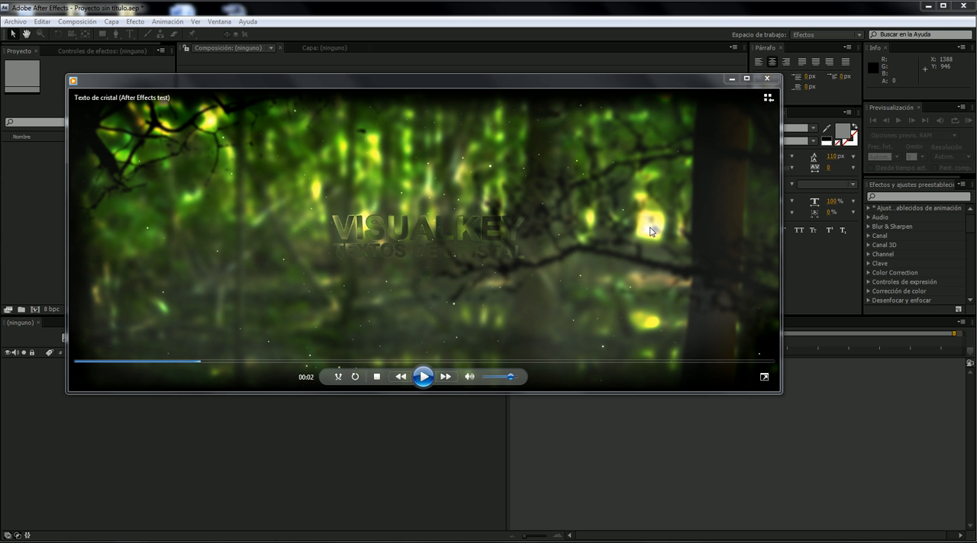
{"action": "left_click", "coordinate": [423, 376]}
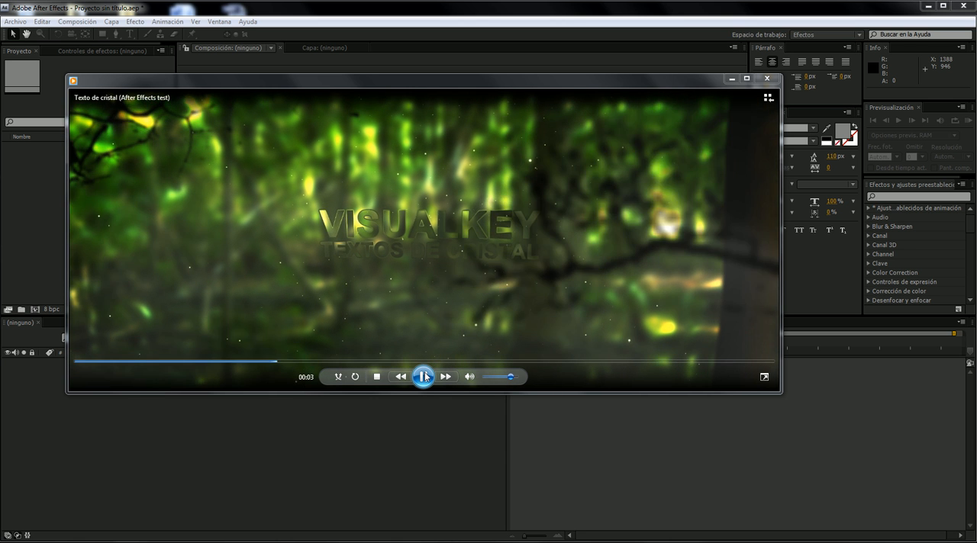
{"action": "left_click", "coordinate": [423, 376]}
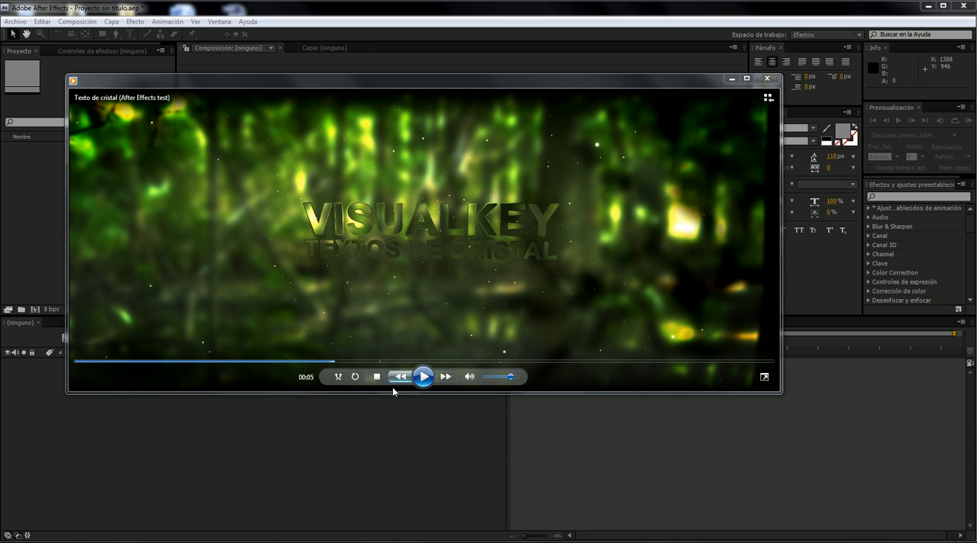
{"action": "left_click", "coordinate": [424, 376]}
{"action": "left_click", "coordinate": [424, 377]}
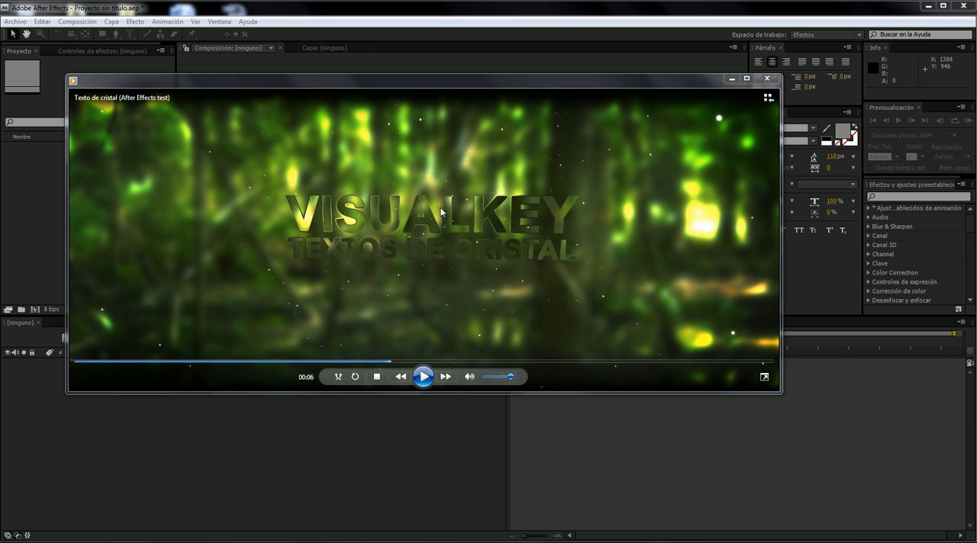
{"action": "left_click", "coordinate": [733, 79]}
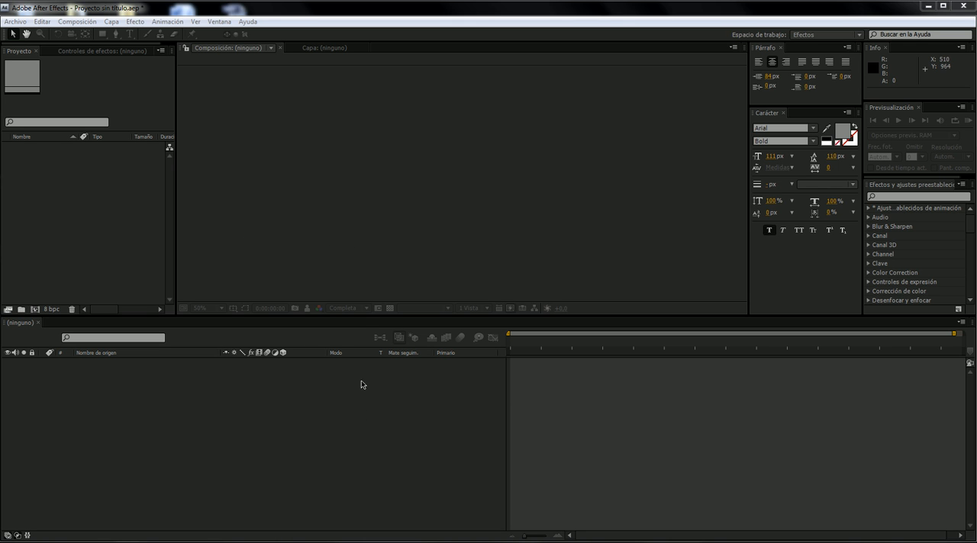
- Switch to the Archivos tutorial 34.Texto de cristal folder and preview the forest photo 248357507_37f125a3b1_o.jpg
{"action": "key", "text": "alt+Tab"}
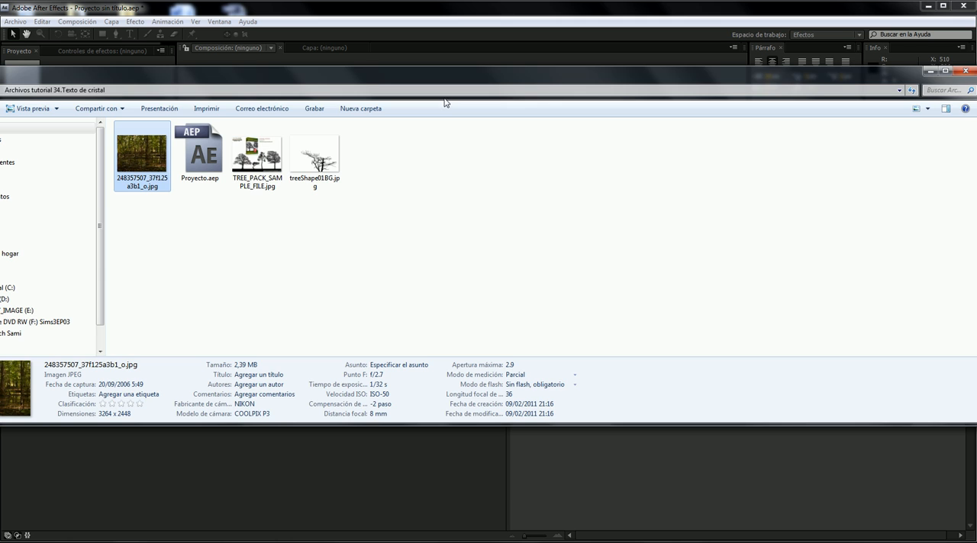
{"action": "left_click_drag", "start_coordinate": [843, 397], "coordinate": [522, 306]}
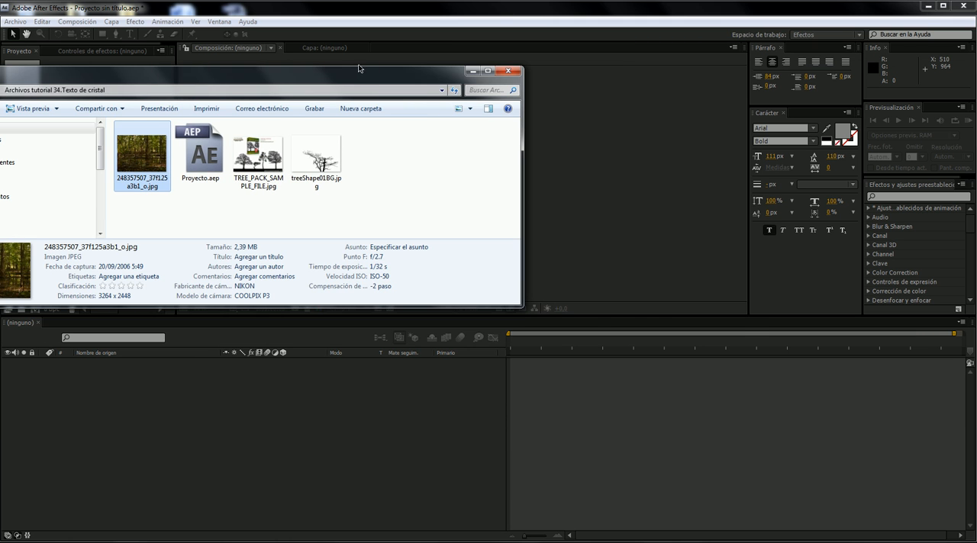
{"action": "left_click_drag", "start_coordinate": [360, 80], "coordinate": [585, 114]}
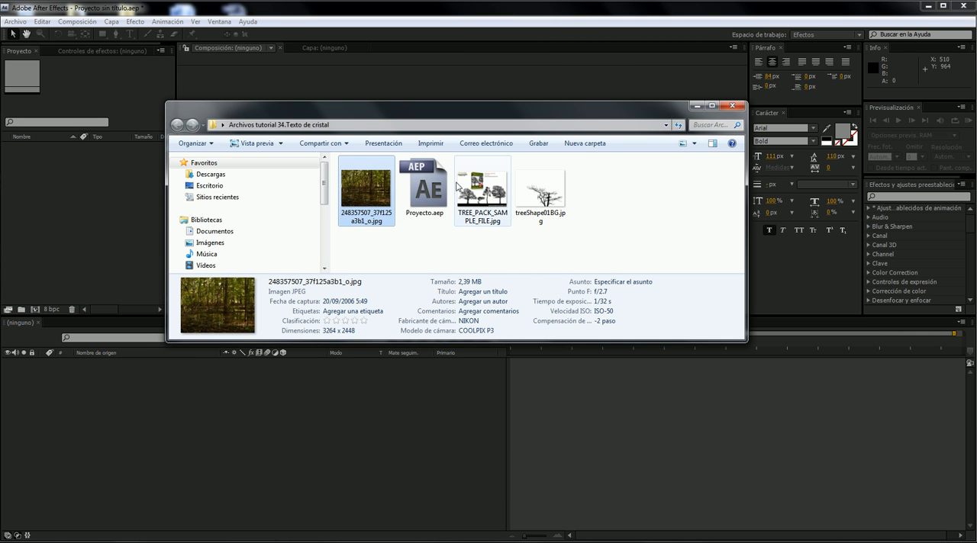
{"action": "left_click", "coordinate": [491, 194]}
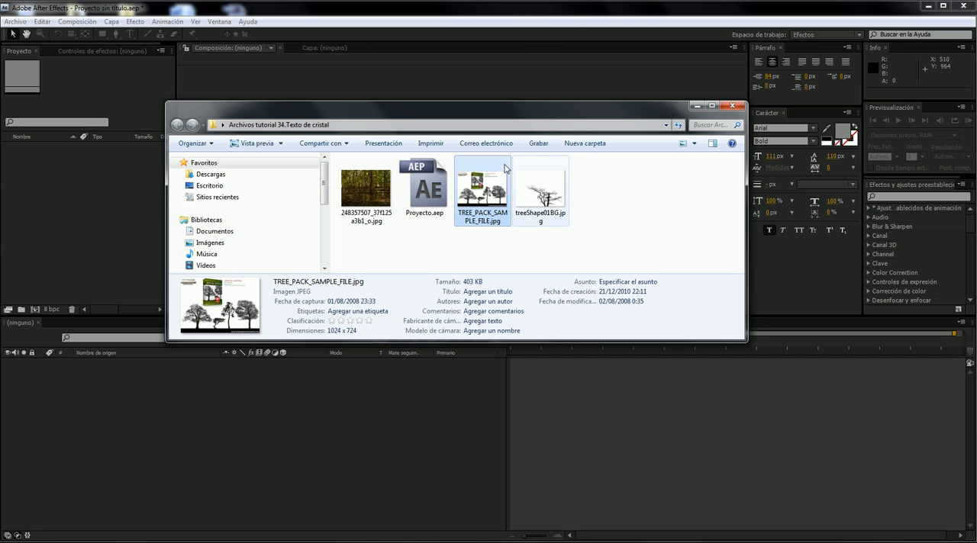
{"action": "double_click", "coordinate": [374, 193]}
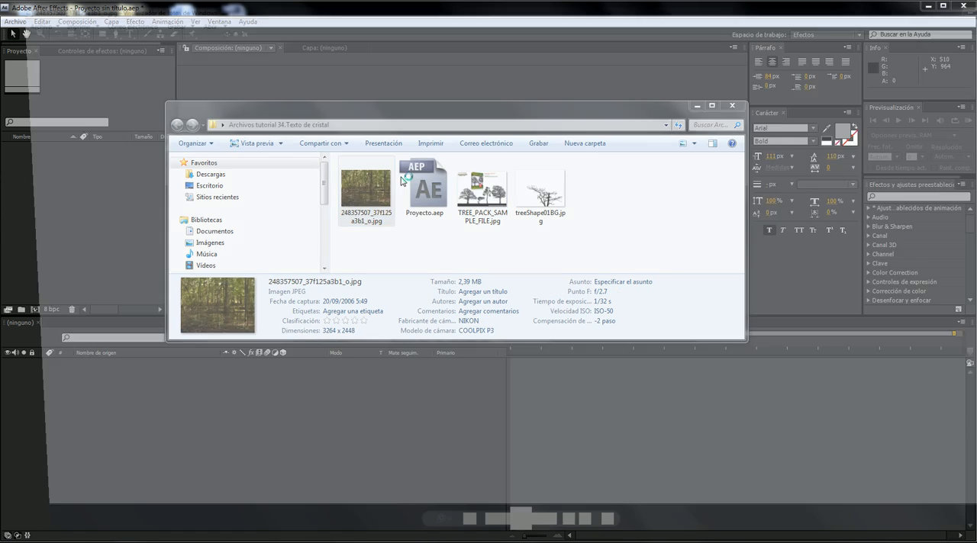
{"action": "left_click_drag", "start_coordinate": [505, 4], "coordinate": [402, 28]}
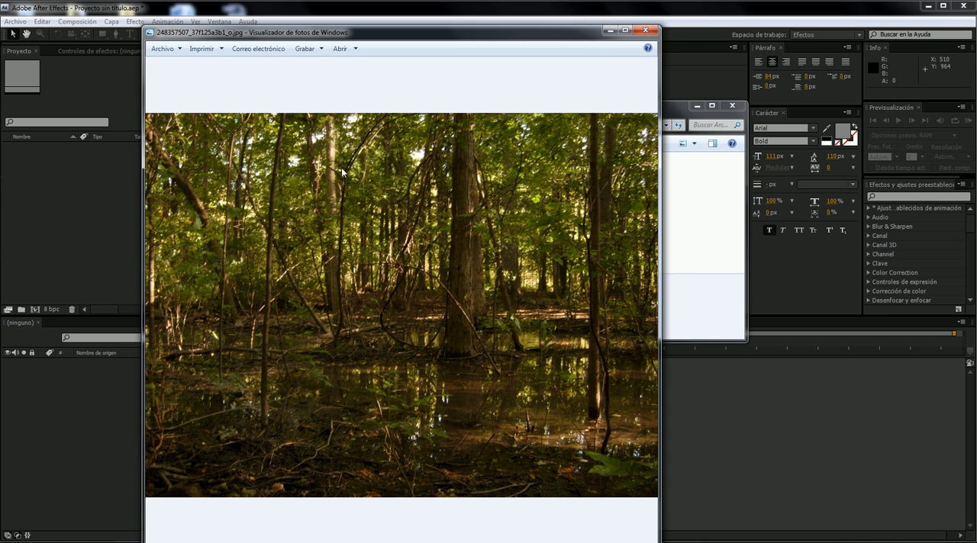
{"action": "left_click", "coordinate": [612, 32]}
- Preview the tree silhouette image treeShape01BG.jpg, close it and minimize the tutorial files folder
{"action": "left_click", "coordinate": [542, 200]}
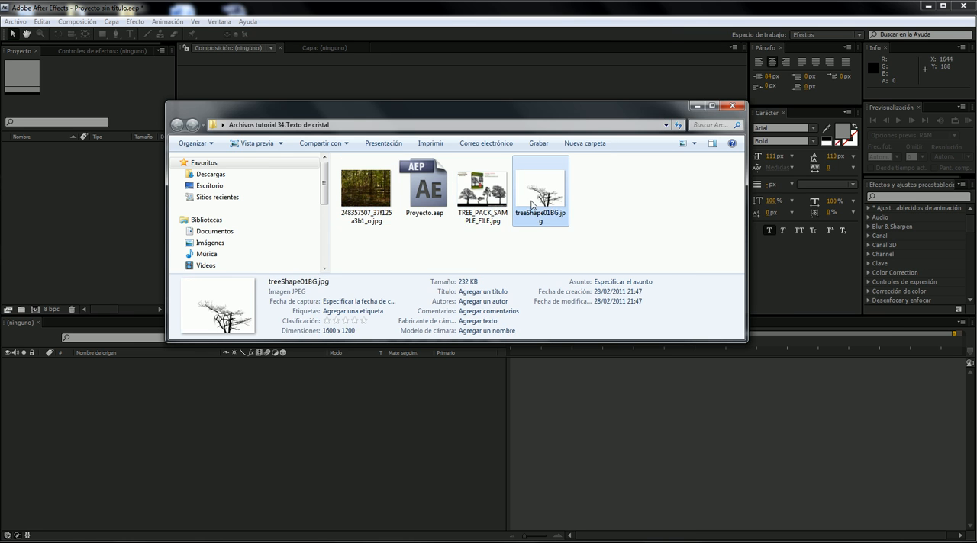
{"action": "double_click", "coordinate": [542, 202]}
{"action": "left_click_drag", "start_coordinate": [513, 5], "coordinate": [403, 14]}
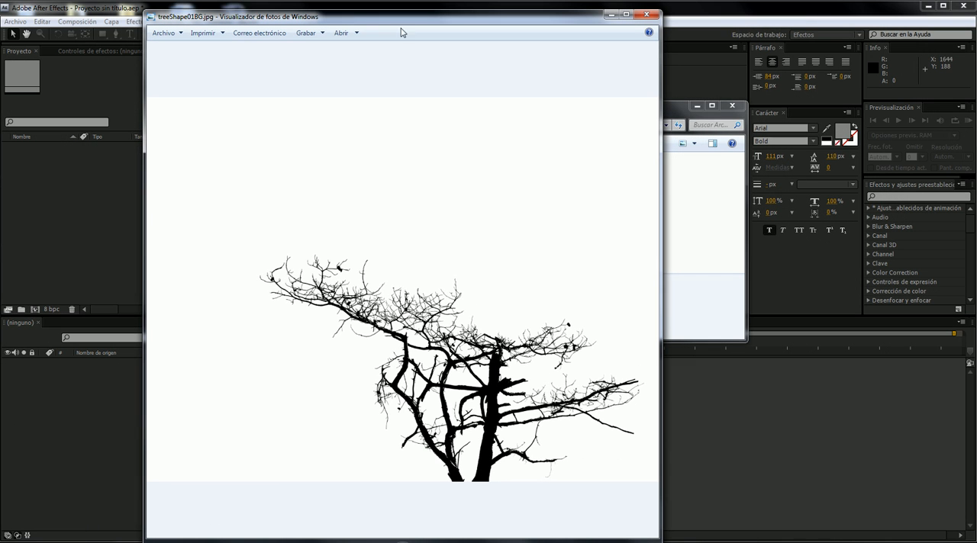
{"action": "left_click", "coordinate": [640, 17]}
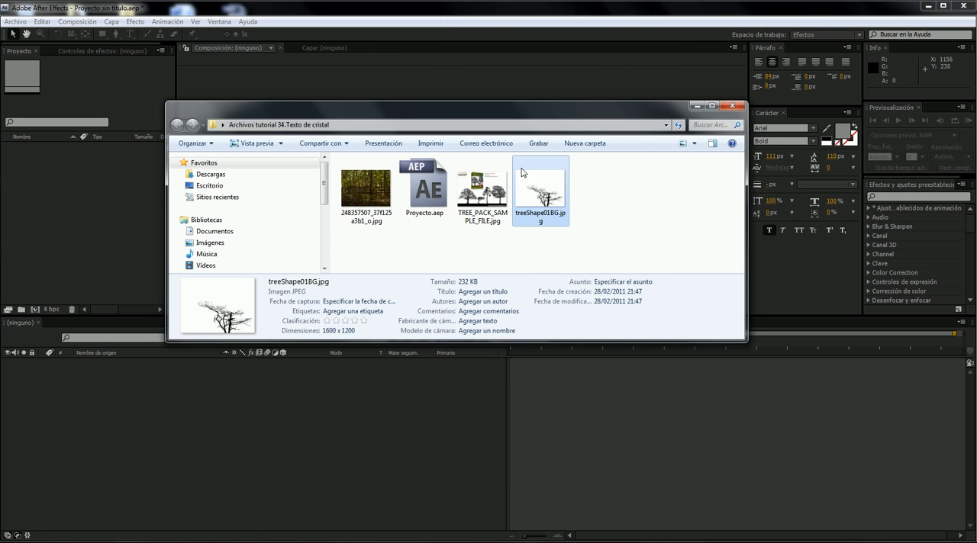
{"action": "left_click", "coordinate": [380, 200]}
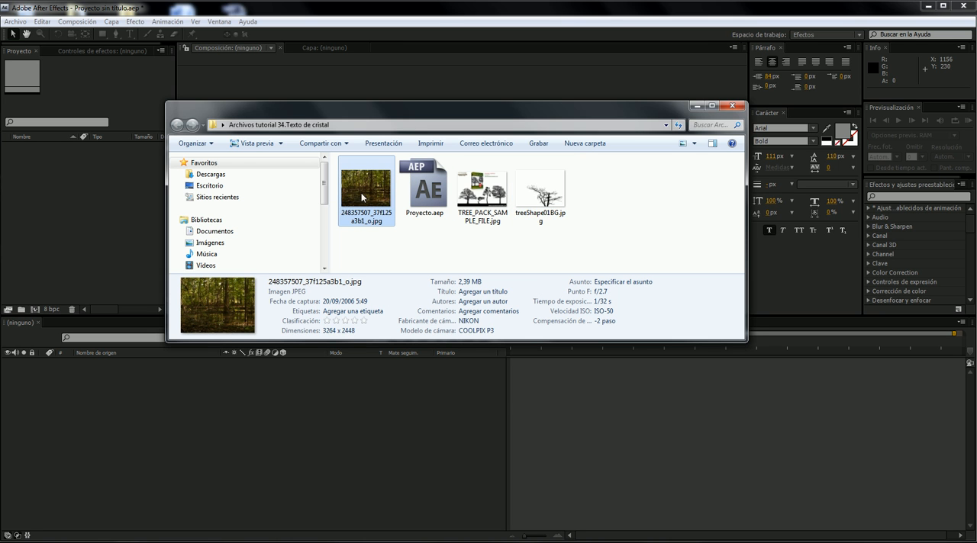
{"action": "left_click", "coordinate": [696, 106]}
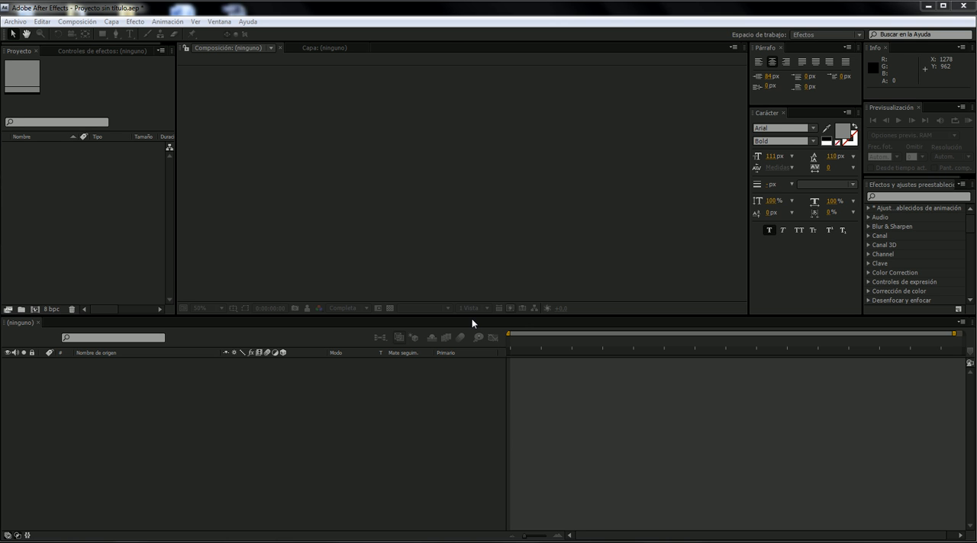
- Reopen the sample video, replay its middle section to examine the depth of the scene, and minimize the player
{"action": "left_click", "coordinate": [342, 542]}
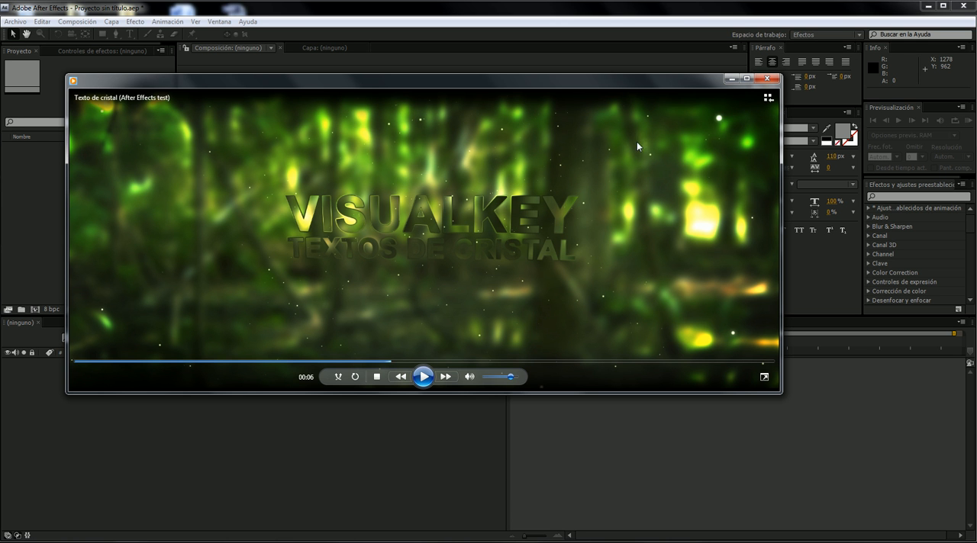
{"action": "left_click", "coordinate": [254, 360]}
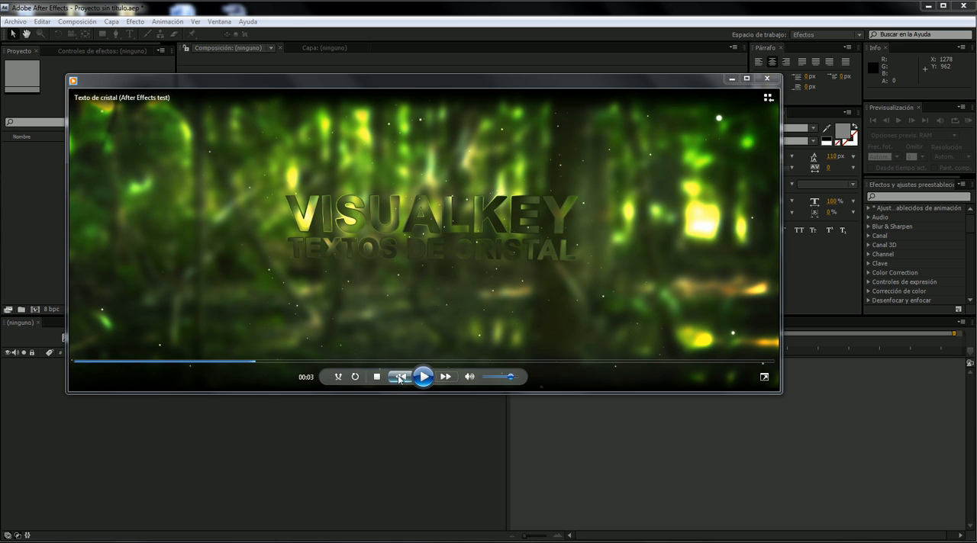
{"action": "left_click", "coordinate": [424, 375]}
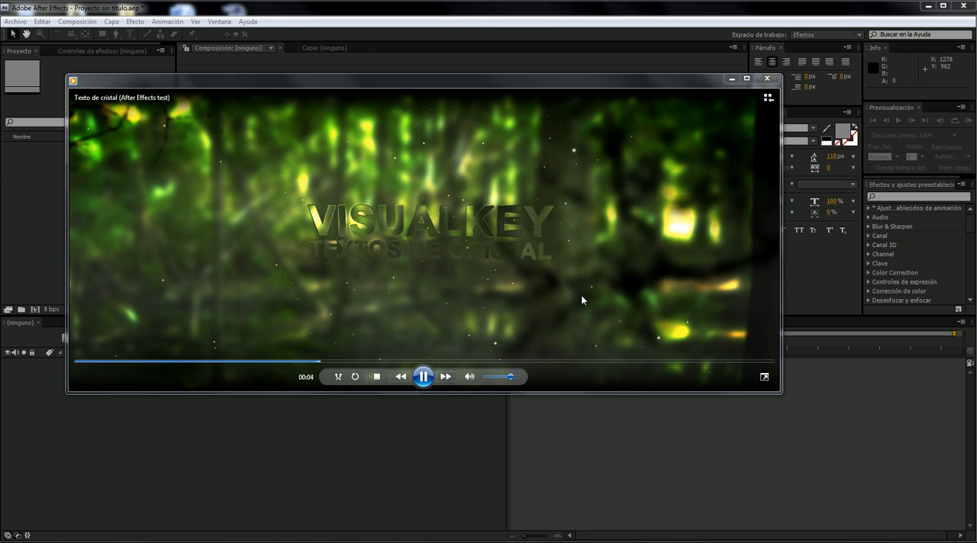
{"action": "left_click", "coordinate": [423, 376]}
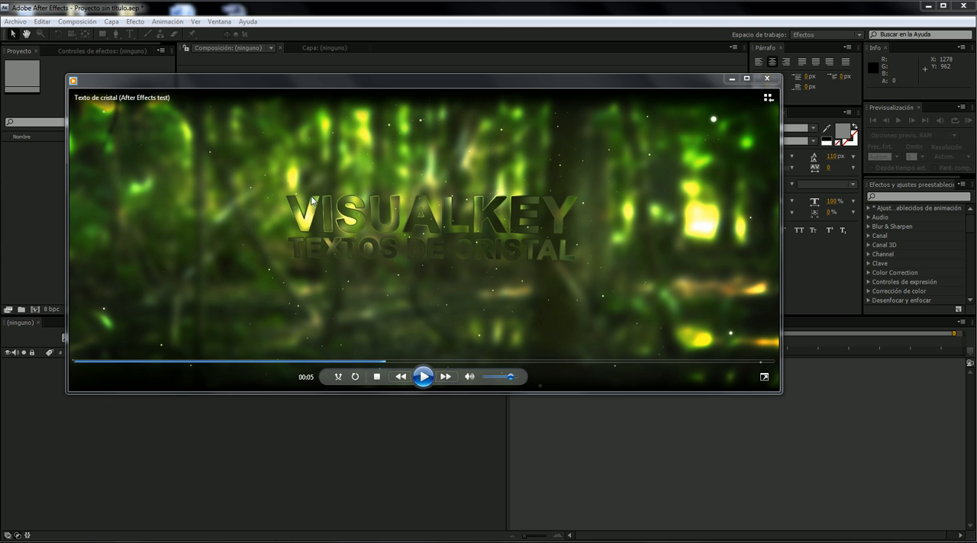
{"action": "left_click", "coordinate": [731, 79]}
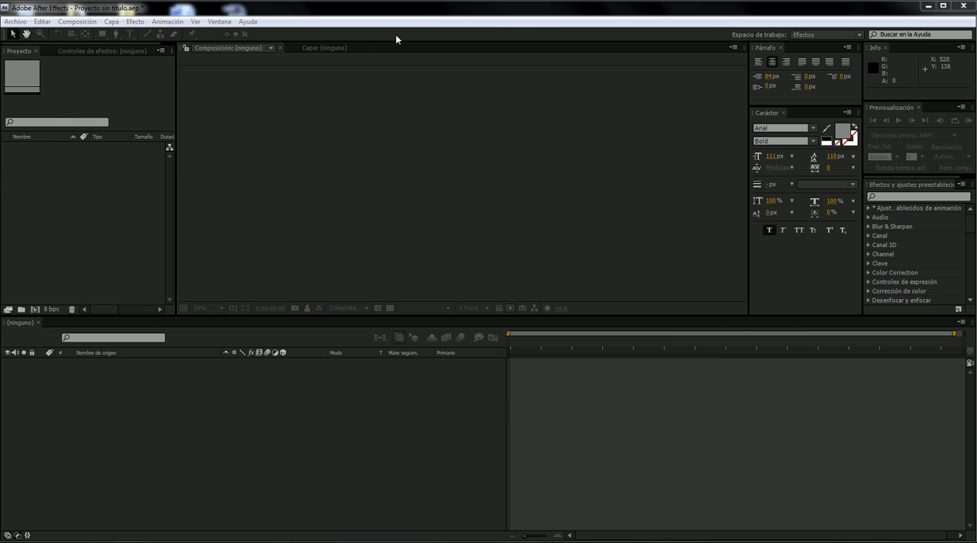
- Create a new composition with the Full HD 1080p Super-width Cinematic preset and a duration of 10 seconds
{"action": "left_click", "coordinate": [34, 310]}
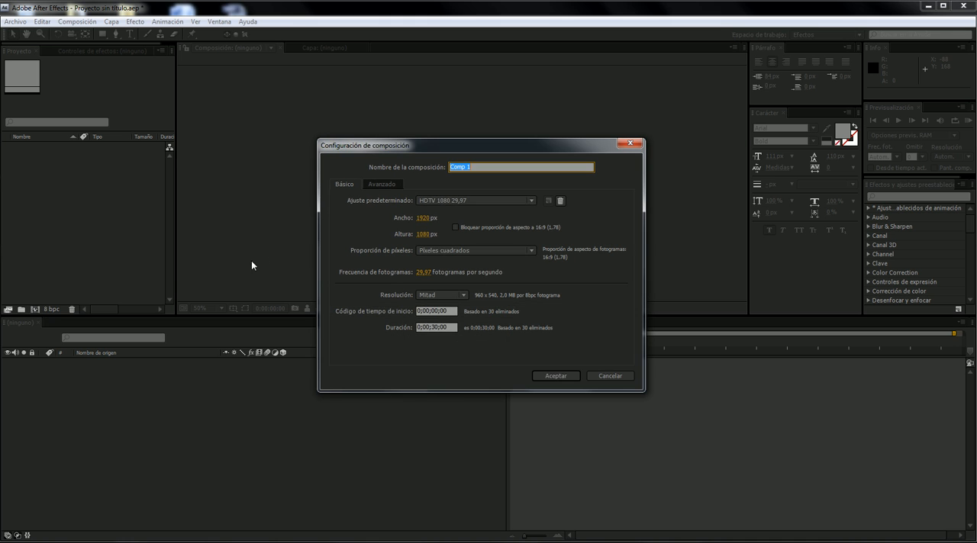
{"action": "left_click", "coordinate": [457, 201]}
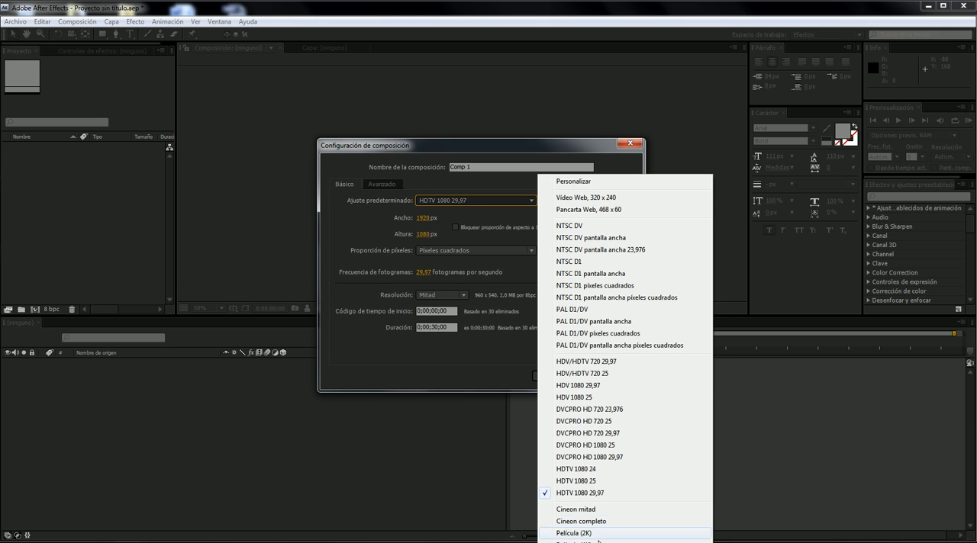
{"action": "left_click", "coordinate": [568, 528]}
{"action": "left_click", "coordinate": [453, 330]}
{"action": "type", "text": "100"}
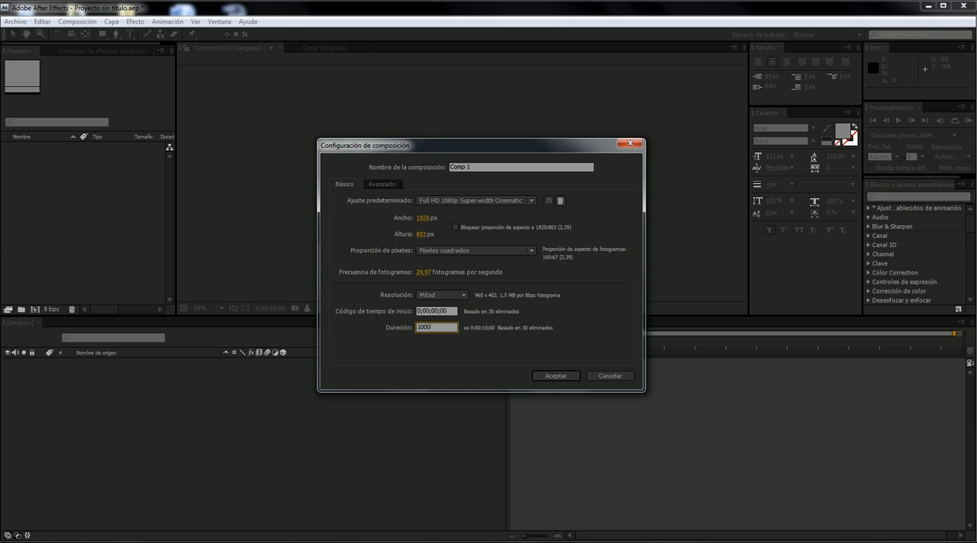
{"action": "type", "text": "0"}
{"action": "key", "text": "Return"}
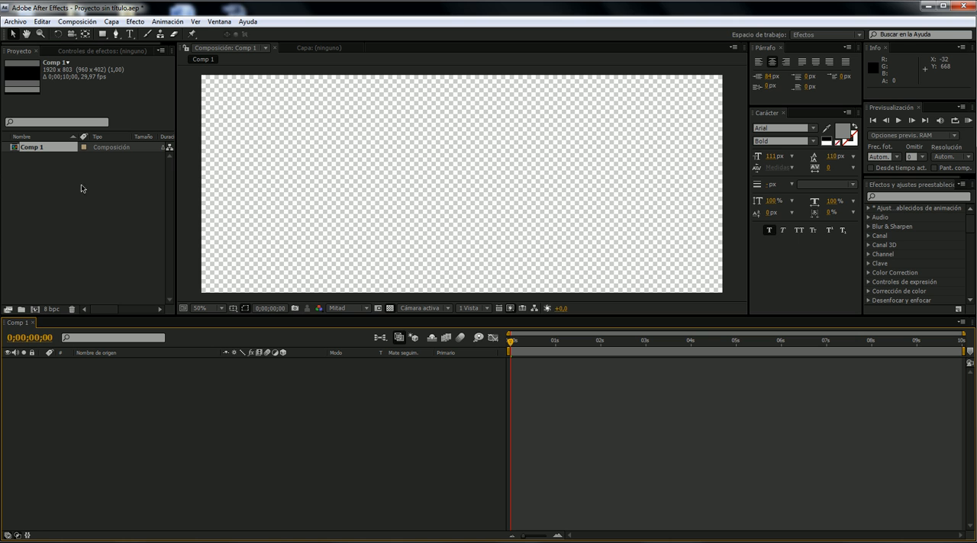
- Import the forest photo 248357507_37f125a3b1_o.jpg from the tutorial files folder and add it as a layer in Comp 1
{"action": "left_click", "coordinate": [290, 542]}
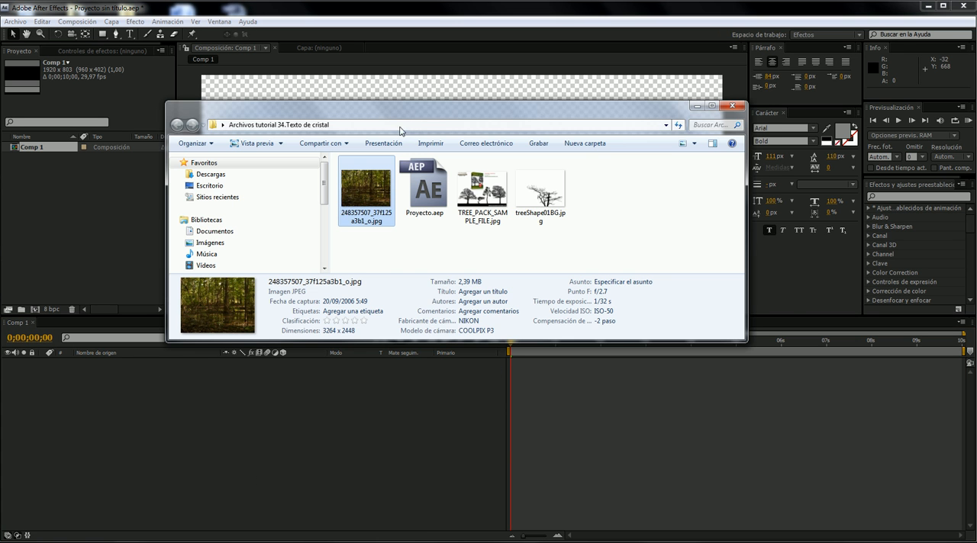
{"action": "left_click_drag", "start_coordinate": [415, 110], "coordinate": [454, 103]}
{"action": "left_click", "coordinate": [533, 197]}
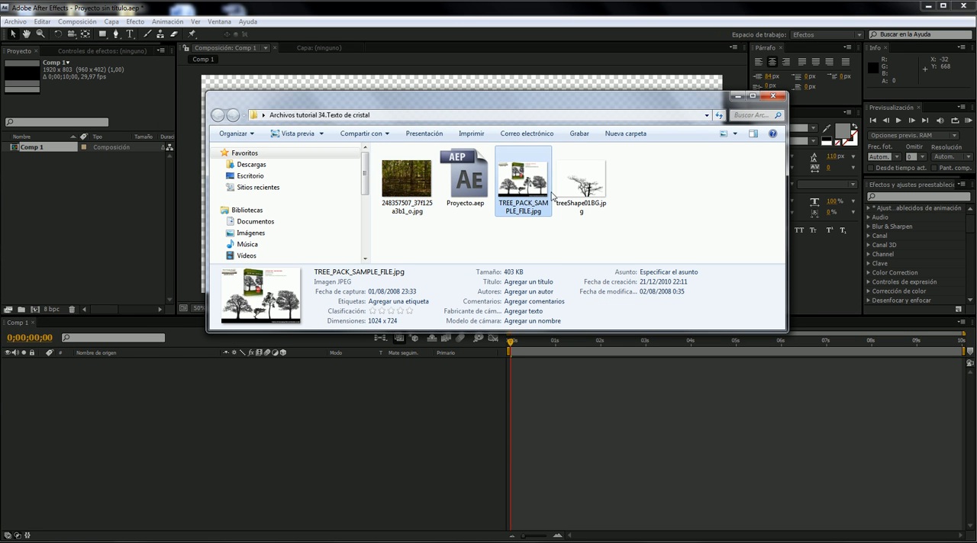
{"action": "left_click_drag", "start_coordinate": [407, 180], "coordinate": [98, 237]}
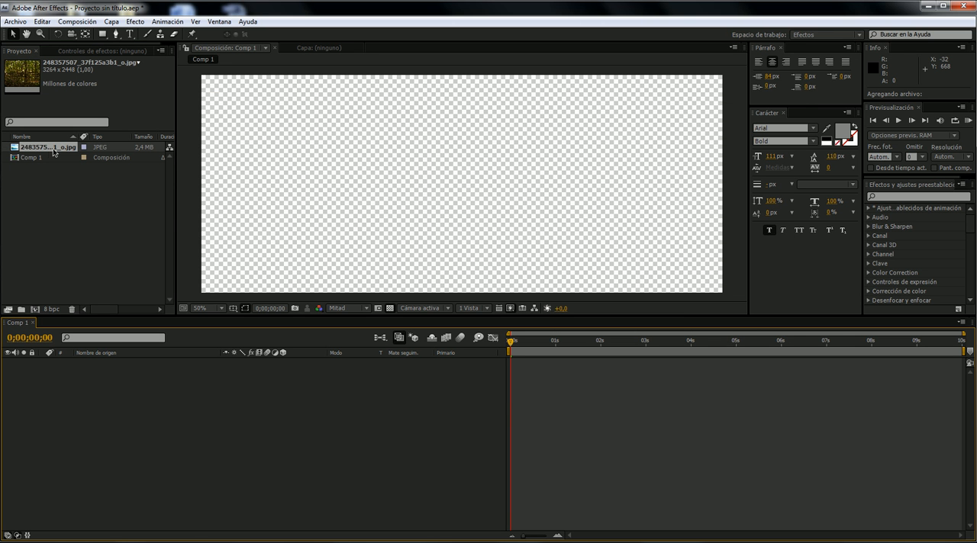
{"action": "left_click_drag", "start_coordinate": [63, 146], "coordinate": [362, 441]}
- Reposition the forest photo layer so that its trees, rather than the flooded ground, fill the composition frame
{"action": "scroll", "coordinate": [374, 227], "scroll_direction": "down", "scroll_amount": 2}
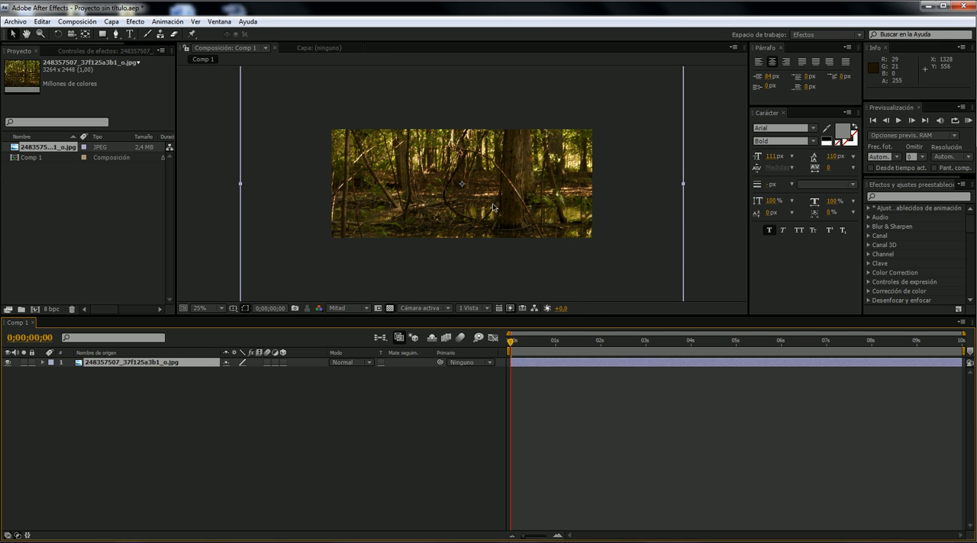
{"action": "left_click_drag", "start_coordinate": [496, 228], "coordinate": [484, 160]}
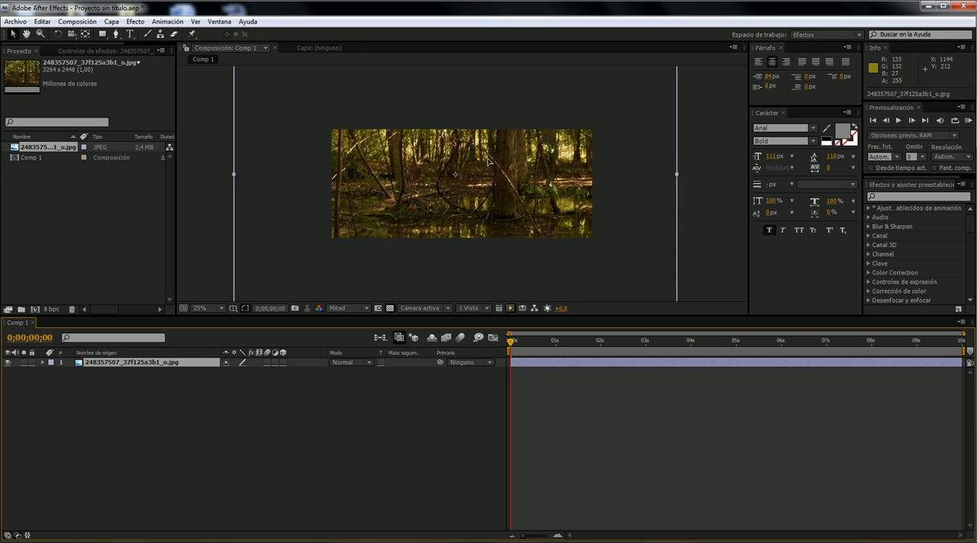
{"action": "scroll", "coordinate": [467, 148], "scroll_direction": "up", "scroll_amount": 2}
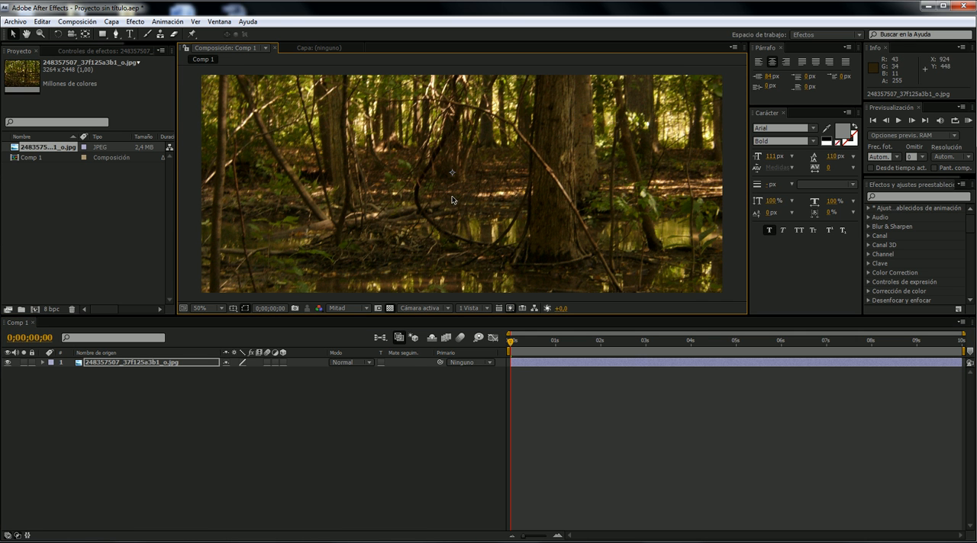
{"action": "scroll", "coordinate": [451, 200], "scroll_direction": "down", "scroll_amount": 2}
{"action": "scroll", "coordinate": [452, 200], "scroll_direction": "up", "scroll_amount": 2}
{"action": "left_click_drag", "start_coordinate": [421, 144], "coordinate": [404, 254]}
{"action": "scroll", "coordinate": [496, 233], "scroll_direction": "down", "scroll_amount": 2}
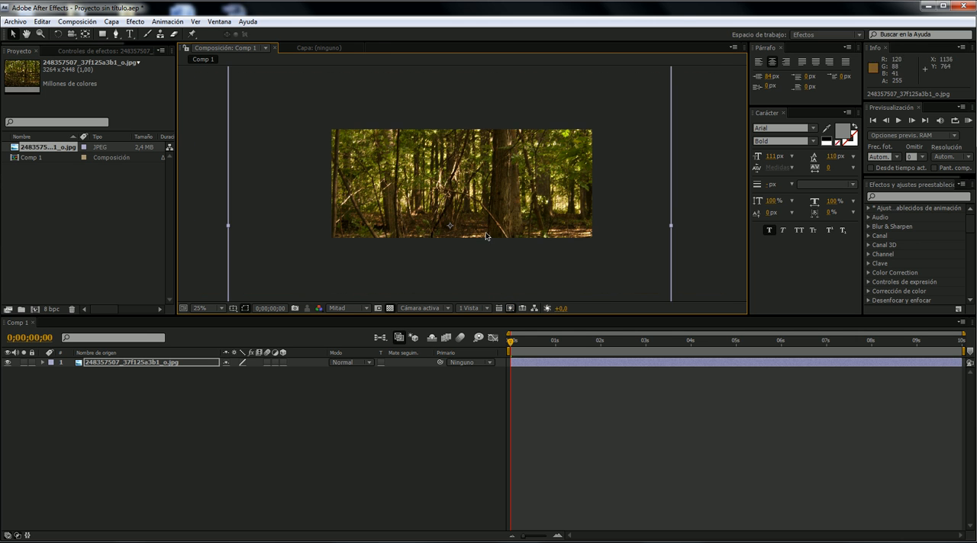
- Show the forest photo layer's effect controls, bring up the sample video to review its glass text, and minimize the player
{"action": "scroll", "coordinate": [333, 161], "scroll_direction": "up", "scroll_amount": 2}
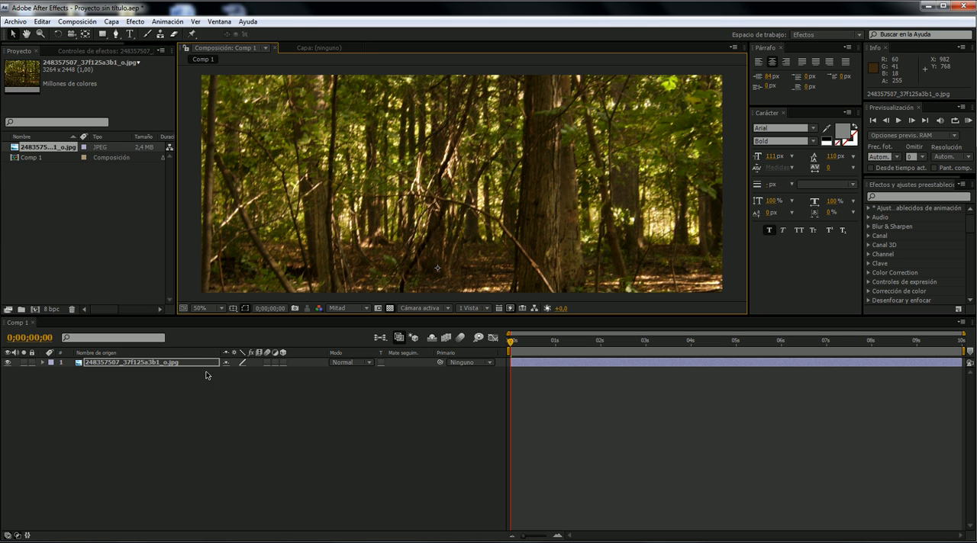
{"action": "left_click", "coordinate": [129, 46]}
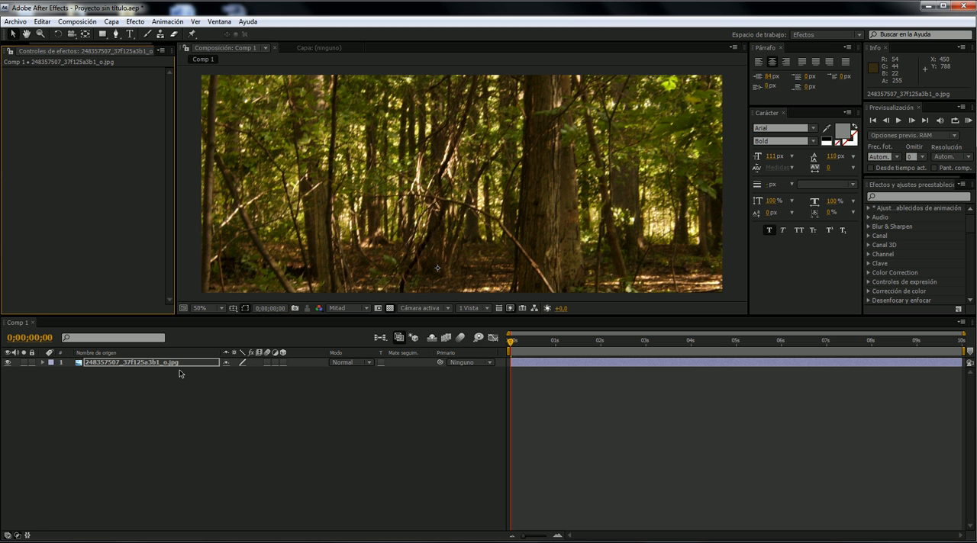
{"action": "key", "text": "Return"}
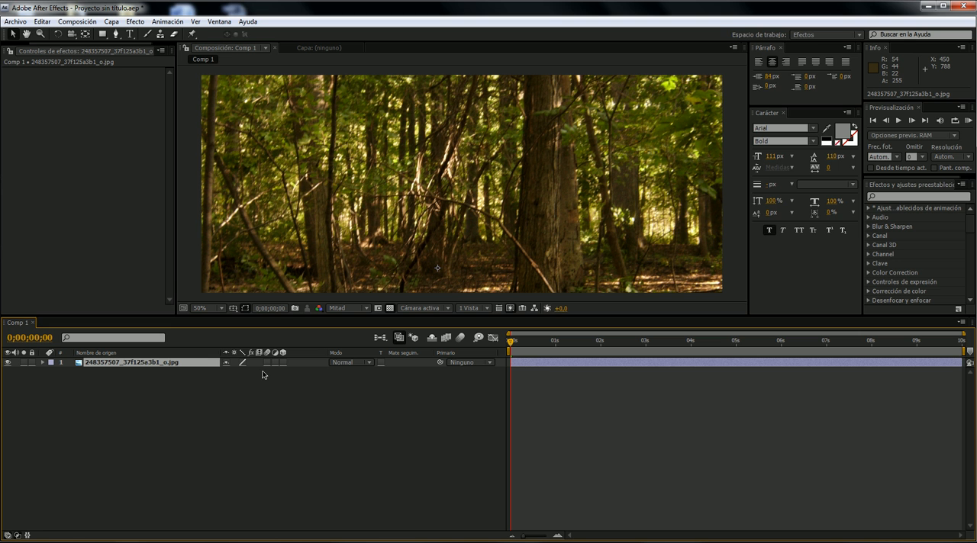
{"action": "key", "text": "alt+Tab"}
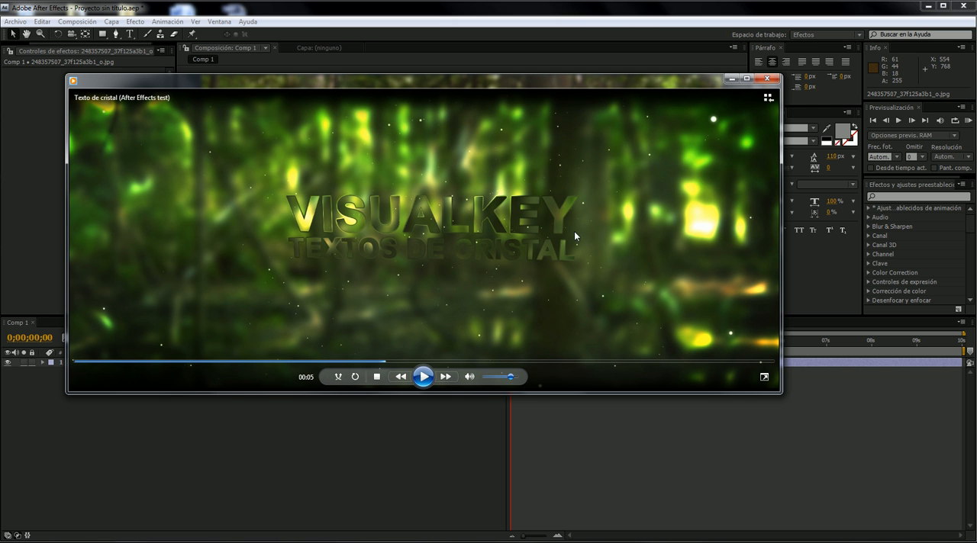
{"action": "left_click", "coordinate": [731, 79]}
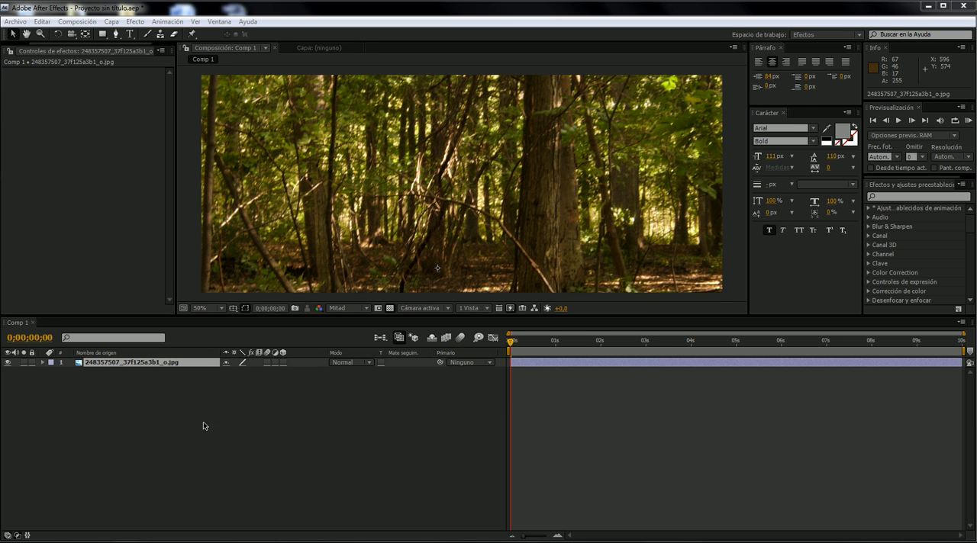
- Create a new composition named Texto, 1920 px wide and 1101 px high, with a duration of 10 seconds
{"action": "left_click", "coordinate": [80, 24]}
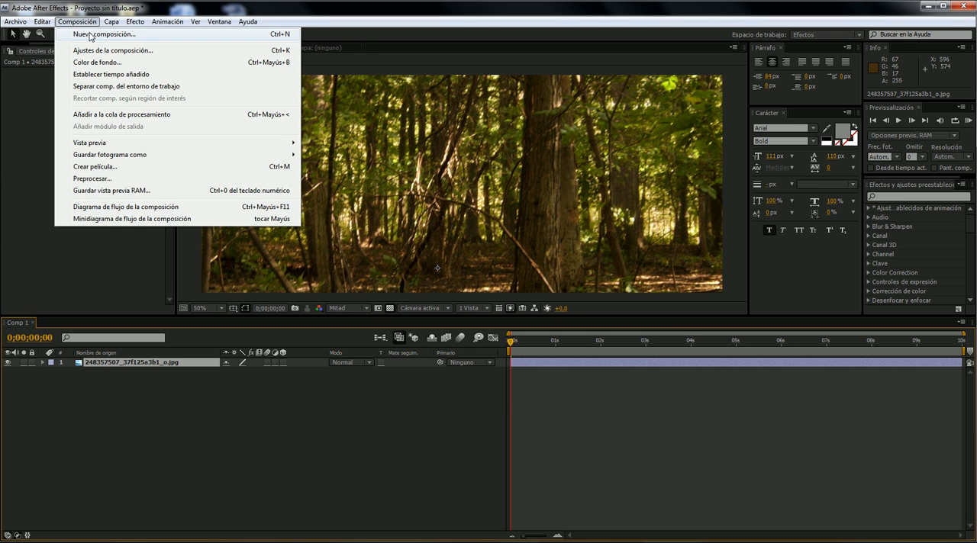
{"action": "left_click", "coordinate": [92, 35]}
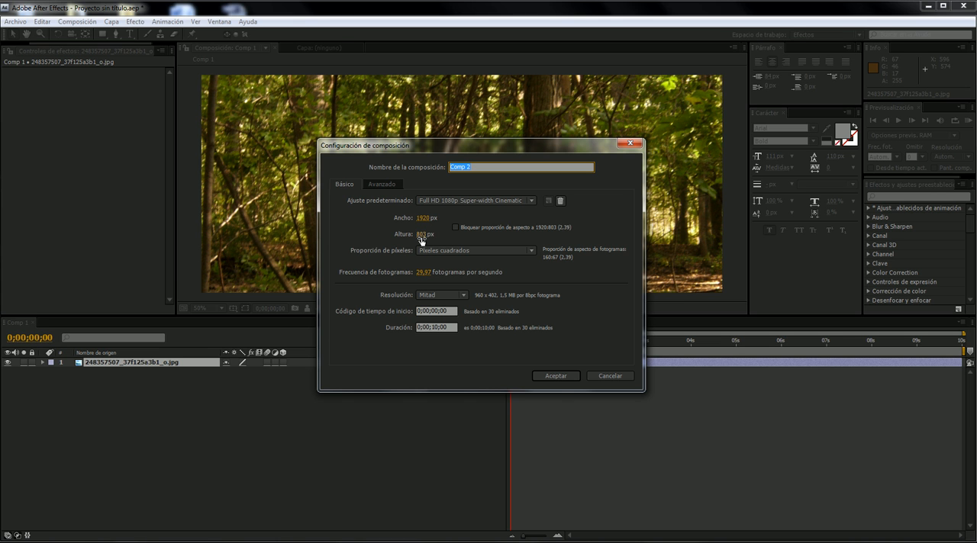
{"action": "left_click_drag", "start_coordinate": [419, 238], "coordinate": [559, 212]}
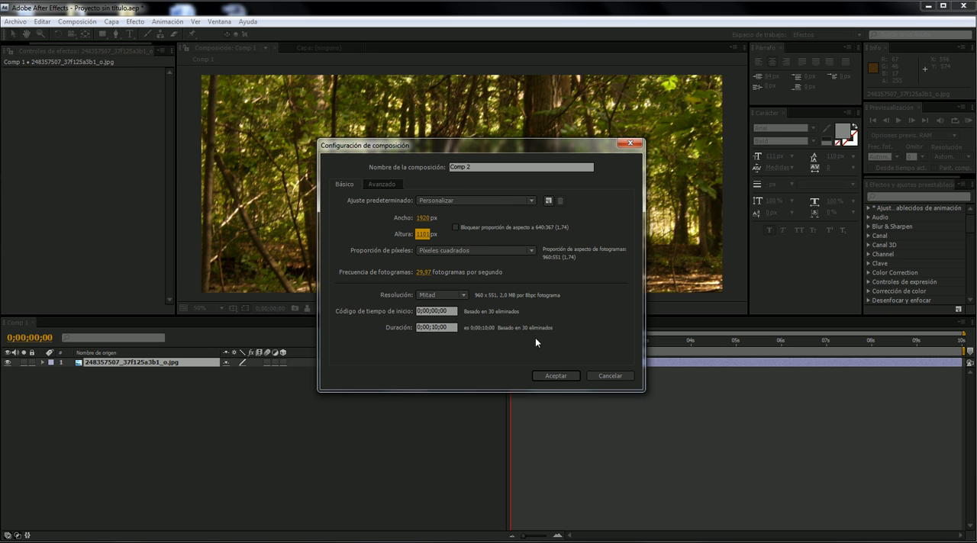
{"action": "double_click", "coordinate": [474, 168]}
{"action": "left_click_drag", "start_coordinate": [482, 167], "coordinate": [395, 167]}
{"action": "type", "text": "e"}
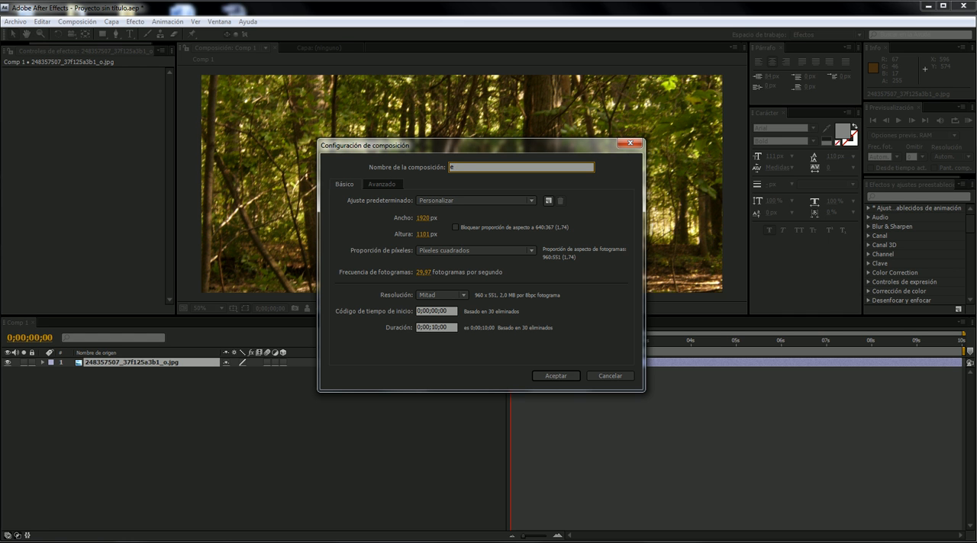
{"action": "type", "text": "xto"}
{"action": "key", "text": "Return"}
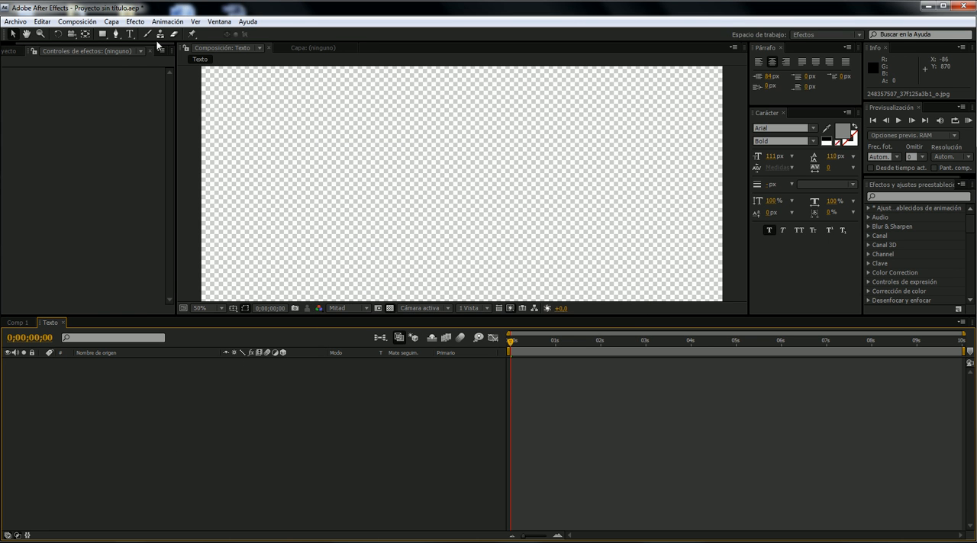
- Draw a wide paragraph text box in the upper middle of the Texto composition and enter VISUALKEY
{"action": "left_click", "coordinate": [129, 34]}
{"action": "left_click_drag", "start_coordinate": [317, 115], "coordinate": [631, 246]}
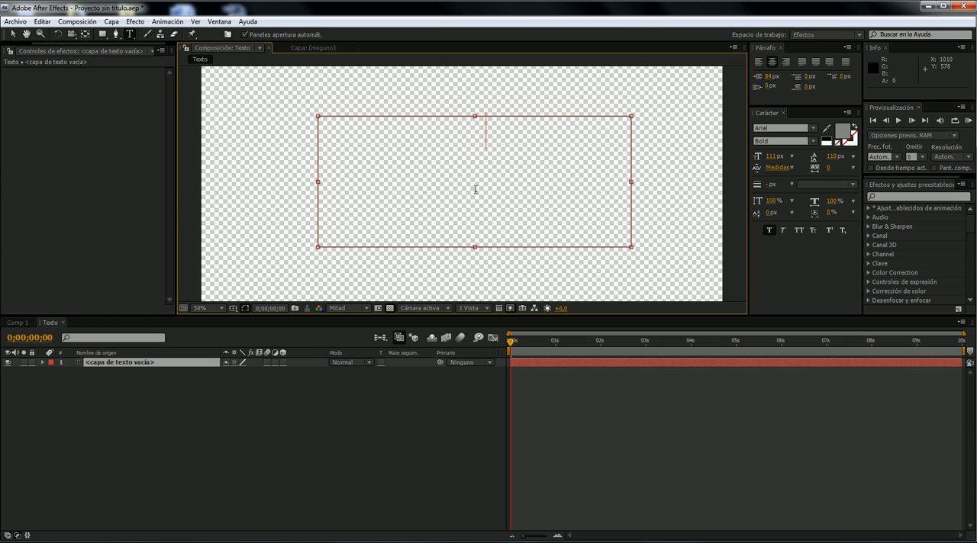
{"action": "type", "text": "VISIA"}
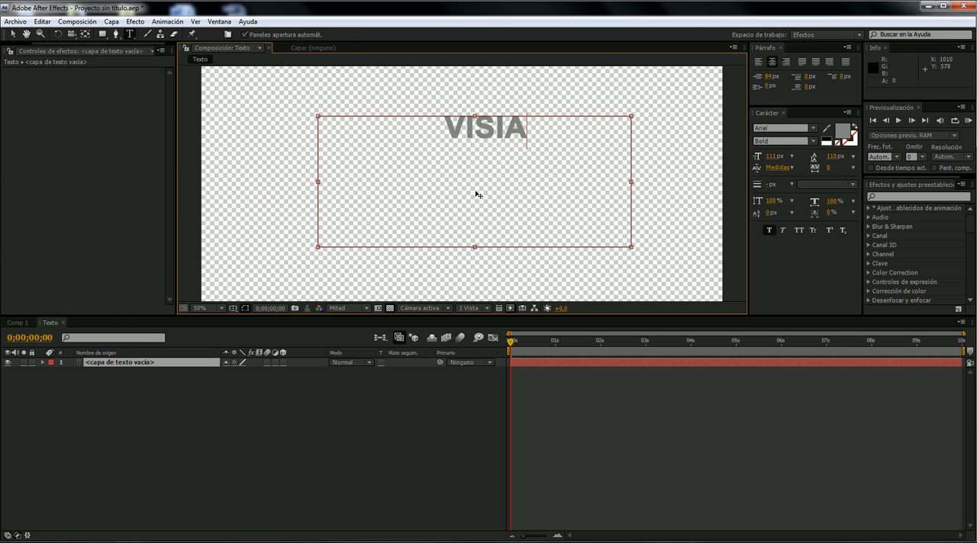
{"action": "left_click_drag", "start_coordinate": [543, 126], "coordinate": [510, 111]}
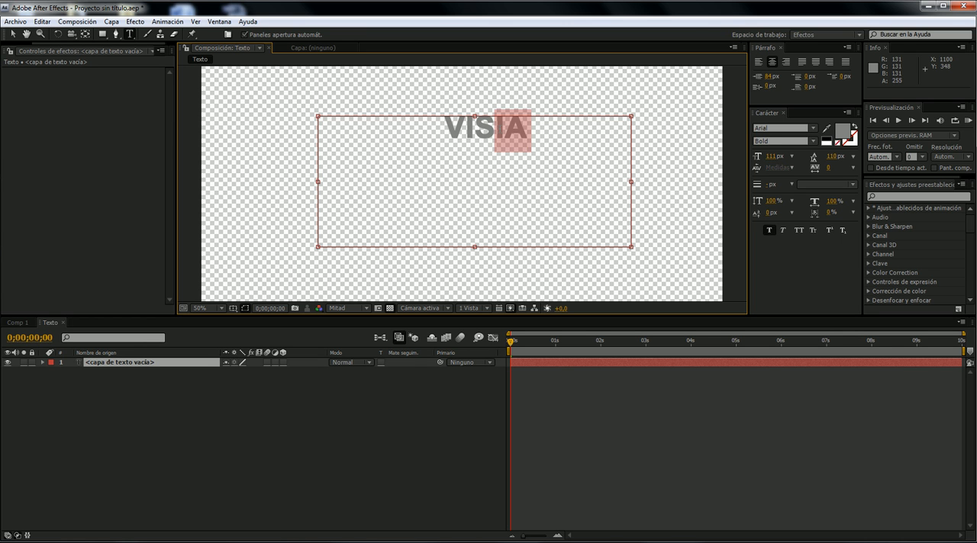
{"action": "type", "text": "UALKEY"}
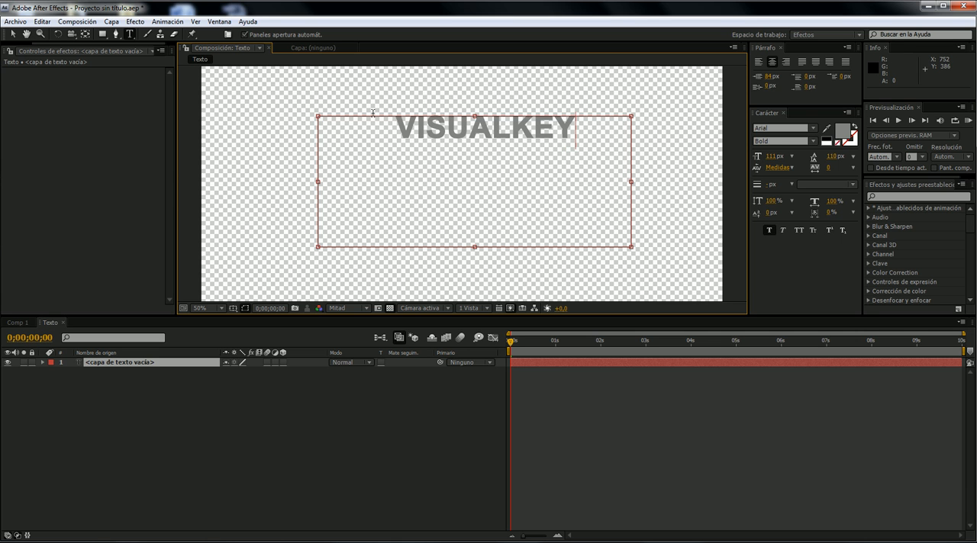
- Set the VISUALKEY text's font size to 139 px and move it down to the middle of the composition
{"action": "left_click_drag", "start_coordinate": [576, 131], "coordinate": [388, 138]}
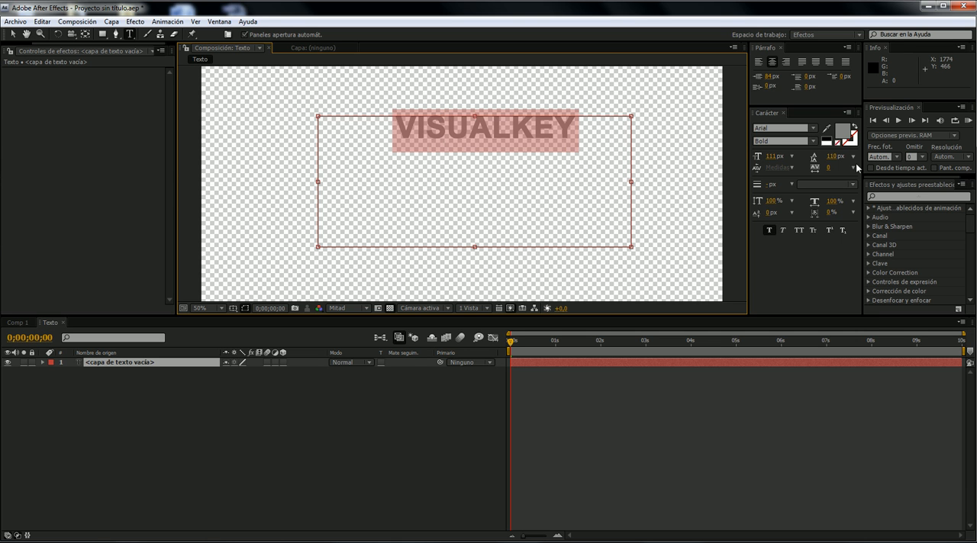
{"action": "left_click", "coordinate": [779, 156]}
{"action": "type", "text": "133"}
{"action": "key", "text": "Return"}
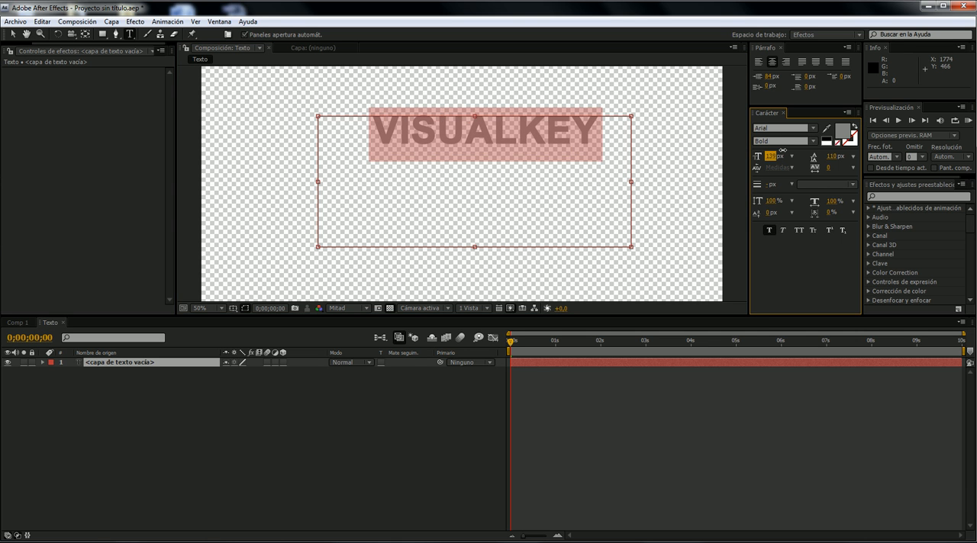
{"action": "left_click", "coordinate": [12, 34]}
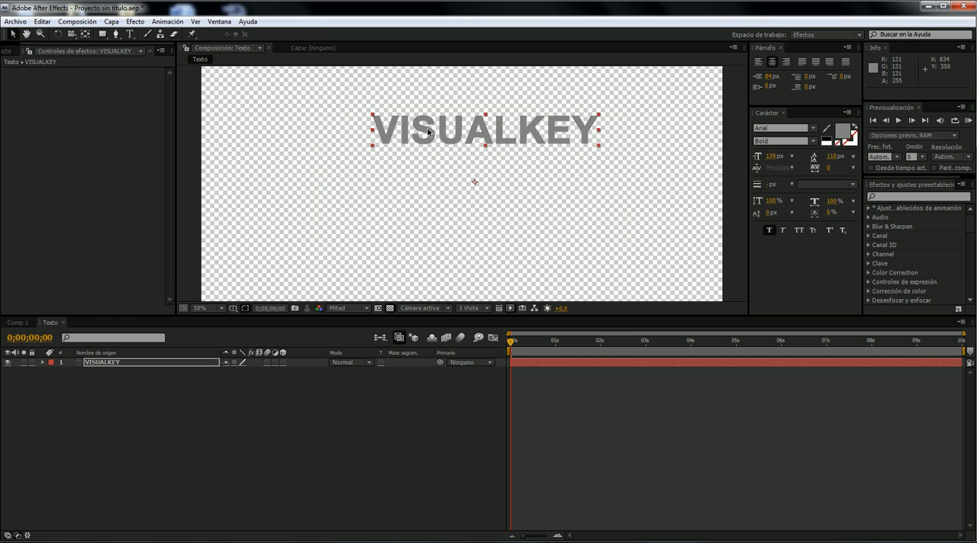
{"action": "left_click_drag", "start_coordinate": [483, 134], "coordinate": [444, 171]}
{"action": "scroll", "coordinate": [429, 146], "scroll_direction": "down", "scroll_amount": 2}
{"action": "scroll", "coordinate": [429, 146], "scroll_direction": "up", "scroll_amount": 2}
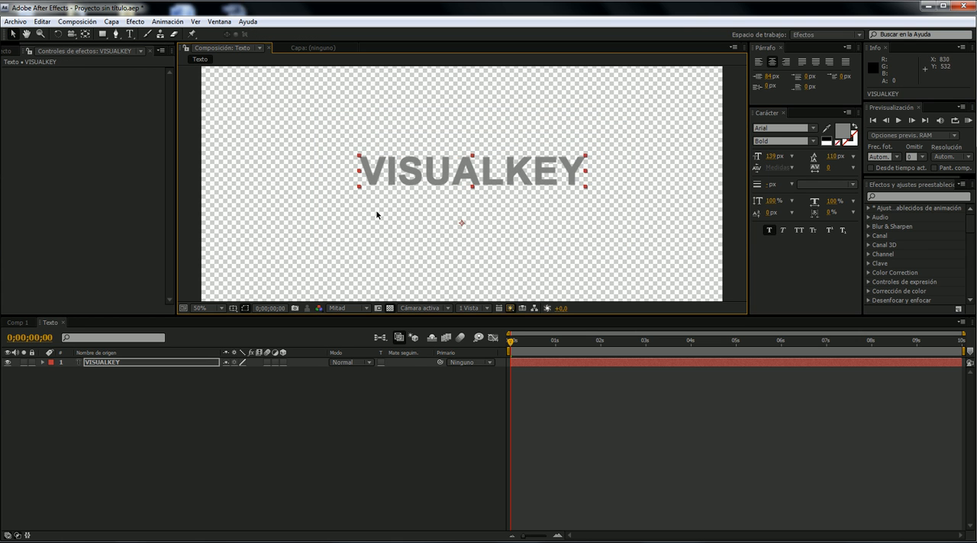
- Switch back to the Comp 1 composition with the forest photo layer
{"action": "left_click", "coordinate": [26, 325]}
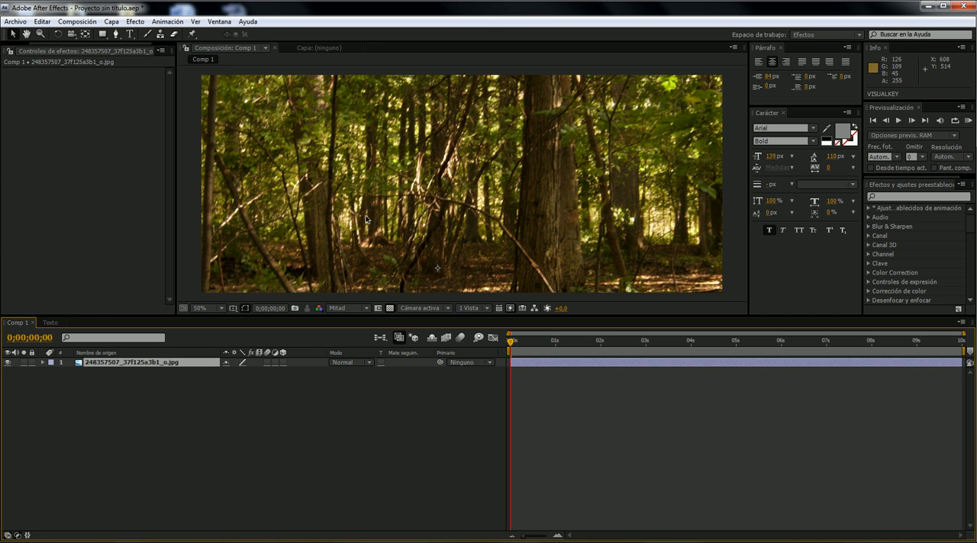
{"action": "right_click", "coordinate": [107, 146]}
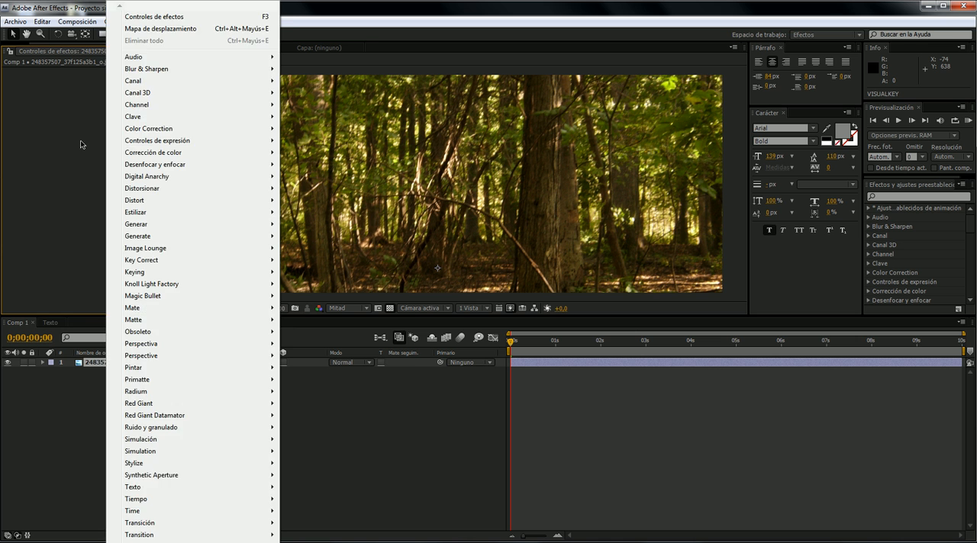
{"action": "left_click", "coordinate": [81, 141]}
{"action": "right_click", "coordinate": [114, 187]}
{"action": "left_click", "coordinate": [101, 173]}
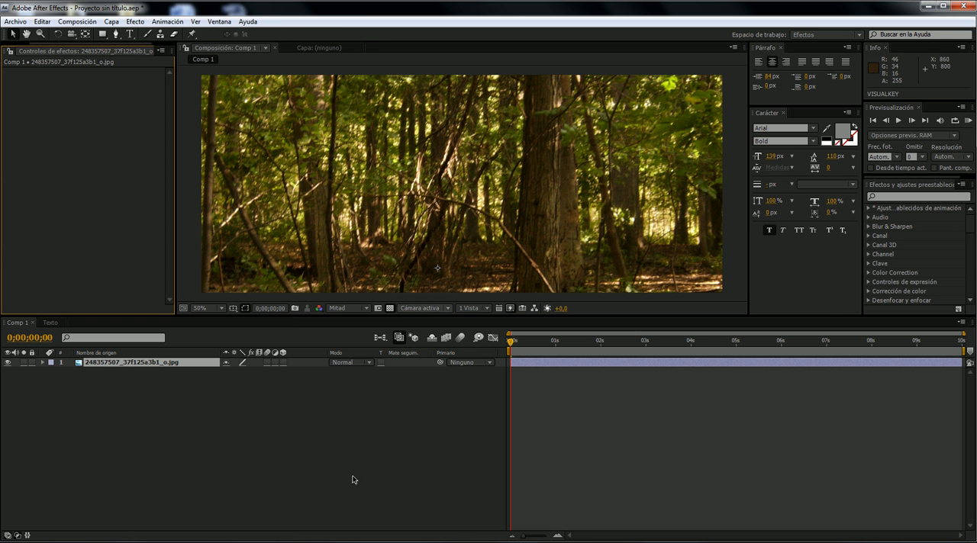
{"action": "left_click", "coordinate": [195, 542]}
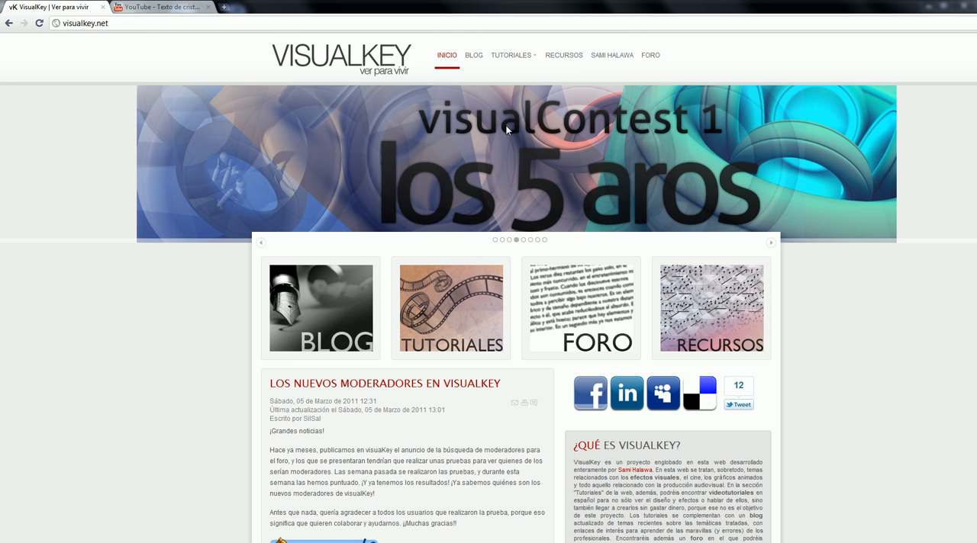
{"action": "left_click_drag", "start_coordinate": [619, 3], "coordinate": [339, 32]}
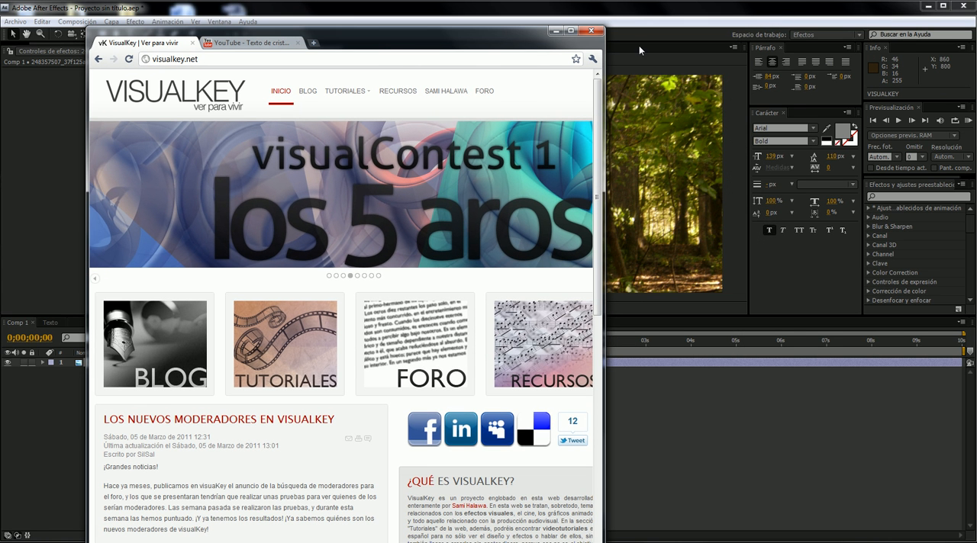
{"action": "left_click", "coordinate": [555, 30]}
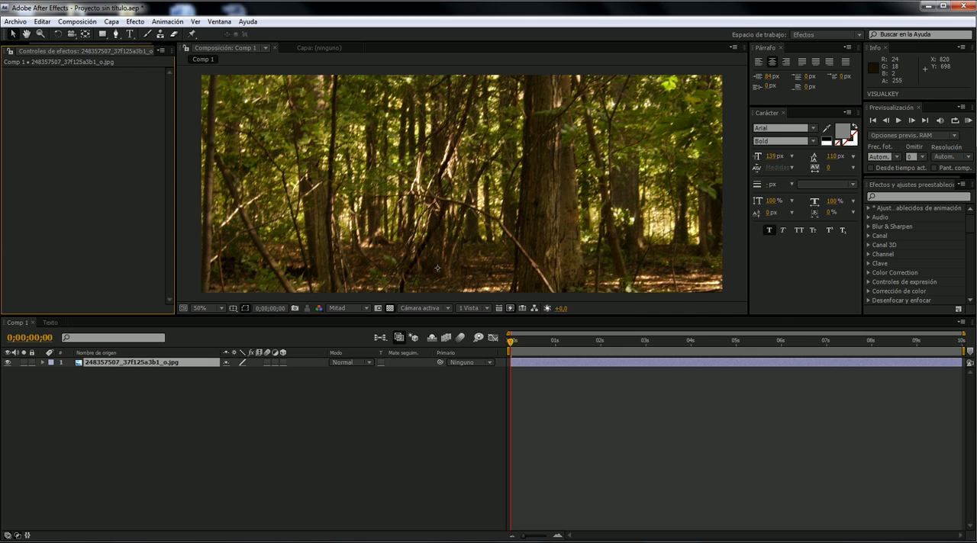
- Bring up the sample video to compare its blurred forest background and title, and minimize the player
{"action": "left_click", "coordinate": [305, 542]}
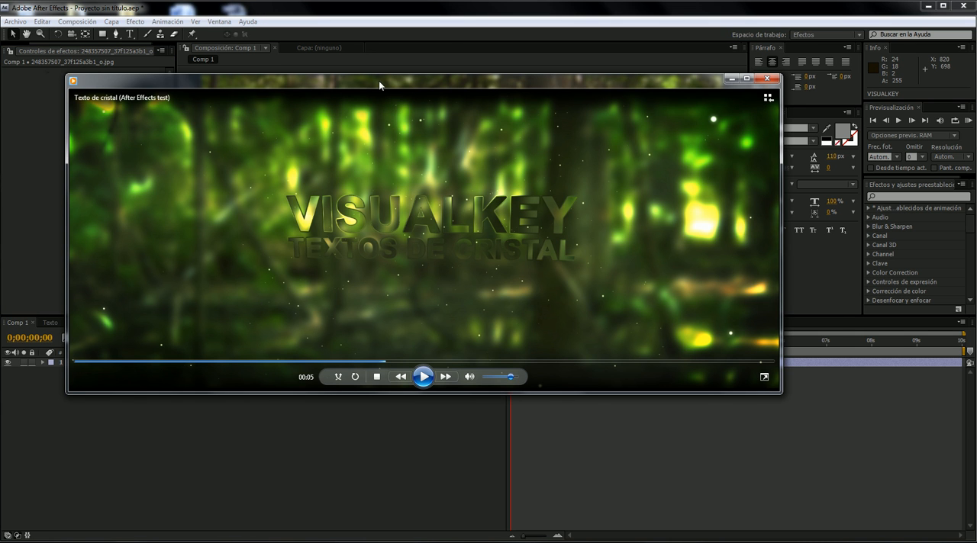
{"action": "left_click_drag", "start_coordinate": [396, 80], "coordinate": [378, 80]}
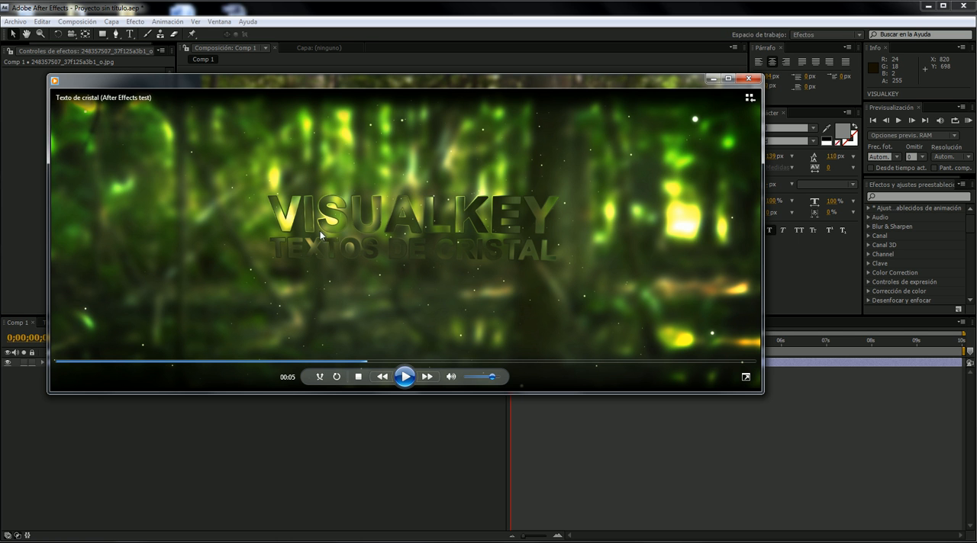
{"action": "left_click", "coordinate": [714, 80]}
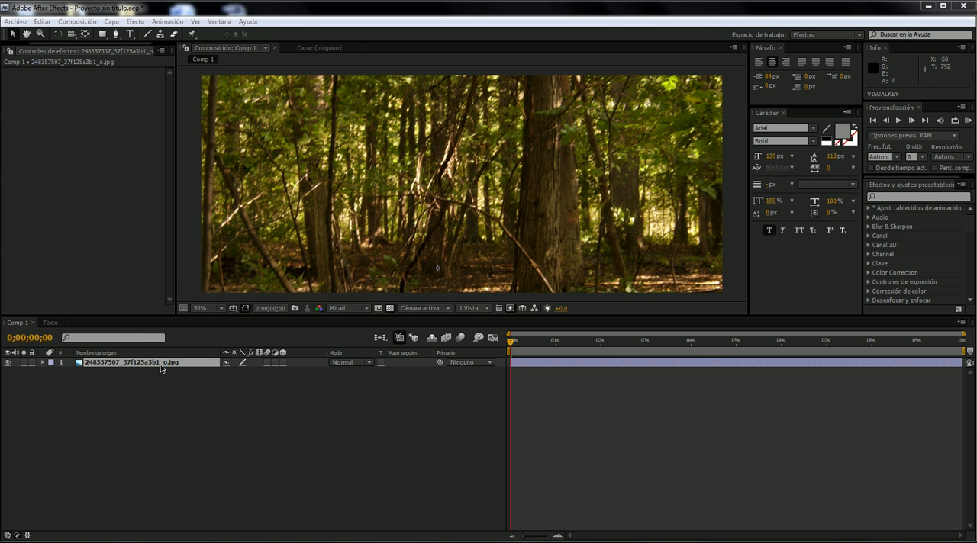
- Apply a Gaussian blur (Desenfoque gaussiano) to the forest photo layer and set its blurriness to about 15
{"action": "right_click", "coordinate": [56, 170]}
{"action": "left_click", "coordinate": [44, 156]}
{"action": "right_click", "coordinate": [87, 151]}
{"action": "mouse_move", "coordinate": [162, 166]}
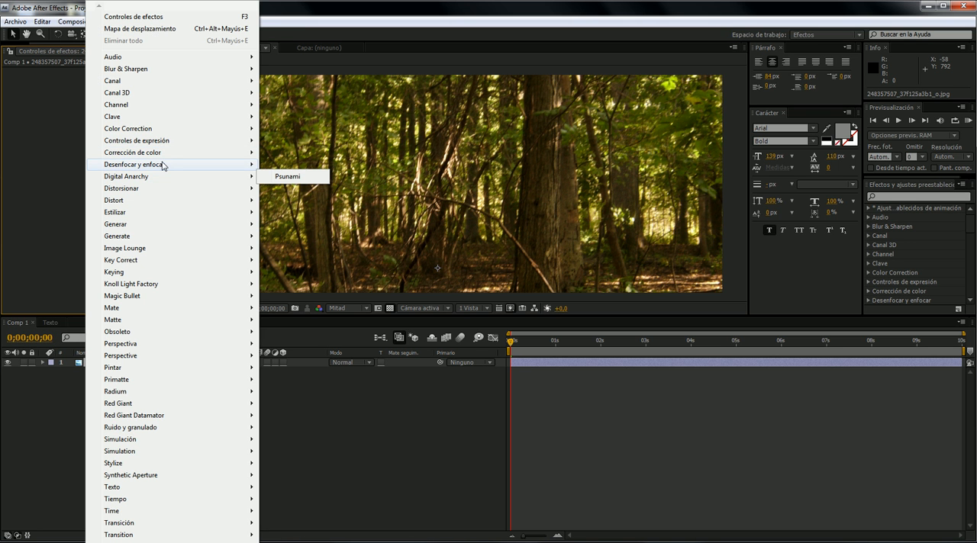
{"action": "left_click", "coordinate": [338, 238]}
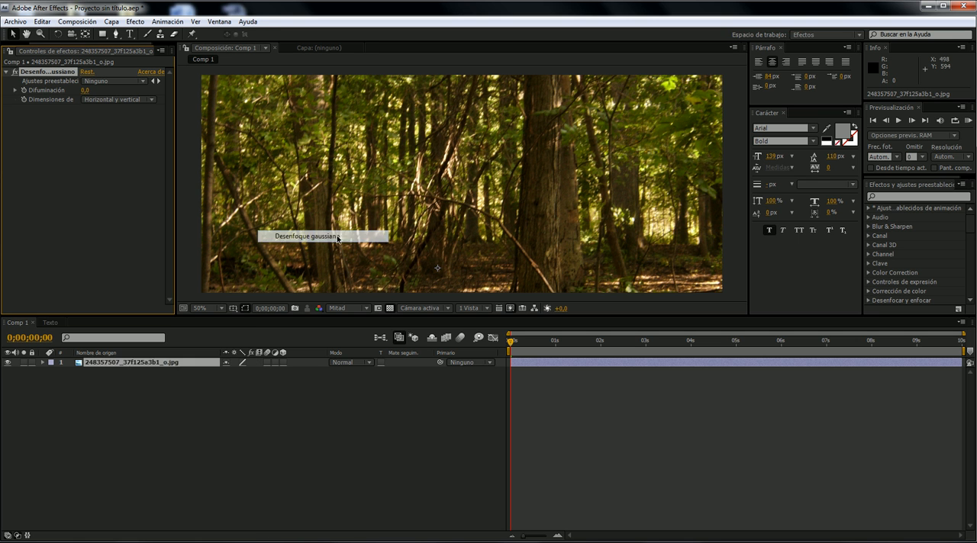
{"action": "left_click_drag", "start_coordinate": [95, 91], "coordinate": [156, 92]}
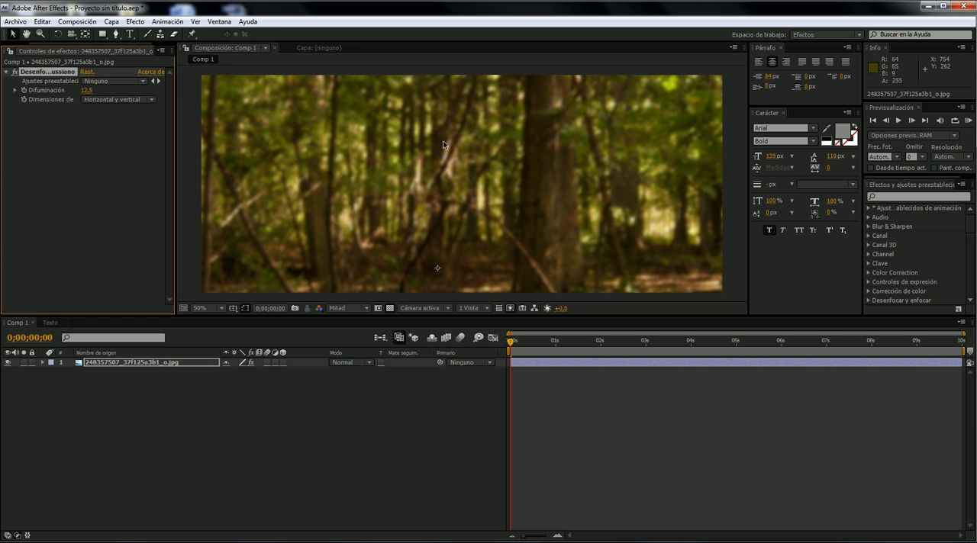
{"action": "left_click_drag", "start_coordinate": [90, 91], "coordinate": [107, 92]}
- Apply a Displacement Map effect (Mapa de desplazamiento) to the forest photo layer
{"action": "right_click", "coordinate": [99, 155]}
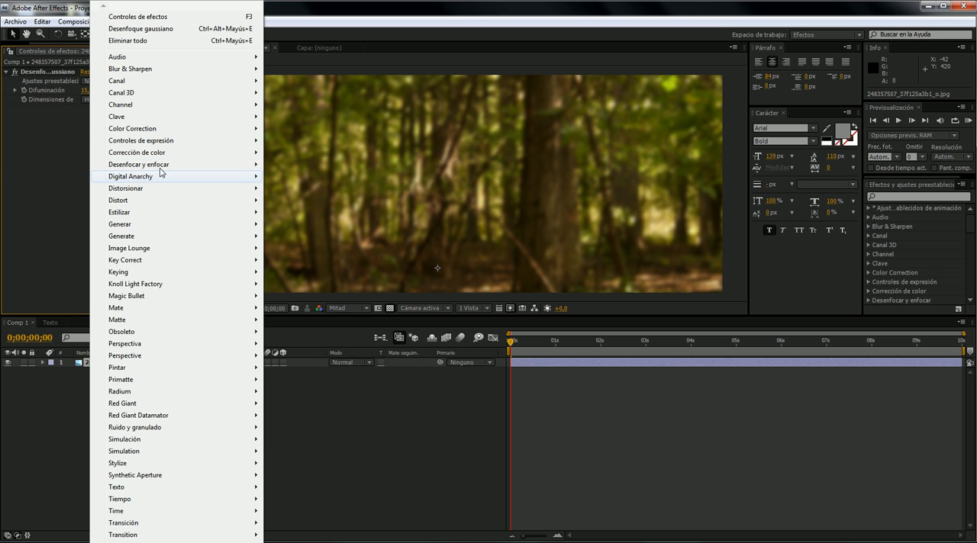
{"action": "mouse_move", "coordinate": [166, 155]}
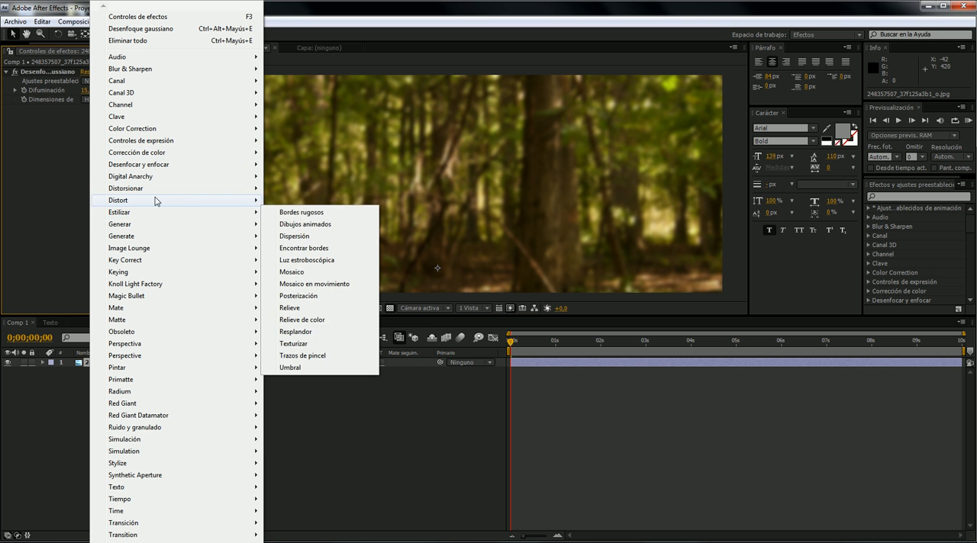
{"action": "mouse_move", "coordinate": [195, 190]}
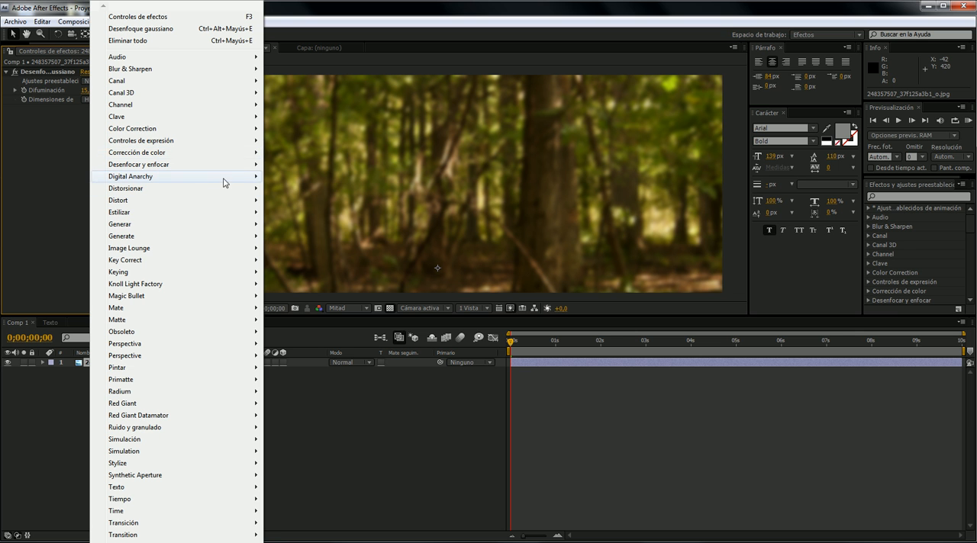
{"action": "mouse_move", "coordinate": [214, 155]}
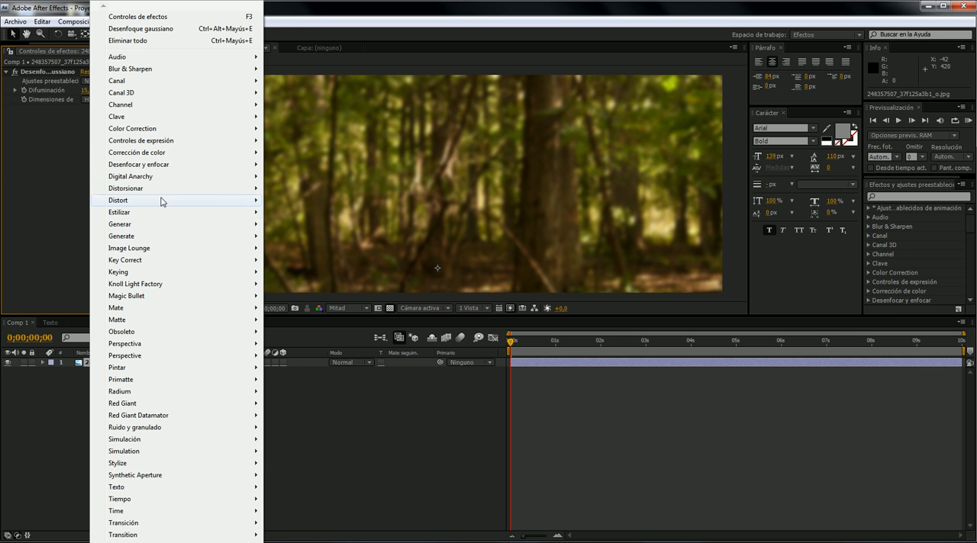
{"action": "mouse_move", "coordinate": [162, 195]}
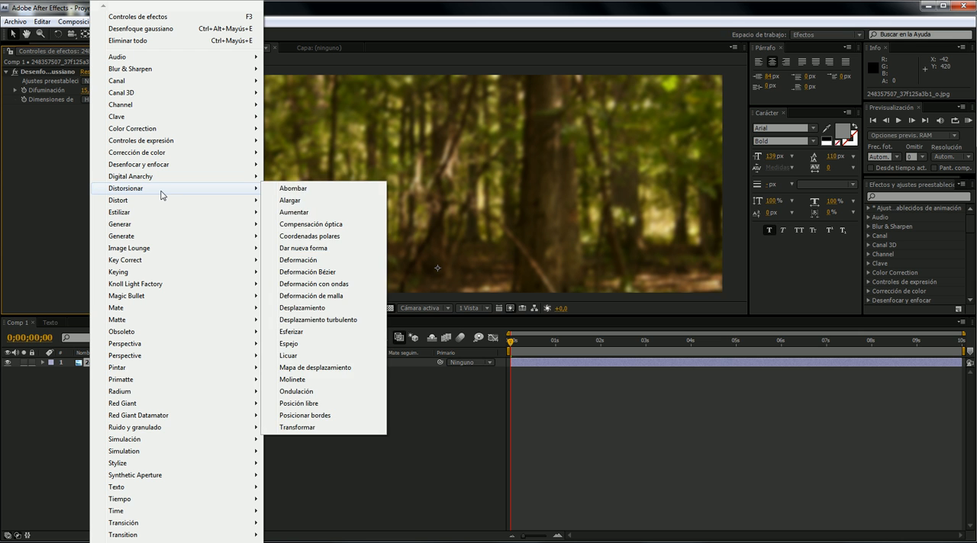
{"action": "left_click", "coordinate": [324, 368]}
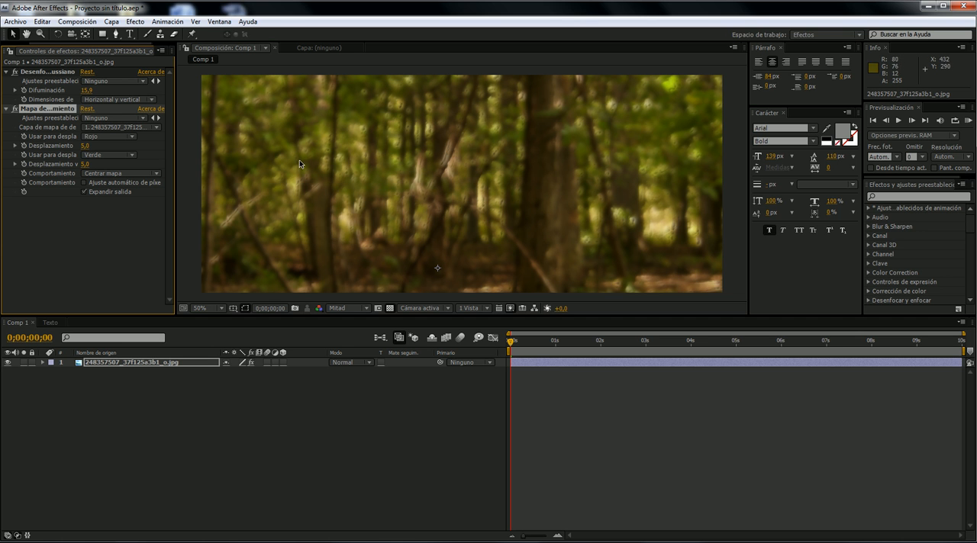
{"action": "left_click", "coordinate": [119, 138]}
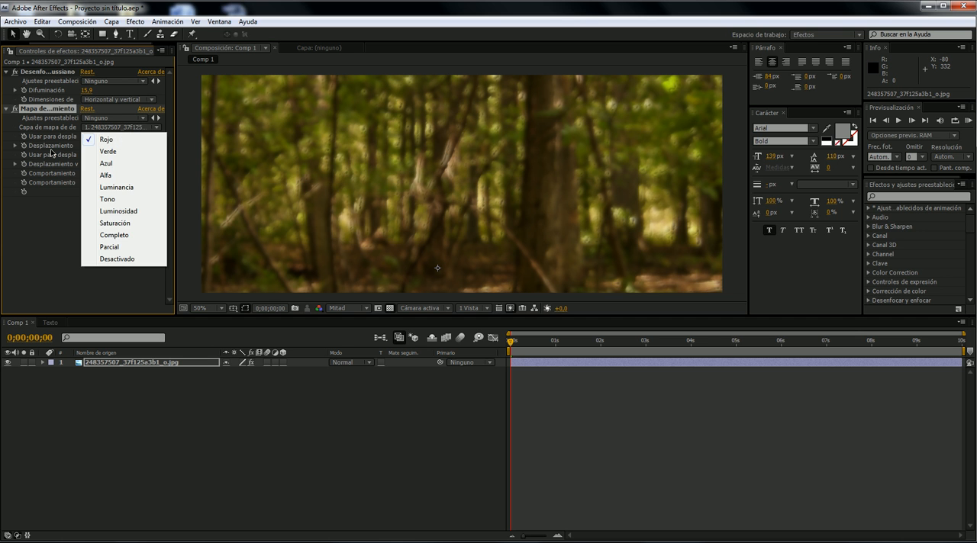
{"action": "left_click", "coordinate": [51, 149]}
{"action": "left_click", "coordinate": [126, 138]}
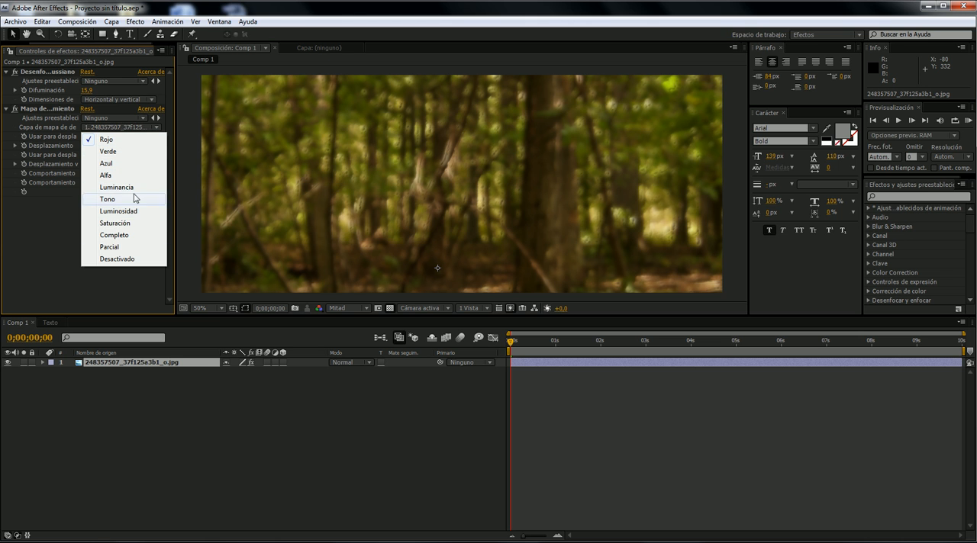
{"action": "left_click", "coordinate": [56, 240]}
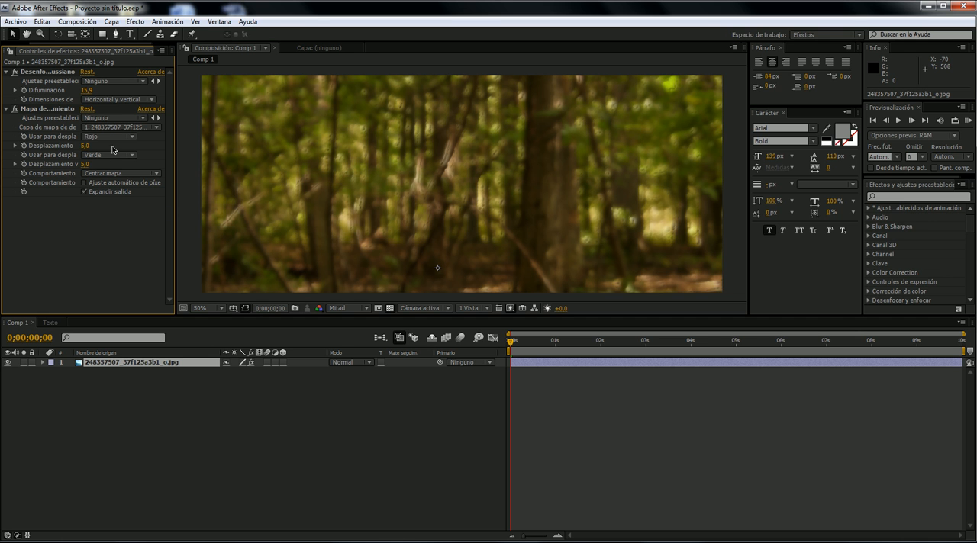
- Add the Texto composition to Comp 1 beneath the forest photo layer and hide it
{"action": "left_click_drag", "start_coordinate": [41, 44], "coordinate": [21, 301]}
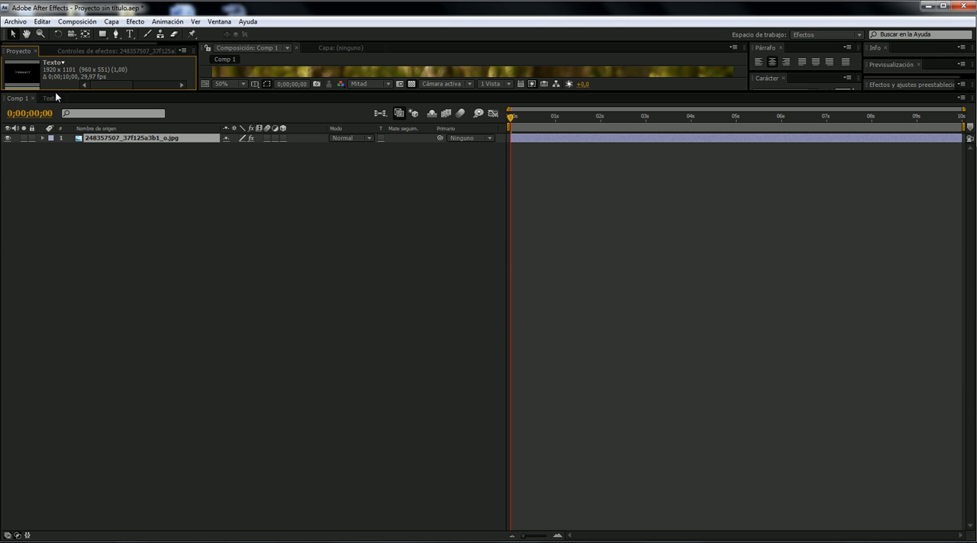
{"action": "left_click_drag", "start_coordinate": [62, 90], "coordinate": [98, 333]}
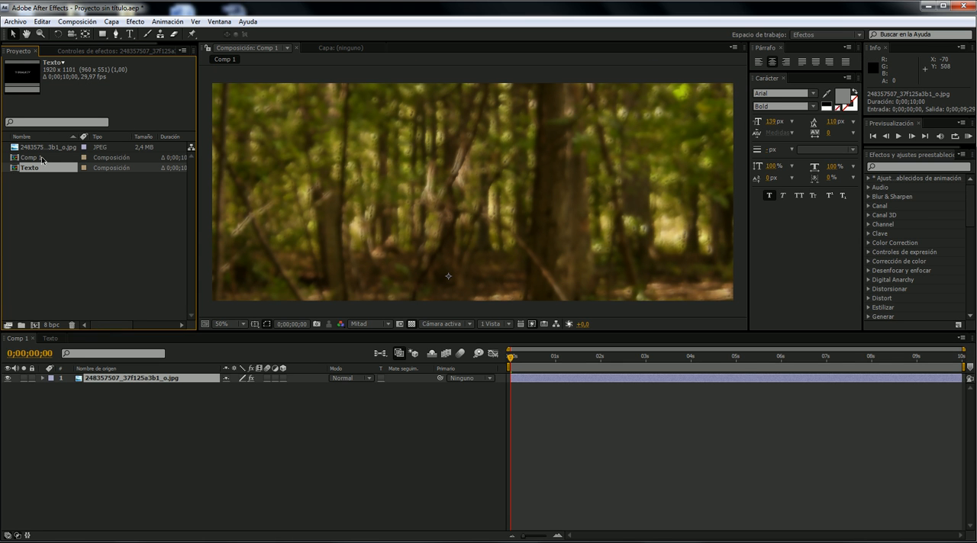
{"action": "left_click_drag", "start_coordinate": [49, 167], "coordinate": [150, 399]}
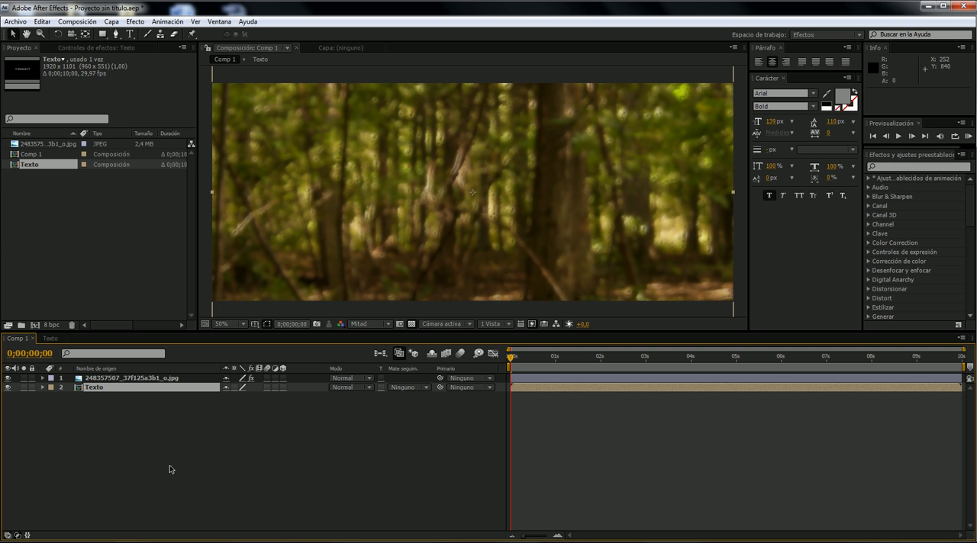
{"action": "left_click", "coordinate": [8, 388]}
- Set the Texto layer as the displacement map layer for the forest photo's Displacement Map effect
{"action": "left_click", "coordinate": [138, 378]}
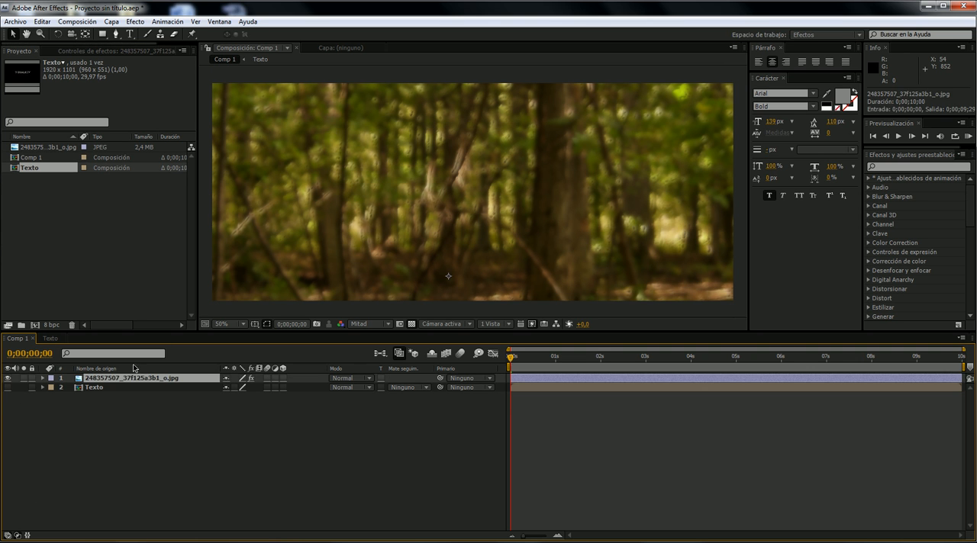
{"action": "left_click", "coordinate": [135, 48]}
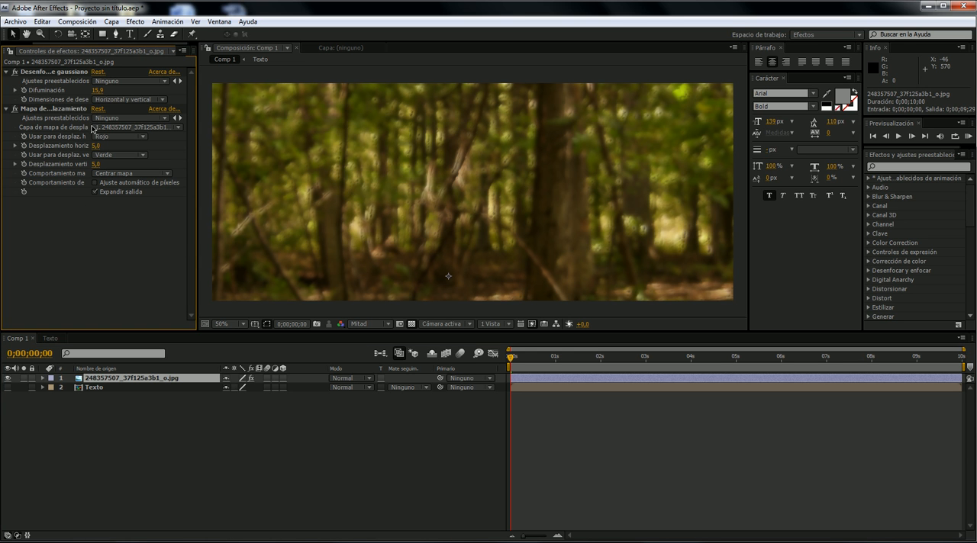
{"action": "left_click", "coordinate": [148, 129]}
{"action": "left_click", "coordinate": [156, 143]}
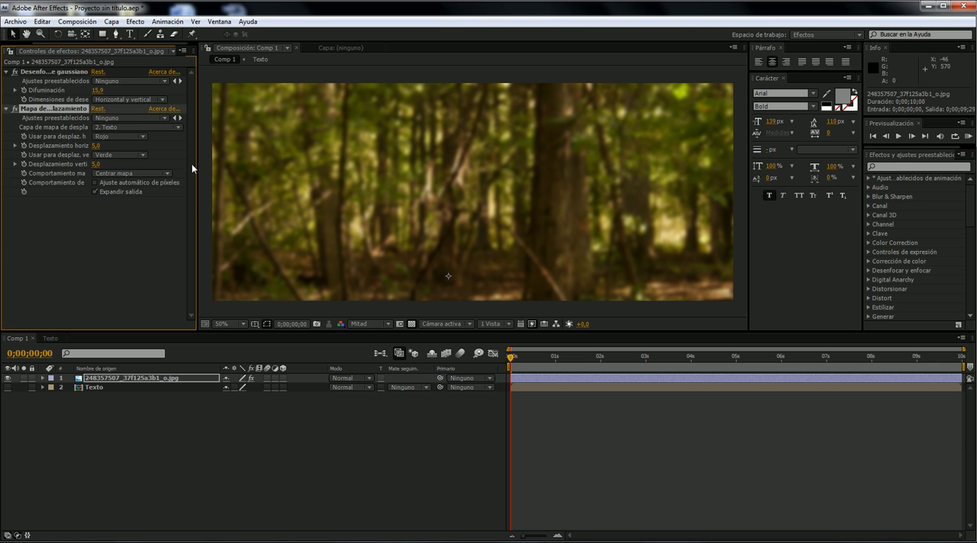
- Set both the horizontal and vertical displacement of the forest photo's Displacement Map to use the Alfa channel
{"action": "left_click_drag", "start_coordinate": [197, 163], "coordinate": [214, 162]}
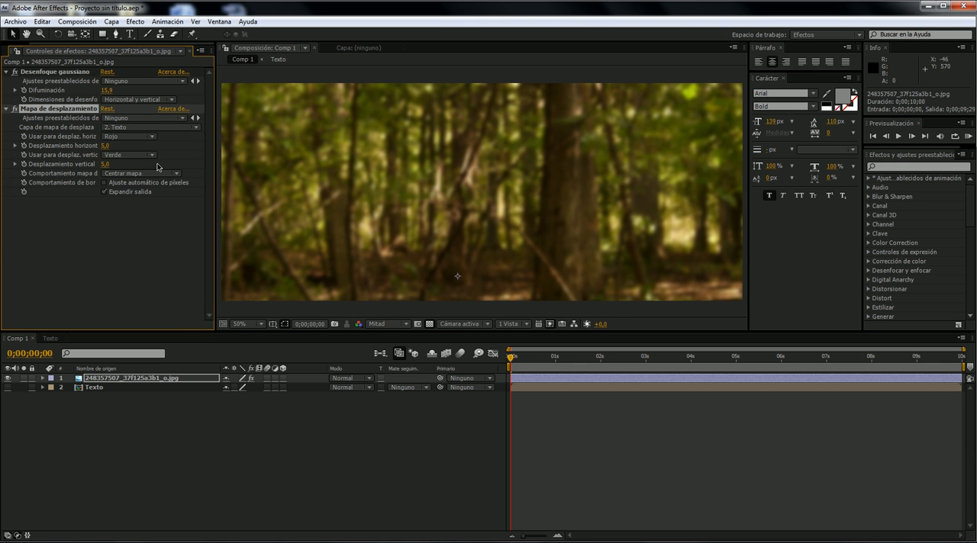
{"action": "left_click", "coordinate": [113, 138]}
{"action": "left_click", "coordinate": [126, 174]}
{"action": "left_click", "coordinate": [115, 154]}
{"action": "left_click", "coordinate": [109, 176]}
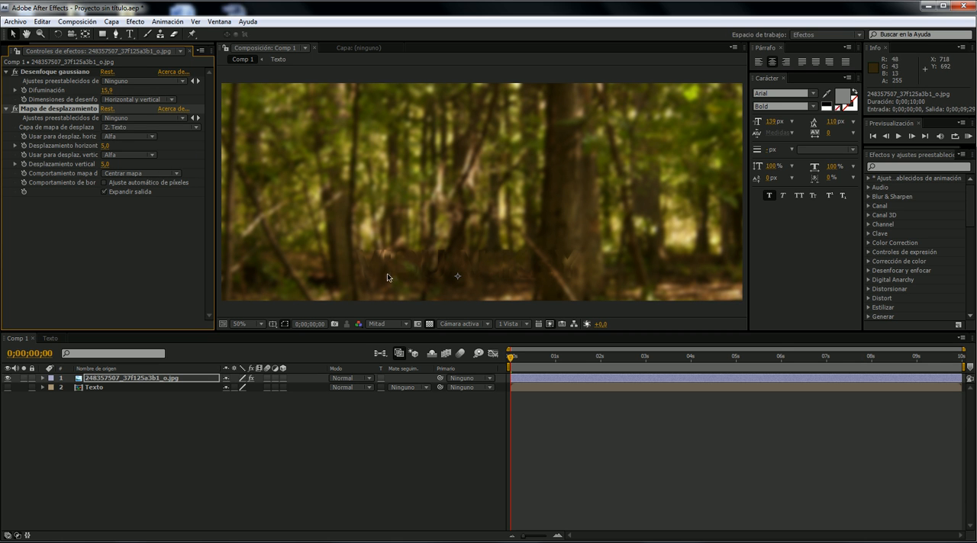
- Move the forest photo up to about 914, 535.5 and set its displacement to about 49 horizontal and 267 vertical
{"action": "left_click_drag", "start_coordinate": [389, 219], "coordinate": [397, 175]}
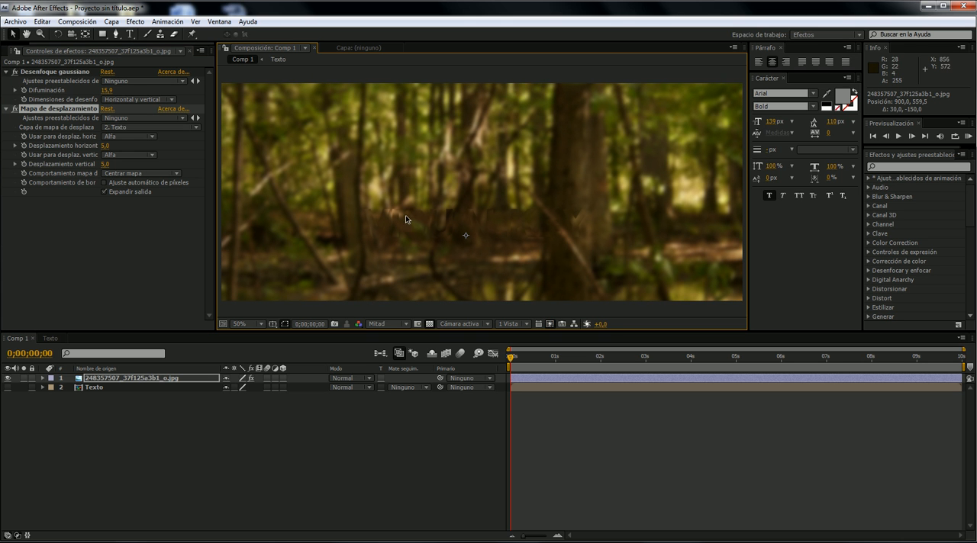
{"action": "left_click_drag", "start_coordinate": [496, 217], "coordinate": [495, 201]}
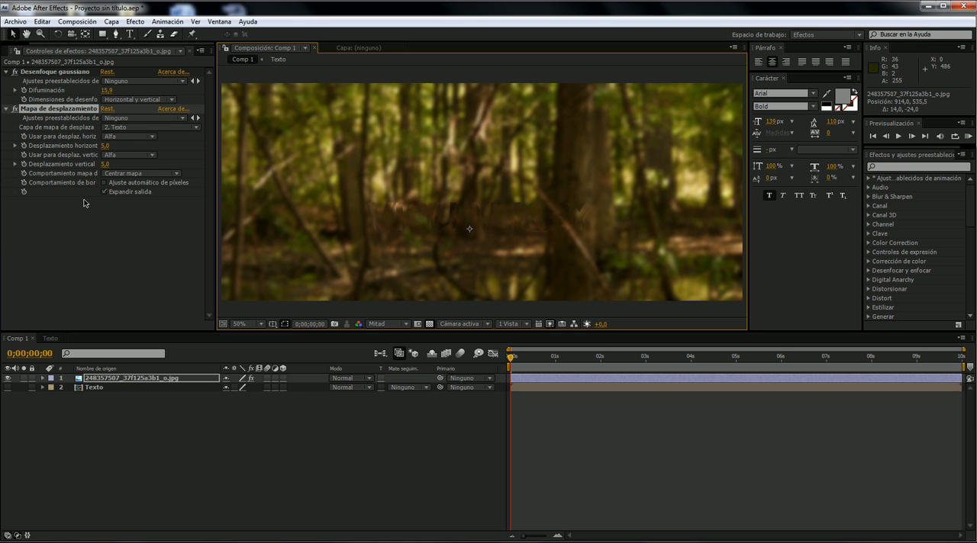
{"action": "left_click", "coordinate": [105, 145]}
{"action": "type", "text": "11"}
{"action": "key", "text": "Return"}
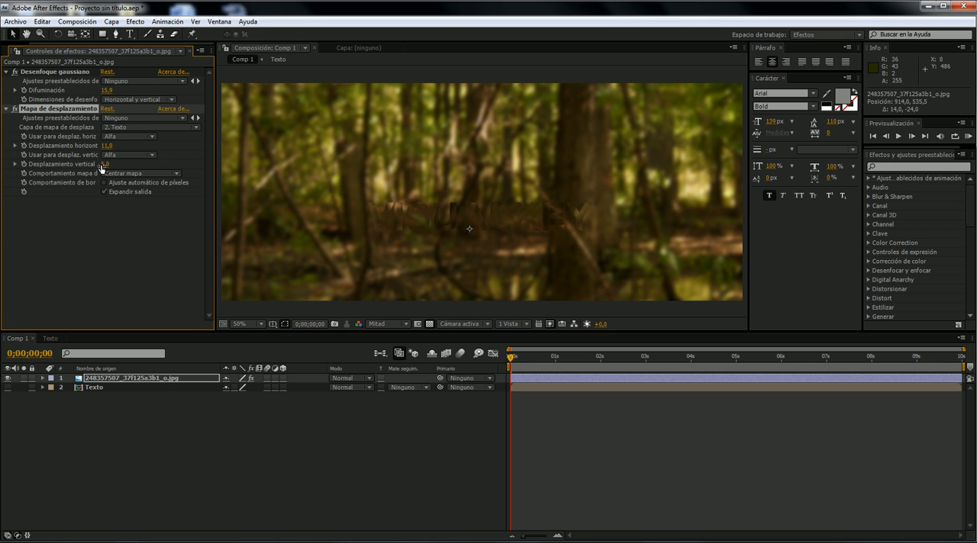
{"action": "left_click_drag", "start_coordinate": [106, 167], "coordinate": [164, 161]}
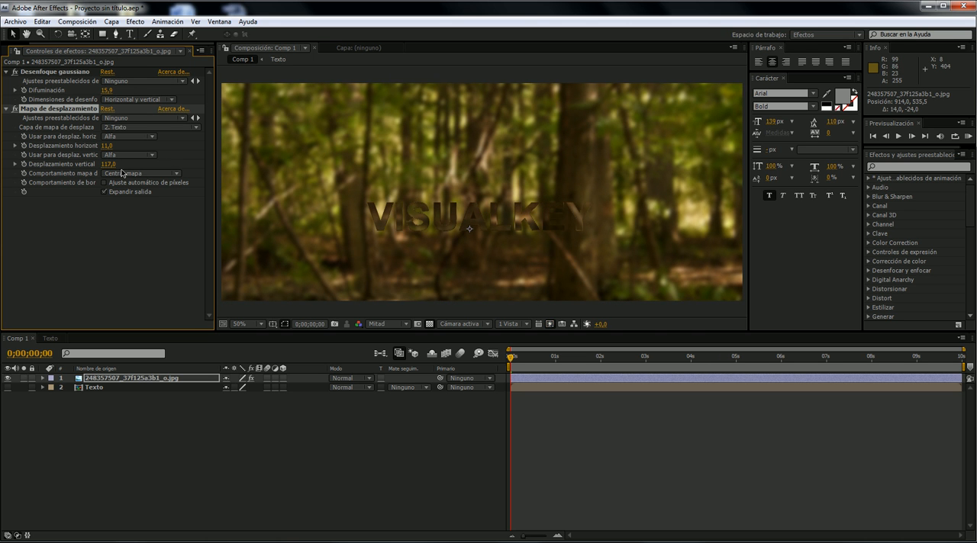
{"action": "left_click_drag", "start_coordinate": [105, 146], "coordinate": [186, 161]}
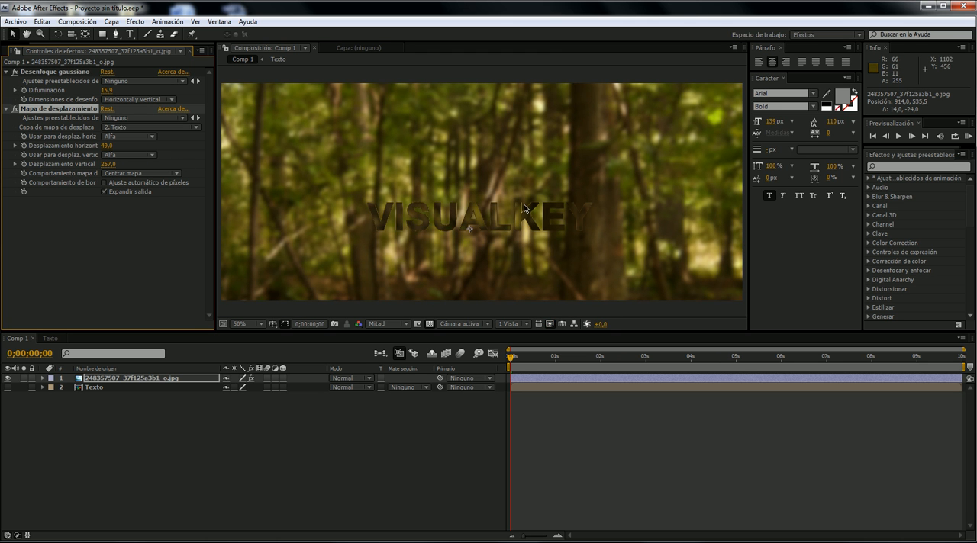
- Inspect the displaced VISUALKEY lettering up close at full resolution (Completa), and return the preview to half resolution (Mitad)
{"action": "scroll", "coordinate": [495, 208], "scroll_direction": "up", "scroll_amount": 3}
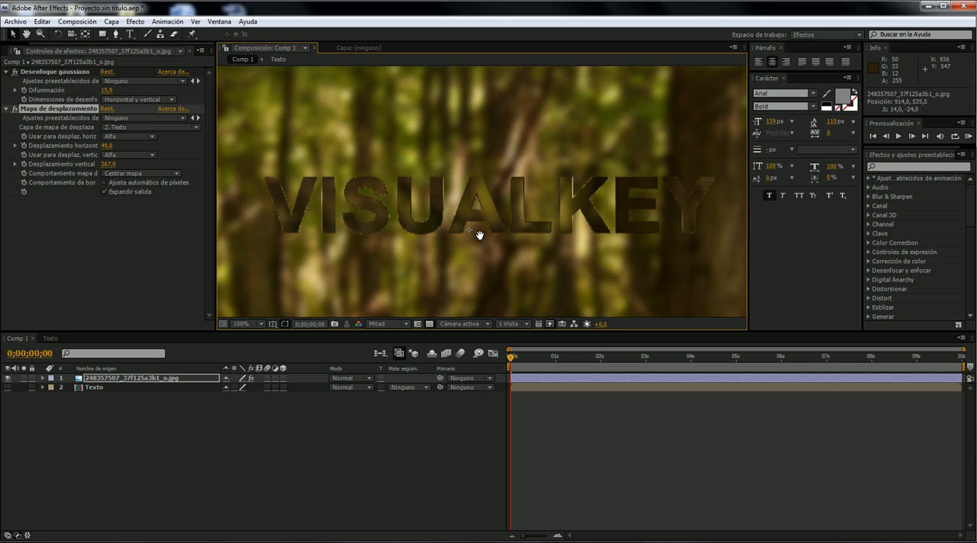
{"action": "left_click", "coordinate": [385, 323]}
{"action": "left_click", "coordinate": [381, 352]}
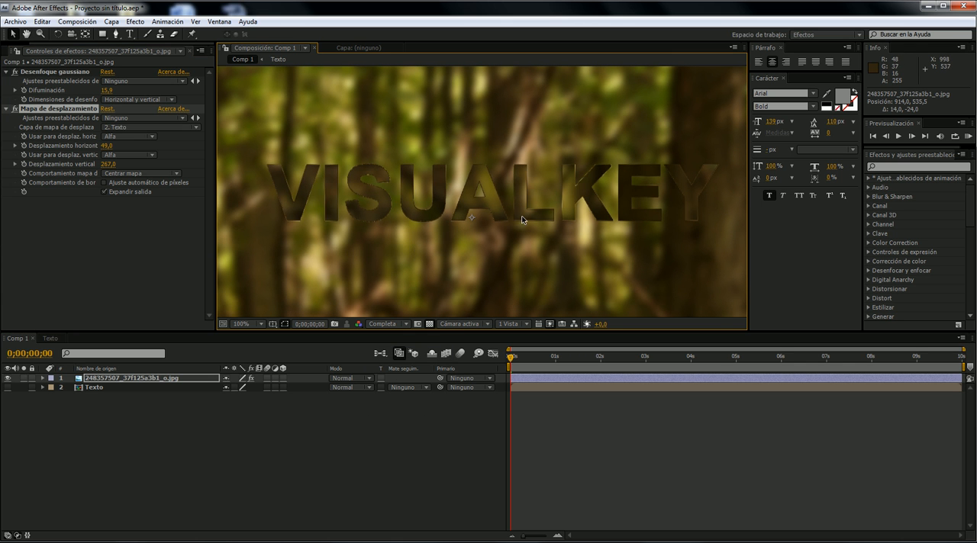
{"action": "scroll", "coordinate": [474, 225], "scroll_direction": "down", "scroll_amount": 2}
{"action": "scroll", "coordinate": [498, 203], "scroll_direction": "up", "scroll_amount": 2}
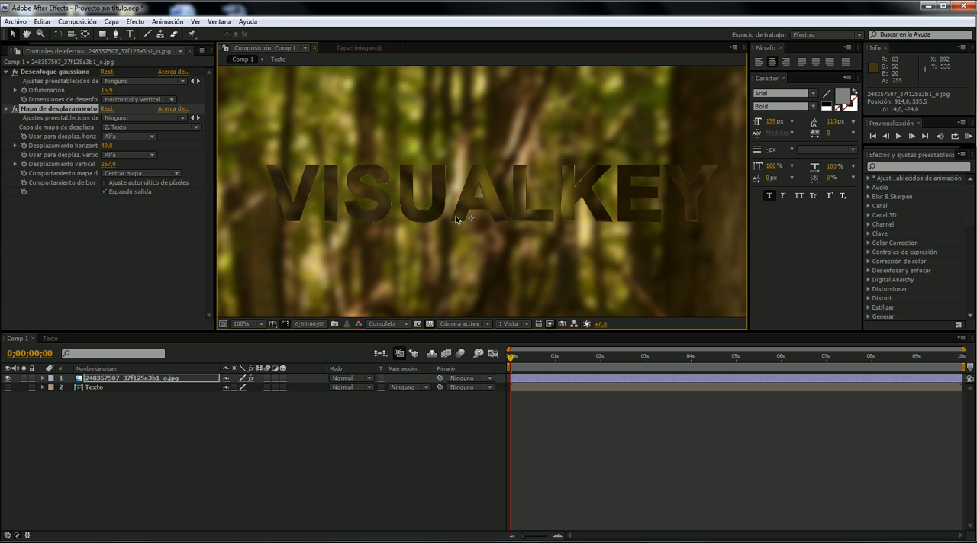
{"action": "left_click", "coordinate": [394, 324]}
{"action": "left_click", "coordinate": [404, 364]}
{"action": "scroll", "coordinate": [428, 259], "scroll_direction": "down", "scroll_amount": 2}
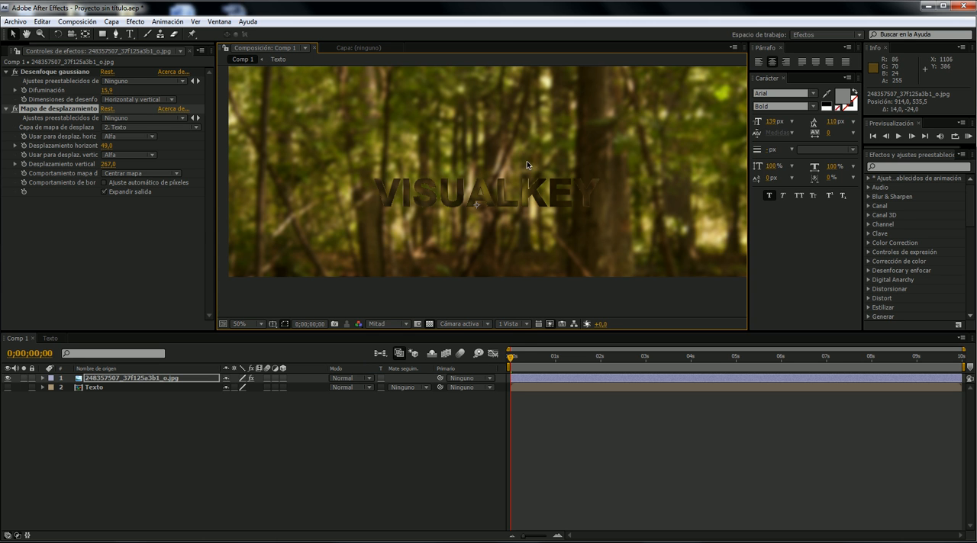
- Reposition the forest photo behind the lettering to about 928, 477.5
{"action": "left_click_drag", "start_coordinate": [492, 228], "coordinate": [517, 228]}
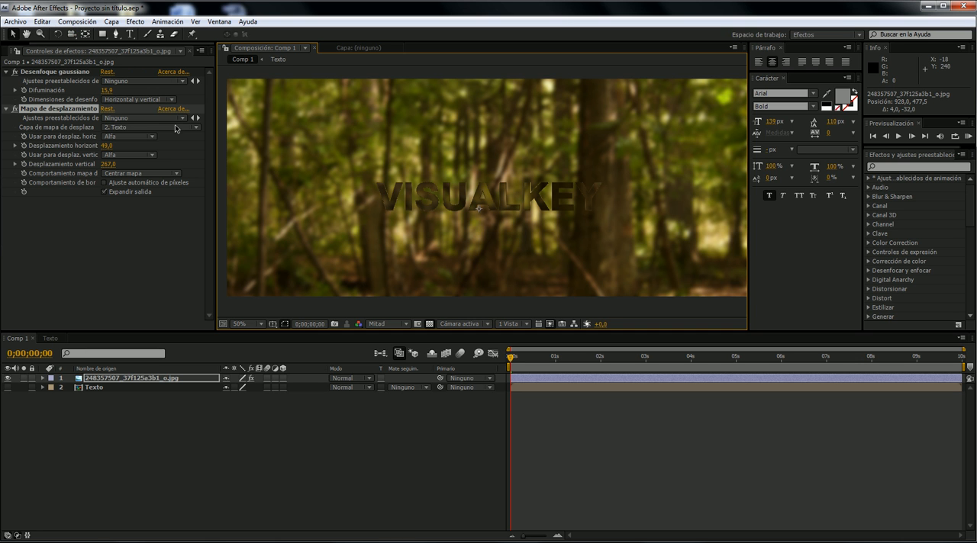
- Add a new 35 mm camera layer with depth of field enabled to Comp 1
{"action": "left_click", "coordinate": [111, 21]}
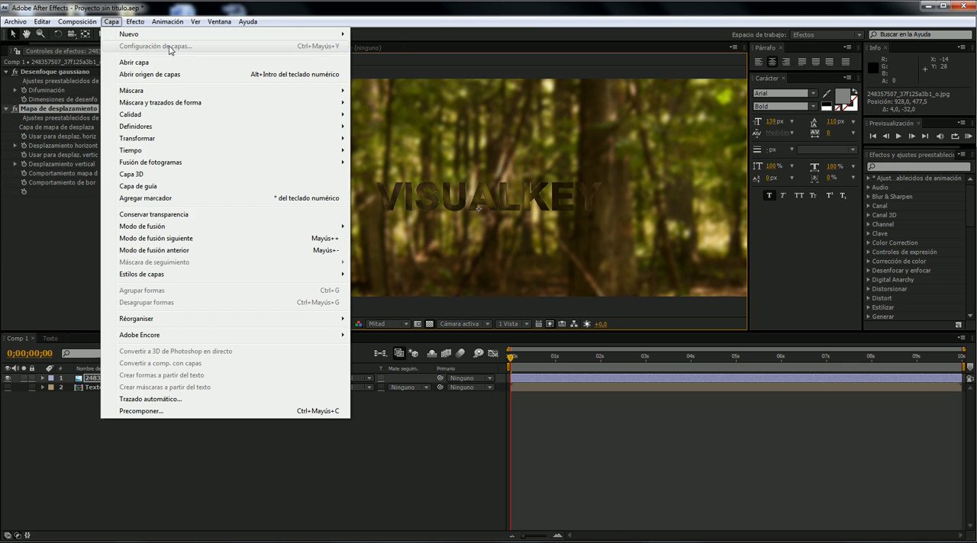
{"action": "mouse_move", "coordinate": [171, 34]}
{"action": "left_click", "coordinate": [381, 71]}
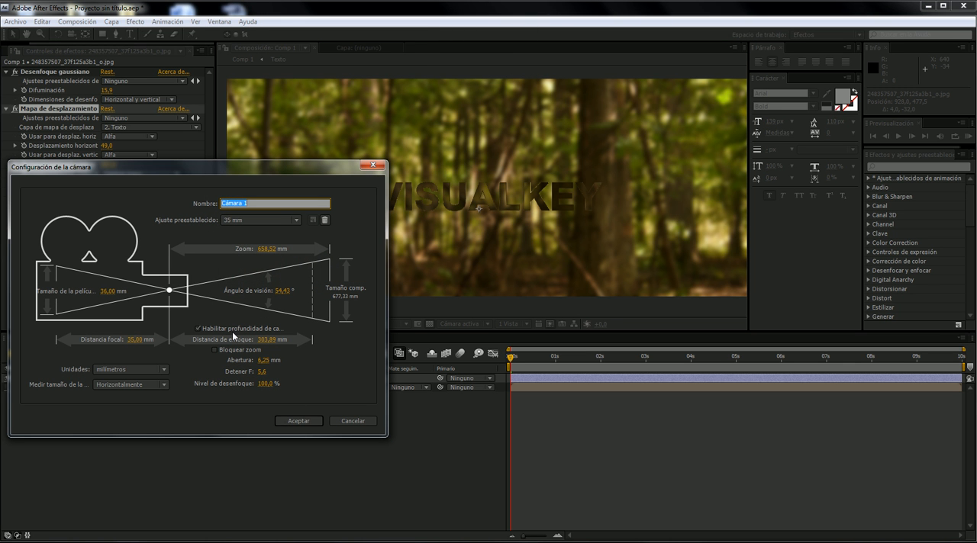
{"action": "left_click", "coordinate": [310, 420]}
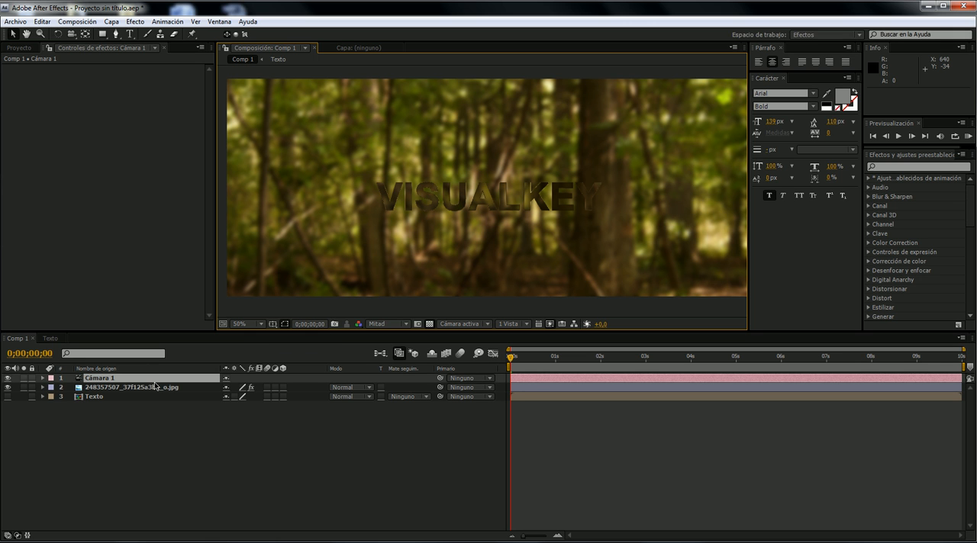
- Try orbiting the new camera in the composition, and undo the orbit
{"action": "left_click", "coordinate": [71, 34]}
{"action": "left_click_drag", "start_coordinate": [290, 275], "coordinate": [513, 150]}
{"action": "key", "text": "ctrl+z"}
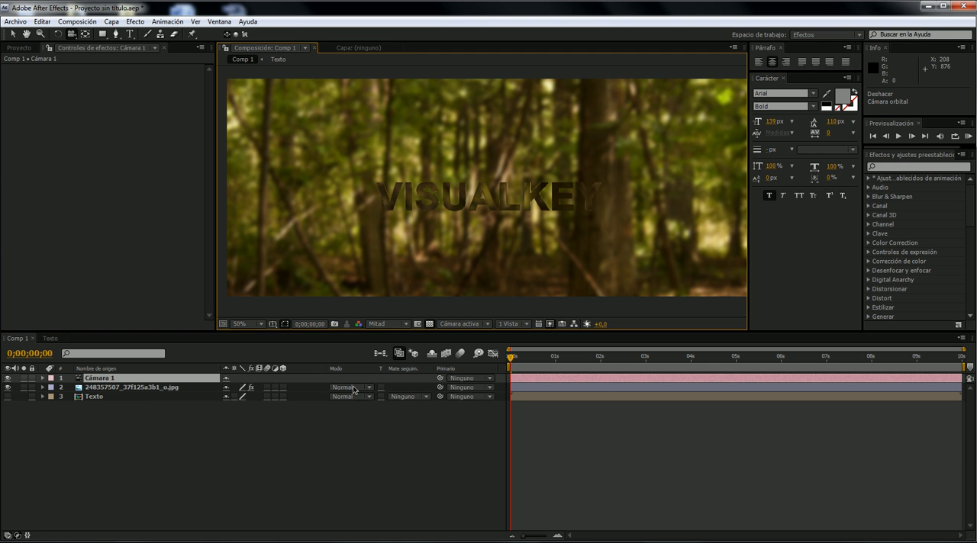
- Make the forest photo a 3D layer, try orbiting the camera around it, and turn the layer back to 2D
{"action": "left_click", "coordinate": [282, 388]}
{"action": "left_click", "coordinate": [133, 387]}
{"action": "left_click_drag", "start_coordinate": [549, 200], "coordinate": [522, 174]}
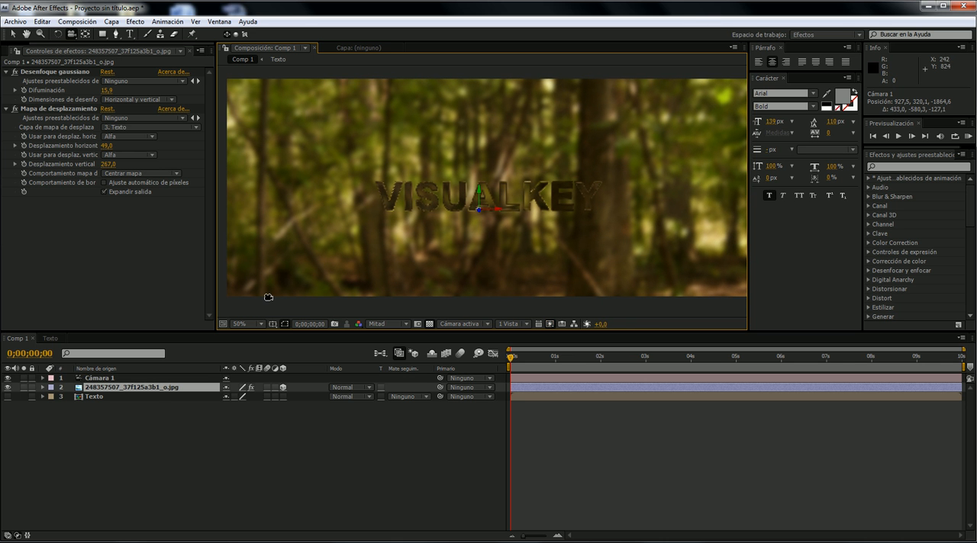
{"action": "left_click", "coordinate": [283, 387]}
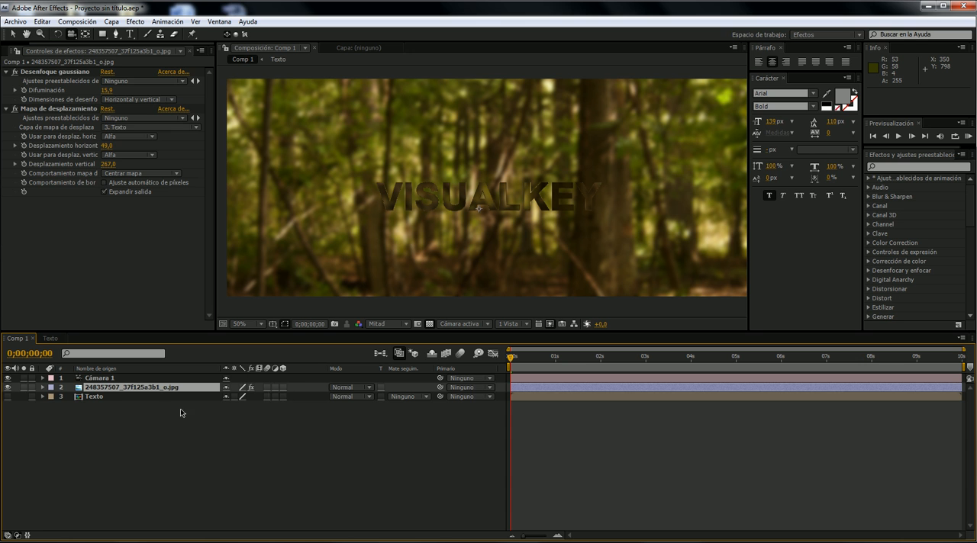
- Make the Texto composition layer a 3D layer
{"action": "left_click", "coordinate": [108, 397]}
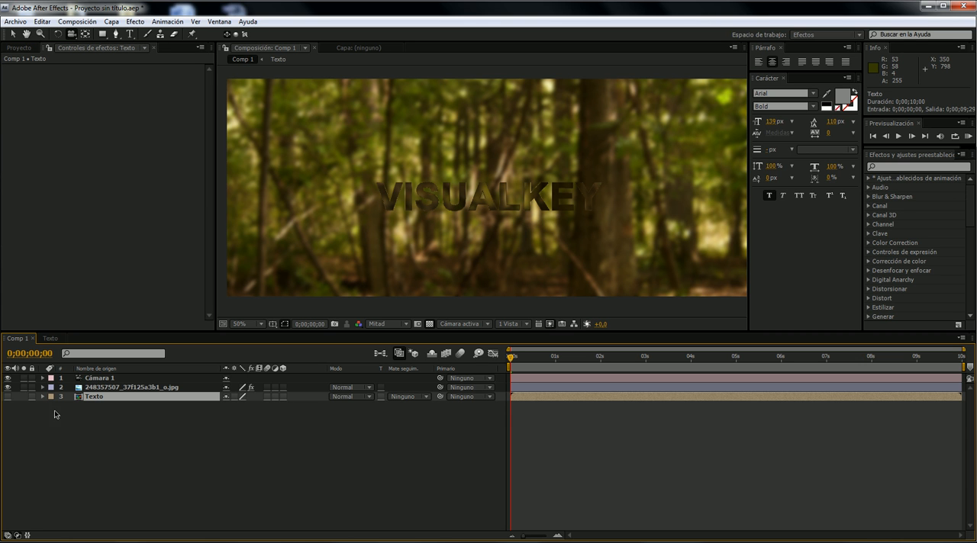
{"action": "left_click", "coordinate": [282, 397]}
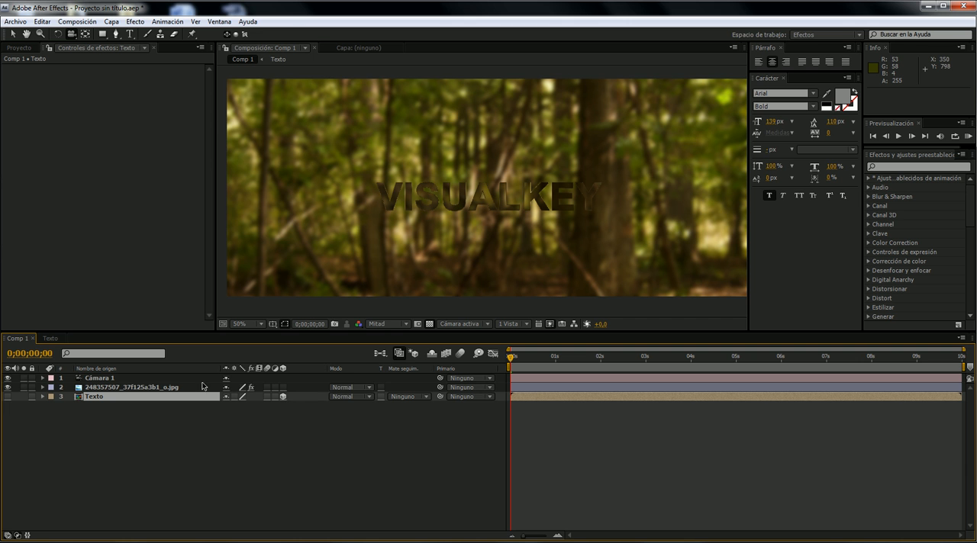
- Try orbiting the camera around the 3D Texto layer, undo the orbit, and turn the layer back to 2D
{"action": "mouse_move", "coordinate": [526, 235]}
{"action": "left_mouse_down"}
{"action": "mouse_move", "coordinate": [504, 230]}
{"action": "mouse_move", "coordinate": [528, 226]}
{"action": "mouse_move", "coordinate": [503, 238]}
{"action": "mouse_move", "coordinate": [527, 232]}
{"action": "left_mouse_up"}
{"action": "key", "text": "ctrl+z"}
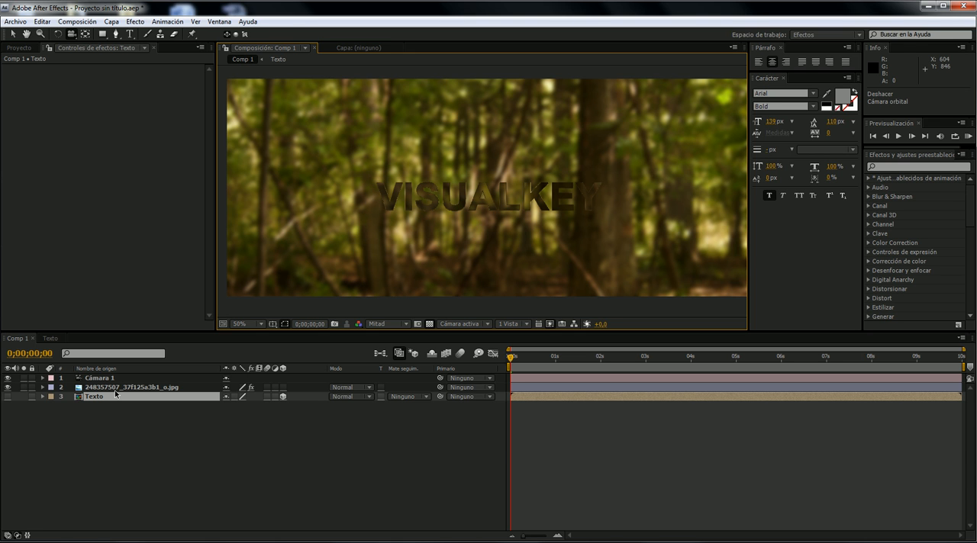
{"action": "left_click", "coordinate": [283, 398]}
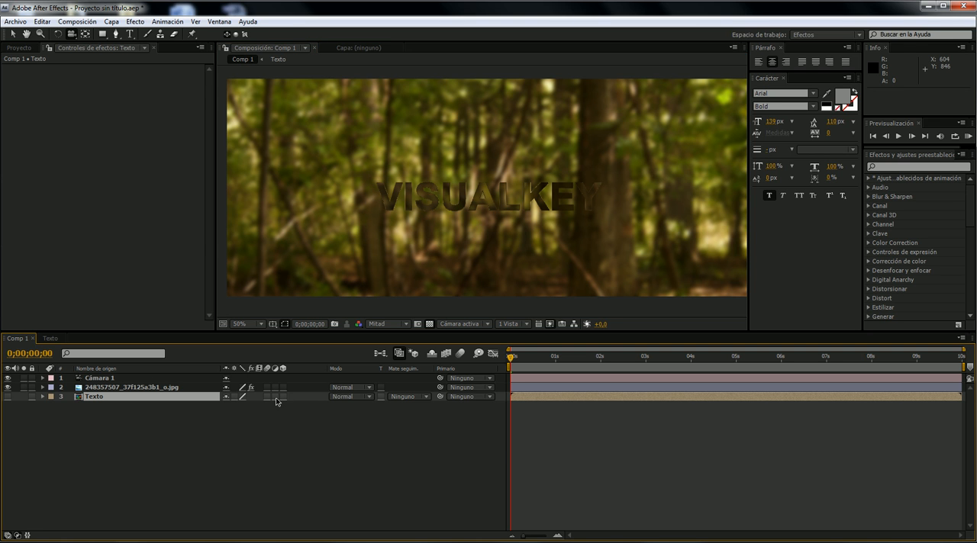
- Make the VISUALKEY text layer 3D inside the Texto composition, and try orbiting the camera in Comp 1
{"action": "left_click", "coordinate": [50, 338]}
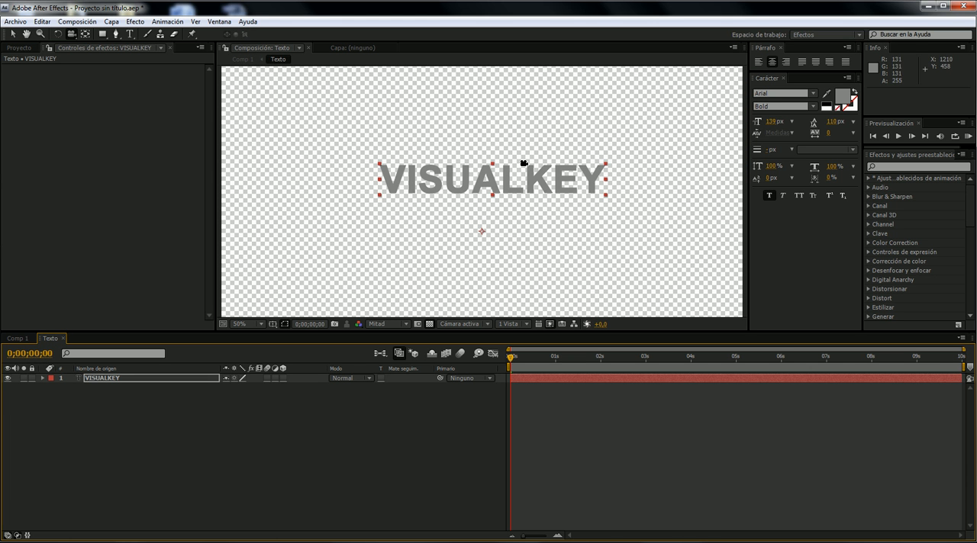
{"action": "left_click", "coordinate": [282, 378]}
{"action": "left_click", "coordinate": [17, 338]}
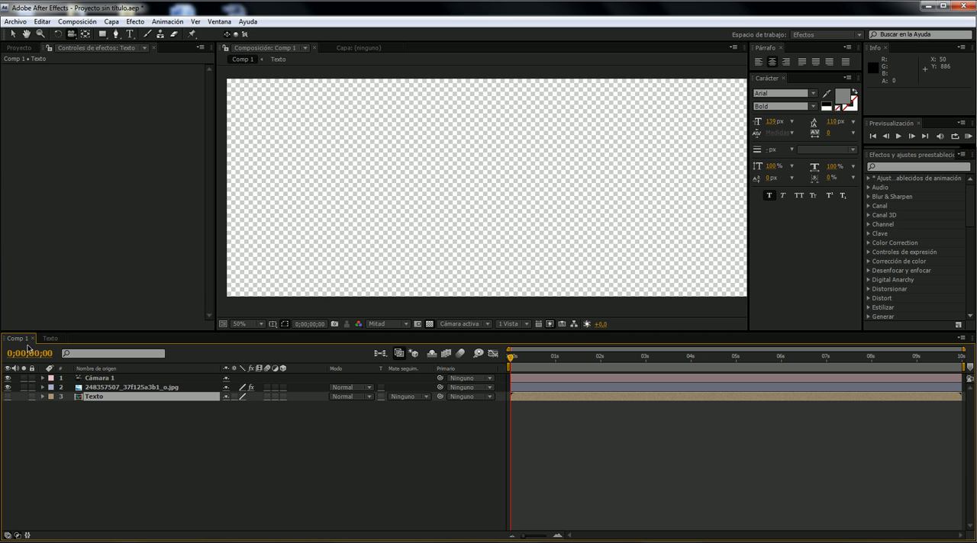
{"action": "left_click_drag", "start_coordinate": [516, 229], "coordinate": [484, 210]}
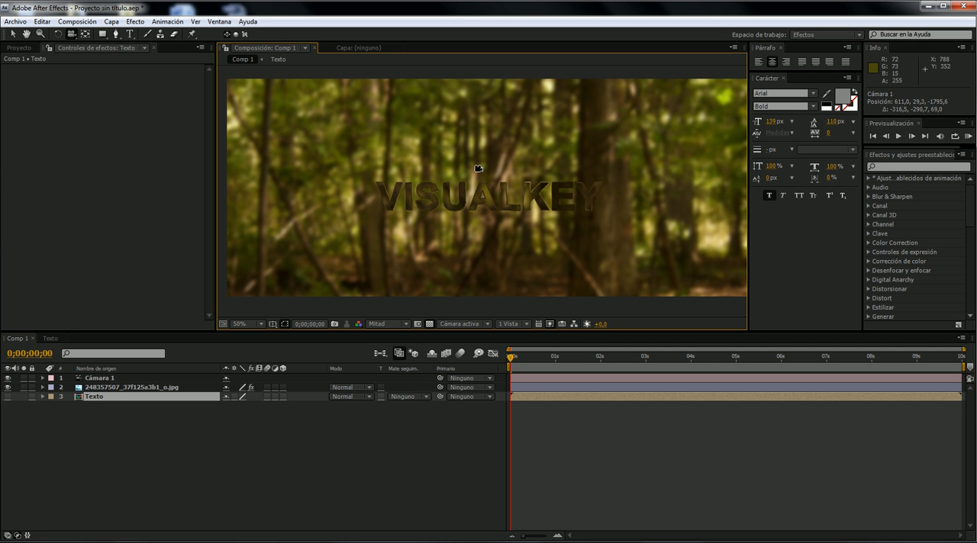
- Turn on collapse transformations for the Texto composition layer in Comp 1
{"action": "left_click", "coordinate": [128, 378]}
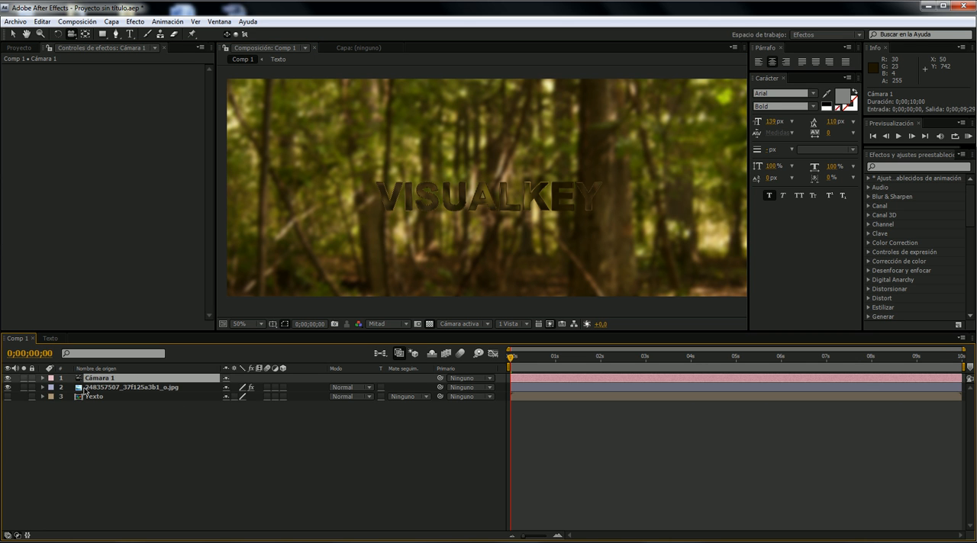
{"action": "left_click", "coordinate": [55, 339]}
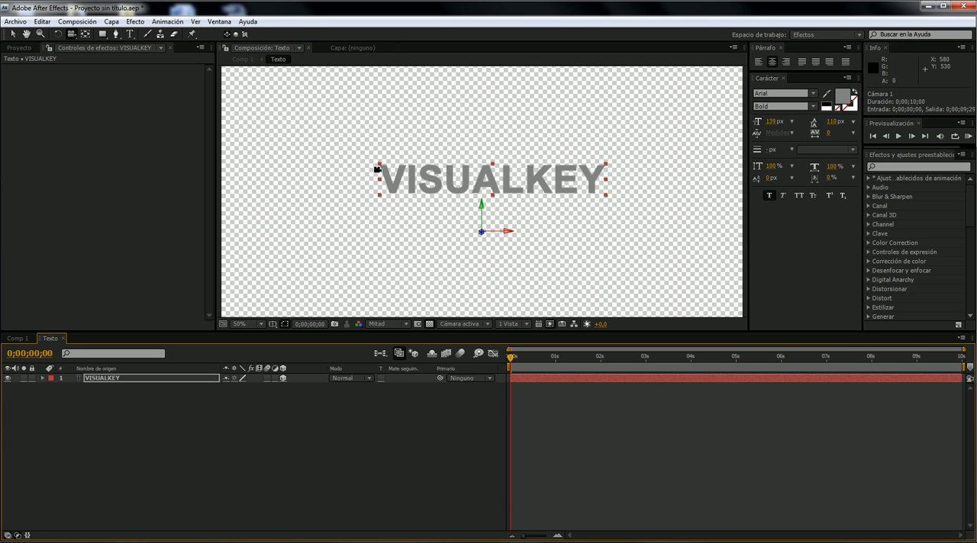
{"action": "left_click", "coordinate": [17, 339]}
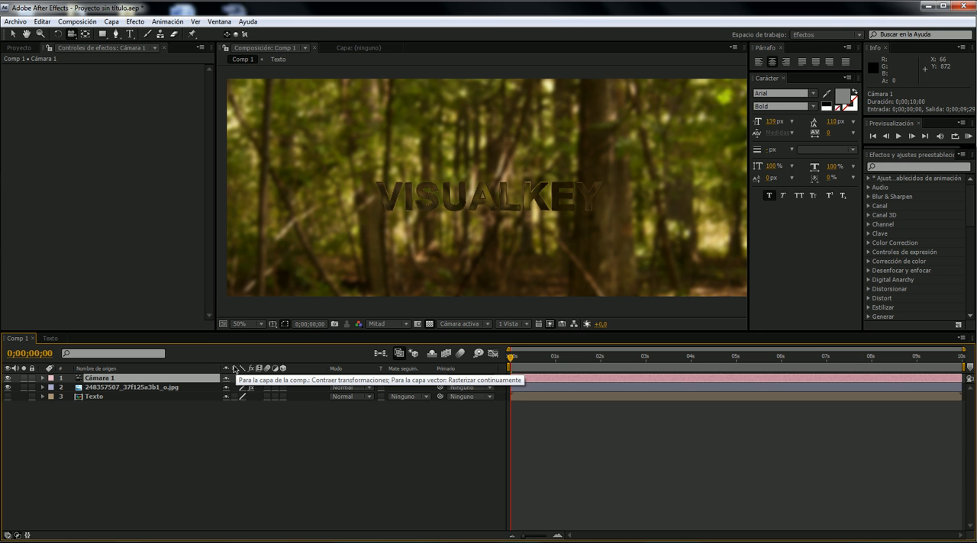
{"action": "left_click", "coordinate": [122, 397]}
{"action": "left_click", "coordinate": [233, 397]}
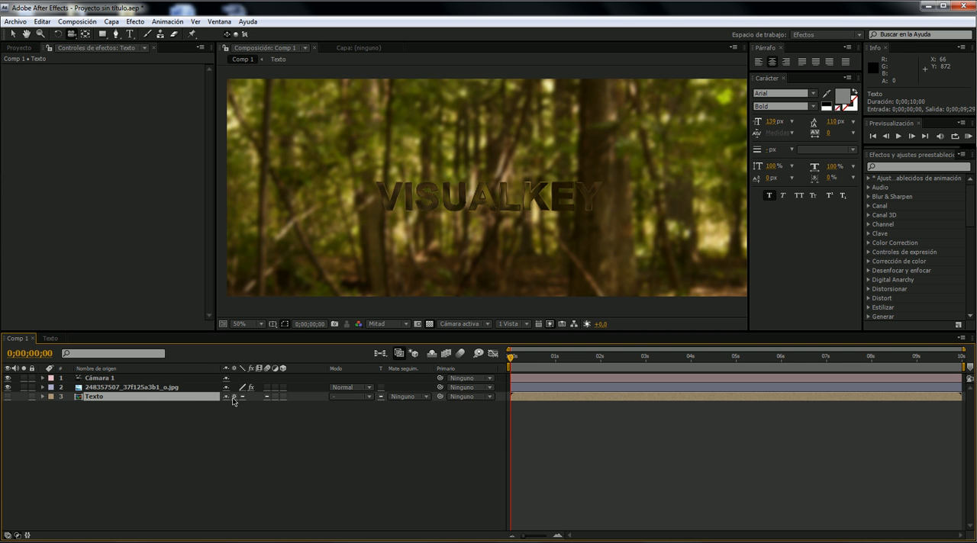
- Orbit the camera in Comp 1 to view the glass text from several angles, ending at a nearly frontal view
{"action": "left_click_drag", "start_coordinate": [490, 238], "coordinate": [464, 225]}
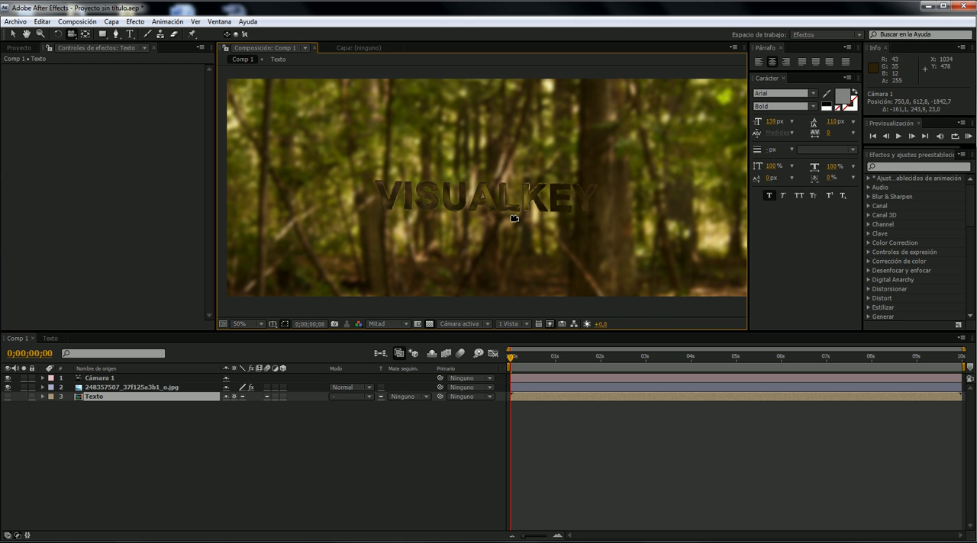
{"action": "left_click_drag", "start_coordinate": [521, 196], "coordinate": [456, 202]}
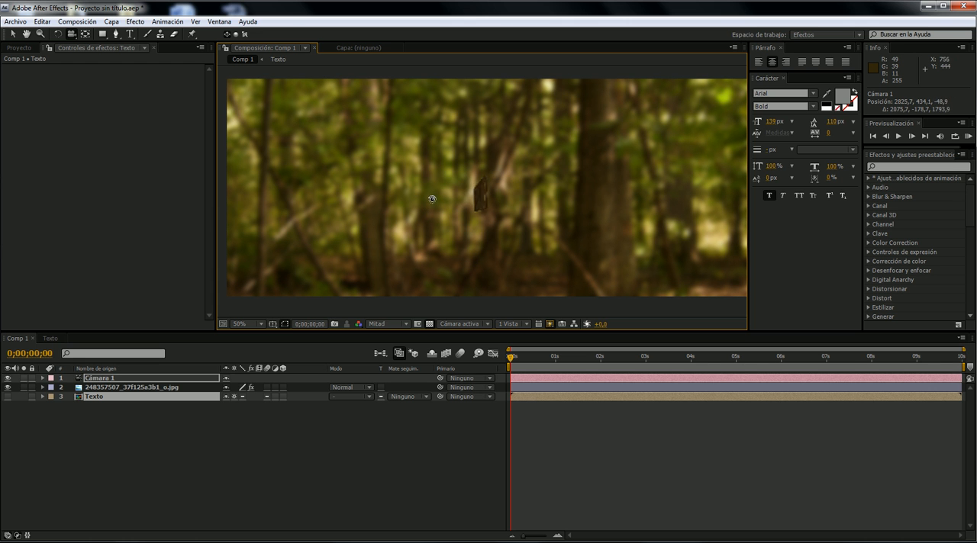
{"action": "left_click_drag", "start_coordinate": [465, 194], "coordinate": [433, 218]}
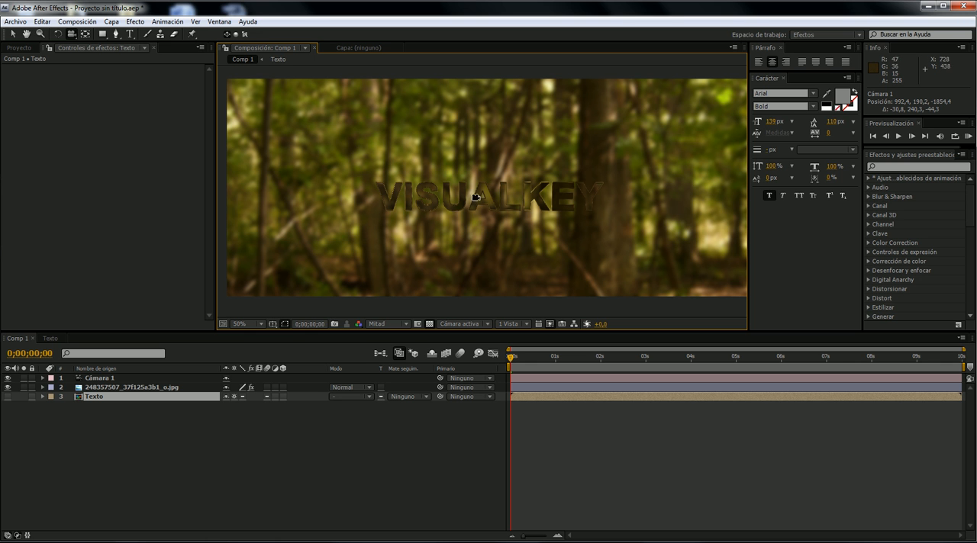
{"action": "left_click_drag", "start_coordinate": [462, 206], "coordinate": [504, 191]}
{"action": "left_click_drag", "start_coordinate": [485, 185], "coordinate": [500, 194]}
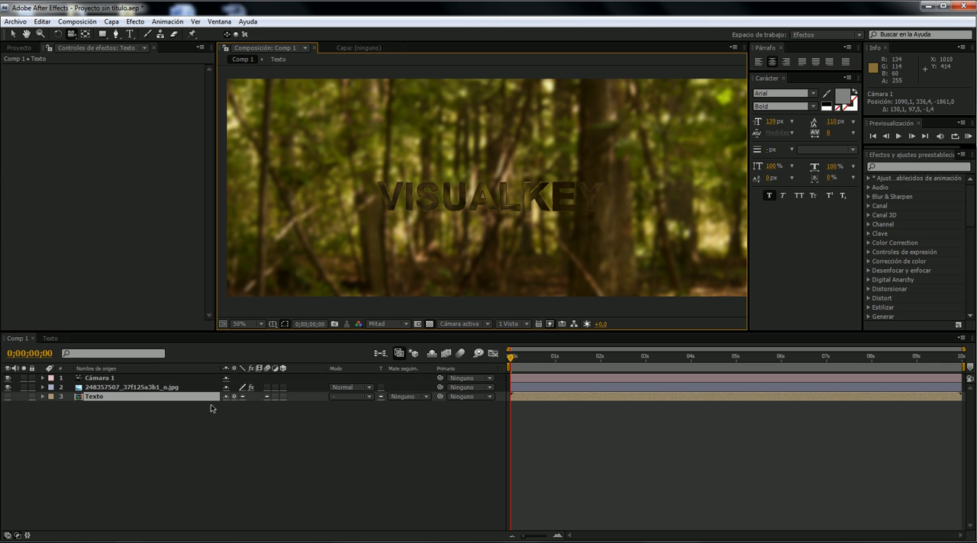
{"action": "left_click_drag", "start_coordinate": [534, 181], "coordinate": [504, 167]}
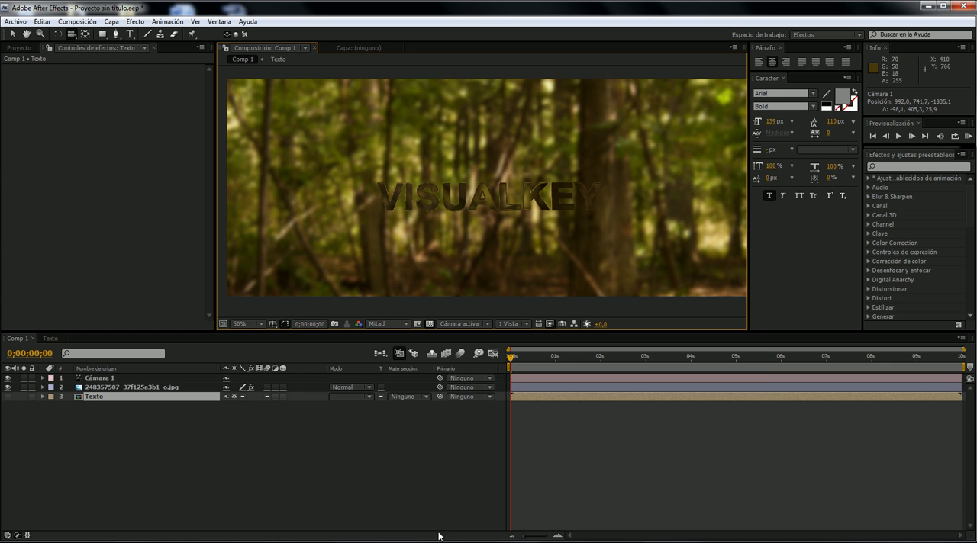
- Switch to the media player, replay part of the finished Texto de cristal video, and minimize the player
{"action": "key", "text": "alt+Tab"}
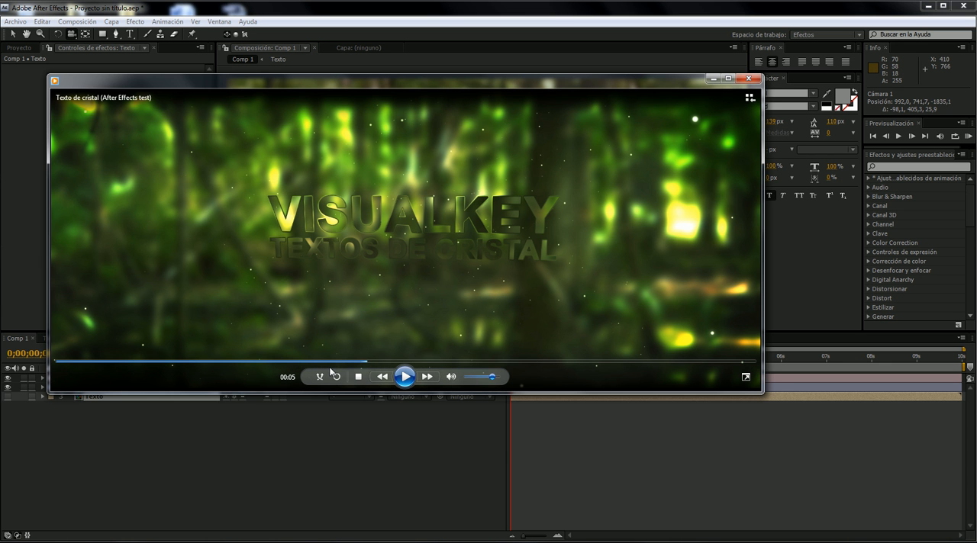
{"action": "left_click_drag", "start_coordinate": [332, 362], "coordinate": [203, 363]}
{"action": "left_click", "coordinate": [405, 376]}
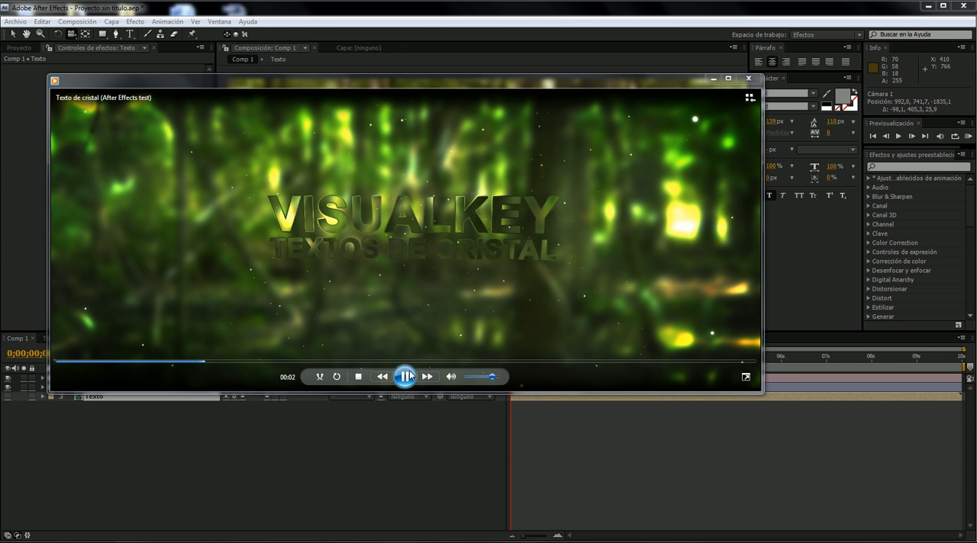
{"action": "left_click", "coordinate": [407, 376]}
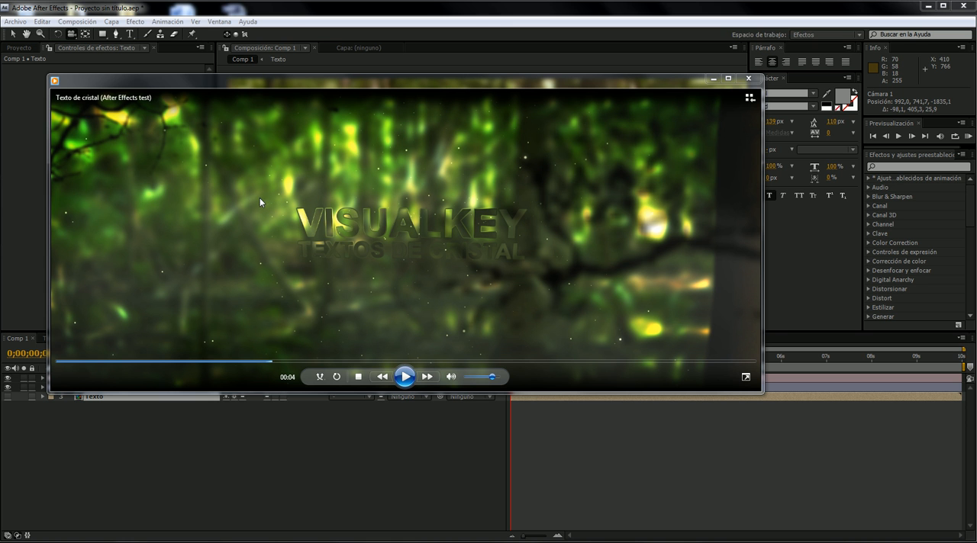
{"action": "left_click", "coordinate": [712, 78]}
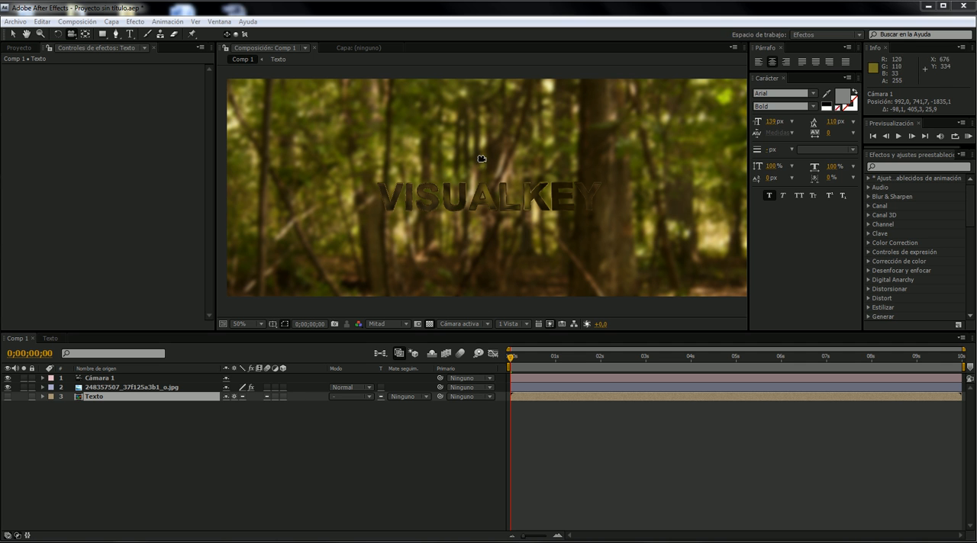
- Add a new adjustment layer to Comp 1
{"action": "right_click", "coordinate": [272, 435]}
{"action": "mouse_move", "coordinate": [456, 443]}
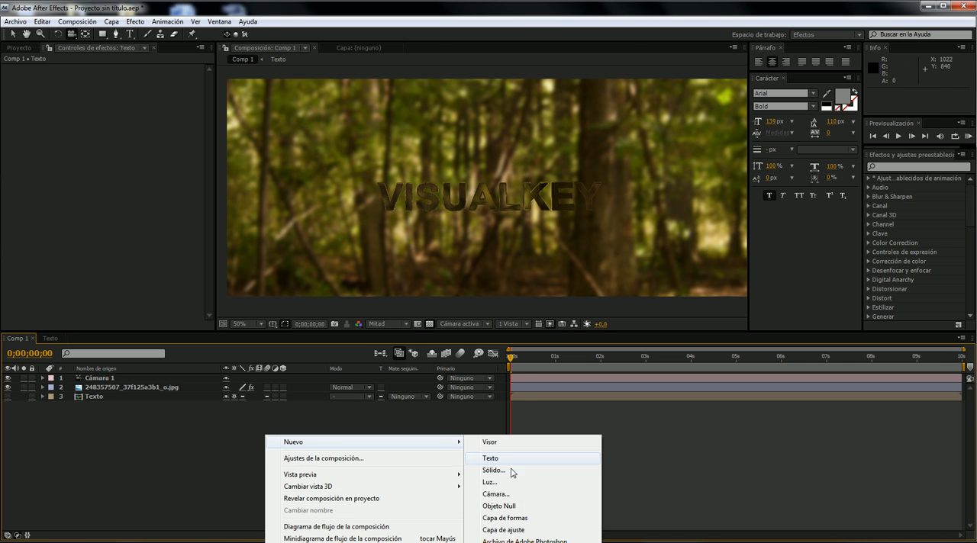
{"action": "left_click", "coordinate": [523, 531]}
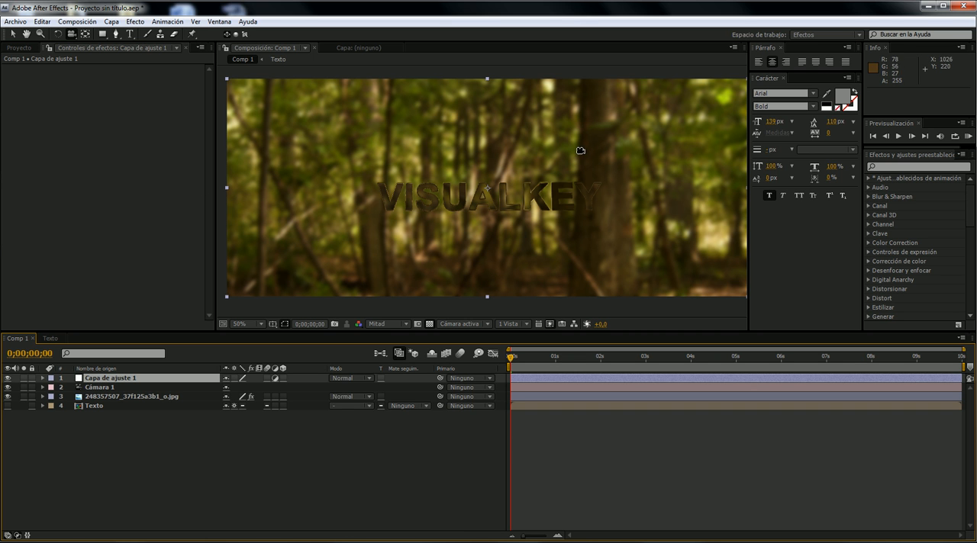
- Collapse the Gaussian blur and Displacement map settings of the forest photo layer
{"action": "left_click", "coordinate": [152, 397]}
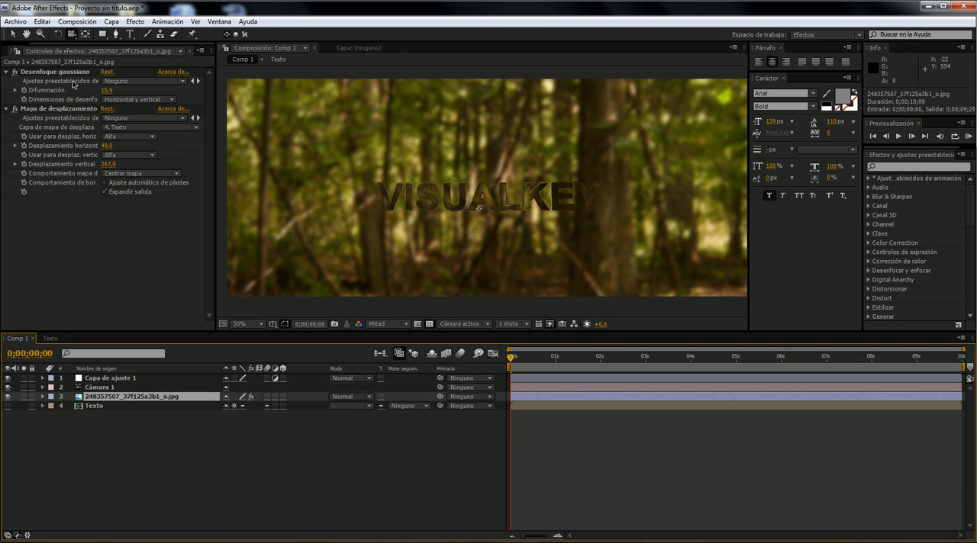
{"action": "left_click", "coordinate": [7, 110]}
{"action": "left_click", "coordinate": [7, 109]}
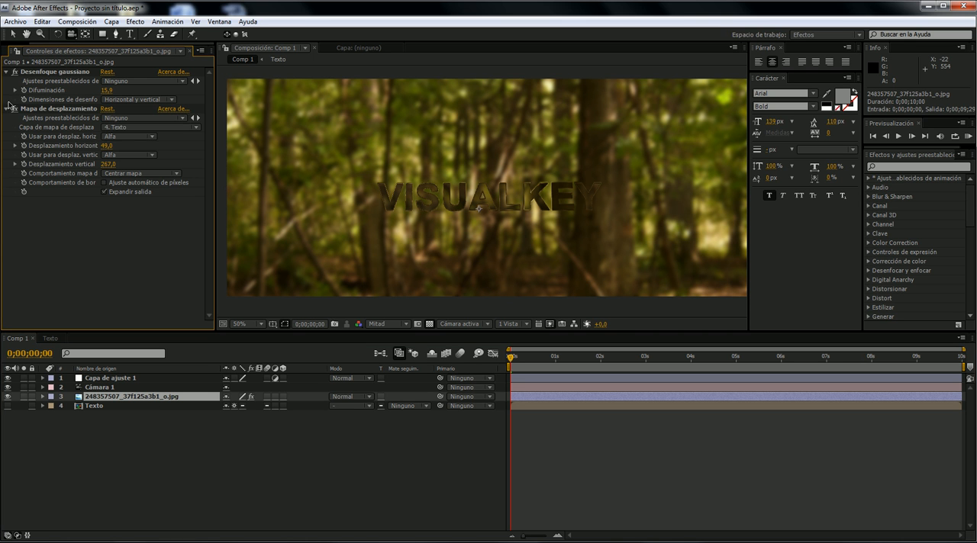
{"action": "left_click", "coordinate": [7, 109]}
{"action": "left_click", "coordinate": [7, 72]}
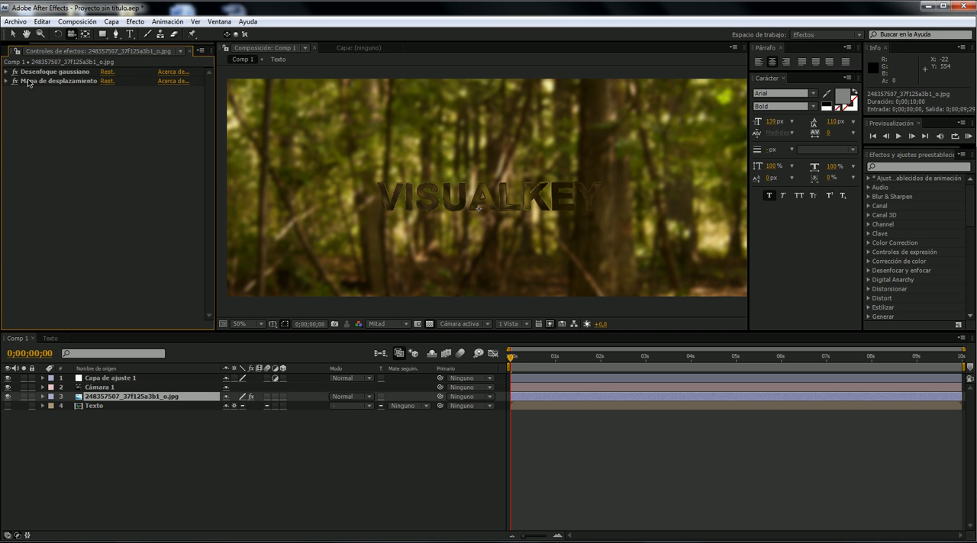
- Try placing the forest photo's Gaussian blur after the Displacement map, and restore the original effect order
{"action": "left_click", "coordinate": [38, 81]}
{"action": "left_click", "coordinate": [80, 72]}
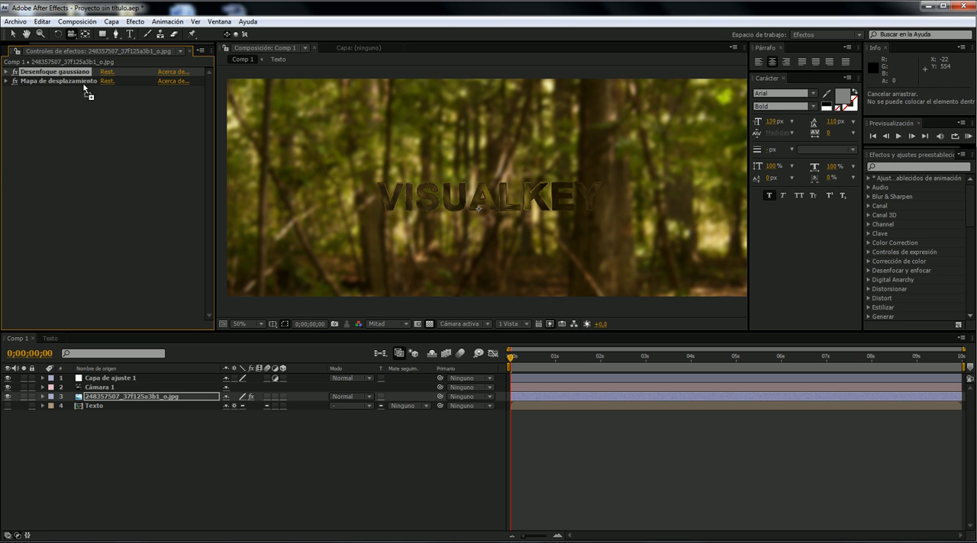
{"action": "left_click_drag", "start_coordinate": [80, 73], "coordinate": [93, 89]}
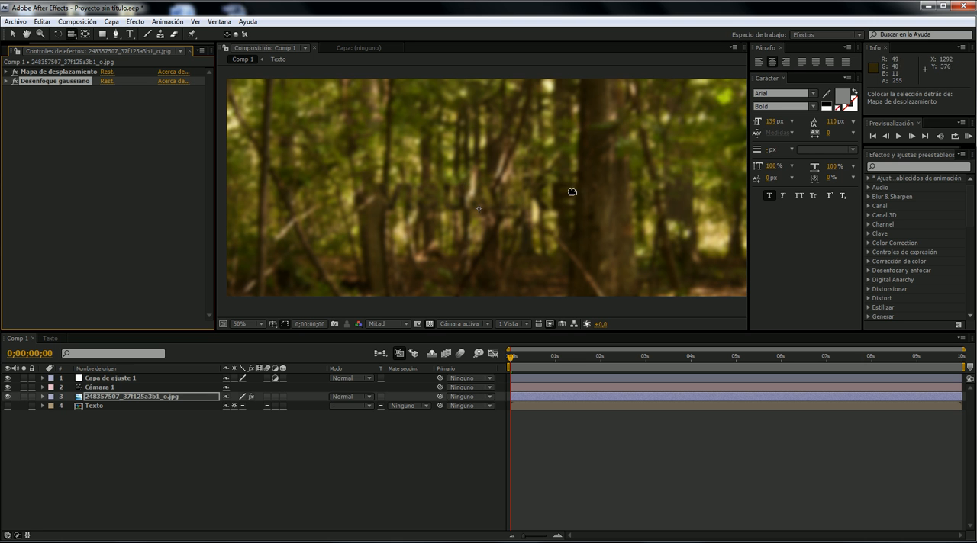
{"action": "left_click", "coordinate": [74, 86]}
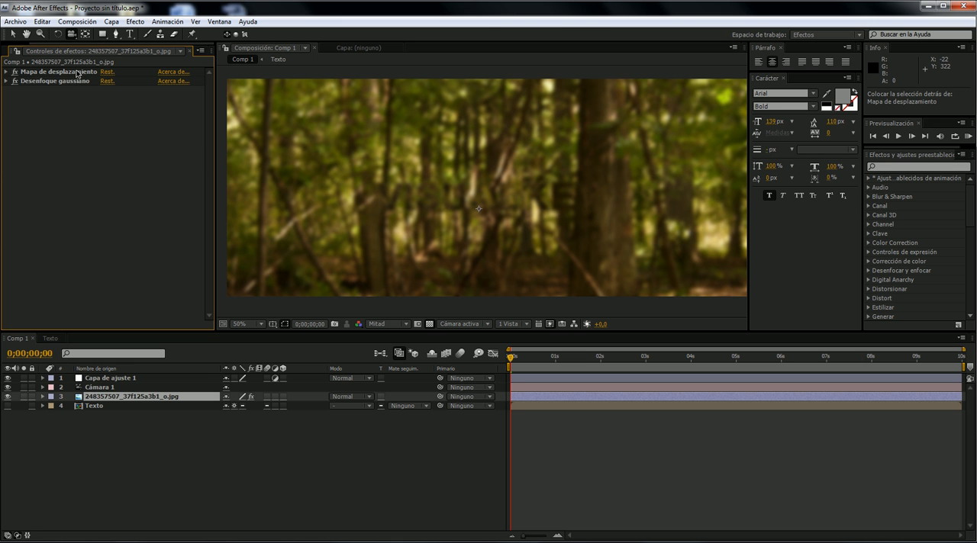
{"action": "left_click_drag", "start_coordinate": [66, 81], "coordinate": [83, 69]}
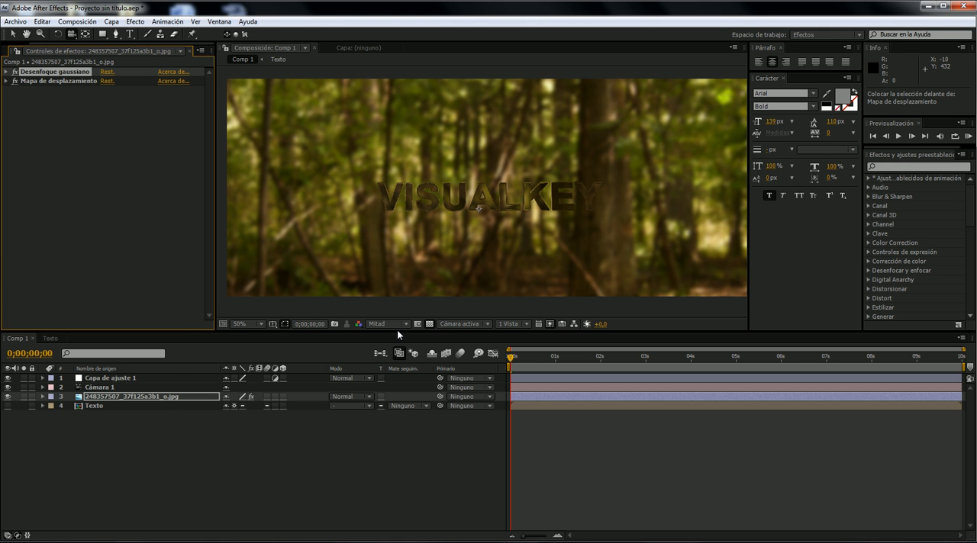
- Review the Displacement map settings, try moving that effect above the Gaussian blur, and put the blur back first
{"action": "left_click", "coordinate": [6, 81]}
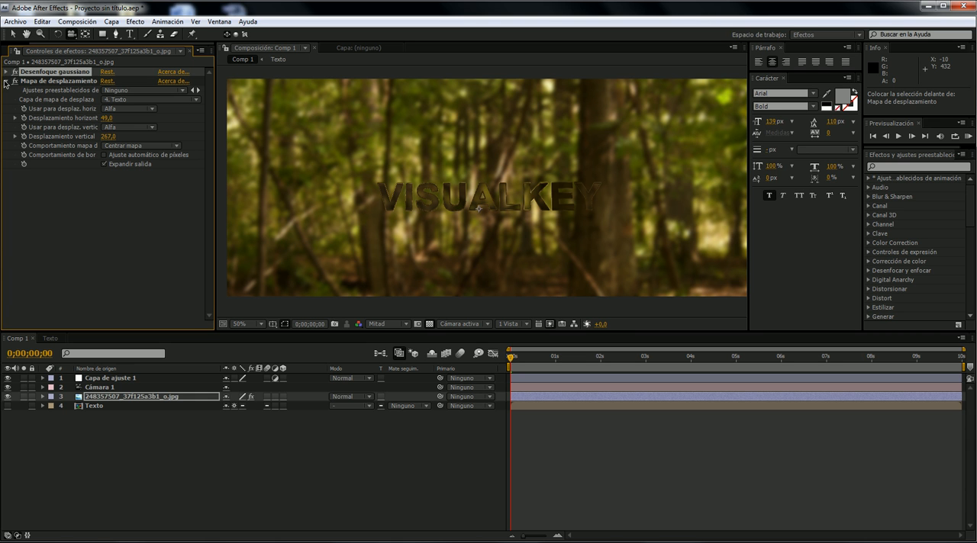
{"action": "left_click", "coordinate": [5, 80]}
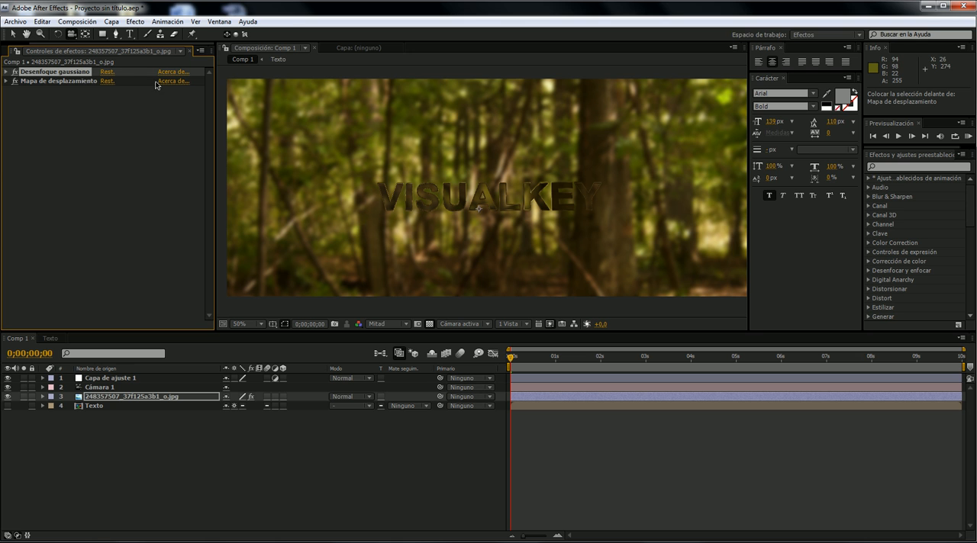
{"action": "left_click", "coordinate": [65, 84]}
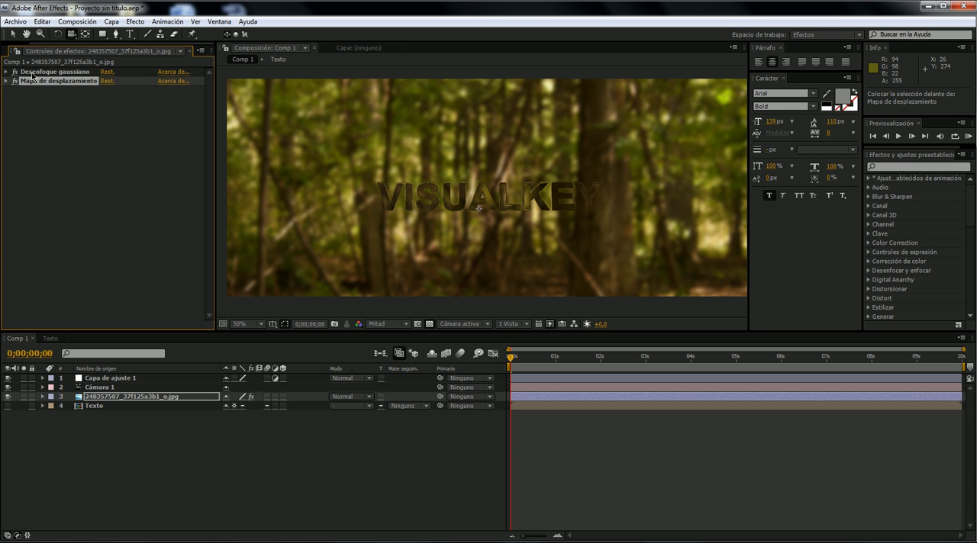
{"action": "left_click", "coordinate": [42, 73]}
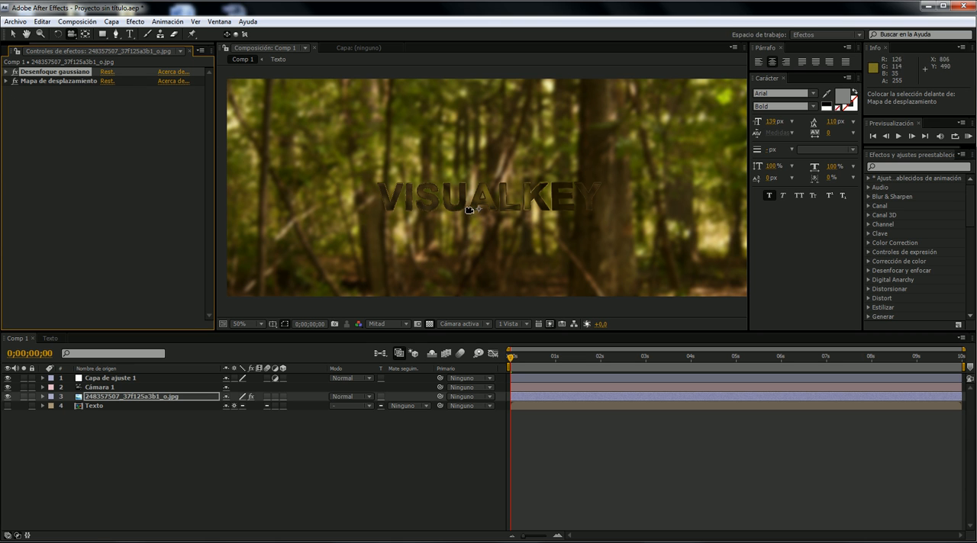
{"action": "mouse_move", "coordinate": [53, 84]}
{"action": "left_mouse_down"}
{"action": "mouse_move", "coordinate": [62, 93]}
{"action": "mouse_move", "coordinate": [62, 75]}
{"action": "left_mouse_up"}
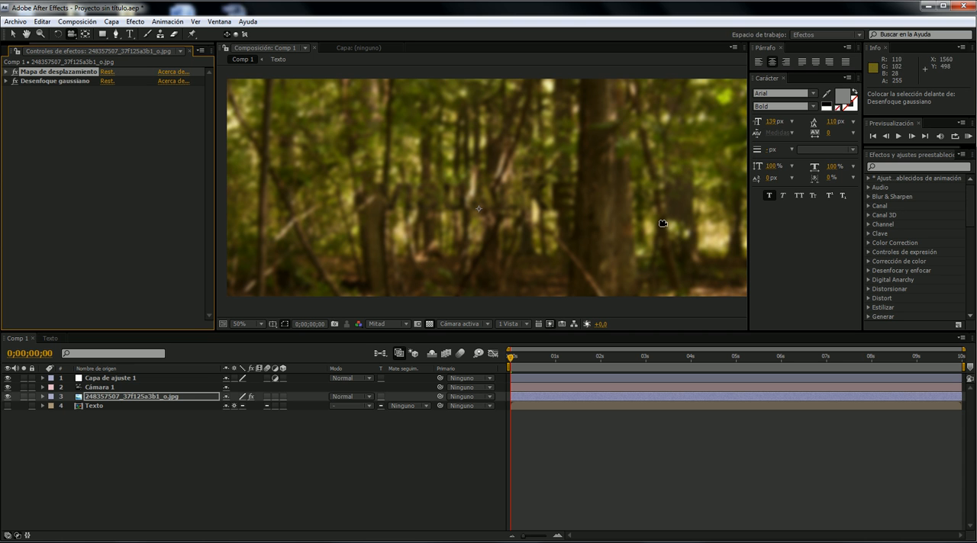
{"action": "left_click", "coordinate": [77, 82]}
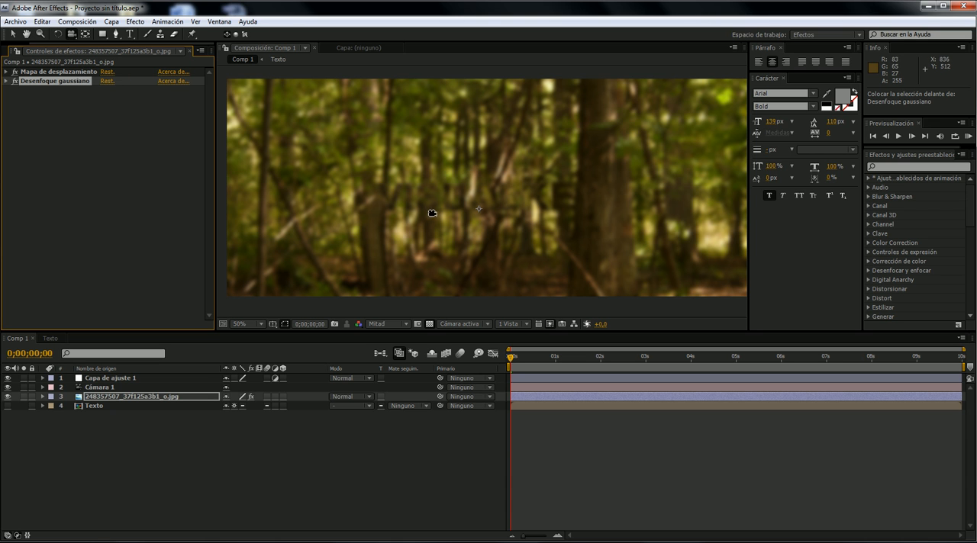
{"action": "left_click_drag", "start_coordinate": [55, 87], "coordinate": [57, 69]}
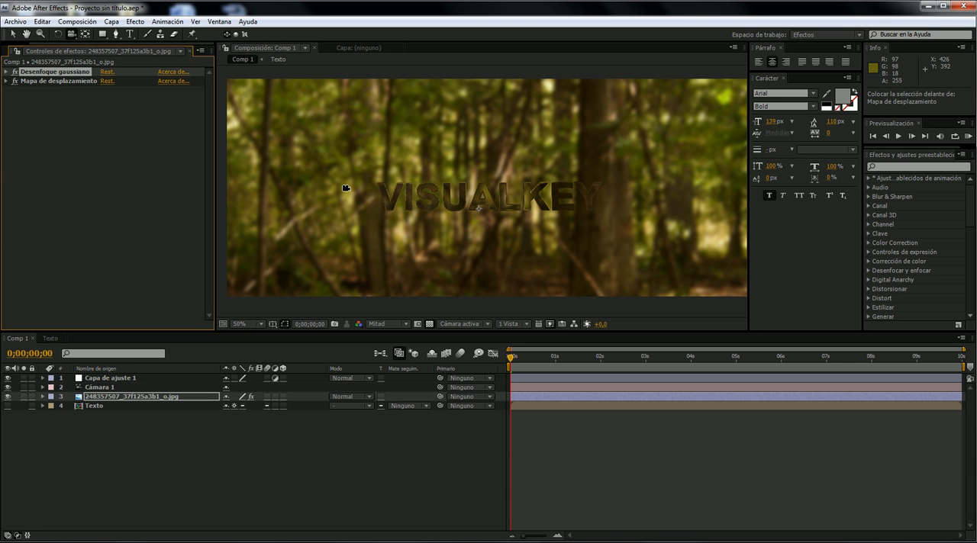
- Add a Levels effect to the adjustment layer Capa de ajuste 1 and lower its input white to 187
{"action": "left_click", "coordinate": [150, 378]}
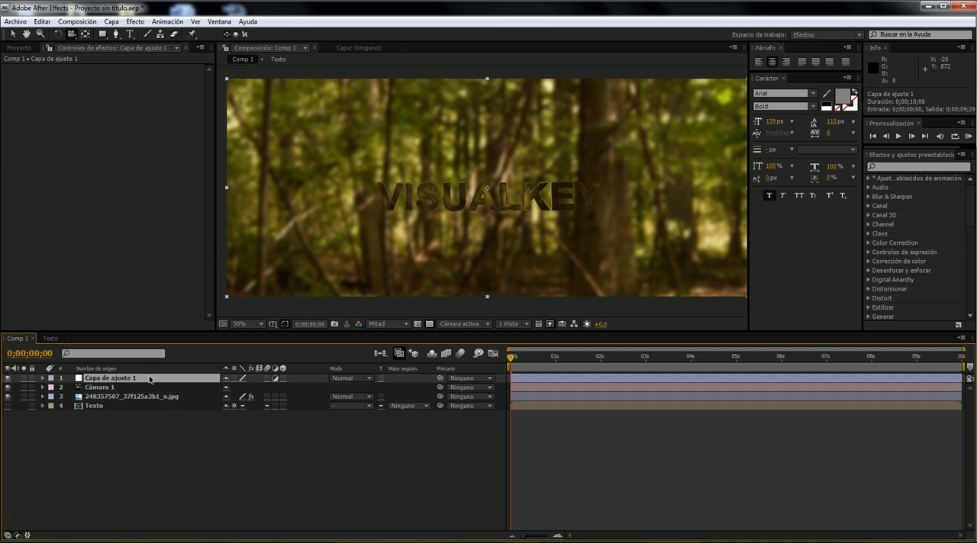
{"action": "right_click", "coordinate": [115, 165]}
{"action": "mouse_move", "coordinate": [201, 155]}
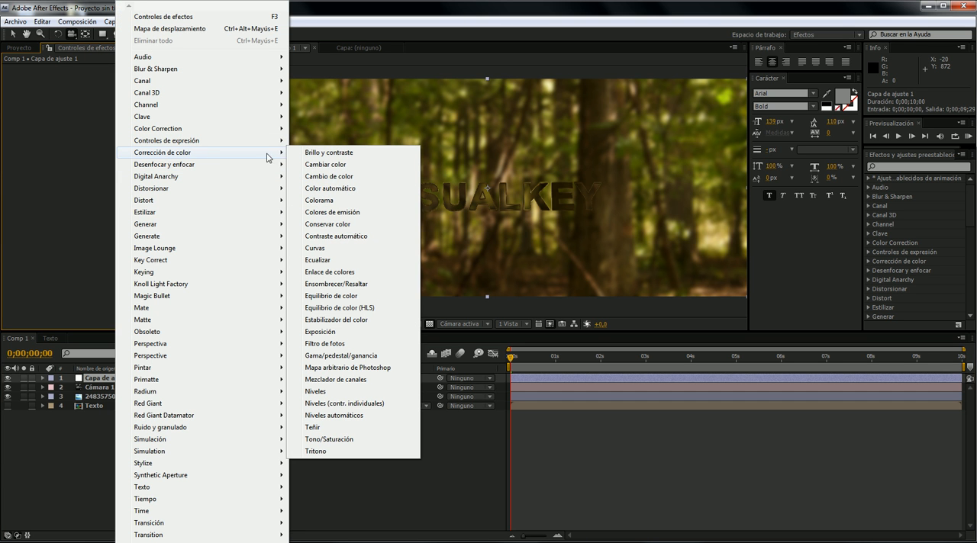
{"action": "left_click", "coordinate": [349, 391]}
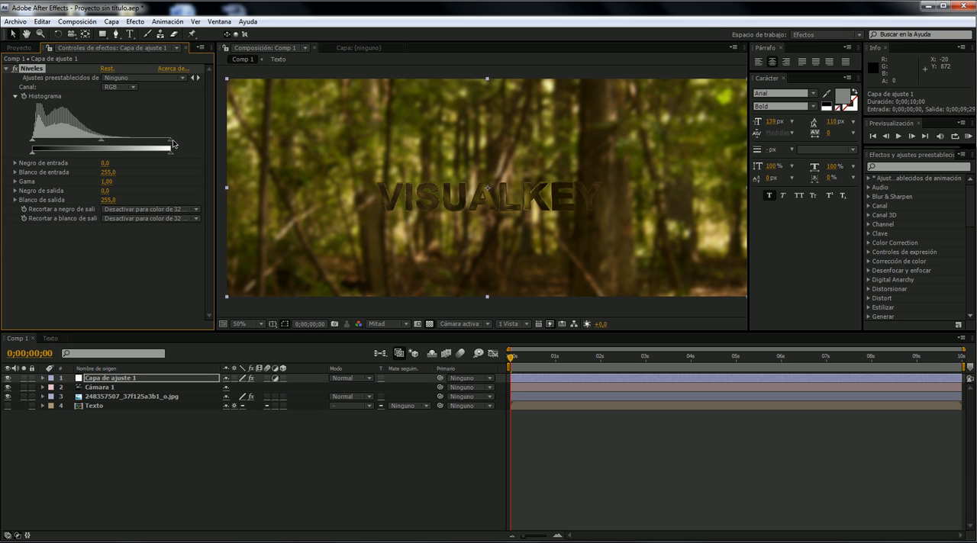
{"action": "left_click_drag", "start_coordinate": [162, 142], "coordinate": [142, 146]}
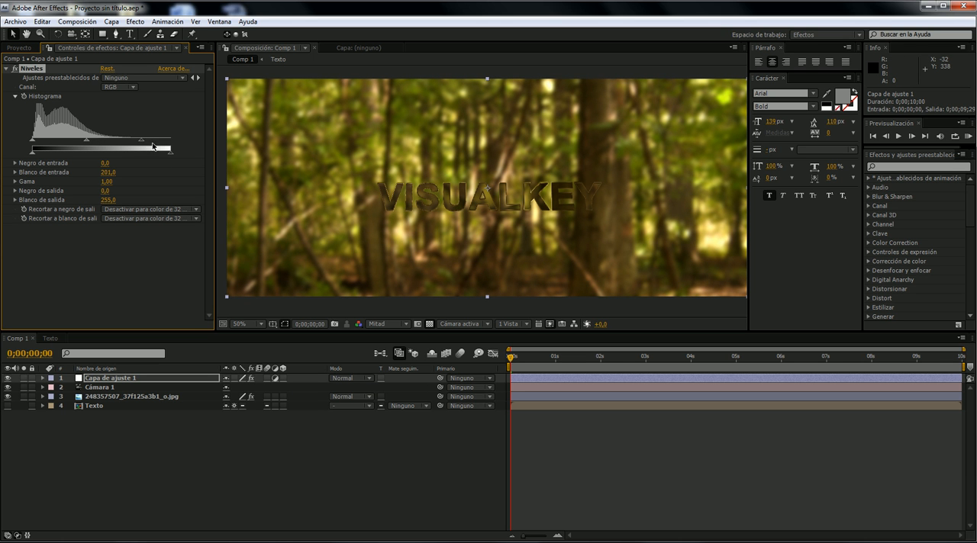
{"action": "left_click_drag", "start_coordinate": [141, 142], "coordinate": [133, 144]}
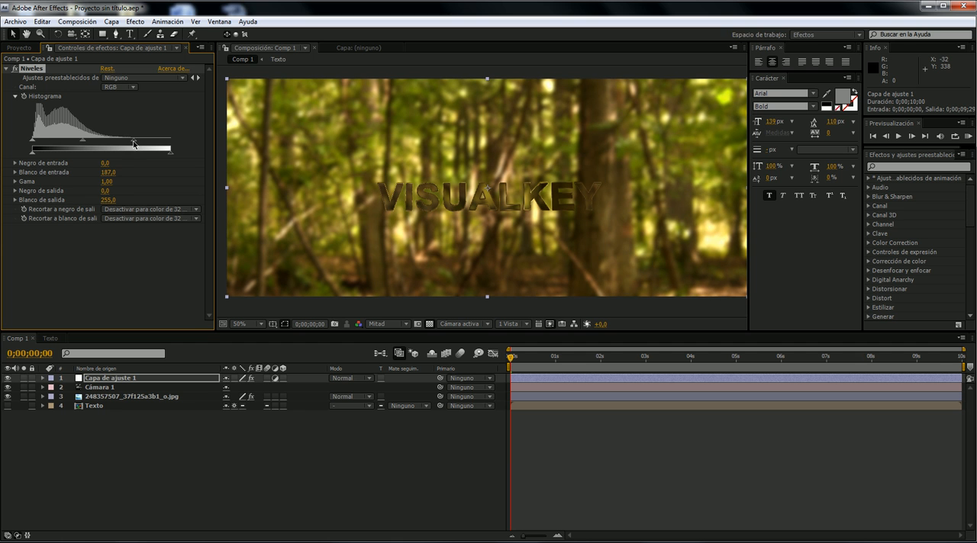
{"action": "left_click", "coordinate": [8, 69]}
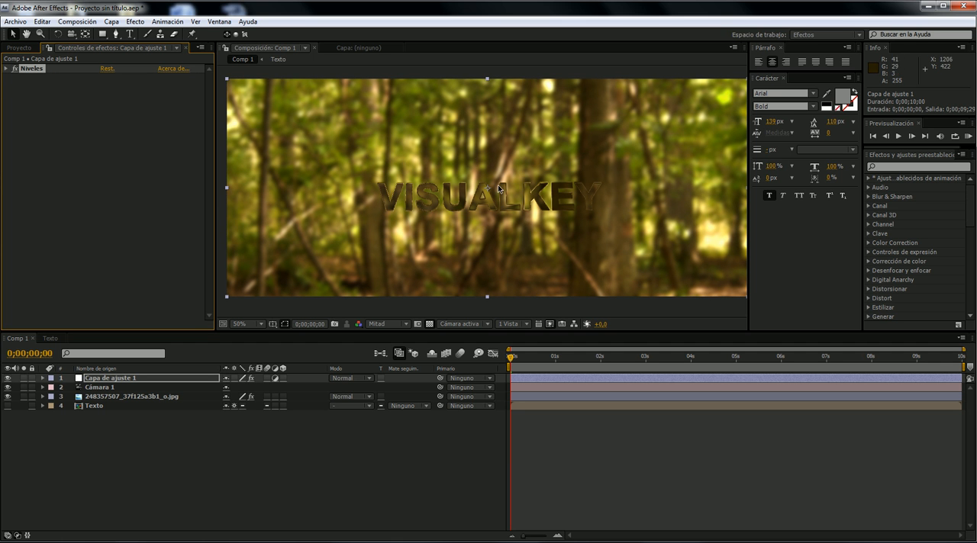
- Add a Curves effect to the adjustment layer and pull the middle of its RGB curve down to darken the image
{"action": "right_click", "coordinate": [111, 138]}
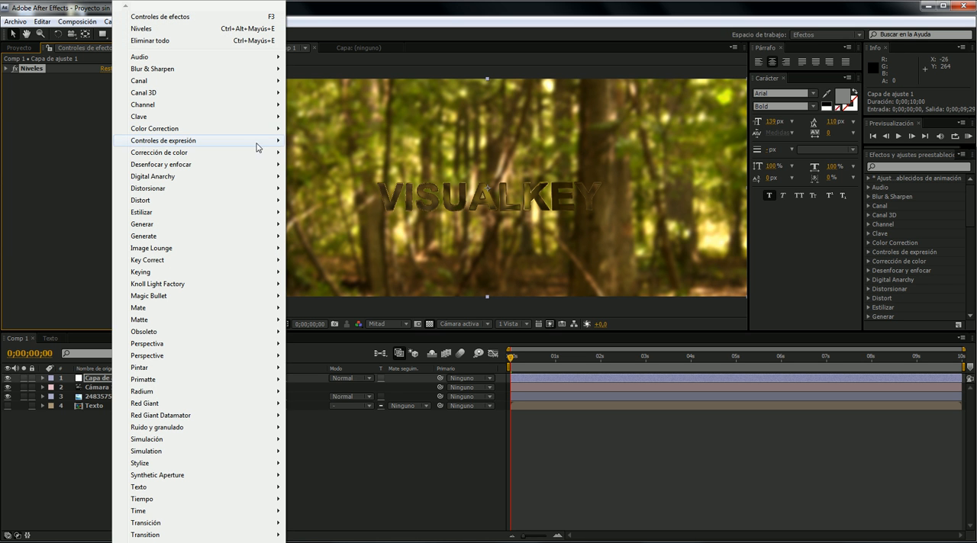
{"action": "mouse_move", "coordinate": [266, 155]}
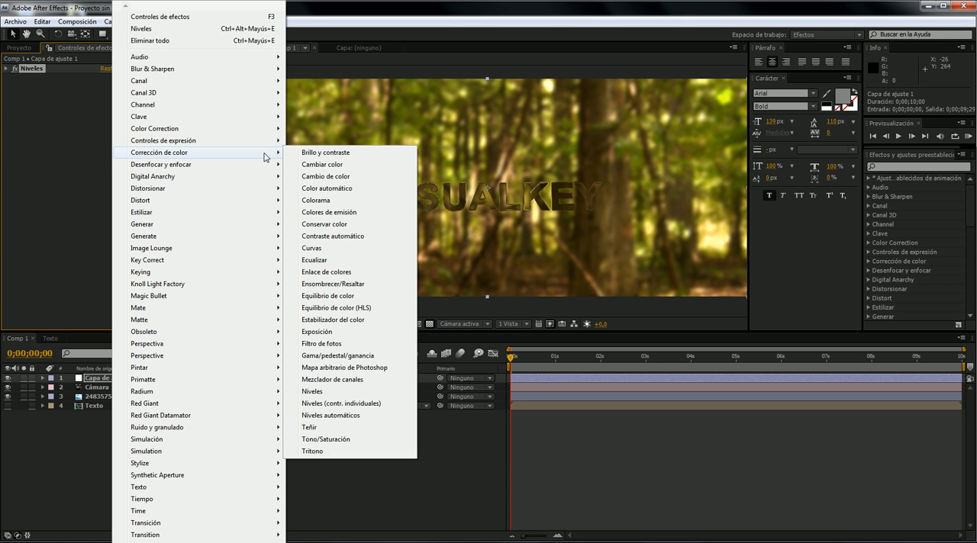
{"action": "left_click", "coordinate": [356, 248]}
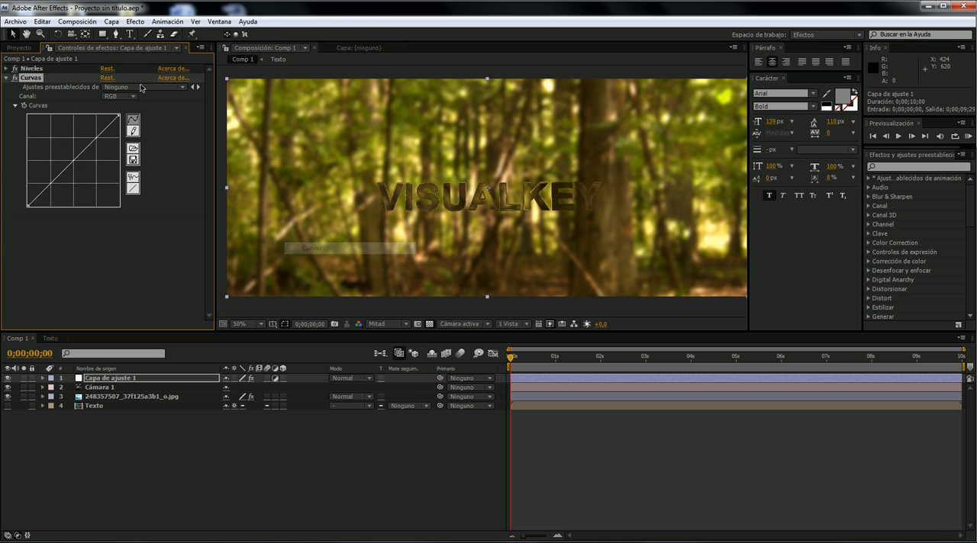
{"action": "left_click_drag", "start_coordinate": [90, 154], "coordinate": [84, 163]}
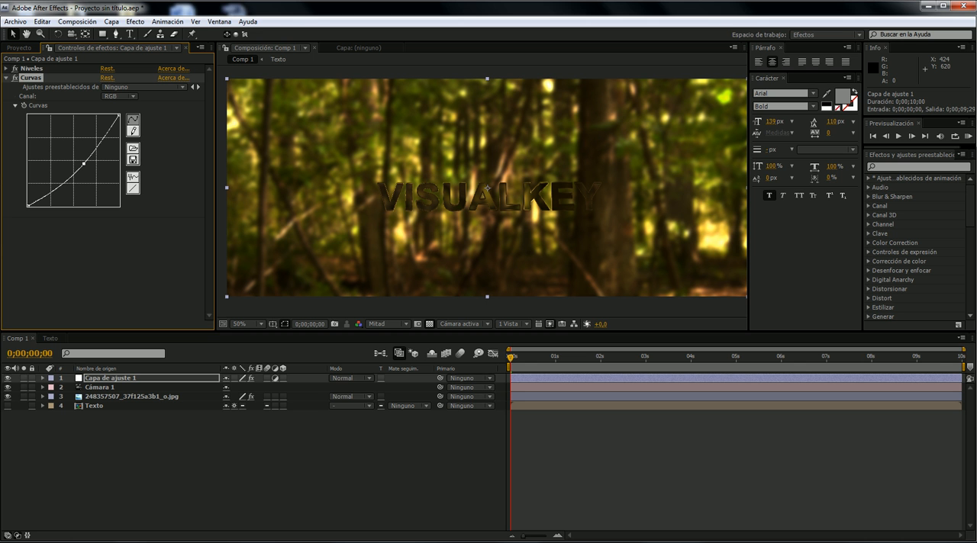
- Switch to the media player, play part of the finished glass text video for color reference, and return to After Effects
{"action": "key", "text": "alt+Tab"}
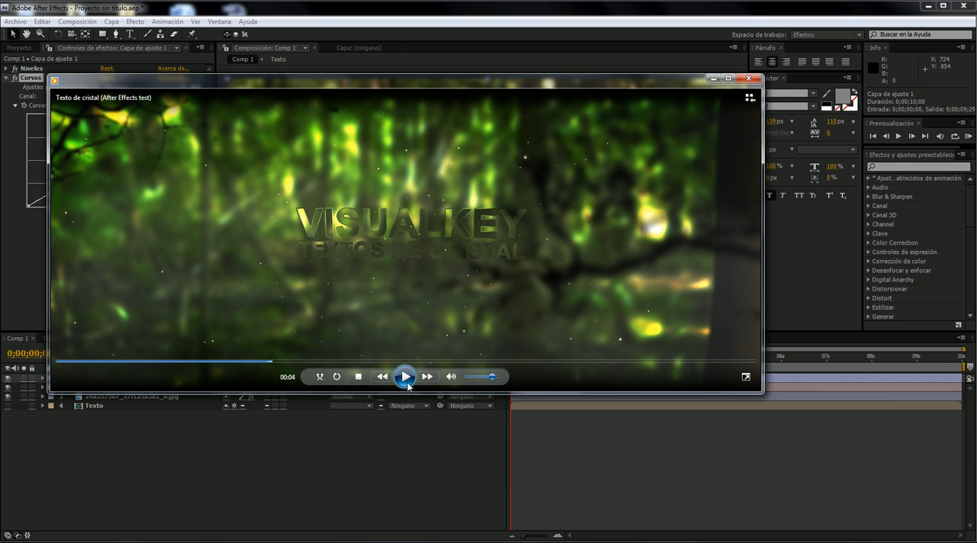
{"action": "left_click", "coordinate": [404, 376]}
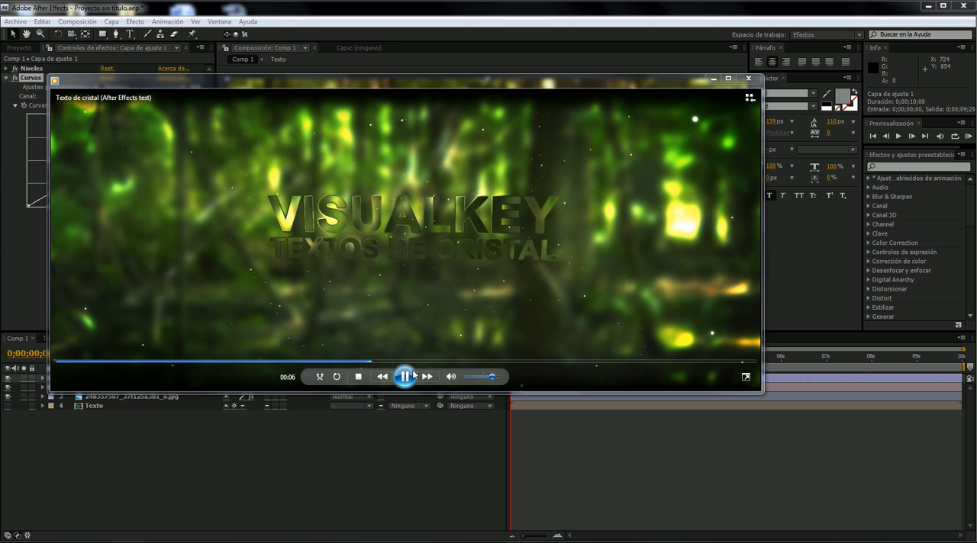
{"action": "left_click", "coordinate": [405, 376]}
{"action": "left_click_drag", "start_coordinate": [409, 88], "coordinate": [427, 194]}
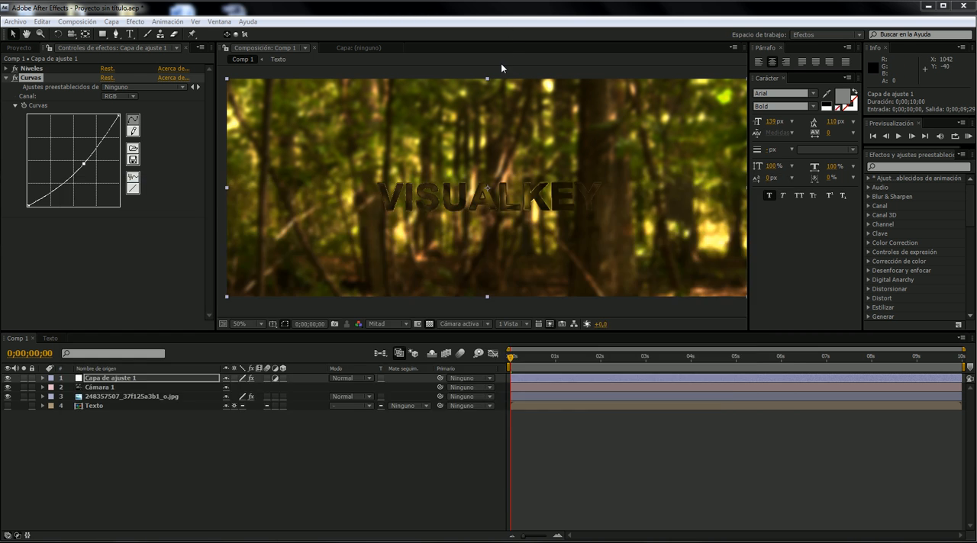
{"action": "left_click", "coordinate": [500, 68]}
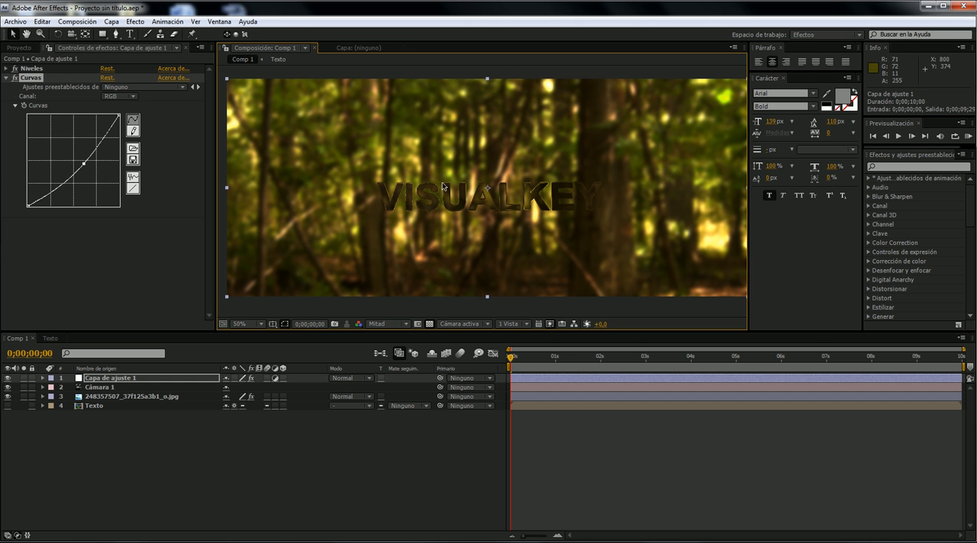
- Raise the middle of the green channel curve in the adjustment layer's Curves effect, and collapse the effect
{"action": "left_click", "coordinate": [126, 96]}
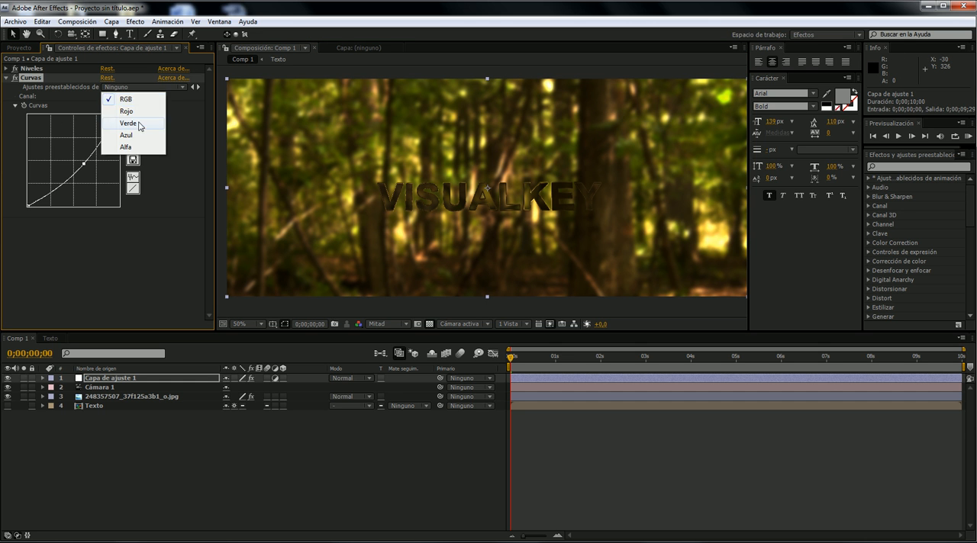
{"action": "left_click", "coordinate": [122, 124]}
{"action": "left_click_drag", "start_coordinate": [67, 161], "coordinate": [70, 159]}
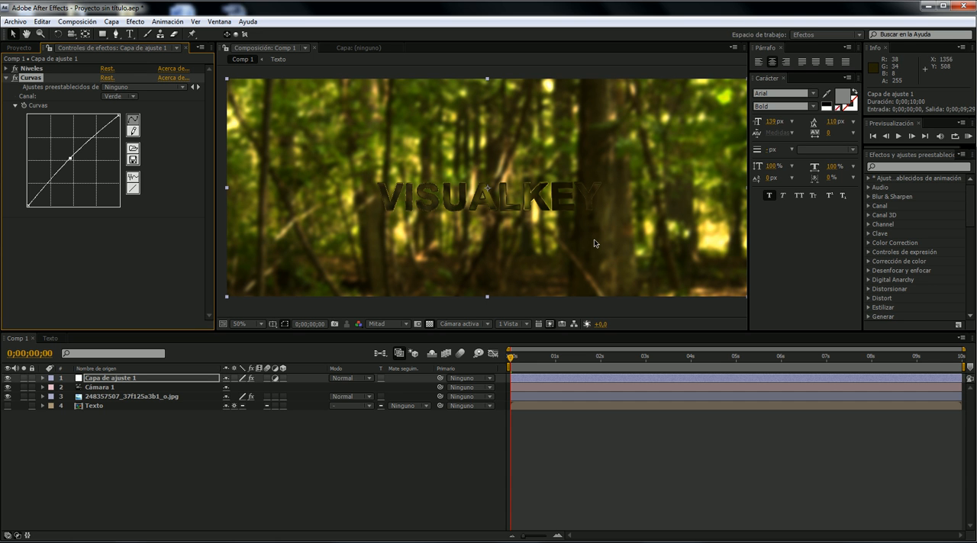
{"action": "left_click_drag", "start_coordinate": [70, 158], "coordinate": [69, 160]}
{"action": "key", "text": "super"}
{"action": "key", "text": "Escape"}
{"action": "key", "text": "ctrl+z"}
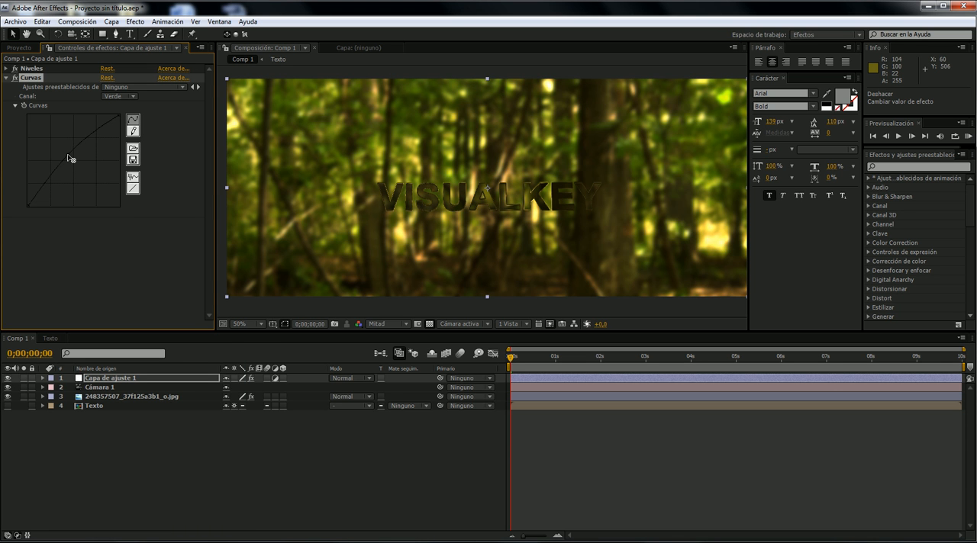
{"action": "key", "text": "ctrl+shift+z"}
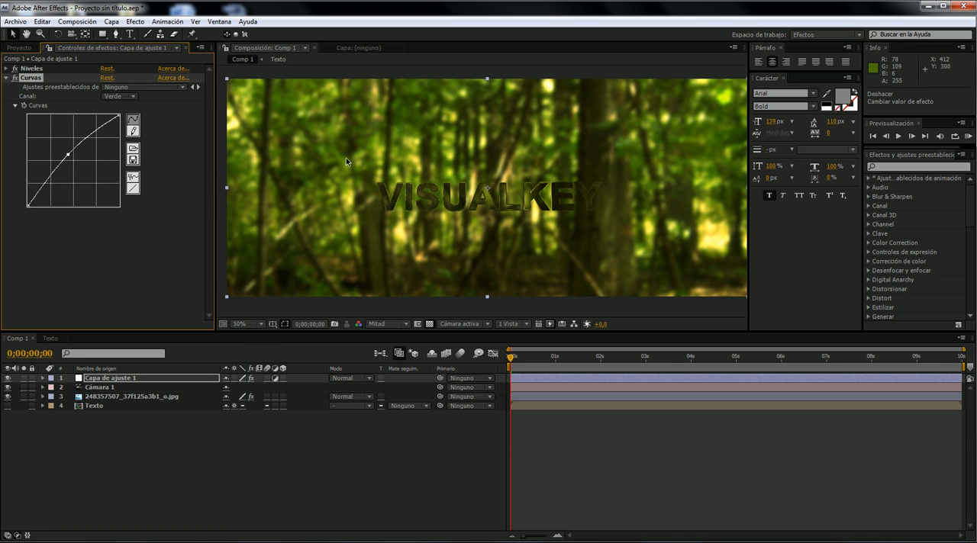
{"action": "left_click", "coordinate": [6, 78]}
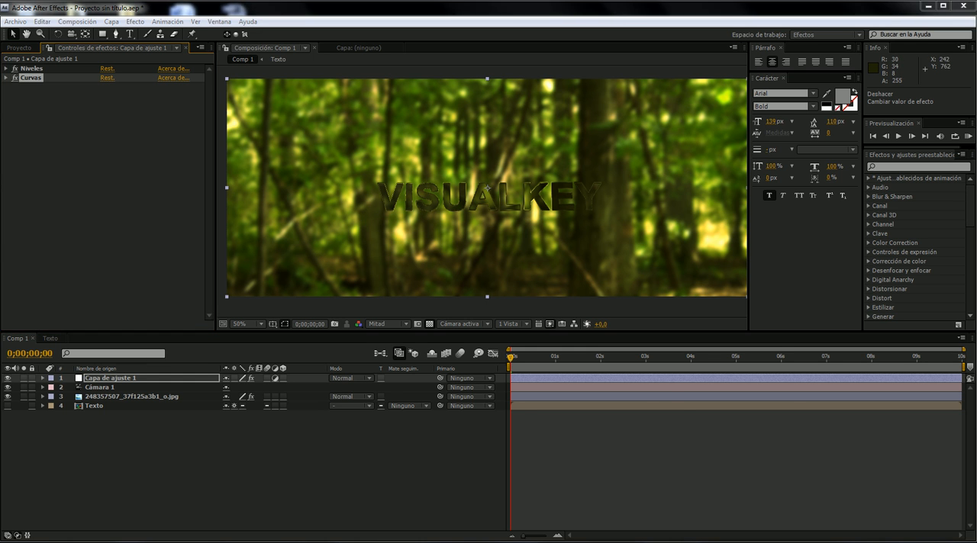
- Check the reference video again, add a Glow (Resplandor) effect to the adjustment layer, and place it above Levels
{"action": "key", "text": "alt+Tab"}
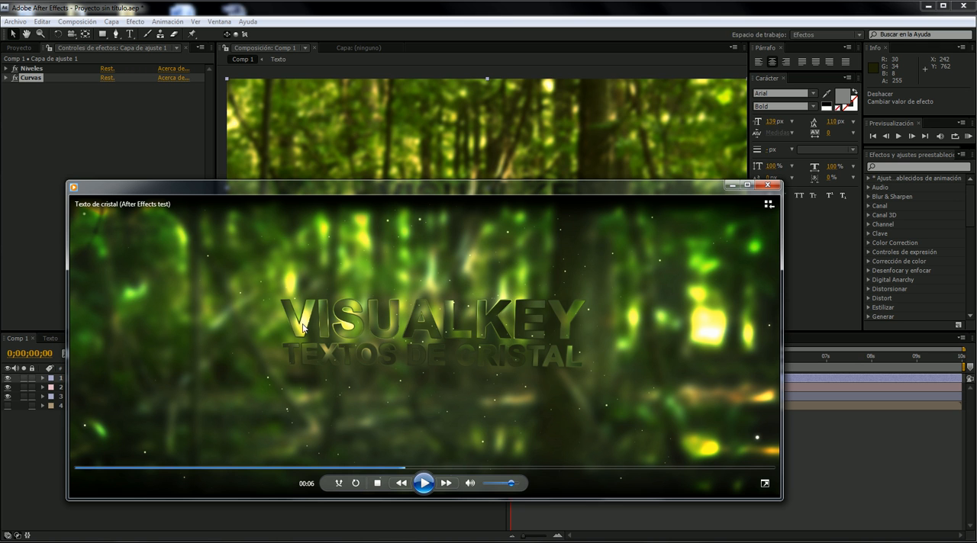
{"action": "left_click", "coordinate": [730, 186]}
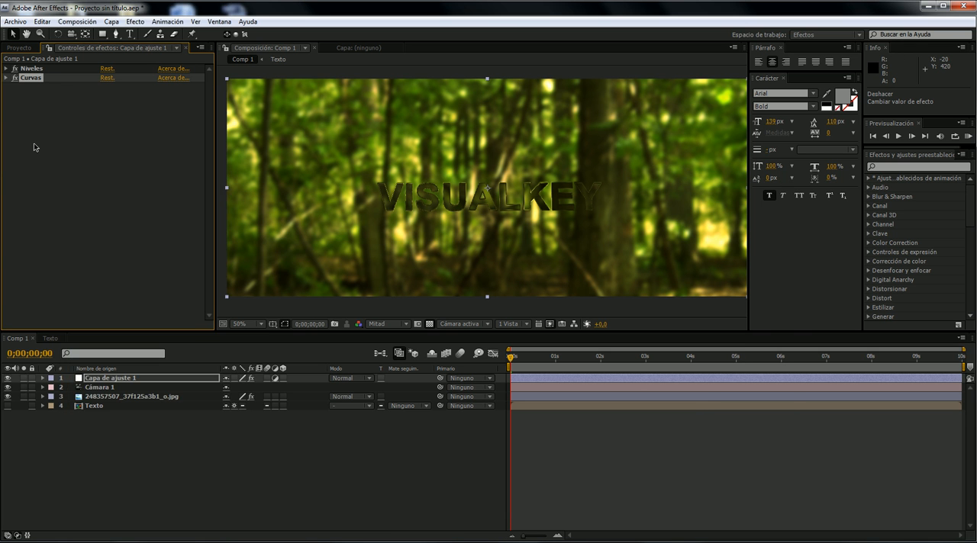
{"action": "right_click", "coordinate": [49, 146]}
{"action": "mouse_move", "coordinate": [135, 213]}
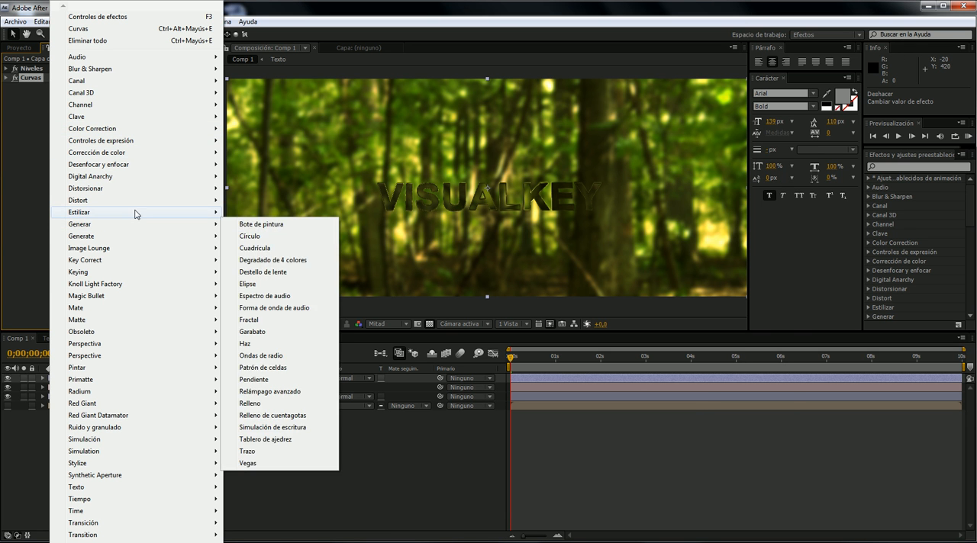
{"action": "left_click", "coordinate": [273, 331]}
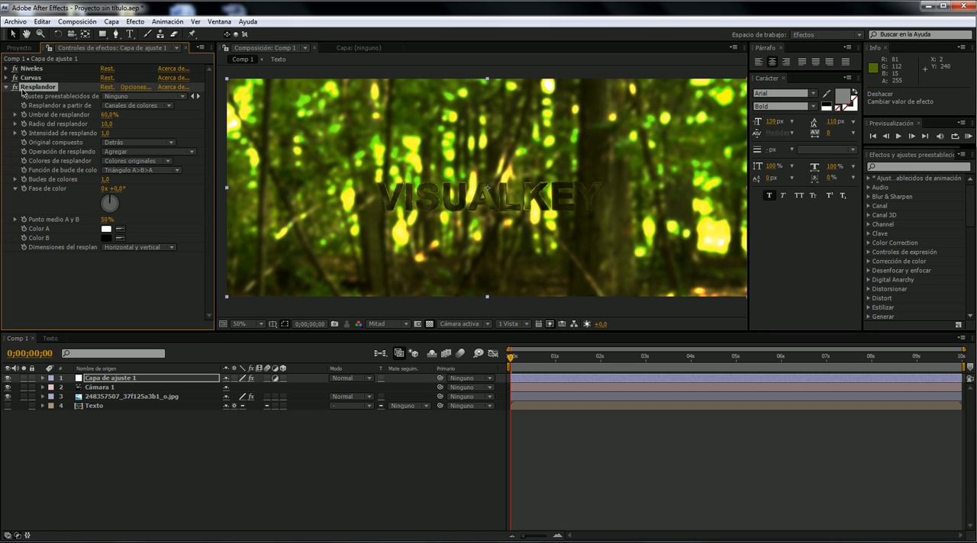
{"action": "left_click_drag", "start_coordinate": [33, 90], "coordinate": [35, 66]}
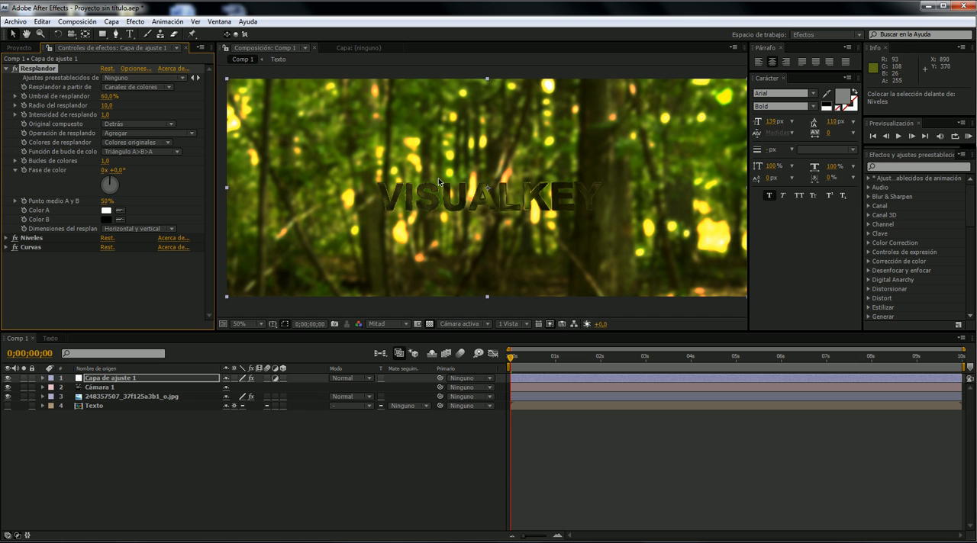
- Collapse the Glow effect and compare the image with Levels, Curves and Glow switched off and back on
{"action": "left_click", "coordinate": [6, 68]}
{"action": "left_click", "coordinate": [15, 77]}
{"action": "left_click", "coordinate": [15, 87]}
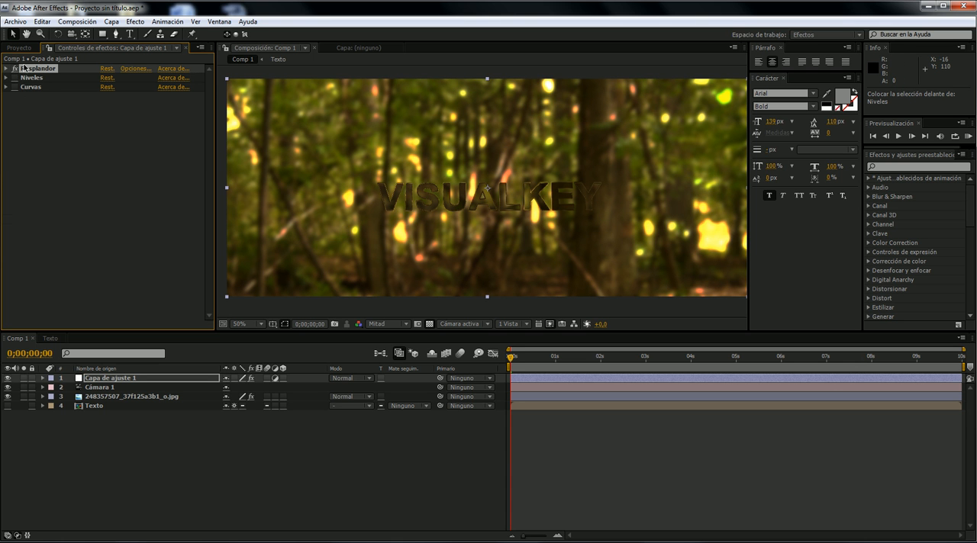
{"action": "left_click", "coordinate": [14, 69]}
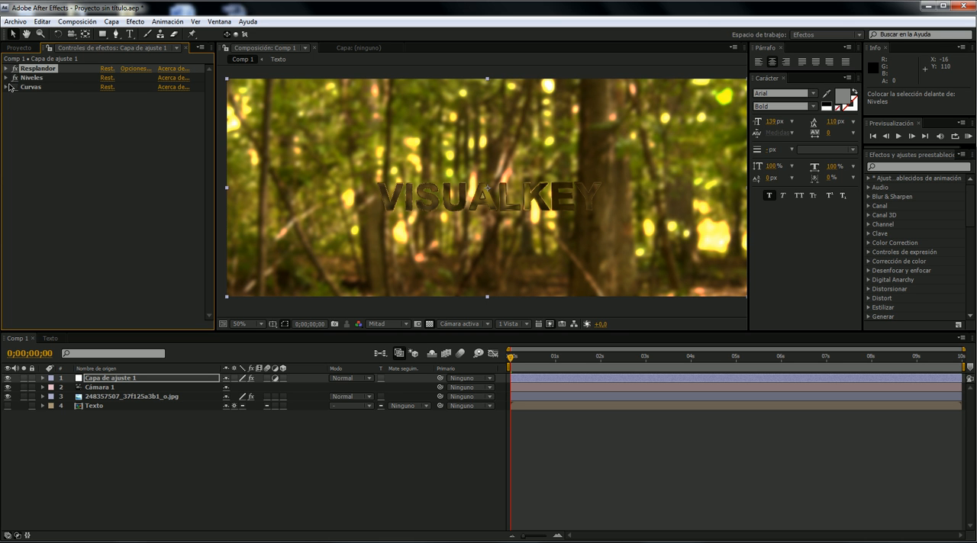
{"action": "left_click", "coordinate": [14, 87]}
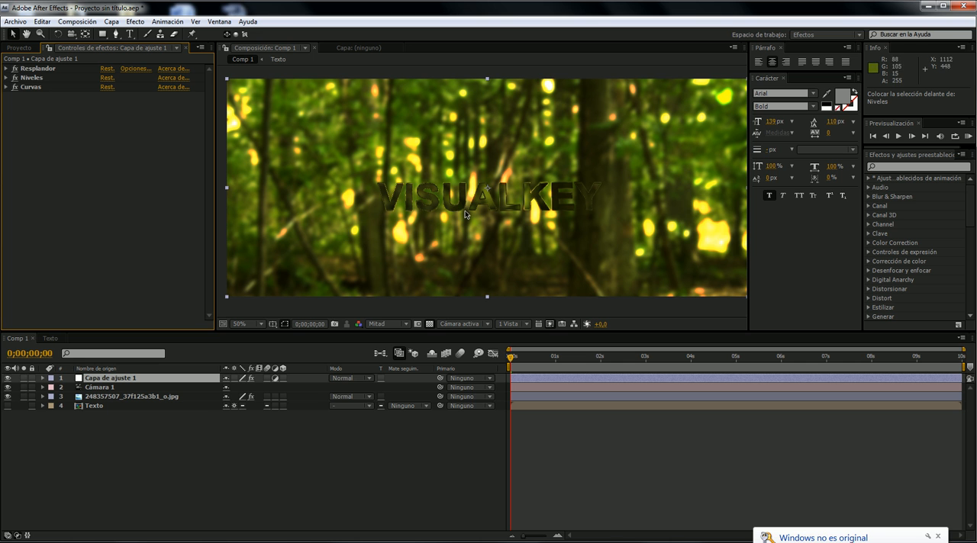
- Compare the composition's colors with the reference video in the media player, dismissing the Windows notification
{"action": "left_click", "coordinate": [318, 542]}
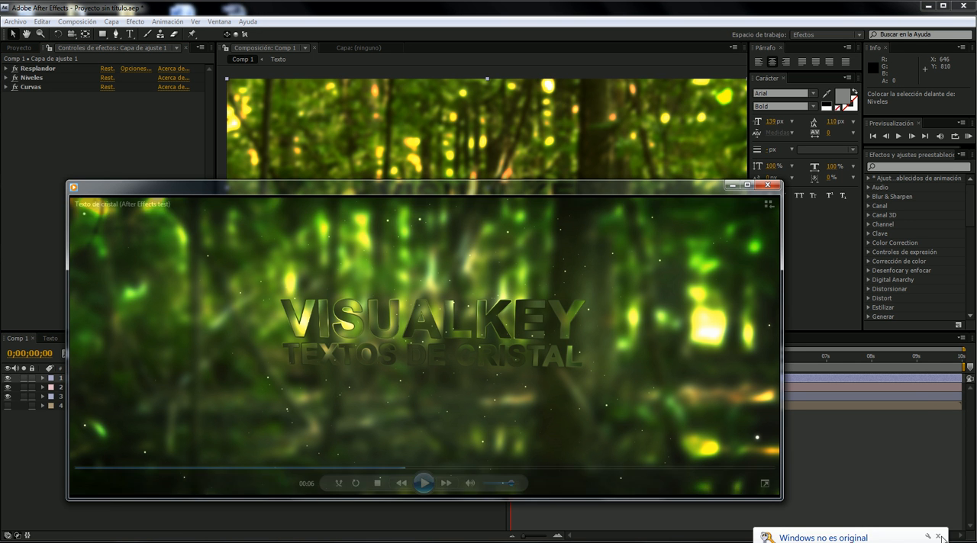
{"action": "left_click", "coordinate": [938, 536]}
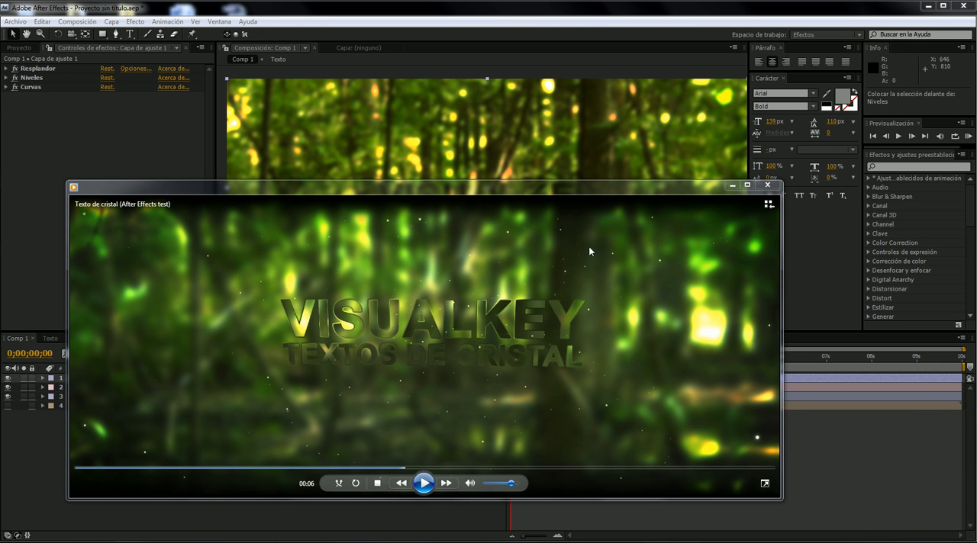
{"action": "left_click", "coordinate": [10, 92]}
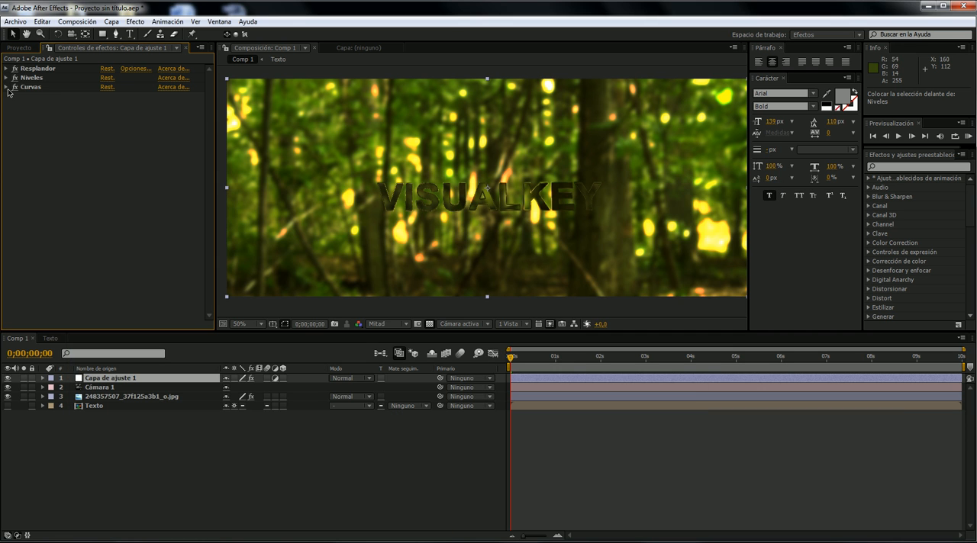
- Raise the green channel point of the Curves effect slightly more and collapse the effect
{"action": "left_click", "coordinate": [7, 87]}
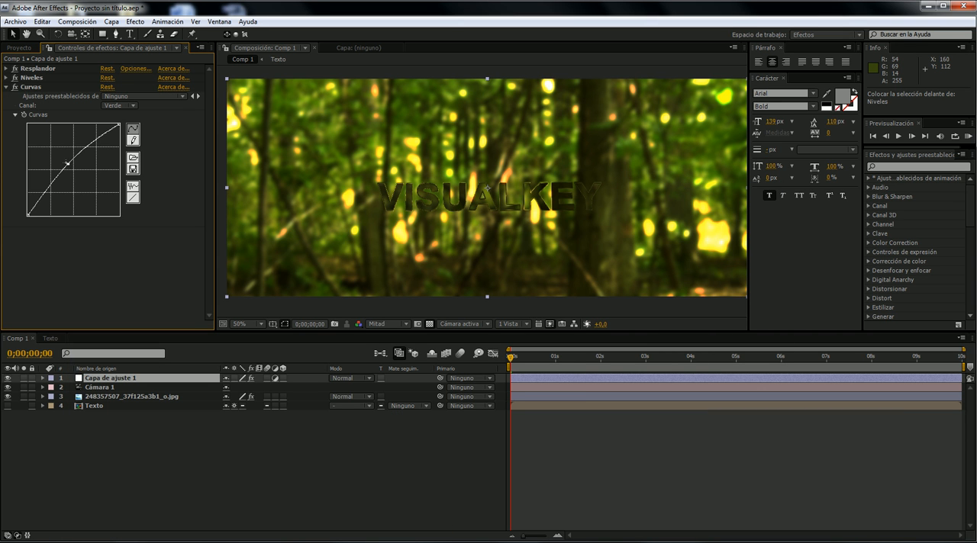
{"action": "left_click_drag", "start_coordinate": [67, 164], "coordinate": [67, 163]}
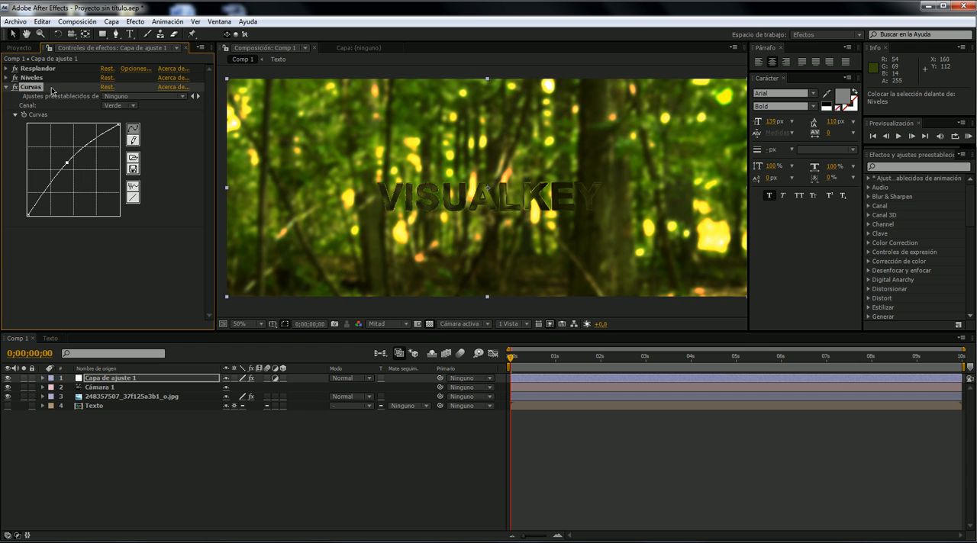
{"action": "left_click", "coordinate": [8, 88]}
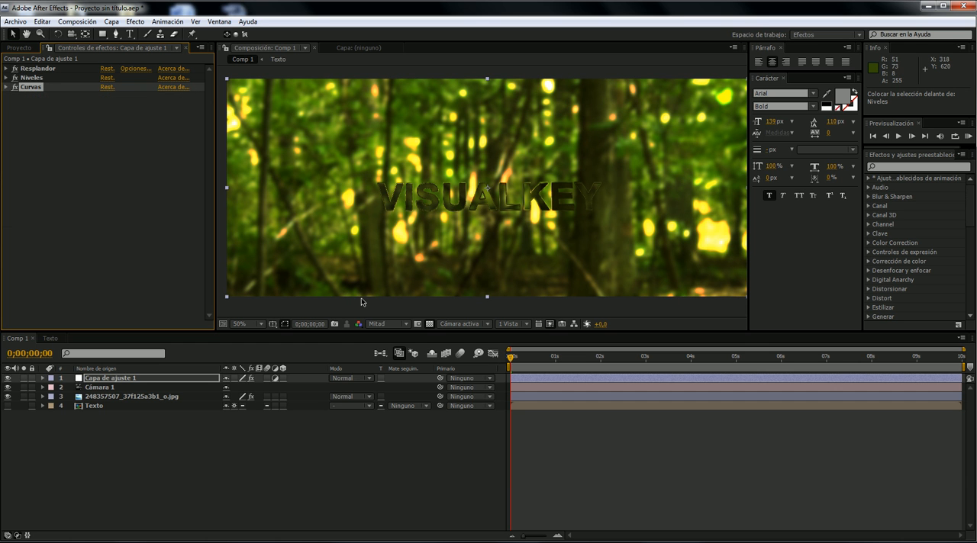
{"action": "key", "text": "ctrl+s"}
- Reveal the Point of Interest and Position properties of the Cámara 1 layer
{"action": "left_click", "coordinate": [140, 387]}
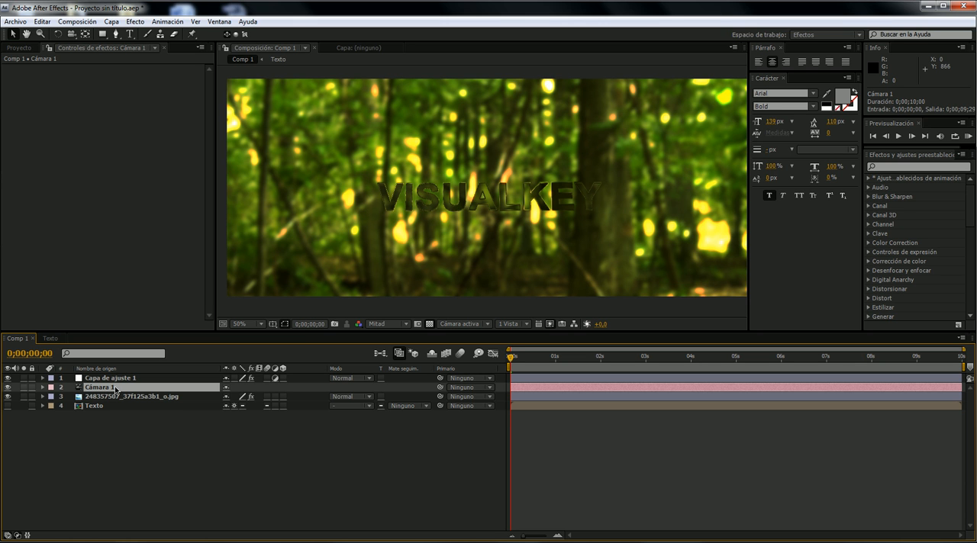
{"action": "key", "text": "a"}
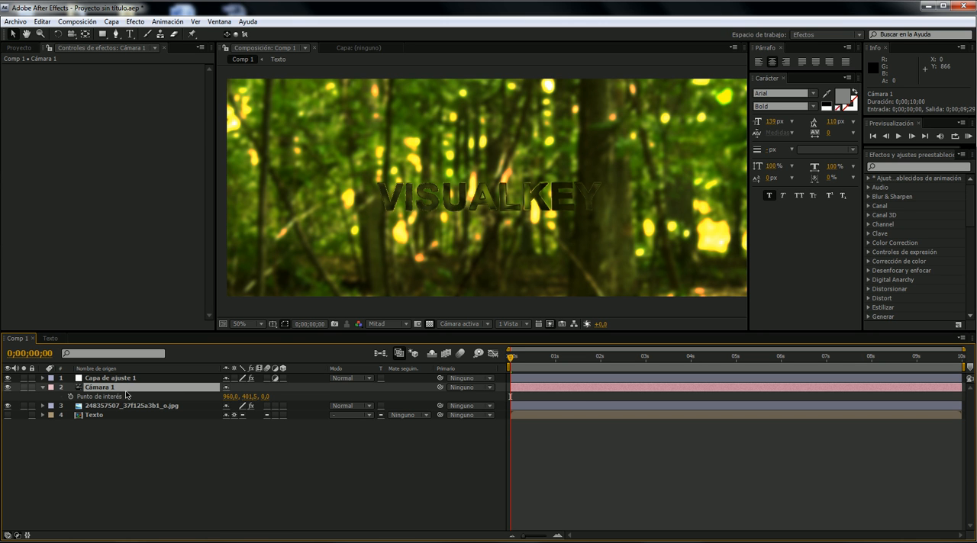
{"action": "key", "text": "shift+p"}
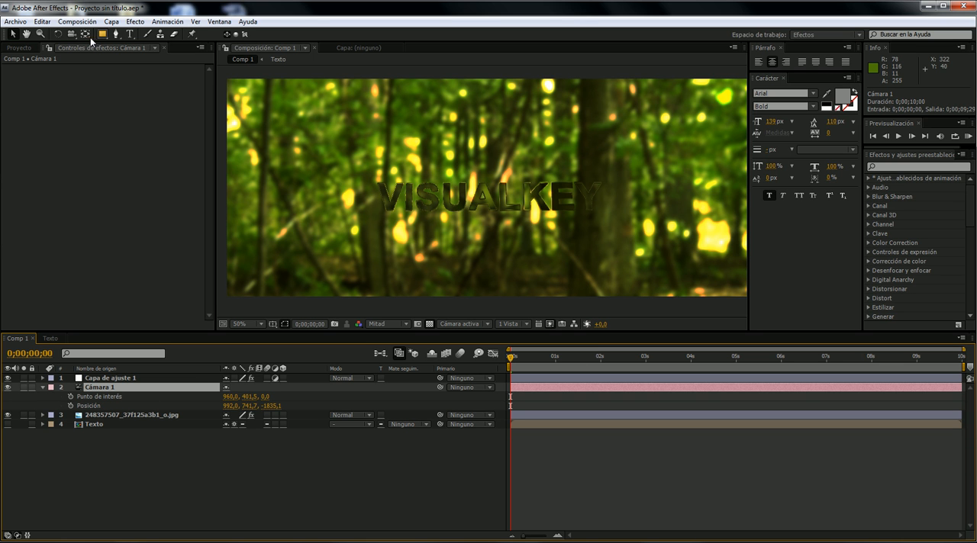
- Pull the camera back from the title with the Track Z camera tool, to a Z position of about -2224
{"action": "left_click_drag", "start_coordinate": [72, 33], "coordinate": [104, 69]}
{"action": "left_click_drag", "start_coordinate": [442, 173], "coordinate": [466, 205]}
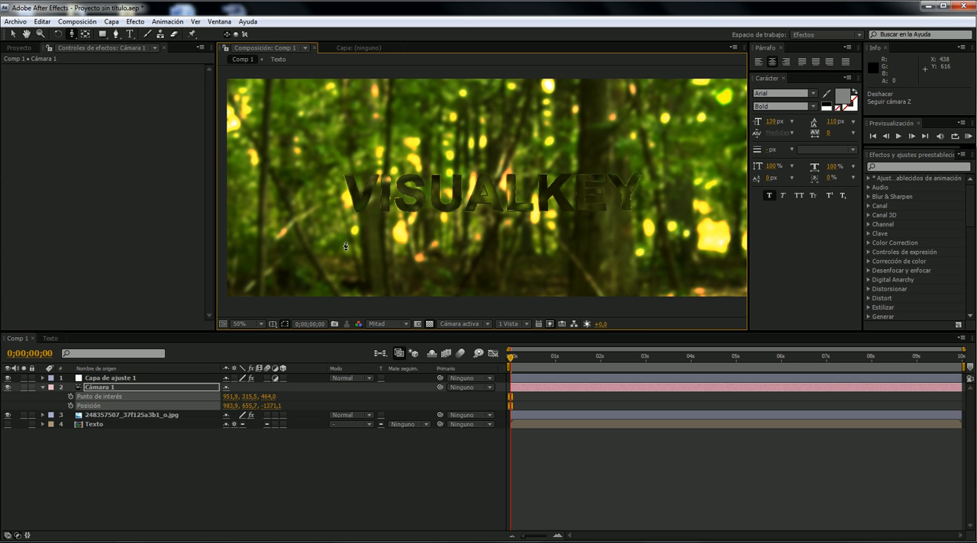
{"action": "key", "text": "ctrl+z"}
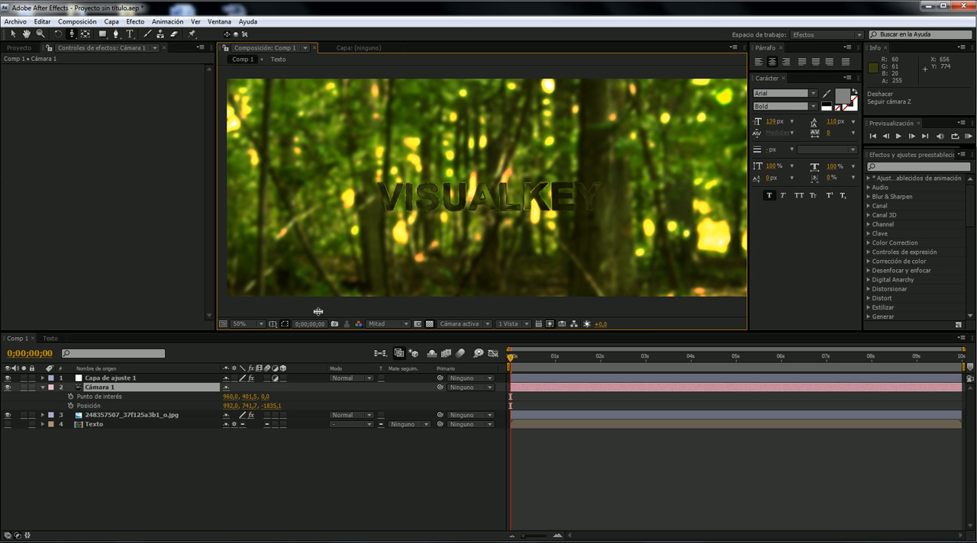
{"action": "left_click_drag", "start_coordinate": [500, 238], "coordinate": [541, 213]}
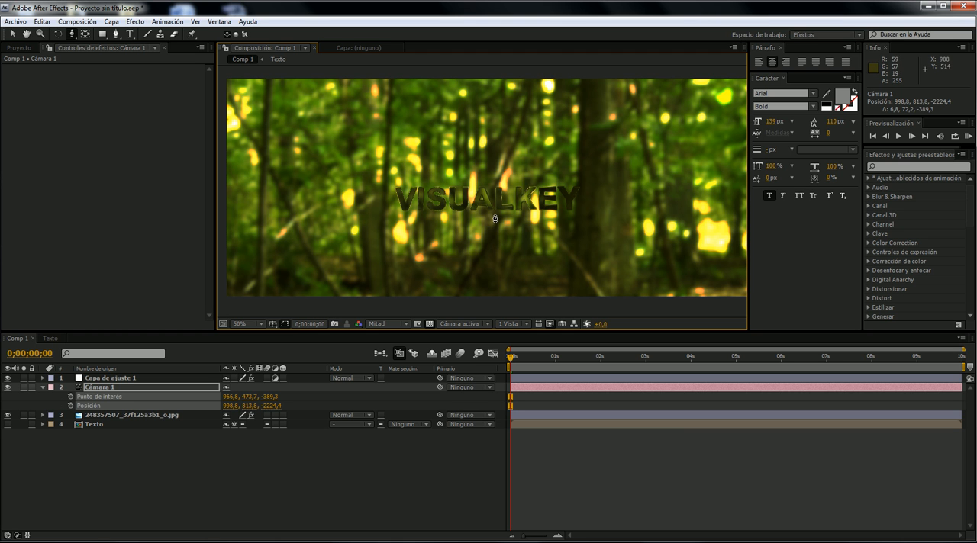
- Keyframe the camera's Point of Interest and Position at 0 s, and move it in to a Z position of about -1096 at 7 s
{"action": "left_click", "coordinate": [69, 397]}
{"action": "left_click", "coordinate": [70, 406]}
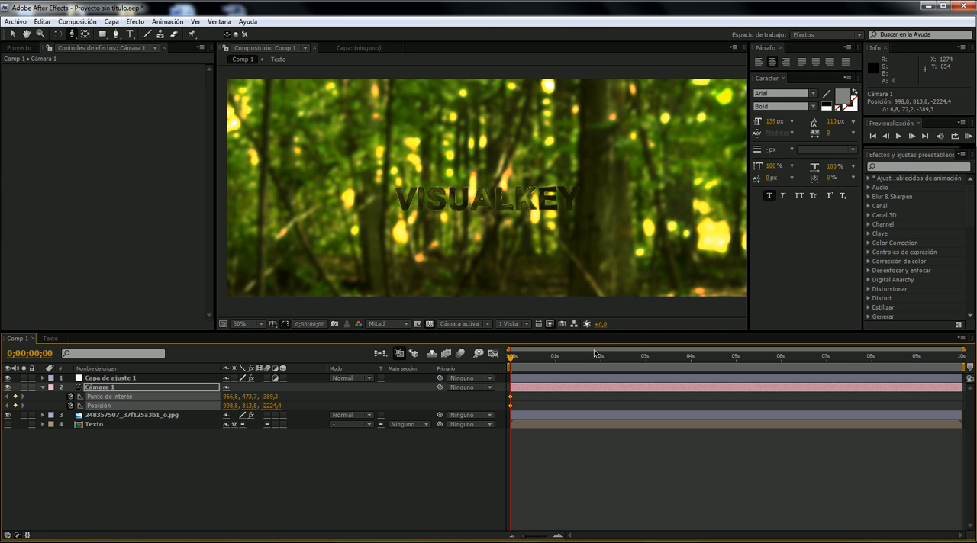
{"action": "left_click_drag", "start_coordinate": [519, 363], "coordinate": [825, 361]}
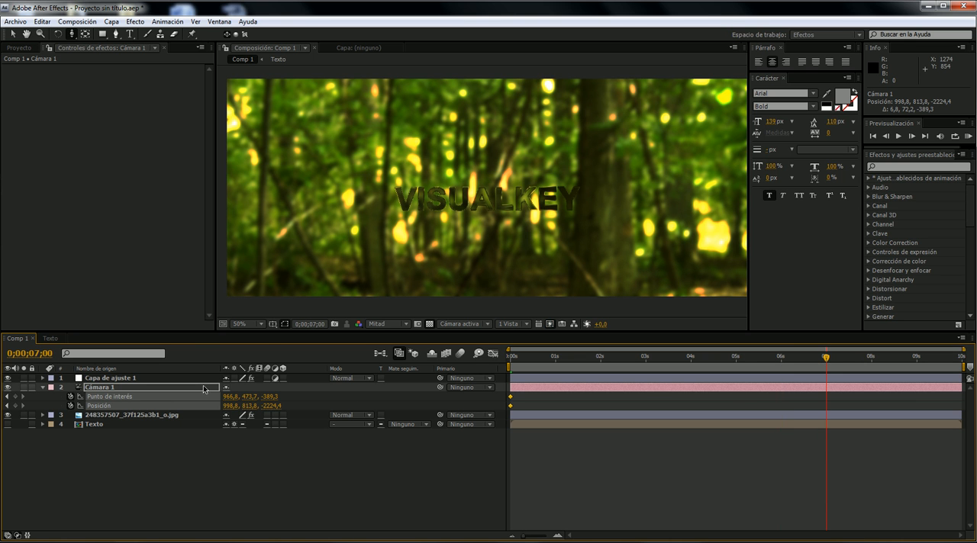
{"action": "left_click_drag", "start_coordinate": [467, 206], "coordinate": [556, 282]}
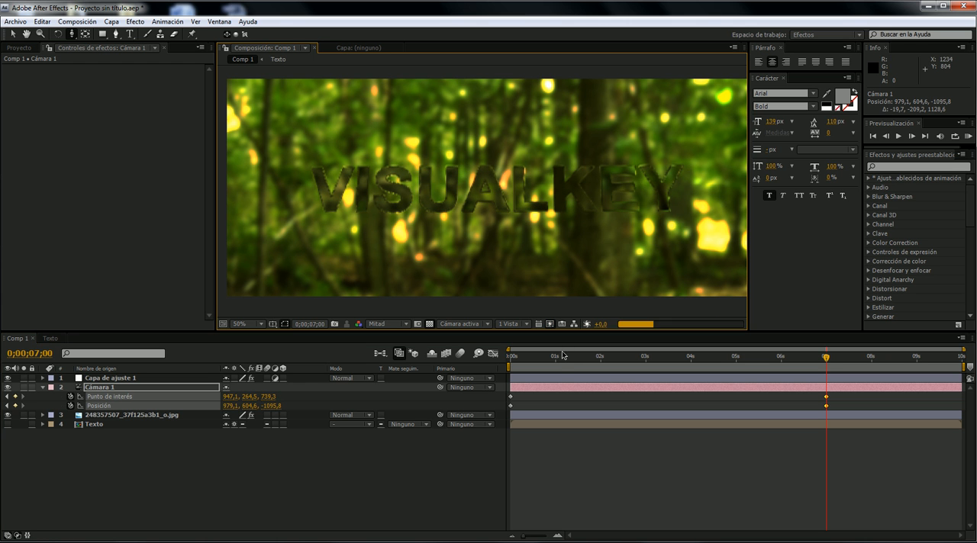
- Watch the camera move in the reference video and scrub through the composition's own camera animation from the start
{"action": "left_click_drag", "start_coordinate": [551, 358], "coordinate": [509, 361]}
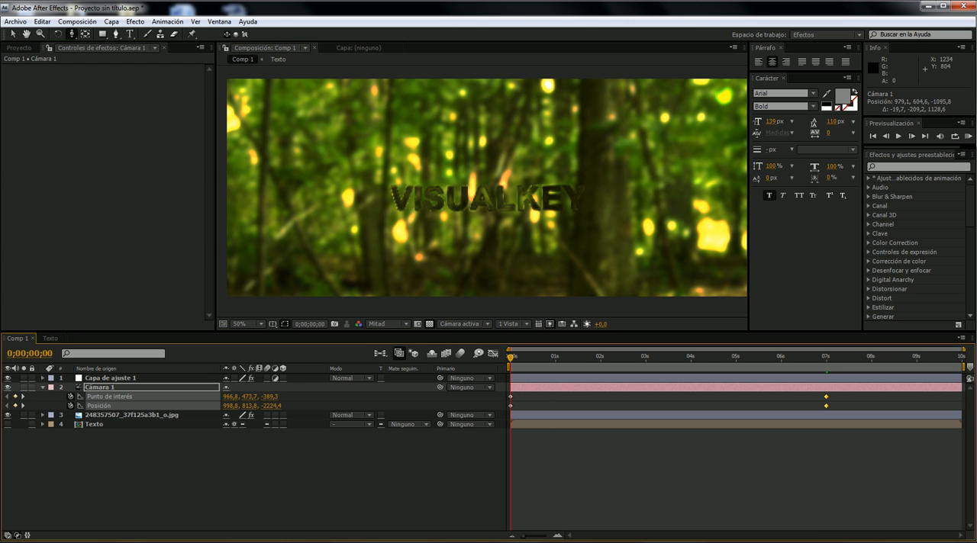
{"action": "left_click", "coordinate": [317, 542]}
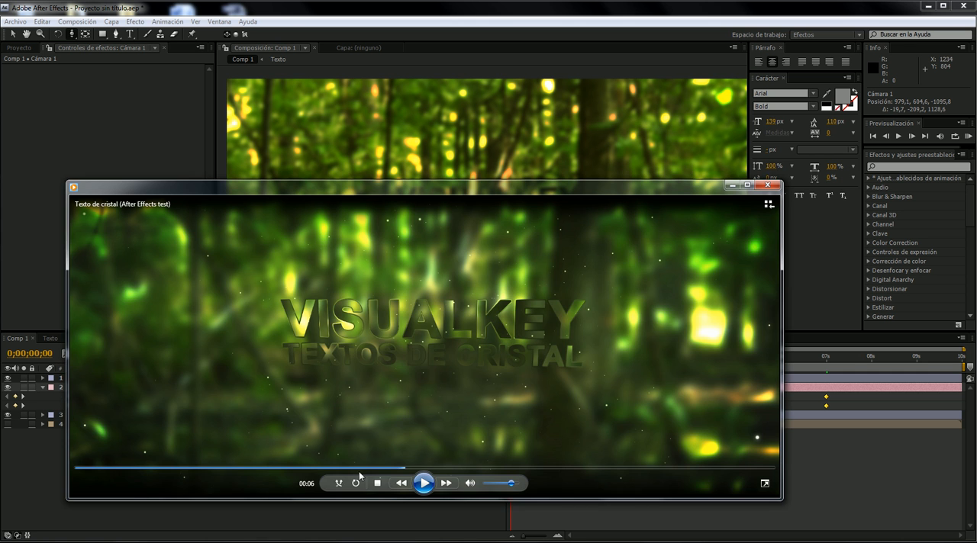
{"action": "left_click", "coordinate": [197, 468]}
{"action": "left_click", "coordinate": [424, 483]}
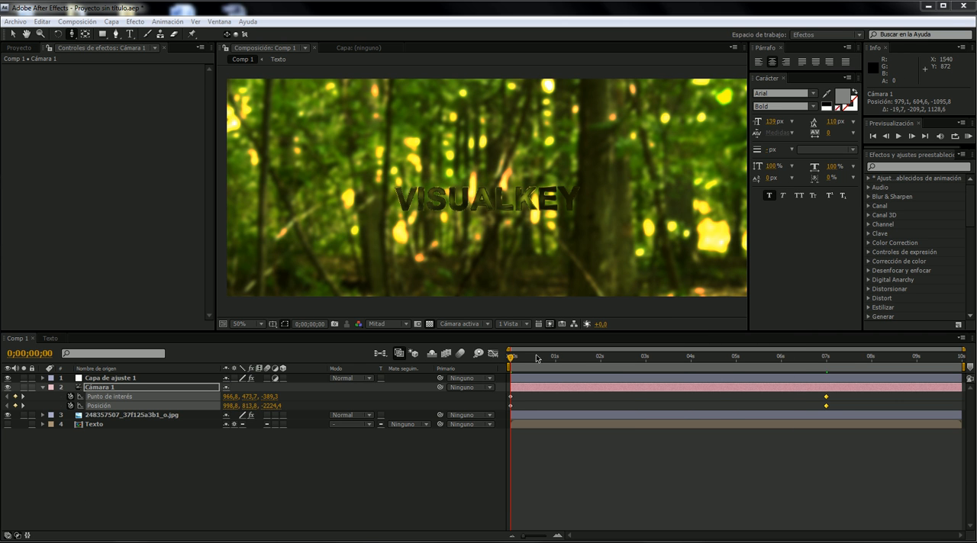
{"action": "left_click_drag", "start_coordinate": [537, 357], "coordinate": [702, 339]}
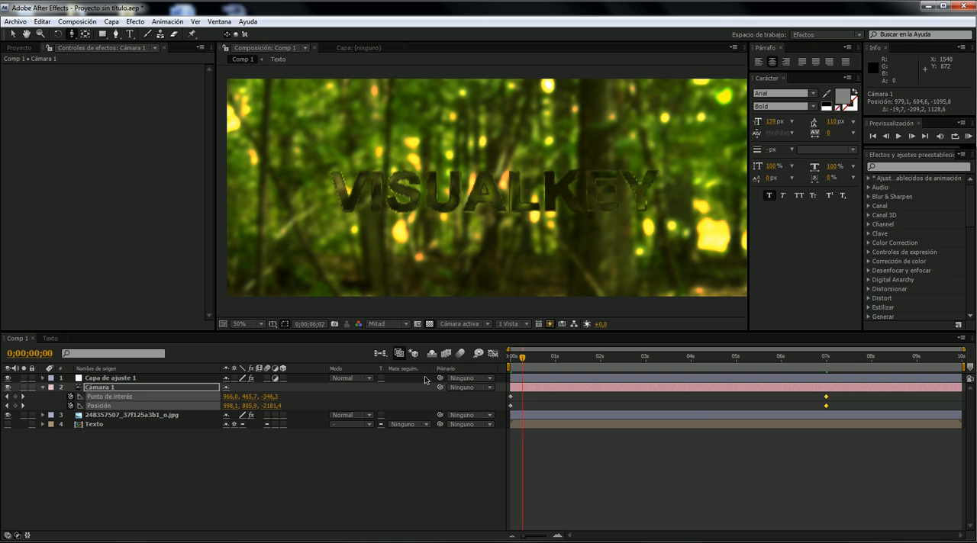
{"action": "key", "text": "Home"}
- Replay the reference video in the media player to examine how the background moves with the camera, and minimize the player
{"action": "key", "text": "alt+Tab"}
{"action": "left_click_drag", "start_coordinate": [270, 467], "coordinate": [172, 468]}
{"action": "left_click", "coordinate": [424, 482]}
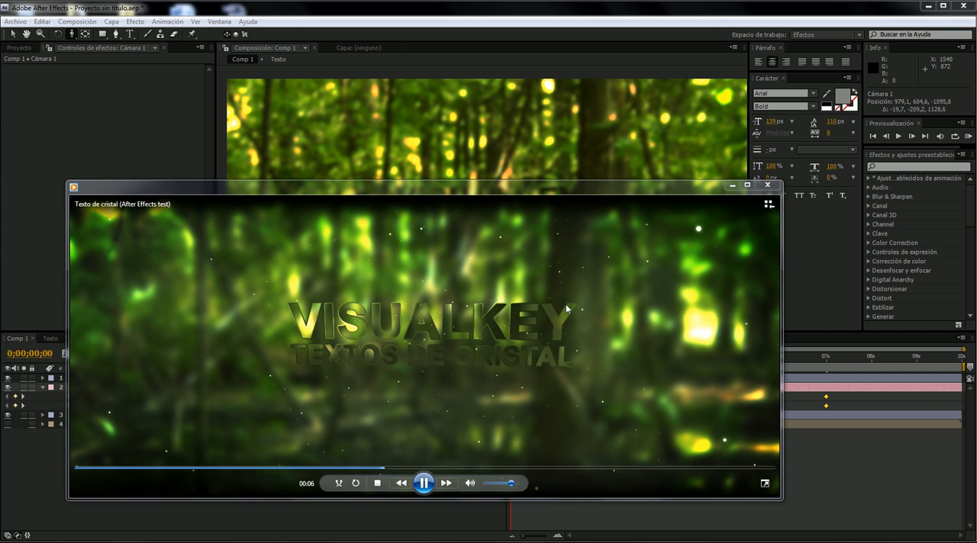
{"action": "left_click", "coordinate": [423, 482]}
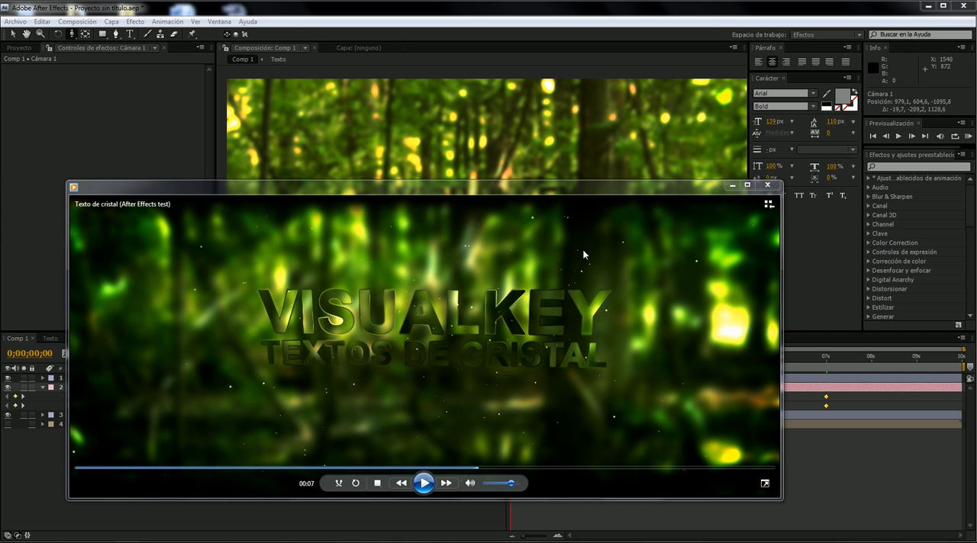
{"action": "left_click", "coordinate": [730, 188]}
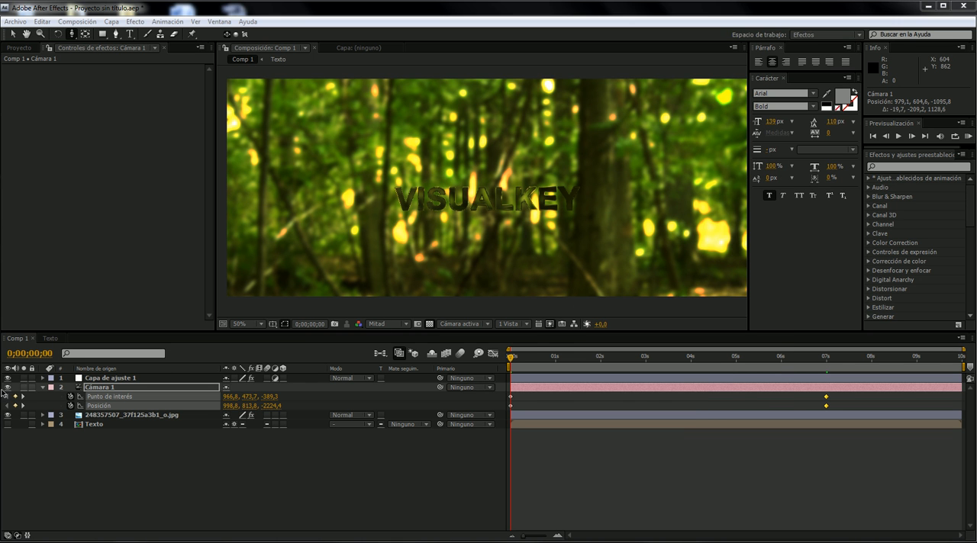
- Make the forest image layer 3D and scrub through the camera animation from the start to just past 7 s
{"action": "left_click", "coordinate": [146, 416]}
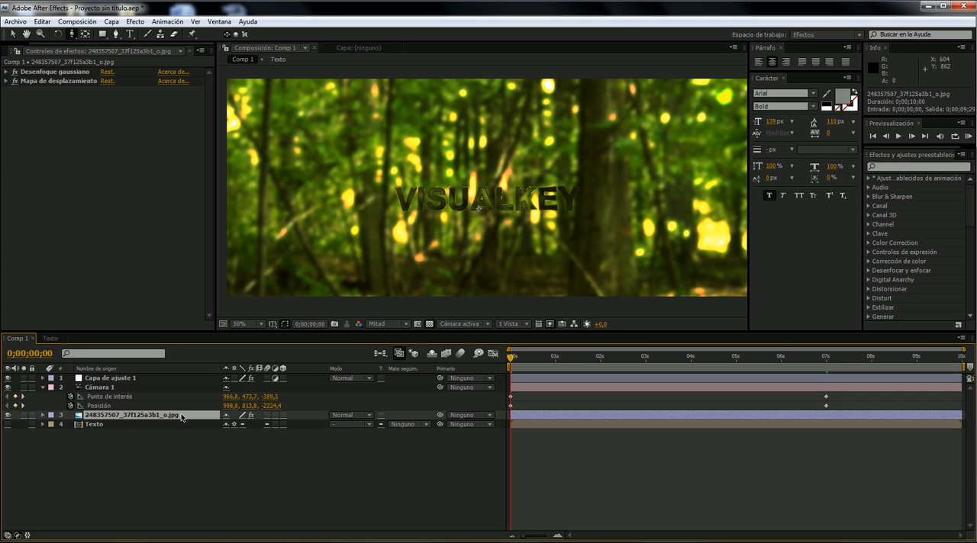
{"action": "left_click", "coordinate": [284, 416]}
{"action": "left_click_drag", "start_coordinate": [534, 356], "coordinate": [596, 356]}
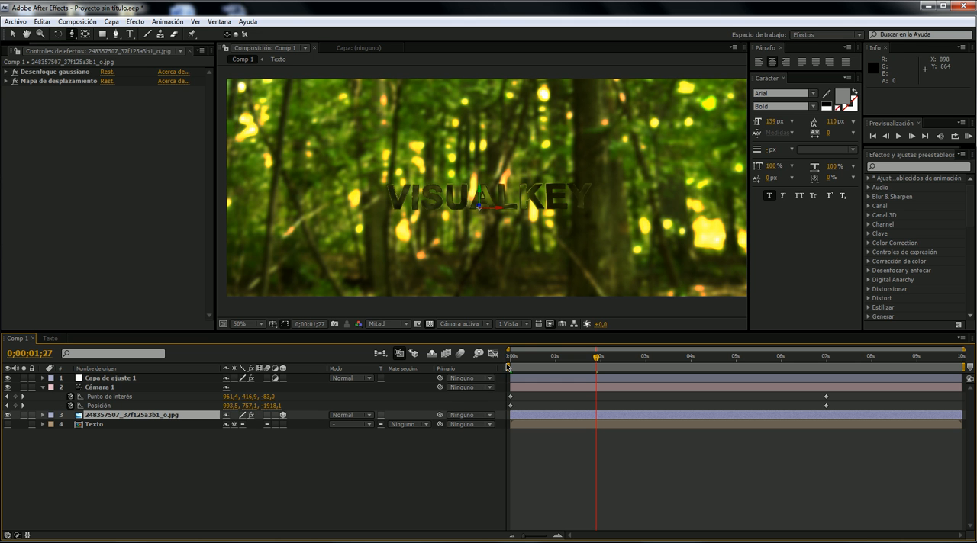
{"action": "mouse_move", "coordinate": [603, 357]}
{"action": "left_mouse_down"}
{"action": "mouse_move", "coordinate": [713, 359]}
{"action": "mouse_move", "coordinate": [611, 357]}
{"action": "left_mouse_up"}
{"action": "key", "text": "Home"}
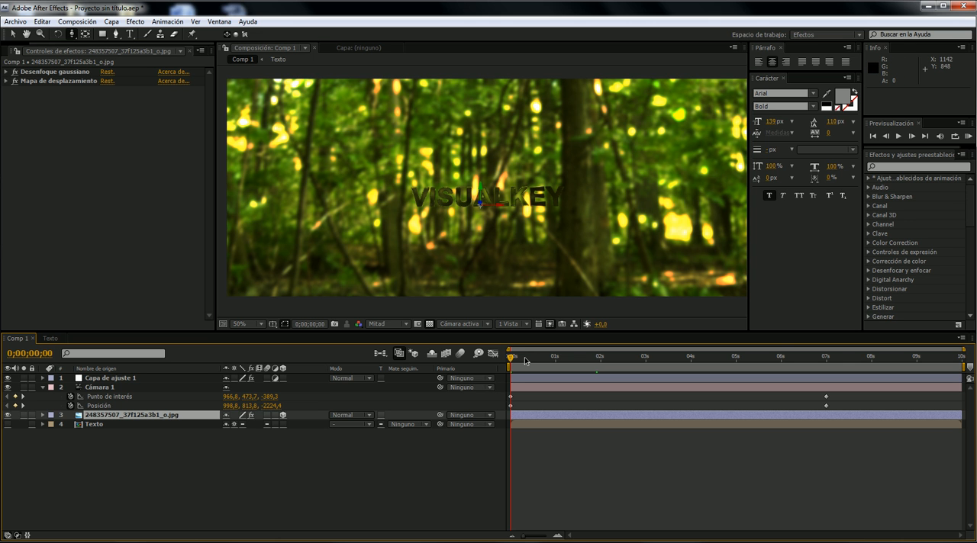
{"action": "left_click_drag", "start_coordinate": [530, 363], "coordinate": [683, 372]}
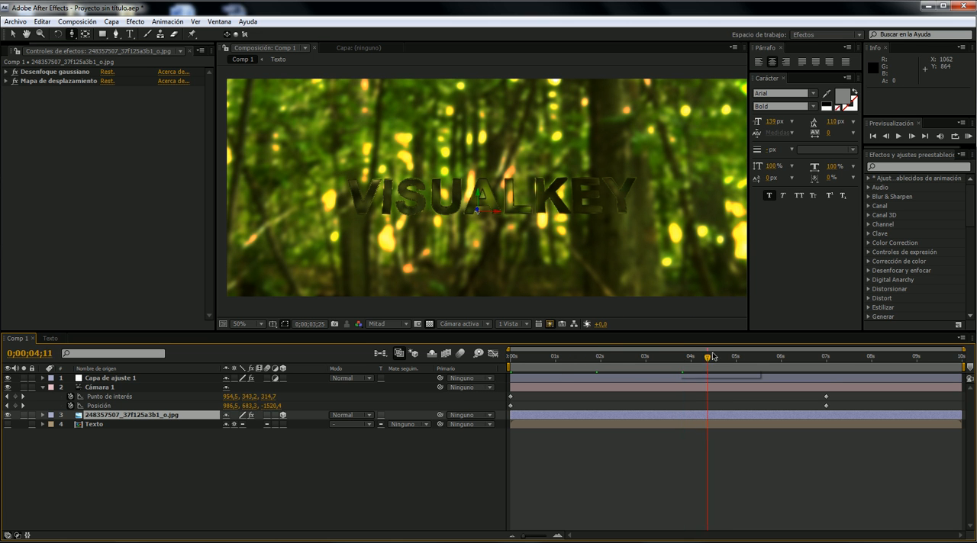
{"action": "left_click_drag", "start_coordinate": [576, 339], "coordinate": [841, 364]}
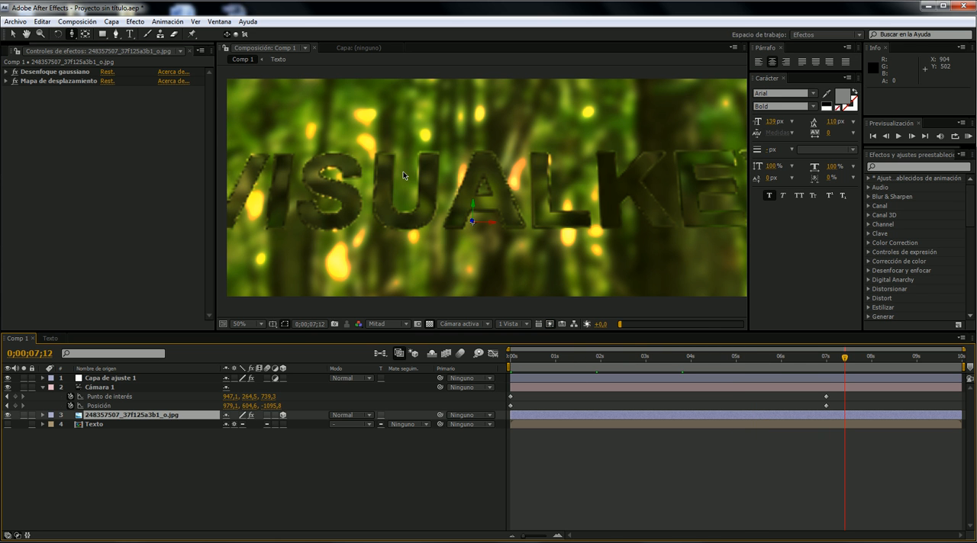
- At the 7 s keyframes, pull the camera back to a Z position of about -1418, and return to the start of the timeline
{"action": "left_click", "coordinate": [827, 356]}
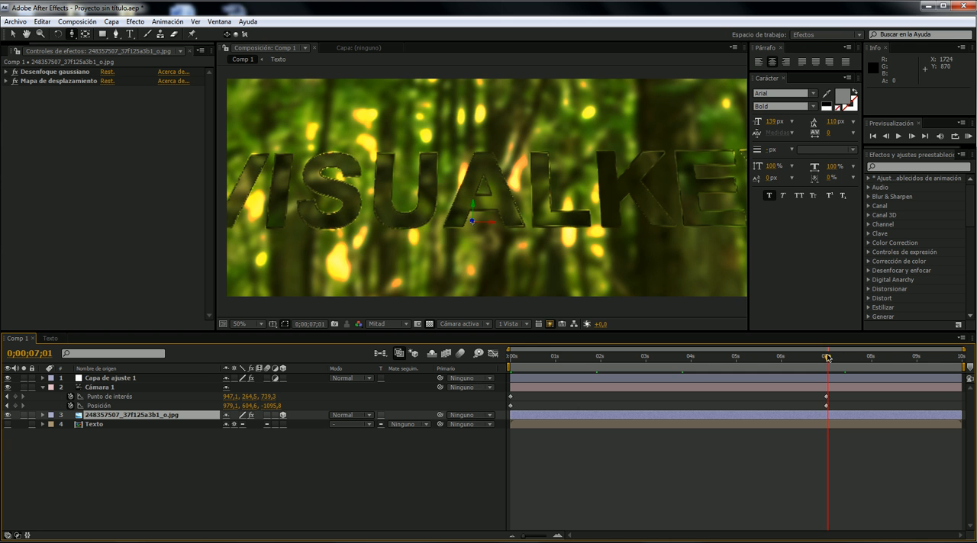
{"action": "left_click_drag", "start_coordinate": [540, 214], "coordinate": [484, 212]}
{"action": "left_click", "coordinate": [543, 357]}
{"action": "left_click_drag", "start_coordinate": [544, 357], "coordinate": [510, 357]}
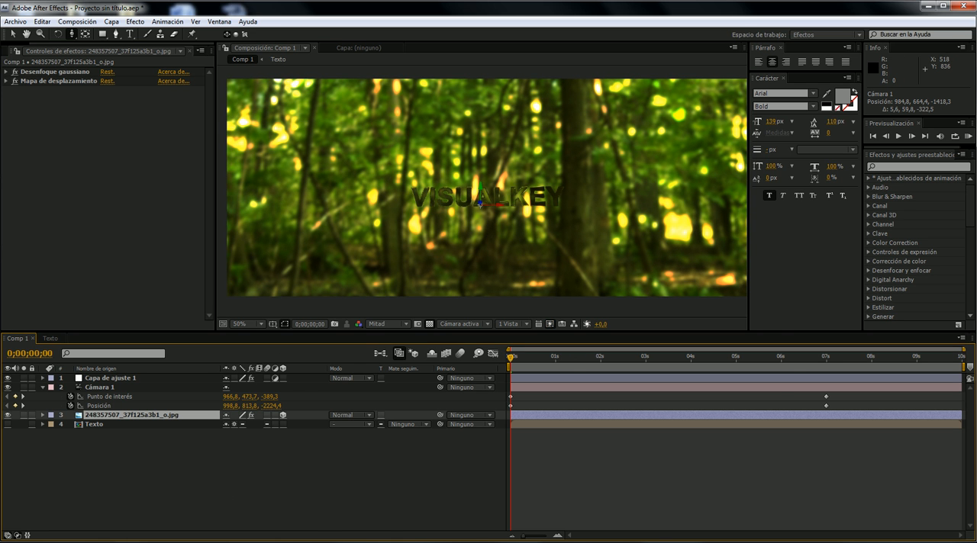
- Replay the opening seconds of the reference video several times, examining the foreground branches and trees around the title, and minimize the player
{"action": "left_click", "coordinate": [299, 542]}
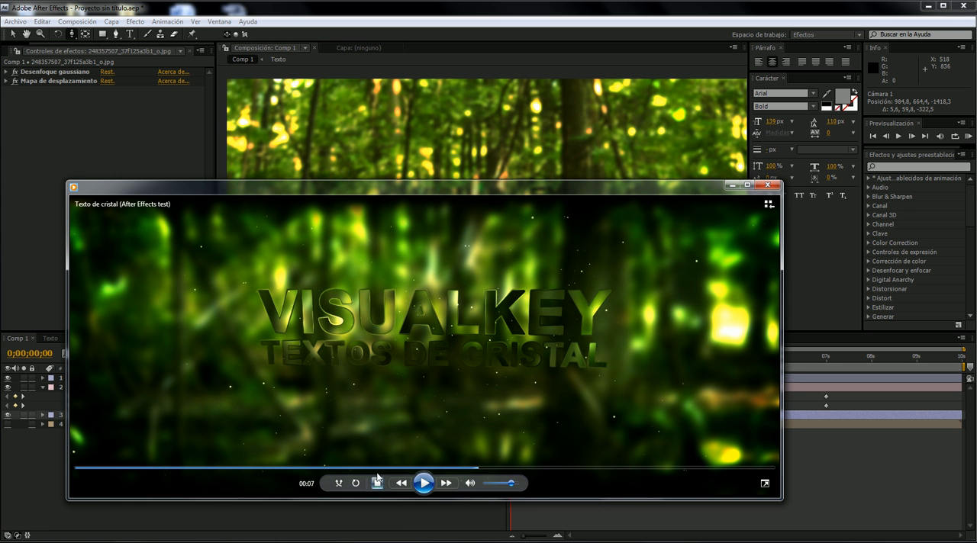
{"action": "left_click", "coordinate": [378, 483]}
{"action": "left_click", "coordinate": [424, 483]}
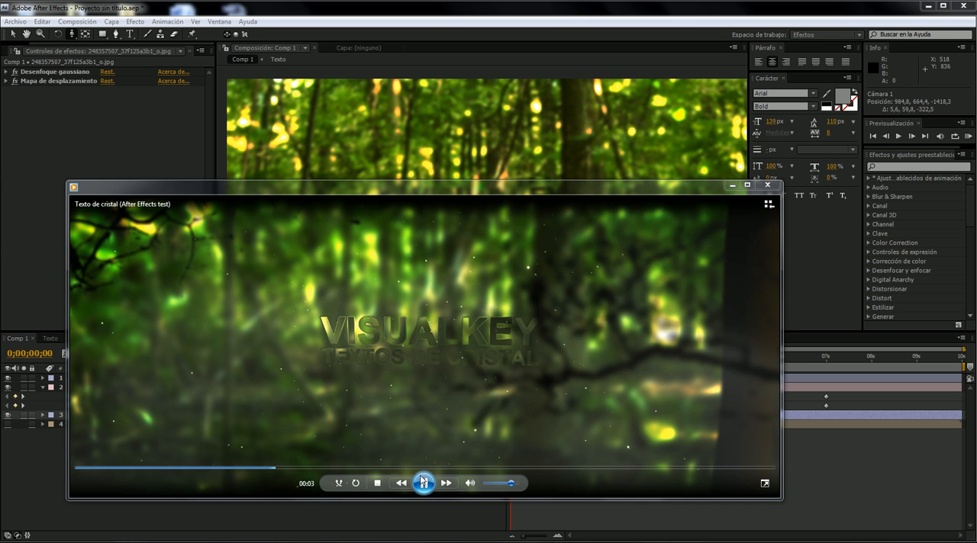
{"action": "left_click", "coordinate": [423, 483]}
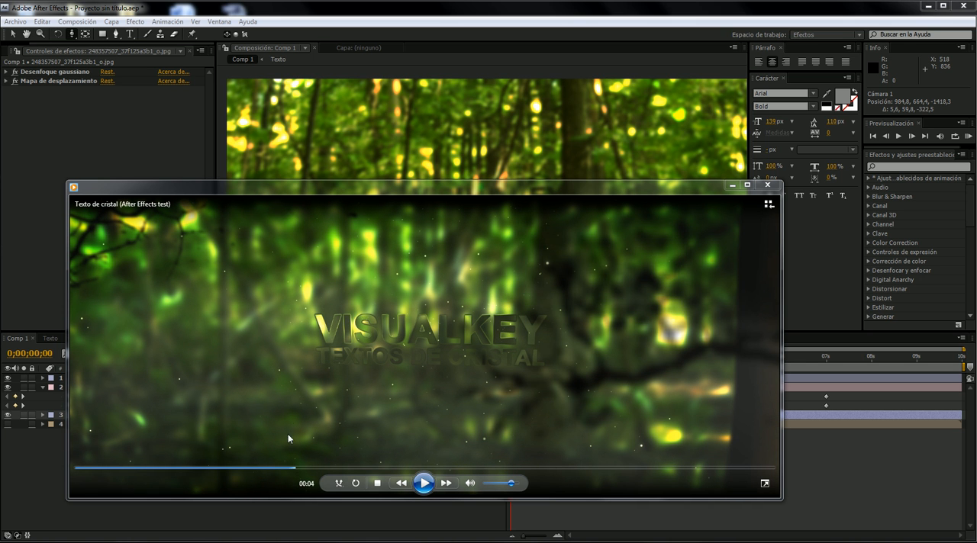
{"action": "left_click", "coordinate": [176, 468]}
{"action": "left_click", "coordinate": [423, 483]}
{"action": "left_click", "coordinate": [424, 483]}
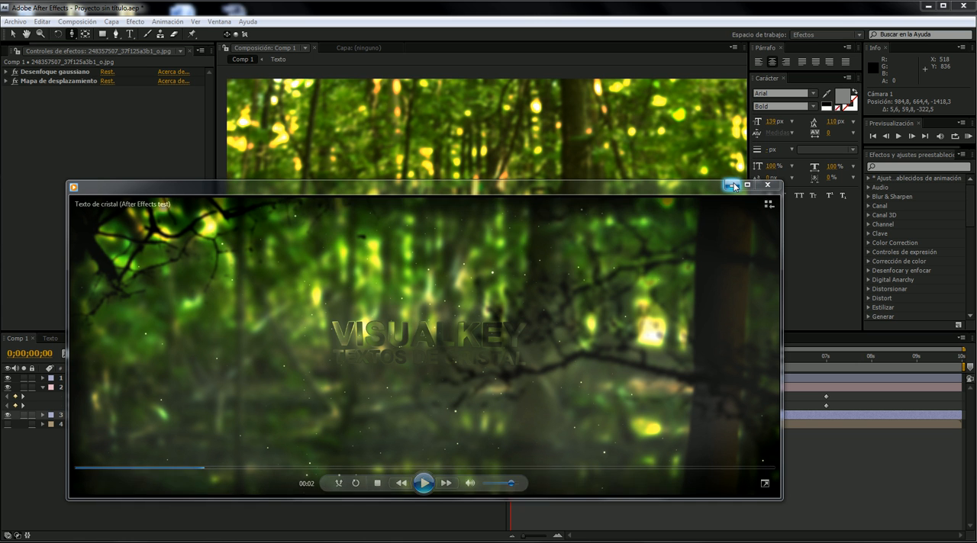
{"action": "mouse_move", "coordinate": [232, 477]}
{"action": "left_click", "coordinate": [81, 470]}
{"action": "left_click", "coordinate": [426, 483]}
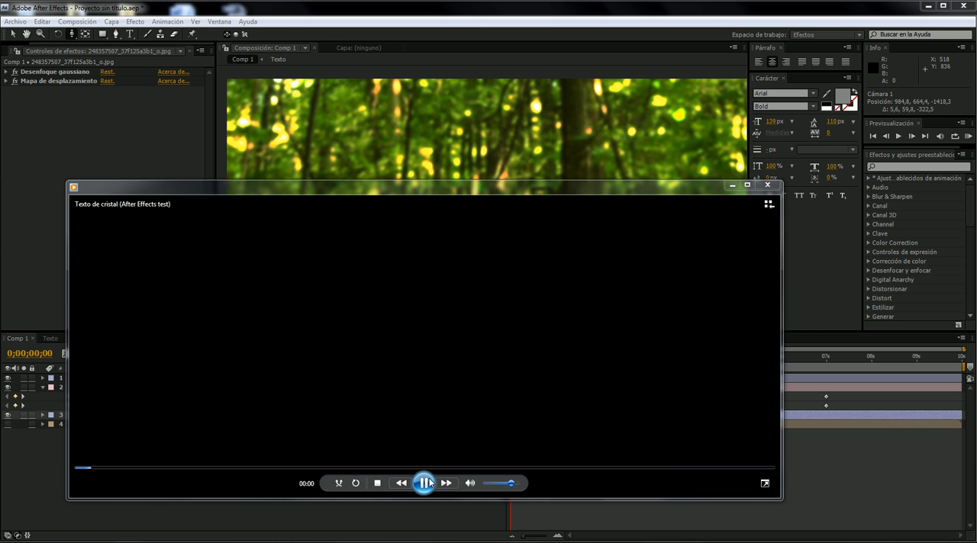
{"action": "left_click", "coordinate": [424, 483]}
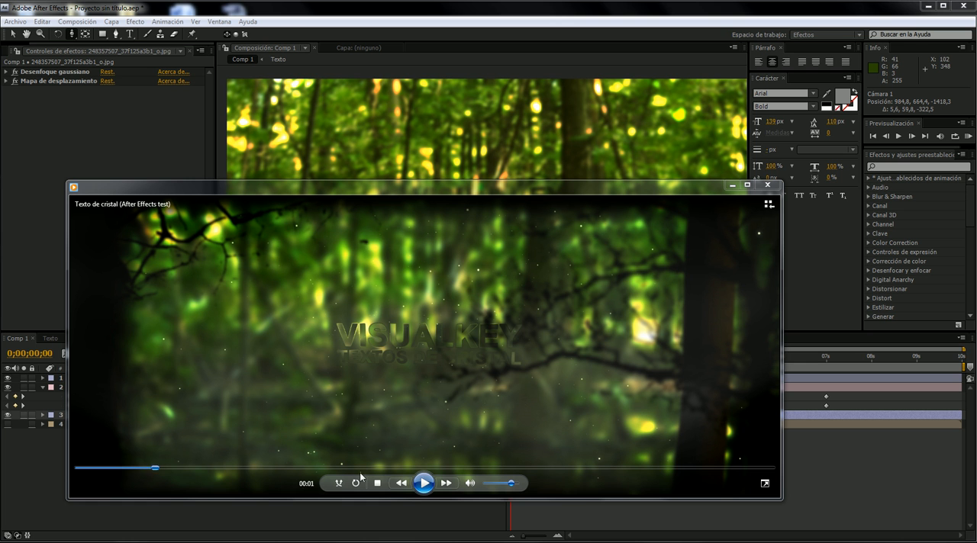
{"action": "left_click", "coordinate": [423, 483]}
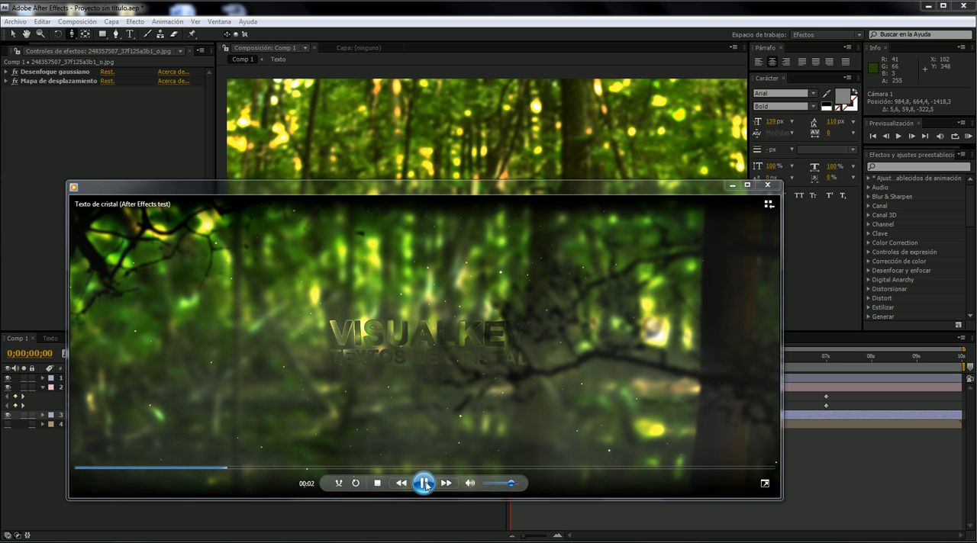
{"action": "left_click", "coordinate": [423, 483]}
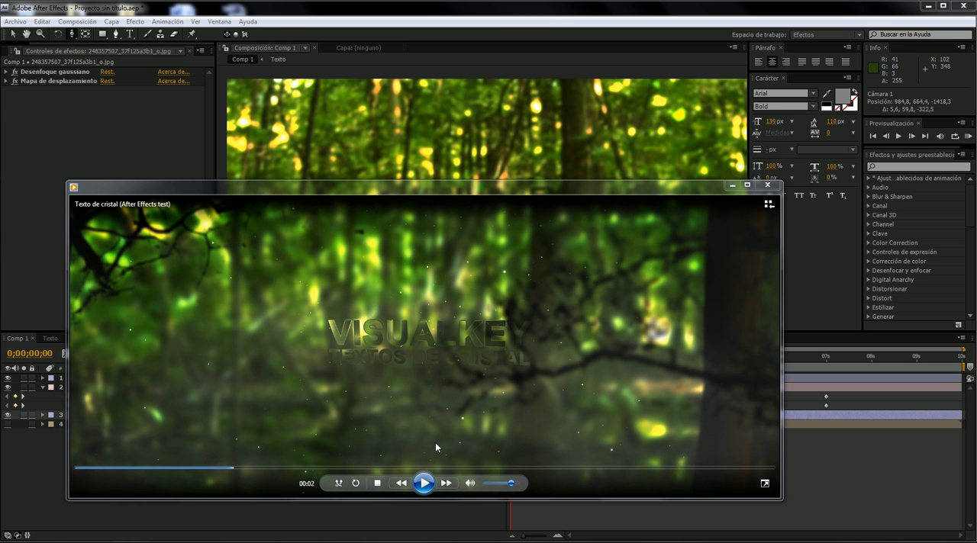
{"action": "left_click", "coordinate": [730, 185]}
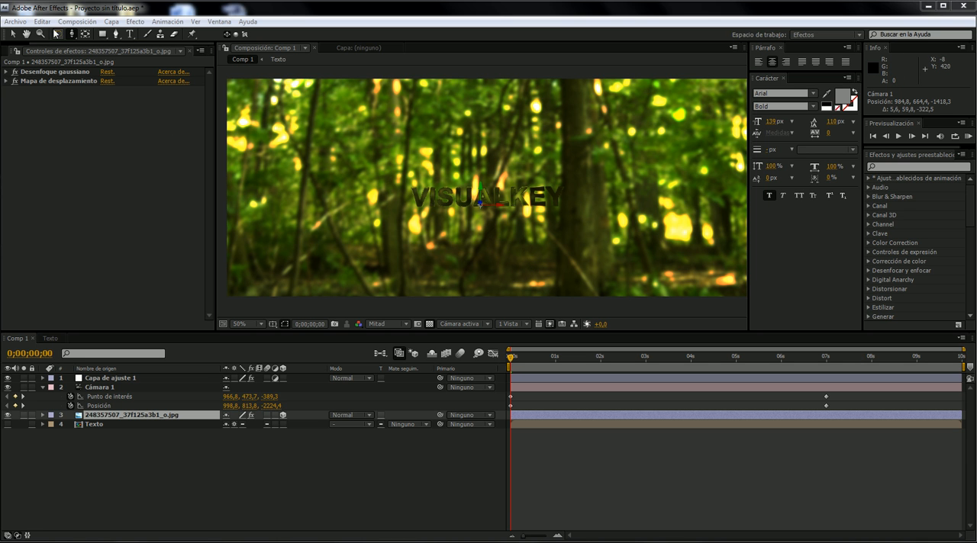
{"action": "left_click", "coordinate": [21, 57]}
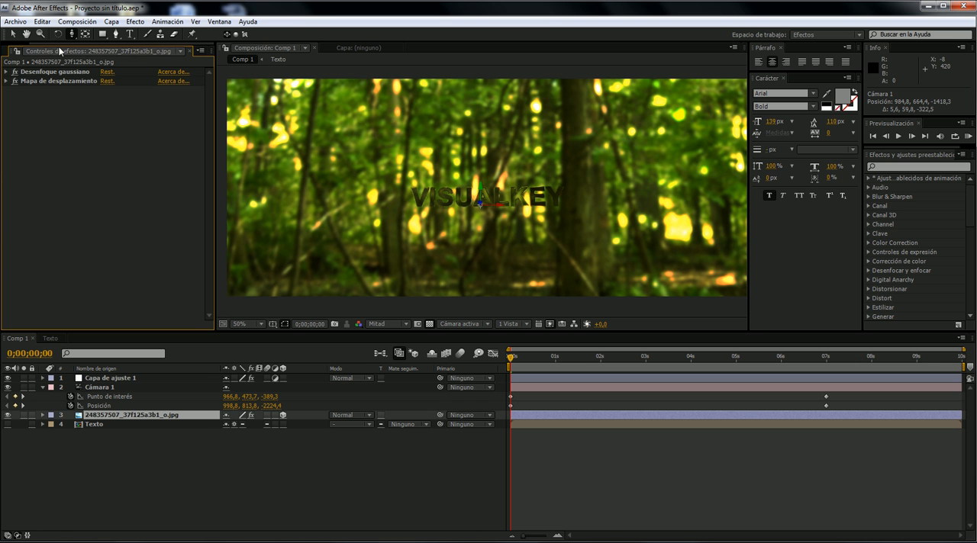
{"action": "left_click_drag", "start_coordinate": [57, 44], "coordinate": [37, 45]}
{"action": "right_click", "coordinate": [161, 450]}
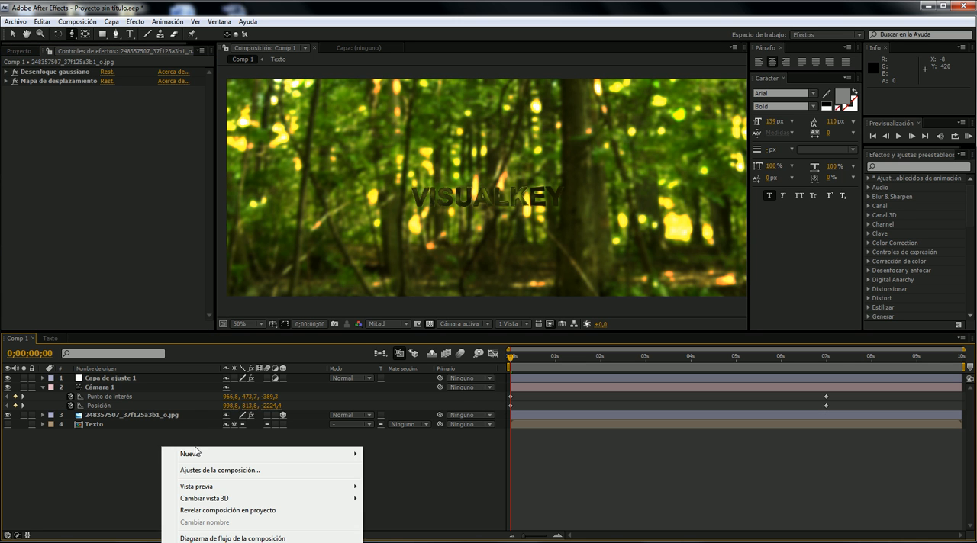
{"action": "mouse_move", "coordinate": [199, 454]}
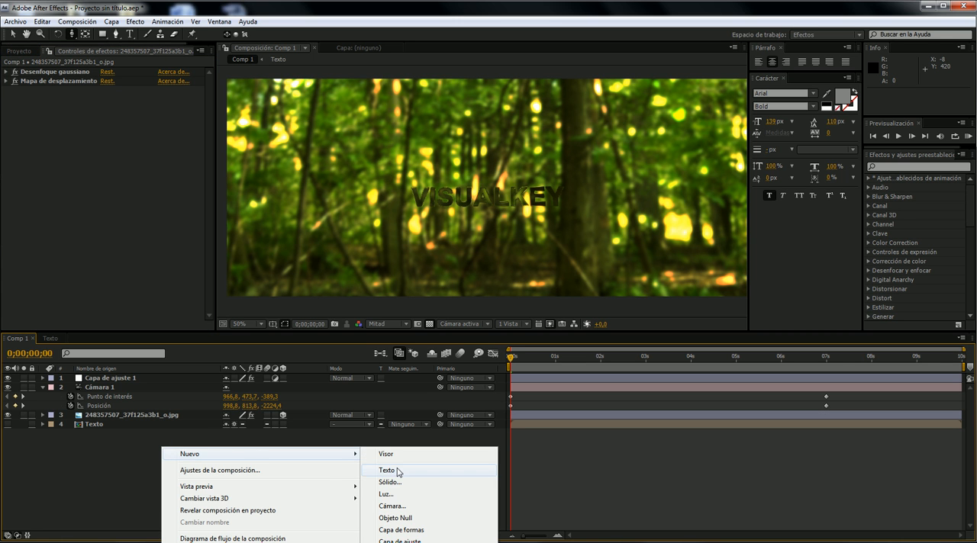
{"action": "left_click", "coordinate": [398, 472]}
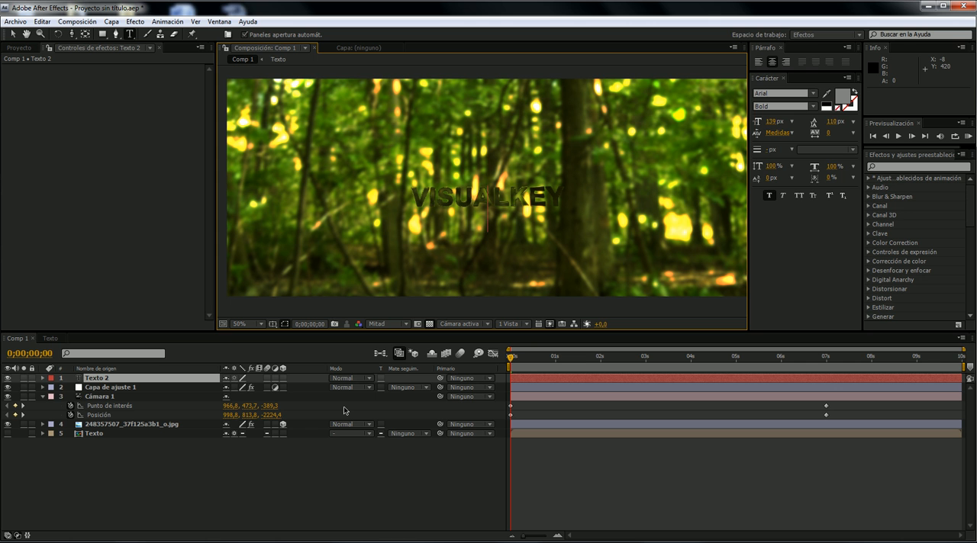
{"action": "key", "text": "Delete"}
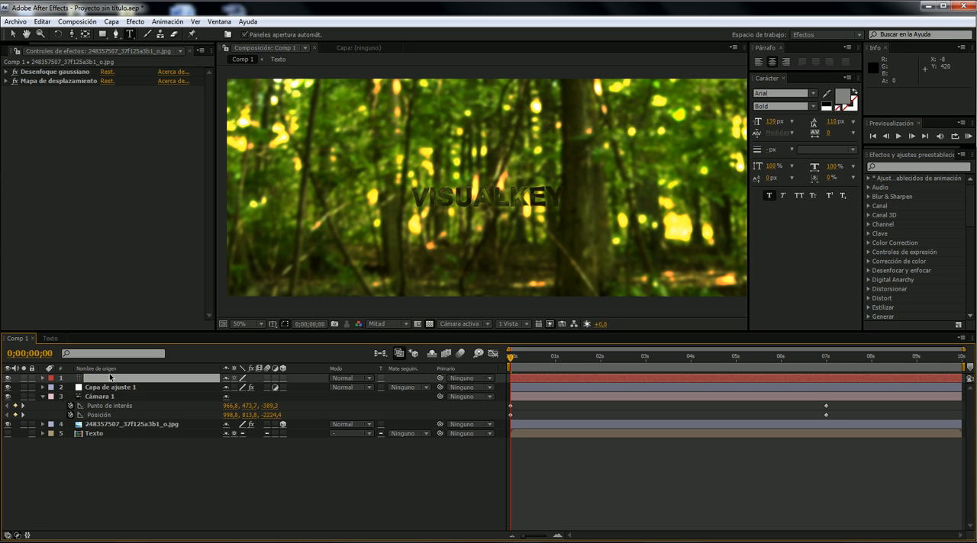
- Add a black solid layer named Árbol to Comp 1 and make it a 3D layer
{"action": "right_click", "coordinate": [155, 453]}
{"action": "mouse_move", "coordinate": [183, 460]}
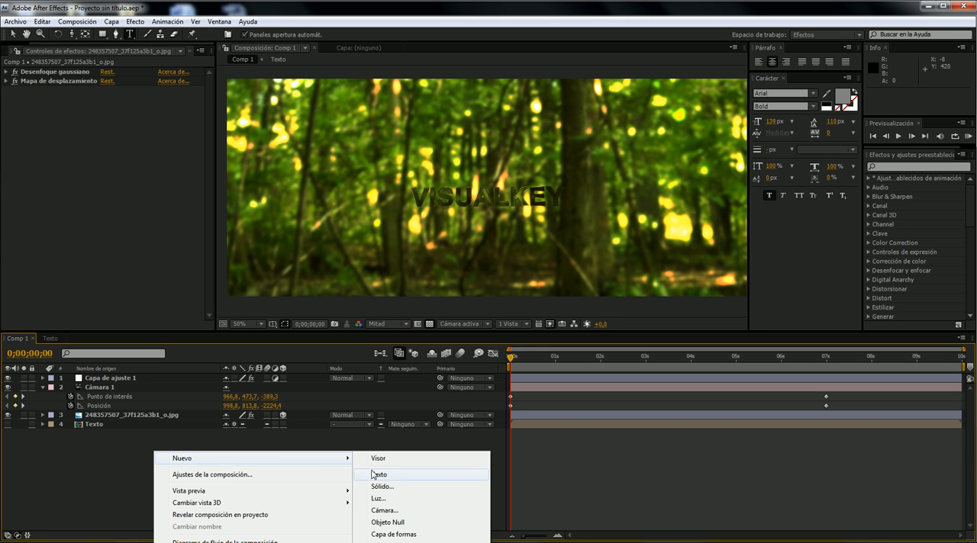
{"action": "left_click", "coordinate": [397, 486]}
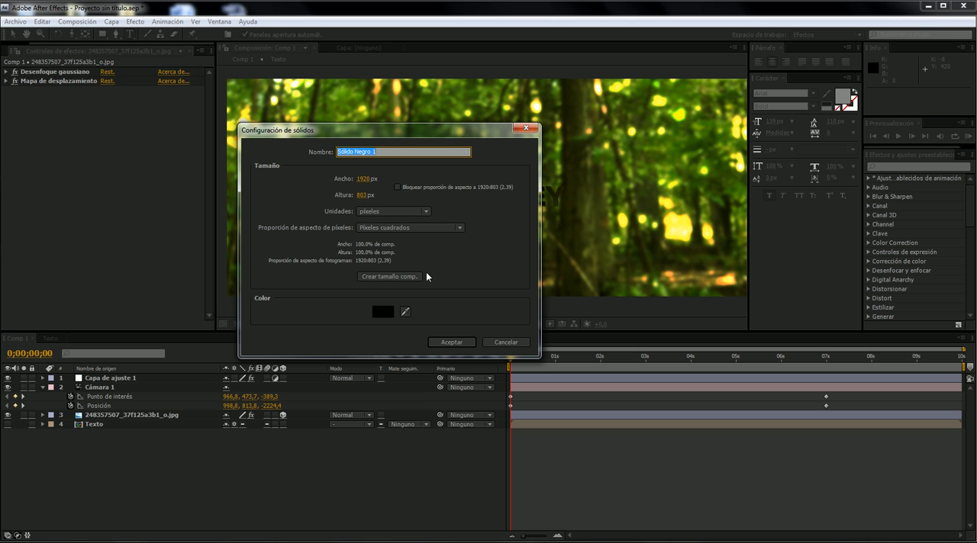
{"action": "type", "text": "Árbol"}
{"action": "key", "text": "Return"}
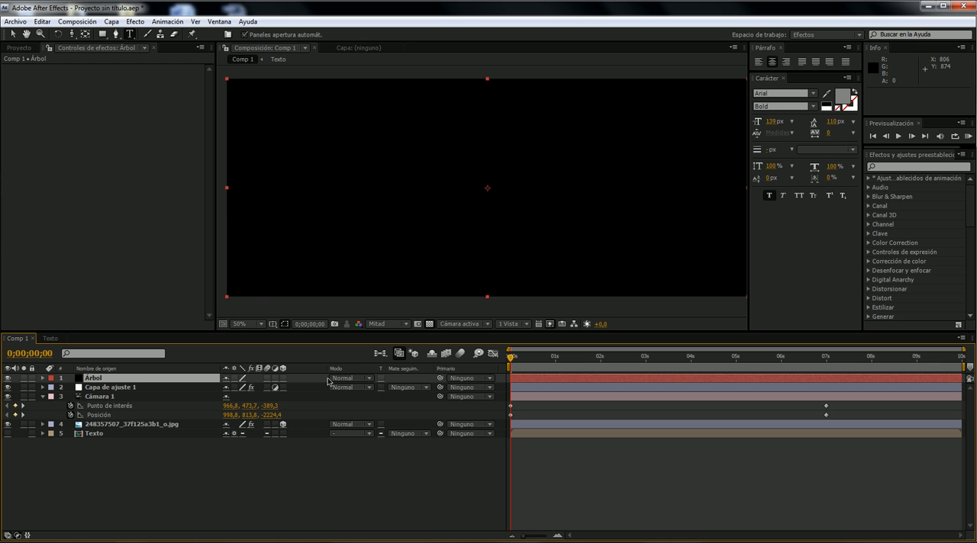
{"action": "left_click", "coordinate": [282, 378]}
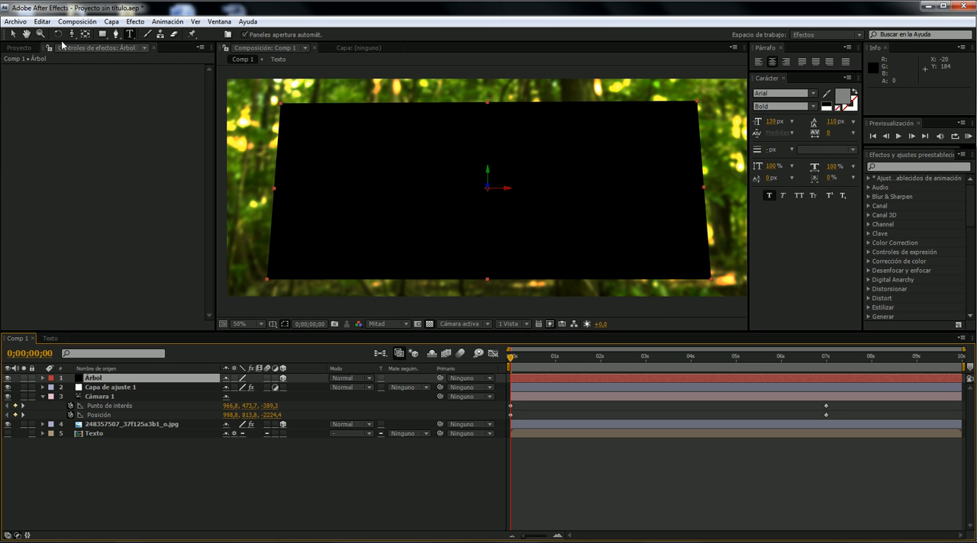
- Scale the Árbol solid into a tall, narrow block of about 46% width and 179% height
{"action": "left_click", "coordinate": [116, 35]}
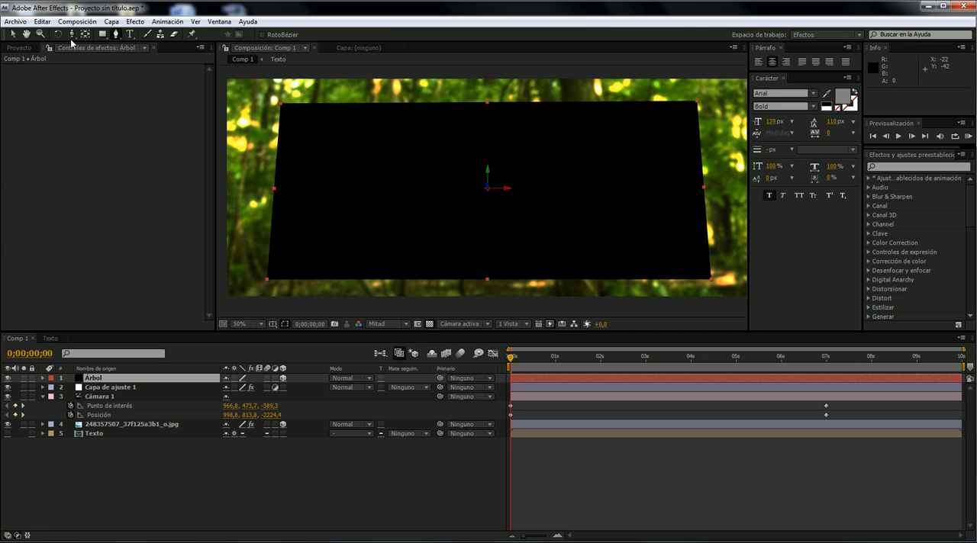
{"action": "left_click", "coordinate": [12, 34]}
{"action": "left_click_drag", "start_coordinate": [280, 103], "coordinate": [397, 43]}
{"action": "scroll", "coordinate": [526, 112], "scroll_direction": "down", "scroll_amount": 4}
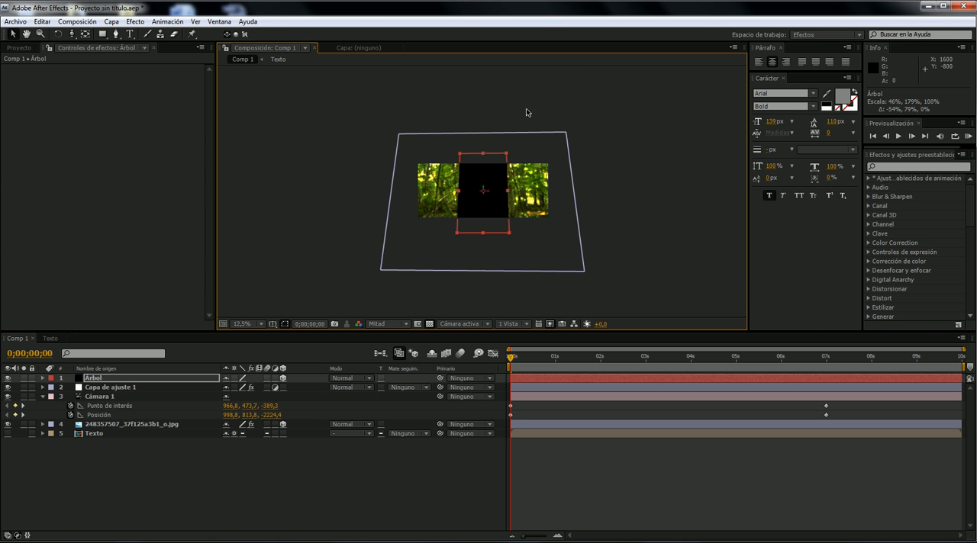
{"action": "key", "text": "period"}
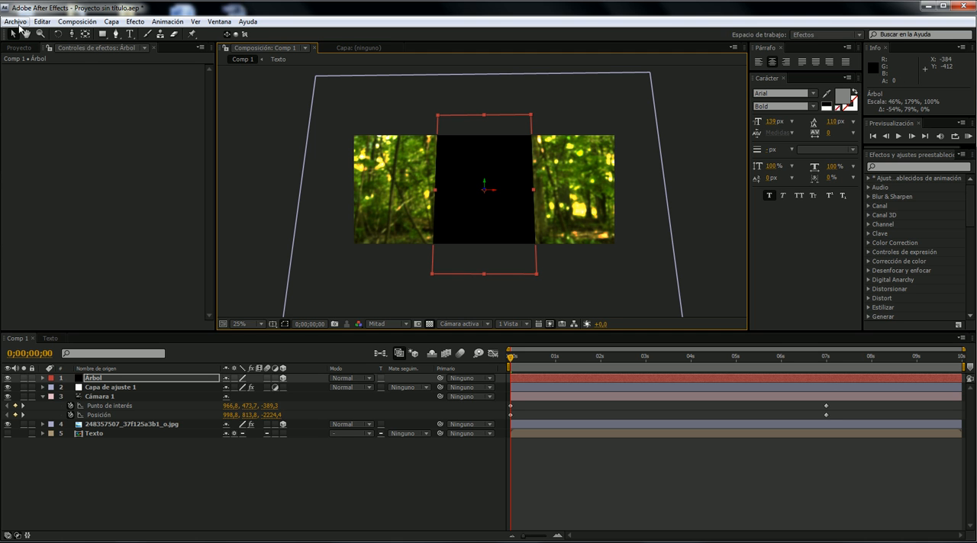
- Draw a closed Pen mask around the Árbol solid, giving its right side a wavy trunk edge, and reselect the layer
{"action": "left_click", "coordinate": [116, 34]}
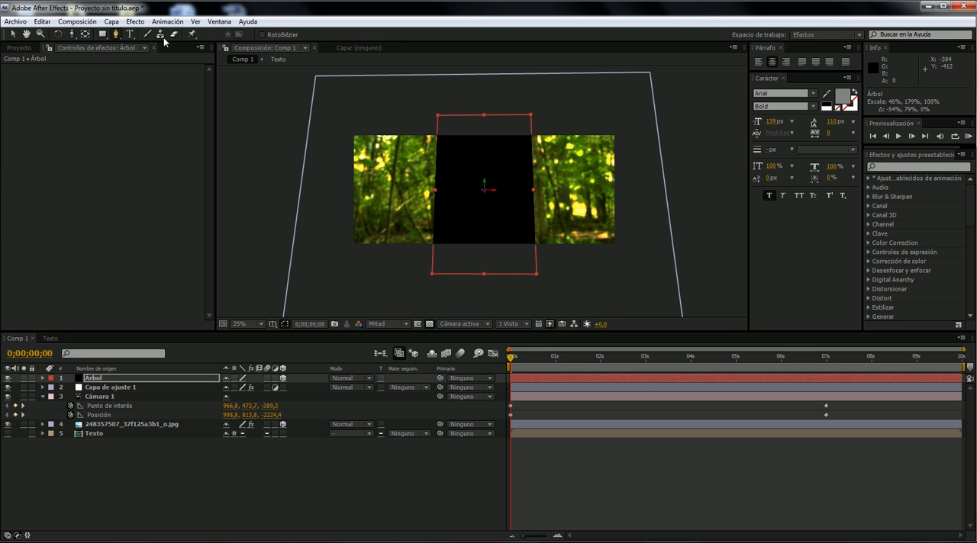
{"action": "left_click", "coordinate": [520, 113]}
{"action": "left_click_drag", "start_coordinate": [525, 152], "coordinate": [521, 167]}
{"action": "left_click", "coordinate": [528, 241]}
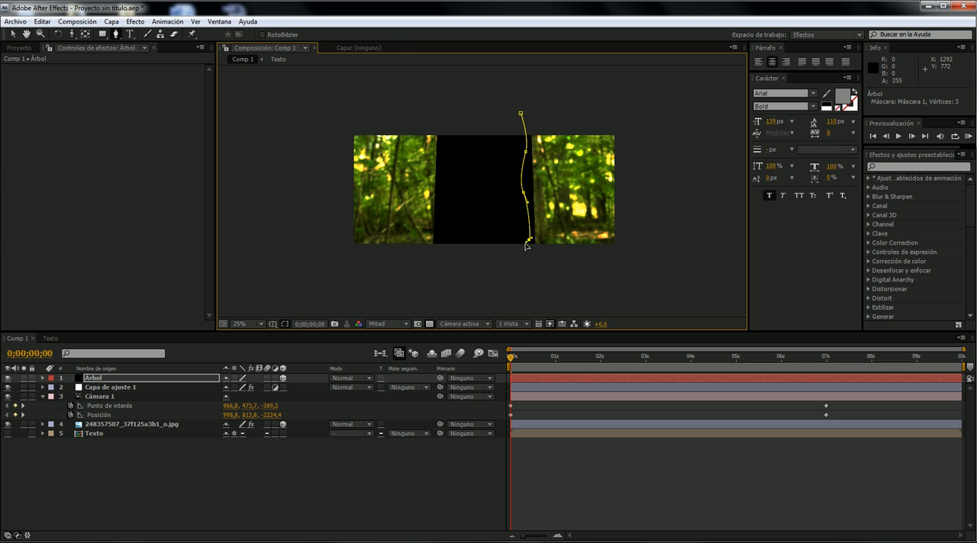
{"action": "left_click_drag", "start_coordinate": [525, 266], "coordinate": [523, 273]}
{"action": "left_click", "coordinate": [528, 292]}
{"action": "left_click", "coordinate": [436, 292]}
{"action": "left_click", "coordinate": [415, 266]}
{"action": "left_click", "coordinate": [423, 97]}
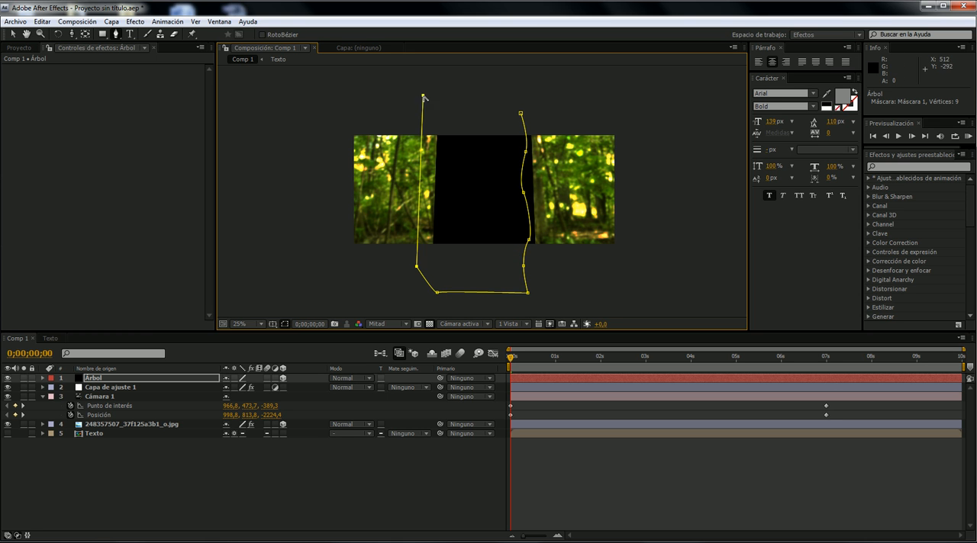
{"action": "left_click", "coordinate": [519, 96]}
{"action": "left_click", "coordinate": [520, 113]}
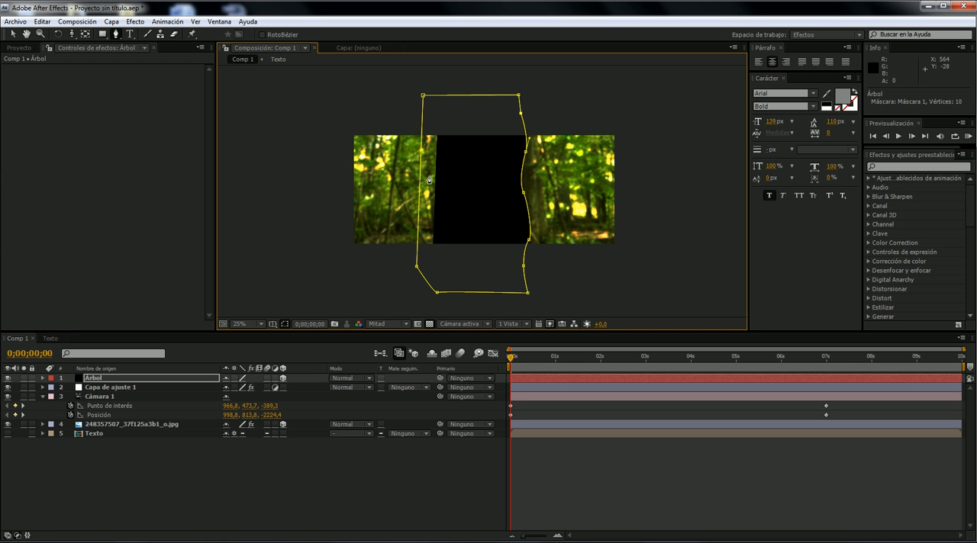
{"action": "left_click", "coordinate": [12, 33]}
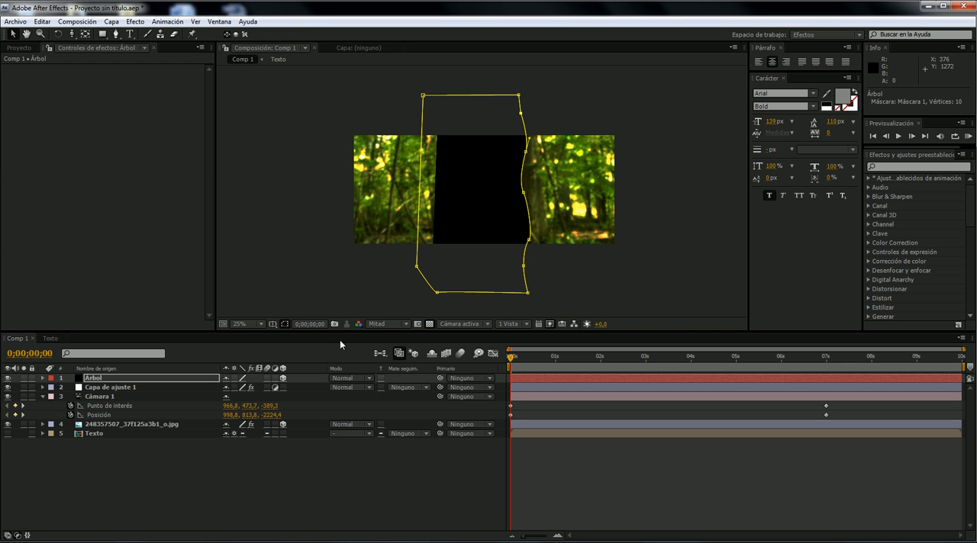
{"action": "left_click", "coordinate": [285, 324]}
{"action": "left_click", "coordinate": [501, 198]}
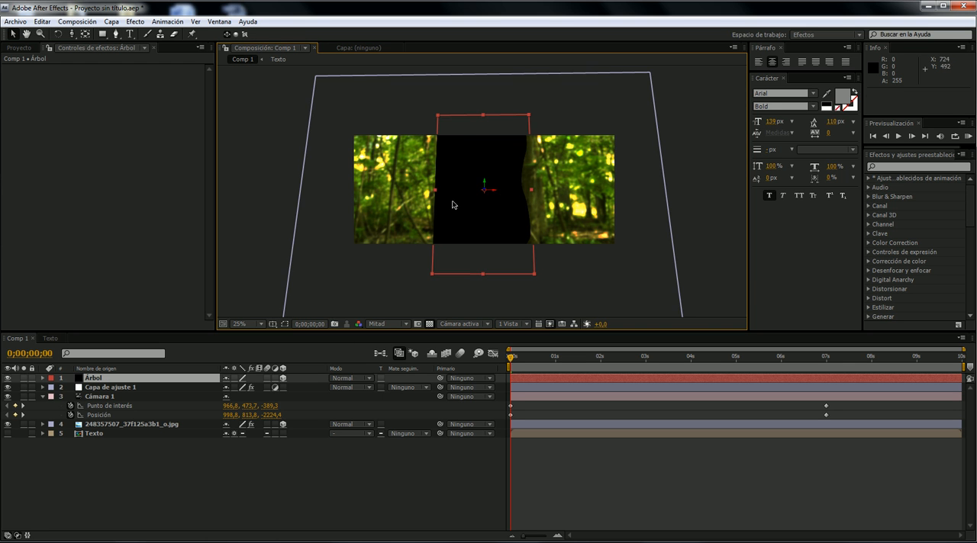
- Switch the composition to the Superior view and frame both the layers and the camera in it
{"action": "key", "text": "period"}
{"action": "key", "text": "period"}
{"action": "key", "text": "comma"}
{"action": "key", "text": "comma"}
{"action": "left_click", "coordinate": [460, 324]}
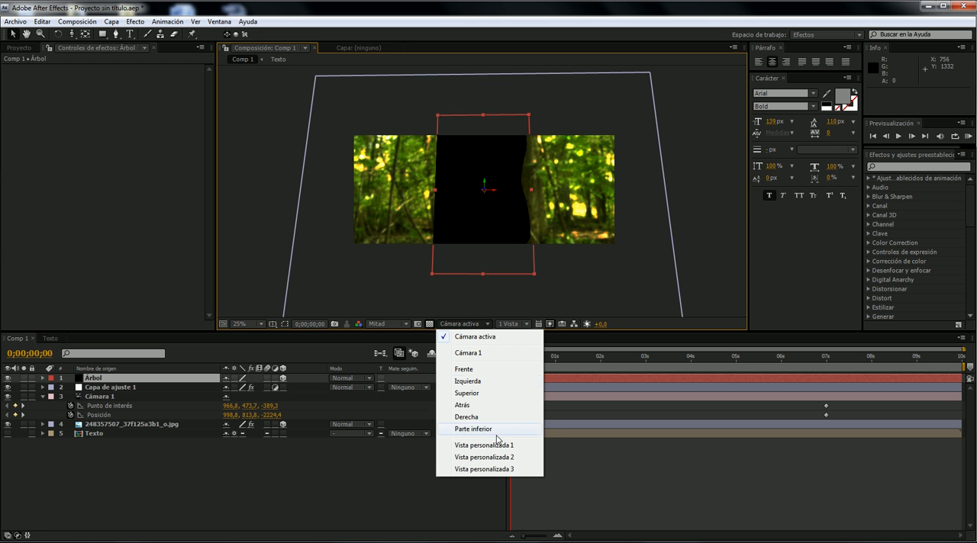
{"action": "left_click", "coordinate": [482, 392]}
{"action": "key", "text": "comma"}
{"action": "scroll", "coordinate": [452, 271], "scroll_direction": "down", "scroll_amount": 1}
{"action": "left_click_drag", "start_coordinate": [503, 233], "coordinate": [499, 189]}
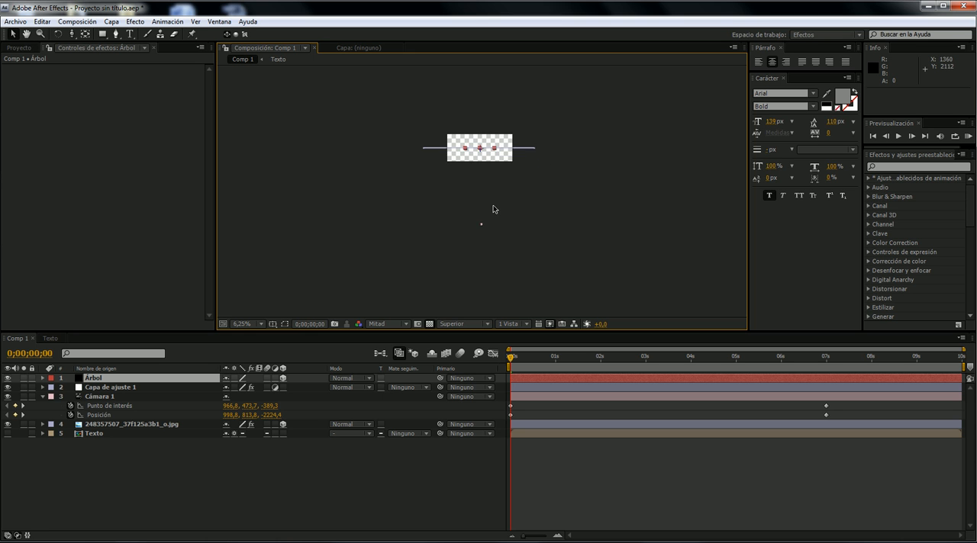
{"action": "scroll", "coordinate": [493, 206], "scroll_direction": "up", "scroll_amount": 2}
{"action": "key", "text": "comma"}
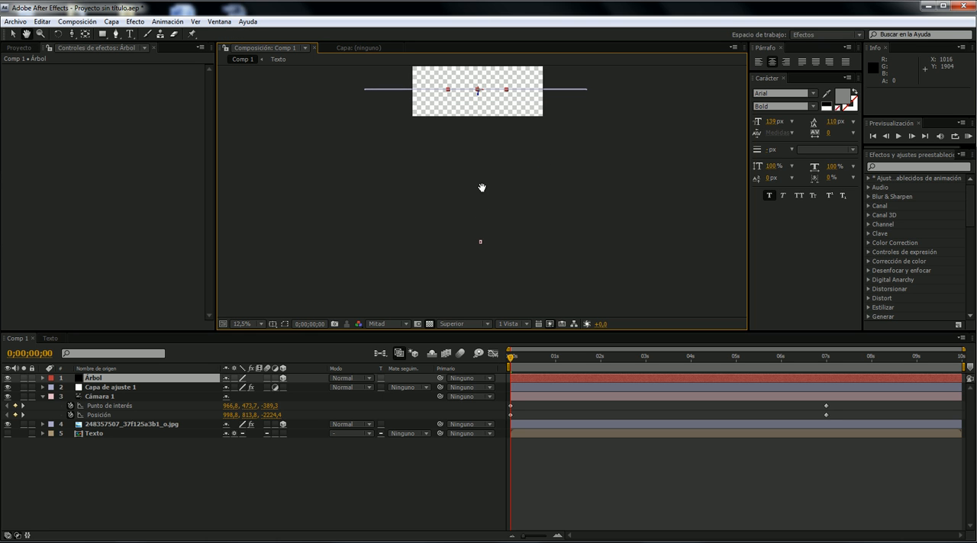
{"action": "mouse_move", "coordinate": [522, 361]}
{"action": "left_mouse_down"}
{"action": "mouse_move", "coordinate": [536, 359]}
{"action": "mouse_move", "coordinate": [509, 358]}
{"action": "left_mouse_up"}
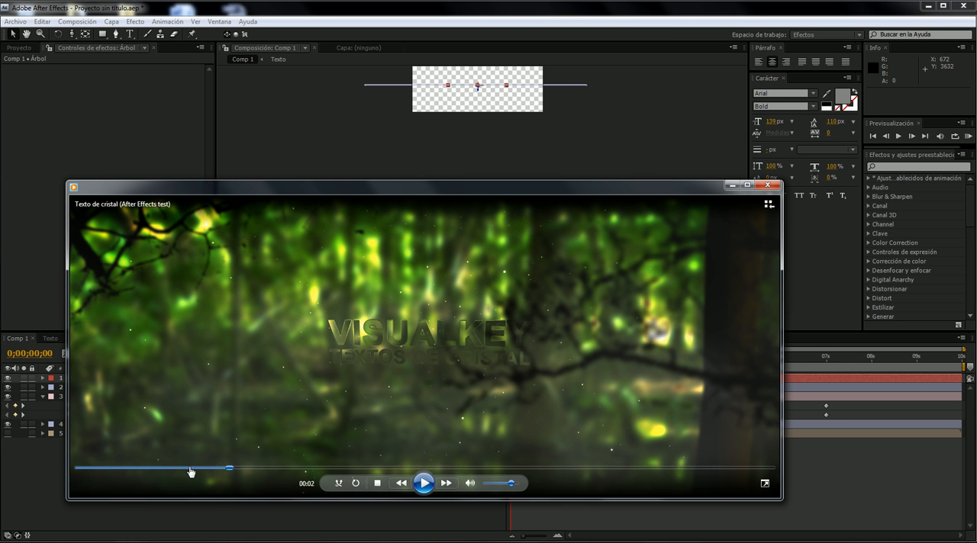
- Replay the reference video from the start to examine how the foreground trunk passes the camera, and minimize the player
{"action": "left_click_drag", "start_coordinate": [189, 468], "coordinate": [116, 468]}
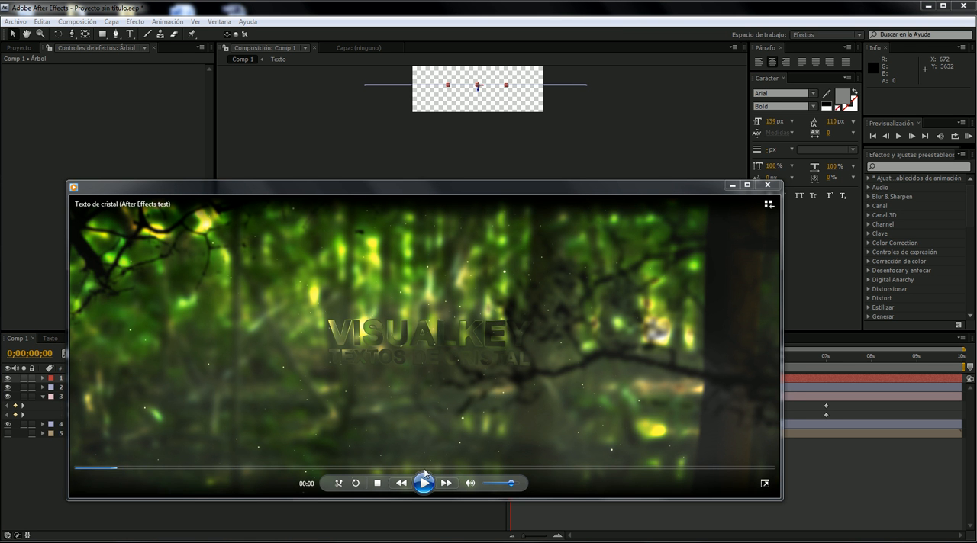
{"action": "left_click", "coordinate": [423, 483]}
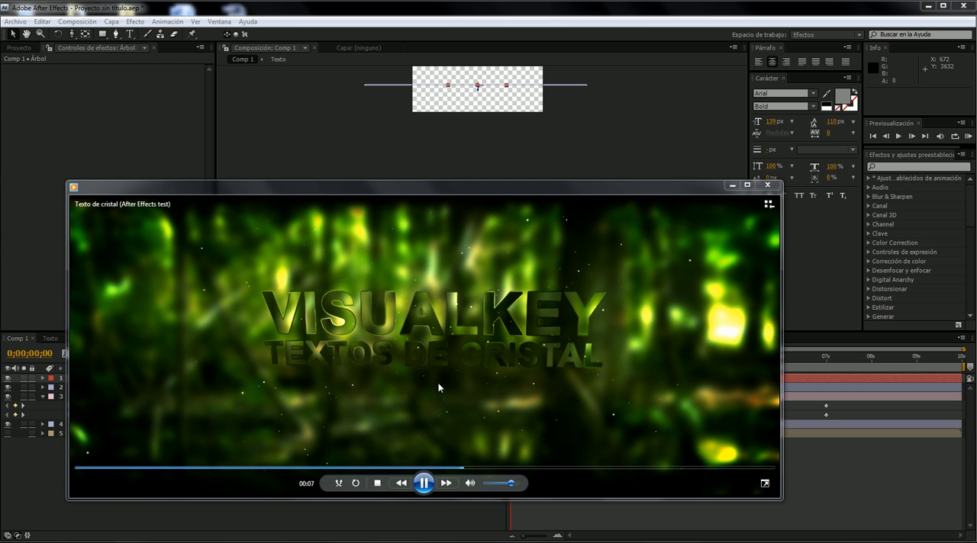
{"action": "left_click", "coordinate": [425, 483]}
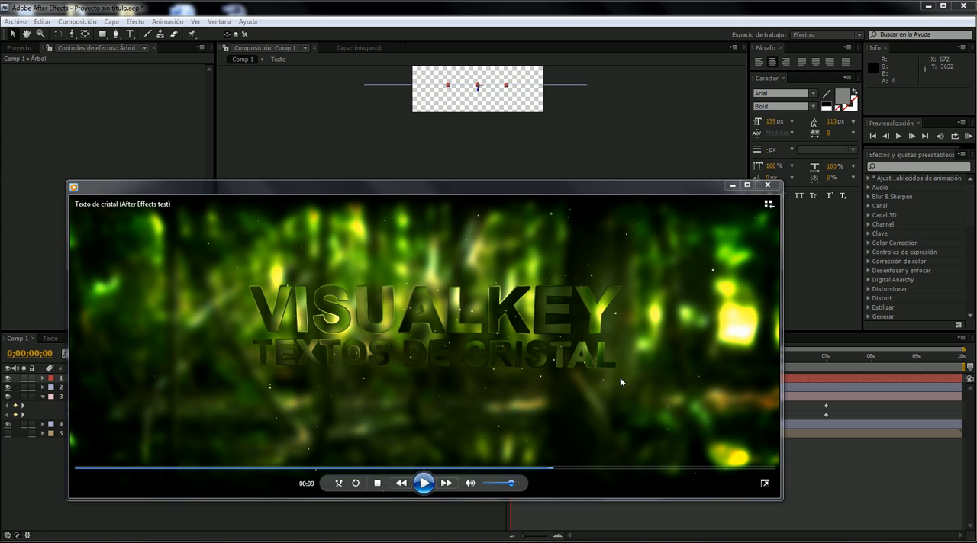
{"action": "double_click", "coordinate": [728, 200]}
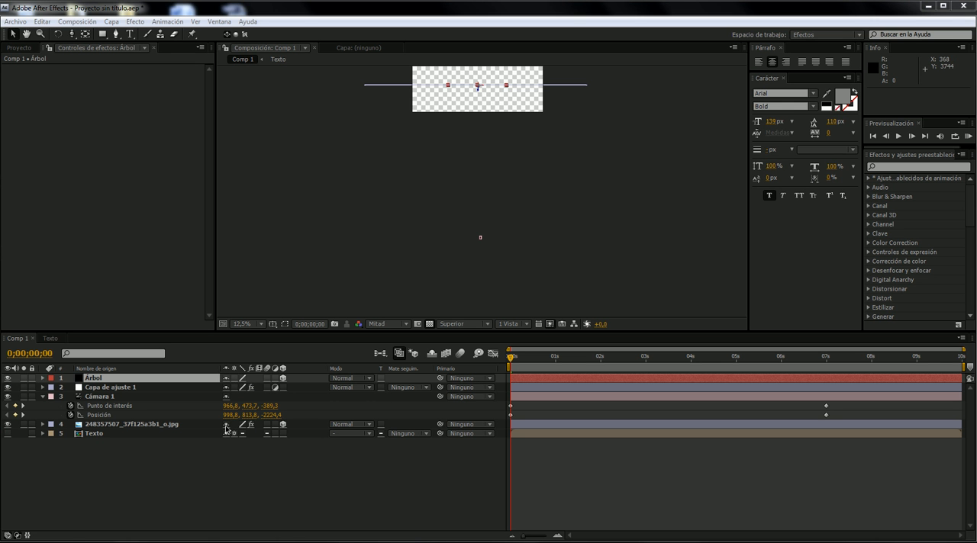
- Move the Árbol layer close in front of the camera, to a position of about X 840 and Z -1984
{"action": "left_click", "coordinate": [402, 187]}
{"action": "left_click_drag", "start_coordinate": [436, 141], "coordinate": [436, 174]}
{"action": "left_click", "coordinate": [128, 379]}
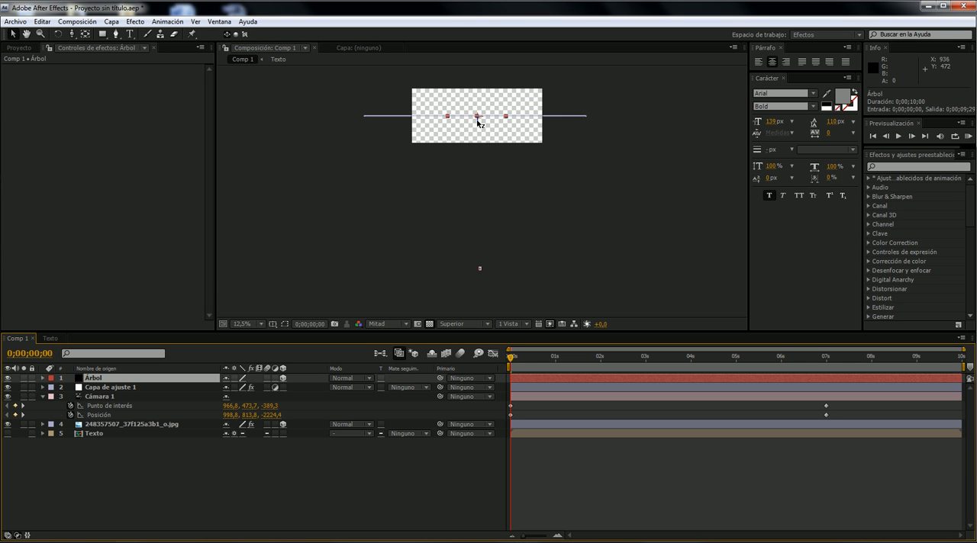
{"action": "left_click", "coordinate": [127, 397]}
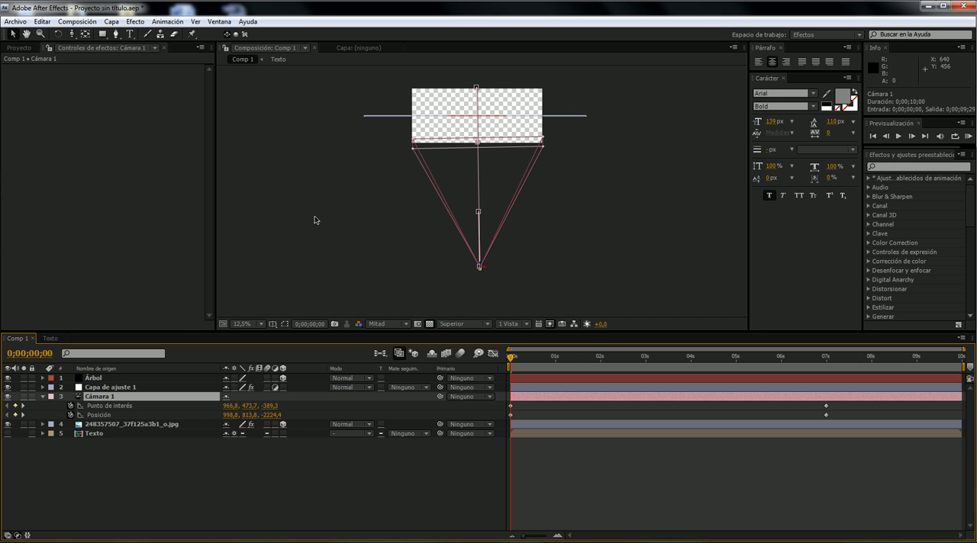
{"action": "left_click", "coordinate": [177, 378]}
{"action": "left_click_drag", "start_coordinate": [478, 121], "coordinate": [481, 268]}
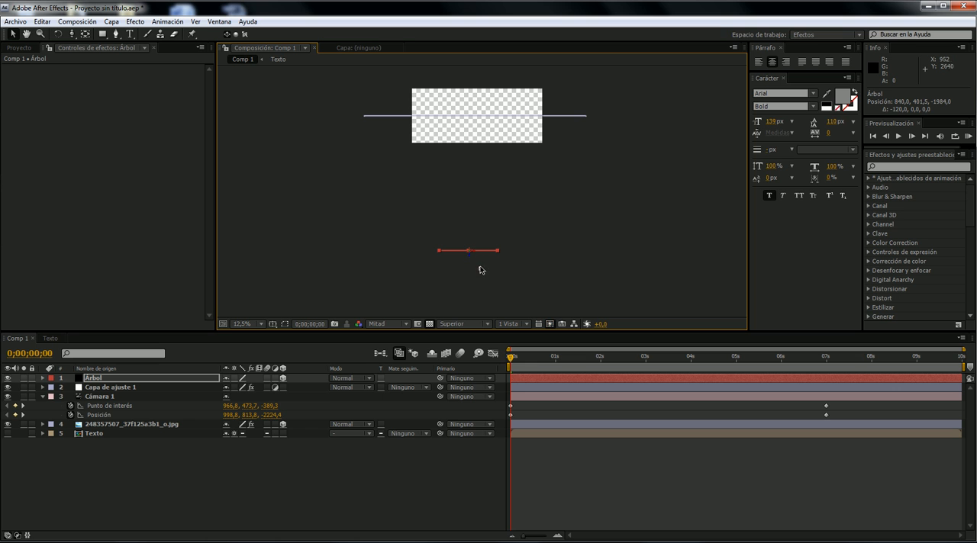
- Scrub the timeline with the camera selected to examine its path relative to the Árbol layer, and return to the start
{"action": "left_click_drag", "start_coordinate": [525, 356], "coordinate": [695, 366]}
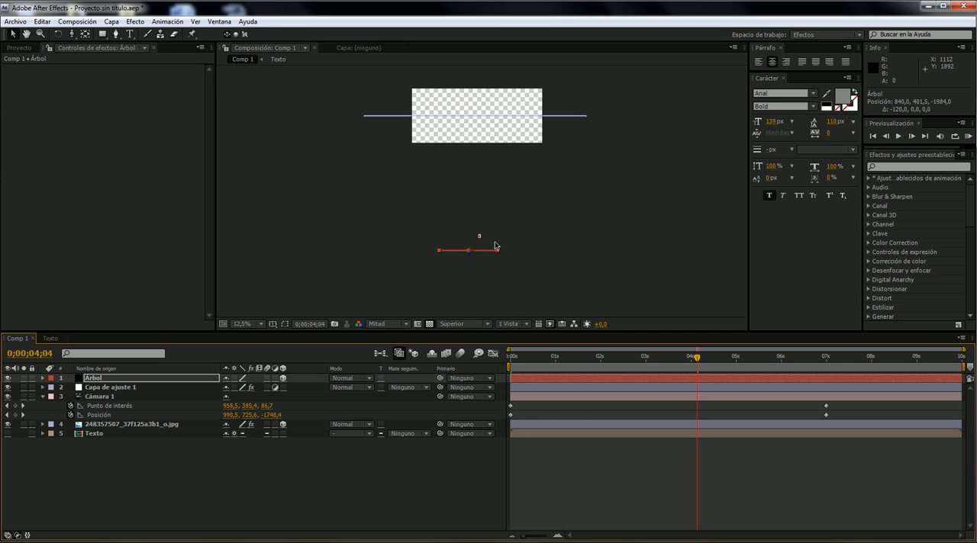
{"action": "scroll", "coordinate": [479, 251], "scroll_direction": "up", "scroll_amount": 1}
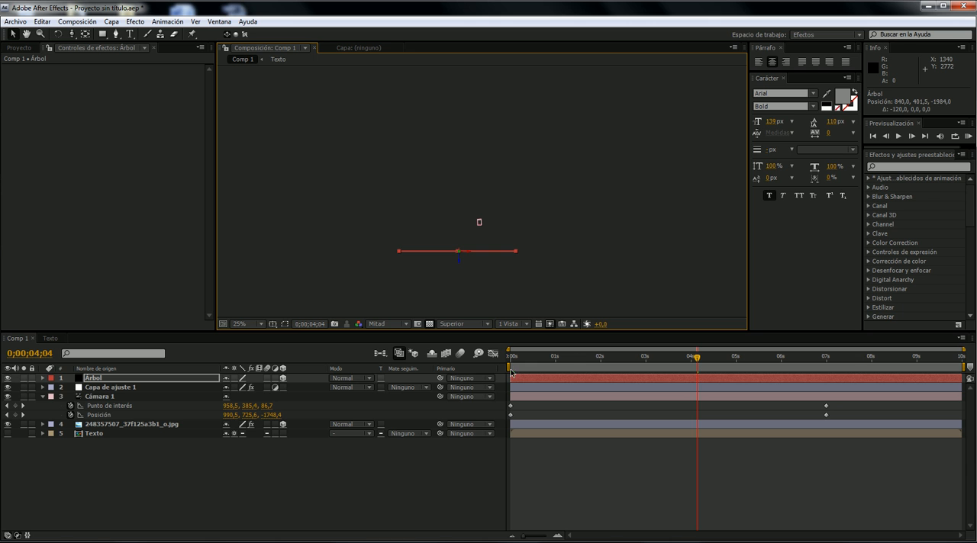
{"action": "left_click", "coordinate": [95, 397]}
{"action": "left_click_drag", "start_coordinate": [548, 360], "coordinate": [568, 361]}
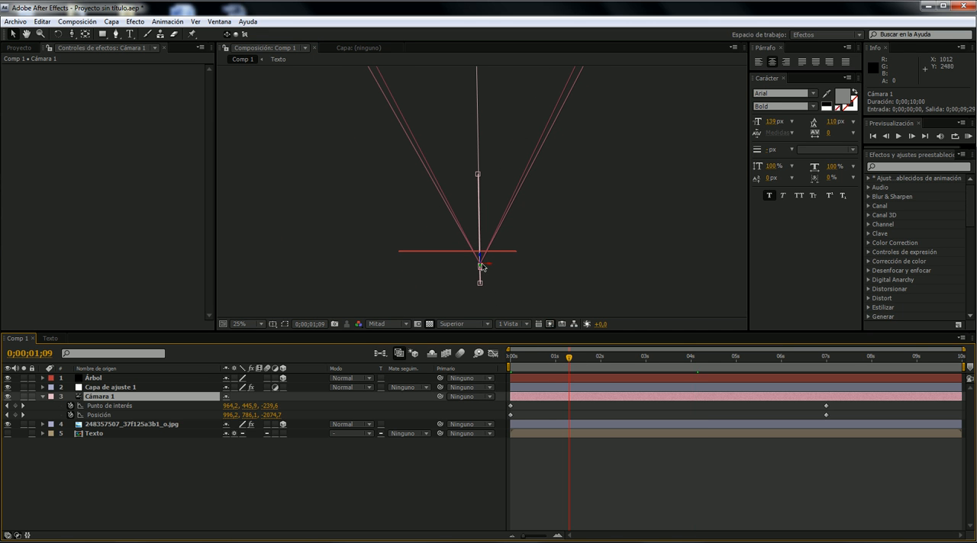
{"action": "left_click_drag", "start_coordinate": [559, 358], "coordinate": [510, 358]}
- Switch the composition from the Superior view to the Cámara 1 view
{"action": "left_click", "coordinate": [457, 323]}
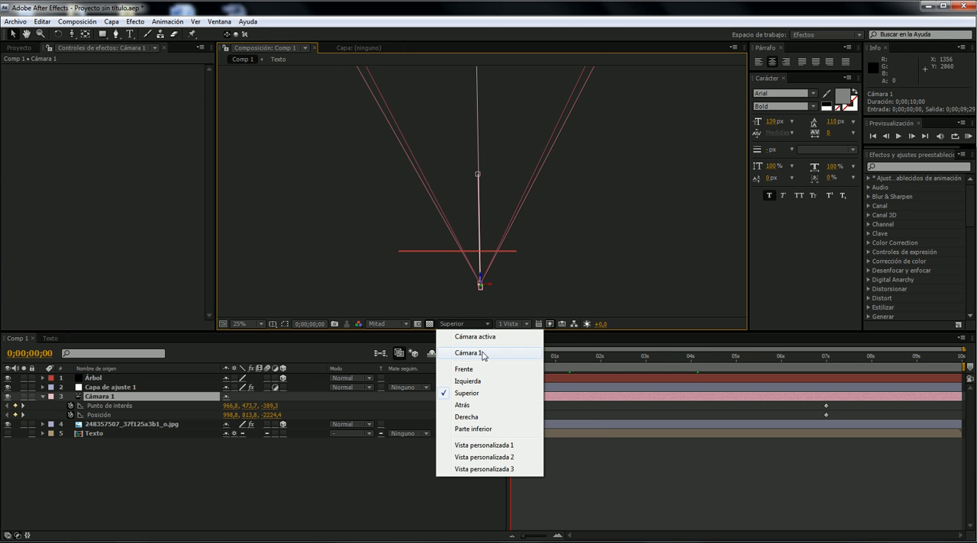
{"action": "left_click", "coordinate": [483, 353]}
{"action": "left_click_drag", "start_coordinate": [513, 126], "coordinate": [540, 310]}
{"action": "left_click_drag", "start_coordinate": [533, 360], "coordinate": [505, 365]}
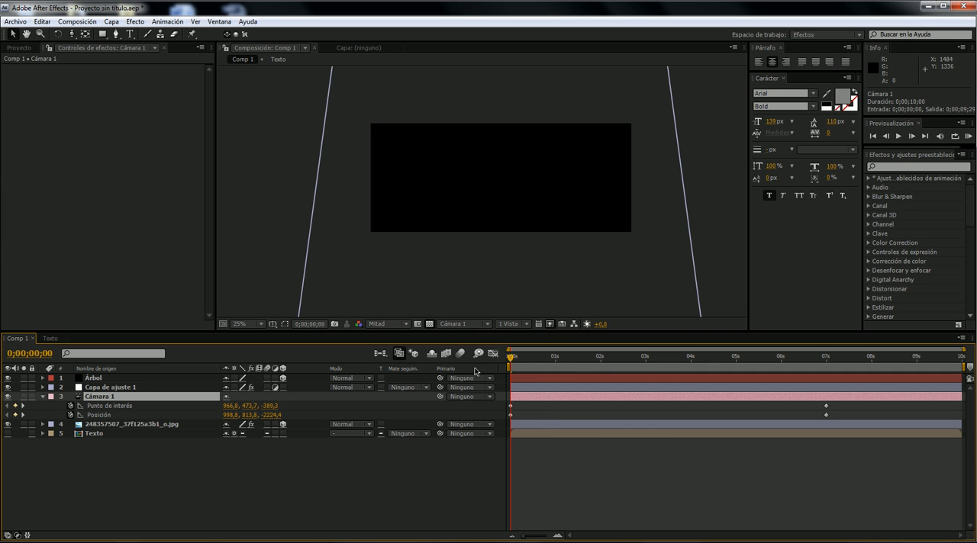
- Scale the Árbol layer to about 4,9, -33,1, -15,7 % and place it along the picture's left edge at about 844, 744, -1920
{"action": "left_click", "coordinate": [141, 379]}
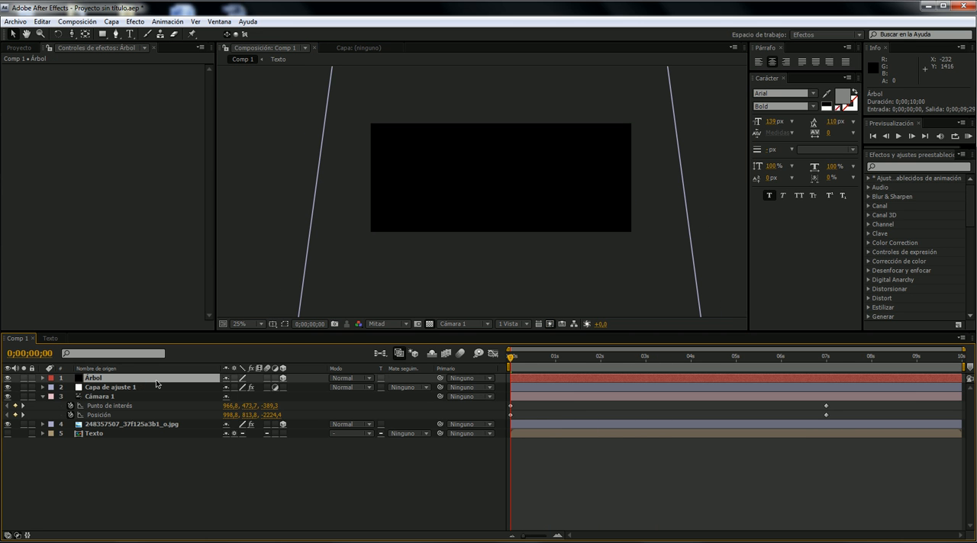
{"action": "key", "text": "s"}
{"action": "left_click_drag", "start_coordinate": [235, 391], "coordinate": [227, 388]}
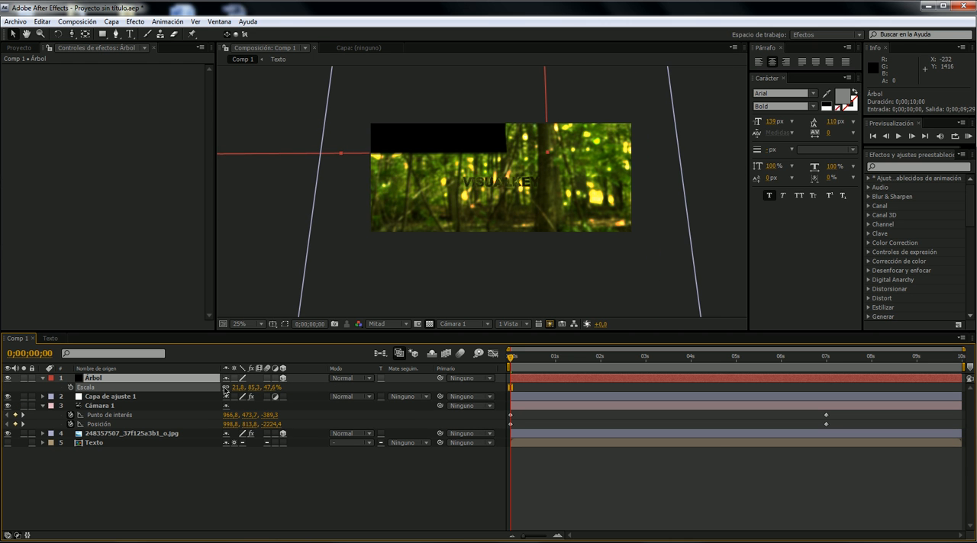
{"action": "left_click_drag", "start_coordinate": [346, 110], "coordinate": [364, 283]}
{"action": "left_click_drag", "start_coordinate": [237, 390], "coordinate": [222, 387]}
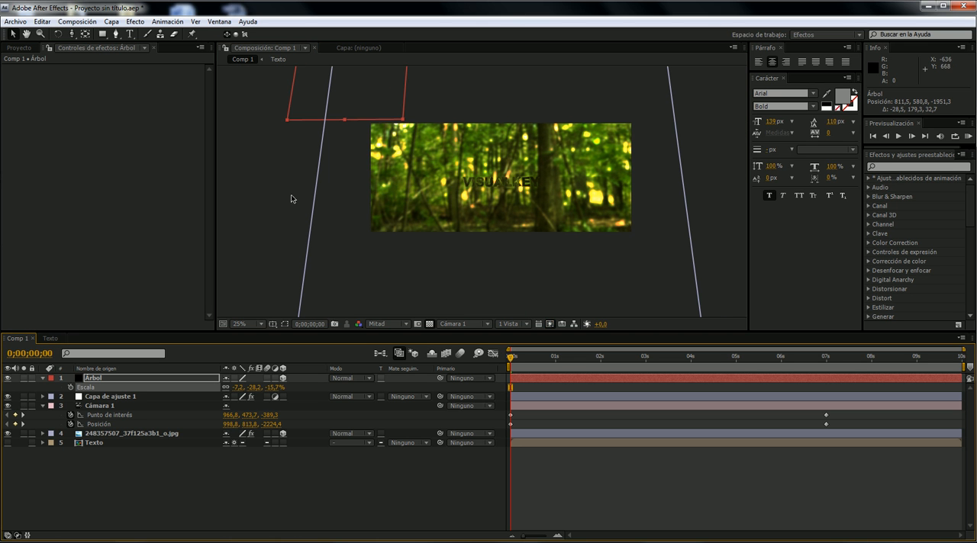
{"action": "left_click_drag", "start_coordinate": [360, 109], "coordinate": [391, 215]}
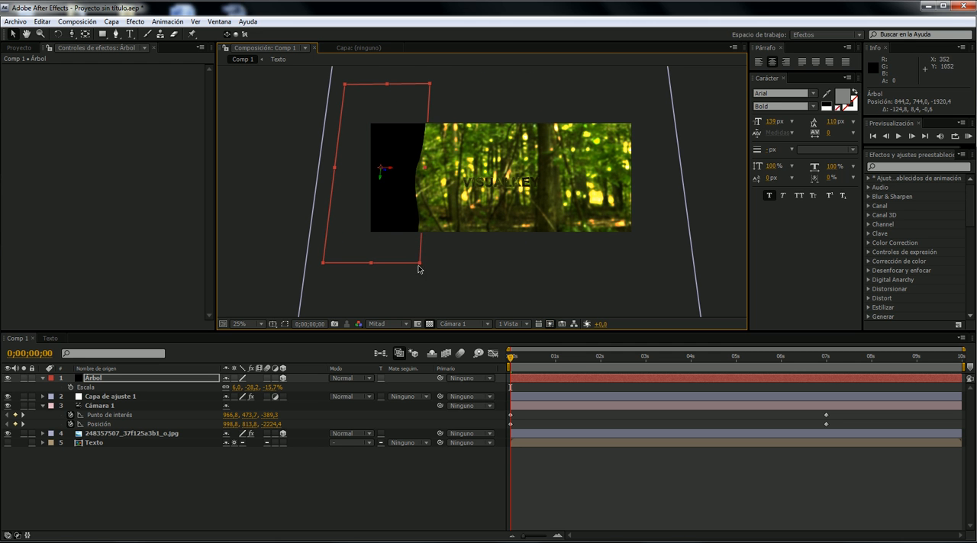
{"action": "mouse_move", "coordinate": [417, 265]}
{"action": "left_mouse_down"}
{"action": "mouse_move", "coordinate": [402, 283]}
{"action": "mouse_move", "coordinate": [410, 281]}
{"action": "left_mouse_up"}
- Apply a Gaussian blur (Desenfoque gaussiano) to the Árbol layer with a Difuminación of 37,1
{"action": "left_click", "coordinate": [153, 380]}
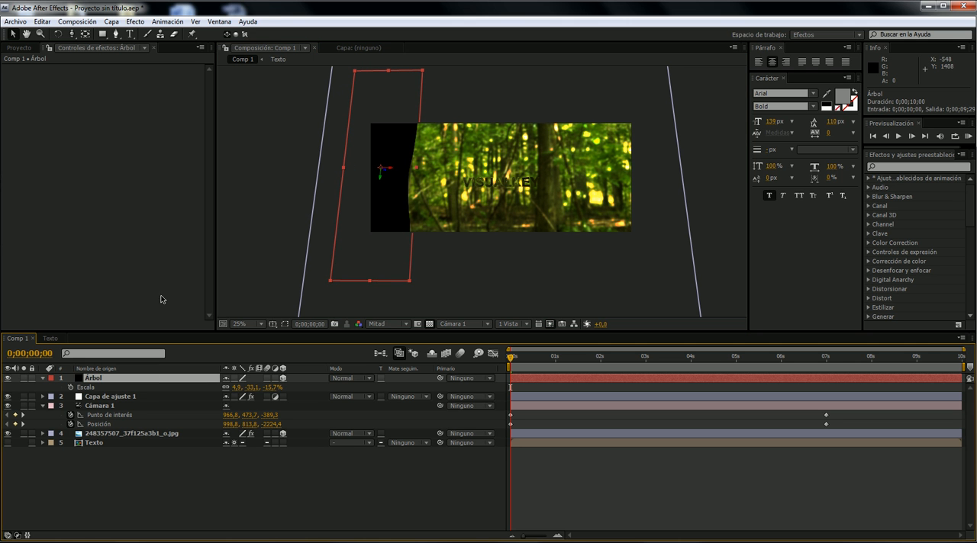
{"action": "right_click", "coordinate": [94, 148]}
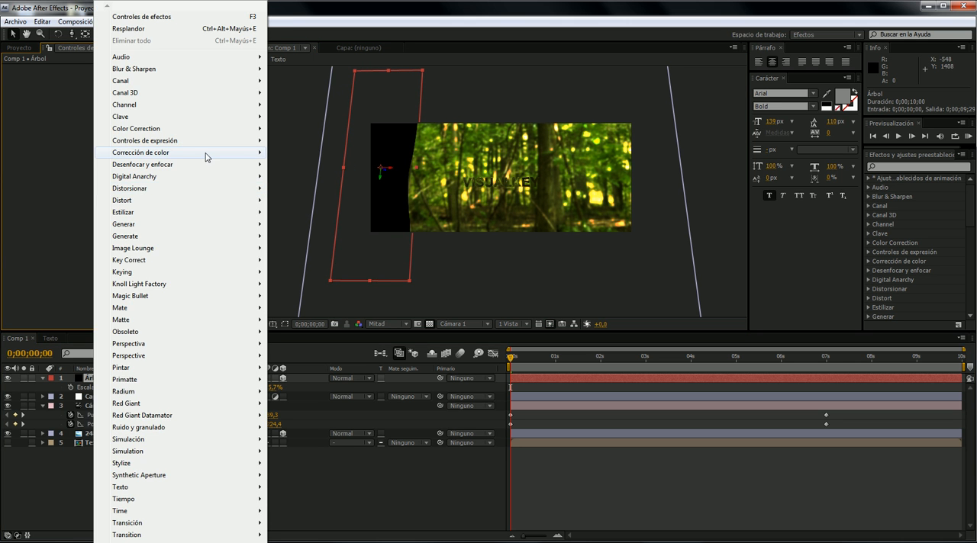
{"action": "mouse_move", "coordinate": [213, 167]}
{"action": "left_click", "coordinate": [340, 246]}
{"action": "left_click_drag", "start_coordinate": [136, 86], "coordinate": [157, 71]}
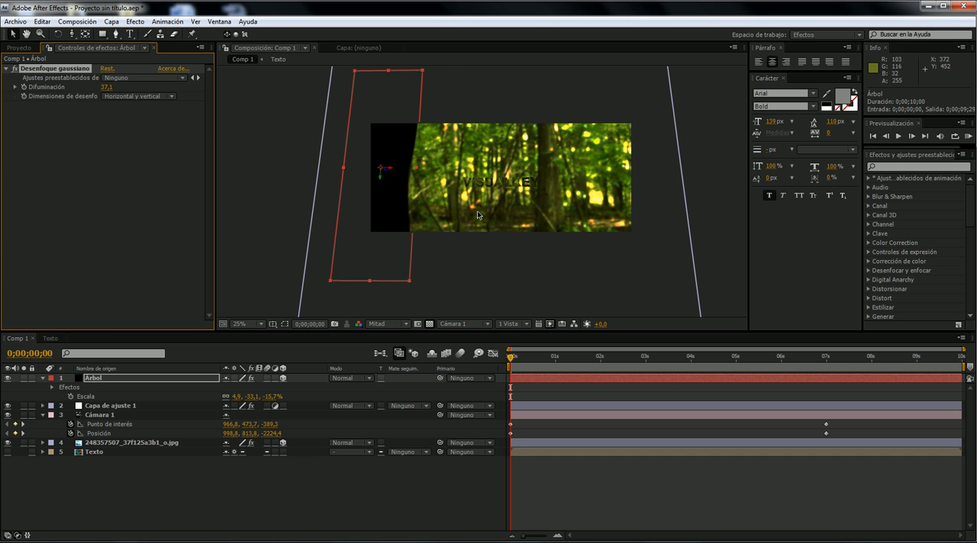
- Raise the Árbol layer's Difuminación to 136,7 and shift the trunk outward to X 814,2
{"action": "key", "text": "slash"}
{"action": "scroll", "coordinate": [437, 225], "scroll_direction": "down", "scroll_amount": 1}
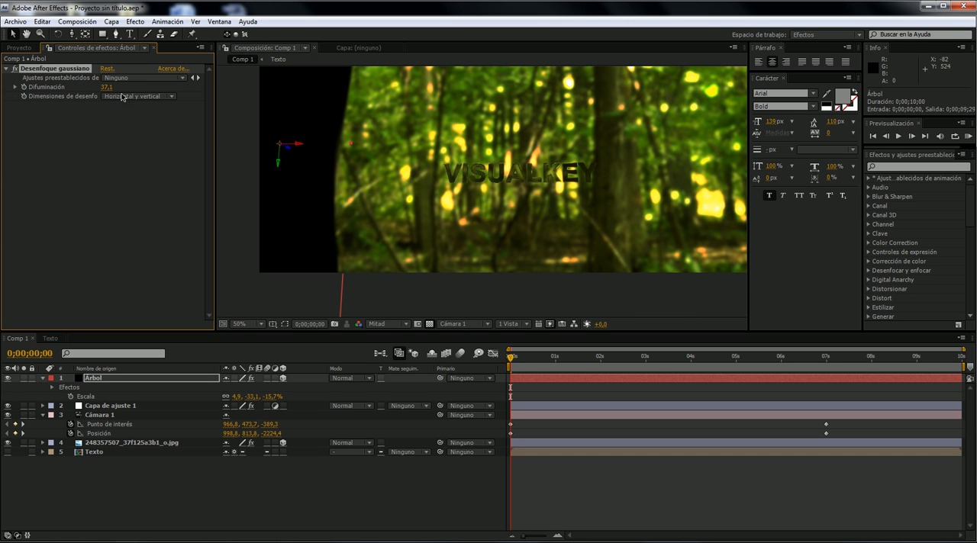
{"action": "left_click_drag", "start_coordinate": [109, 88], "coordinate": [182, 84]}
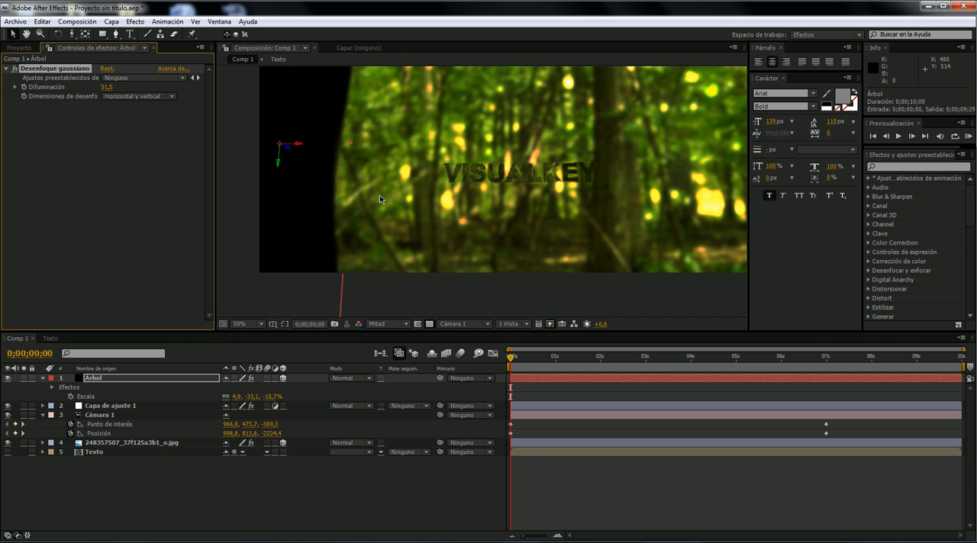
{"action": "left_click", "coordinate": [99, 90]}
{"action": "left_click_drag", "start_coordinate": [112, 87], "coordinate": [147, 83]}
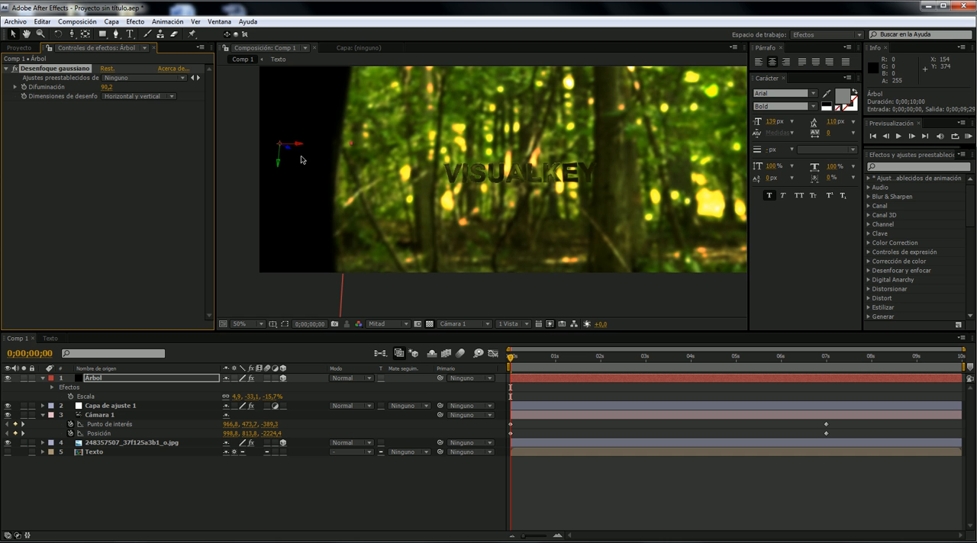
{"action": "left_click_drag", "start_coordinate": [303, 145], "coordinate": [280, 145]}
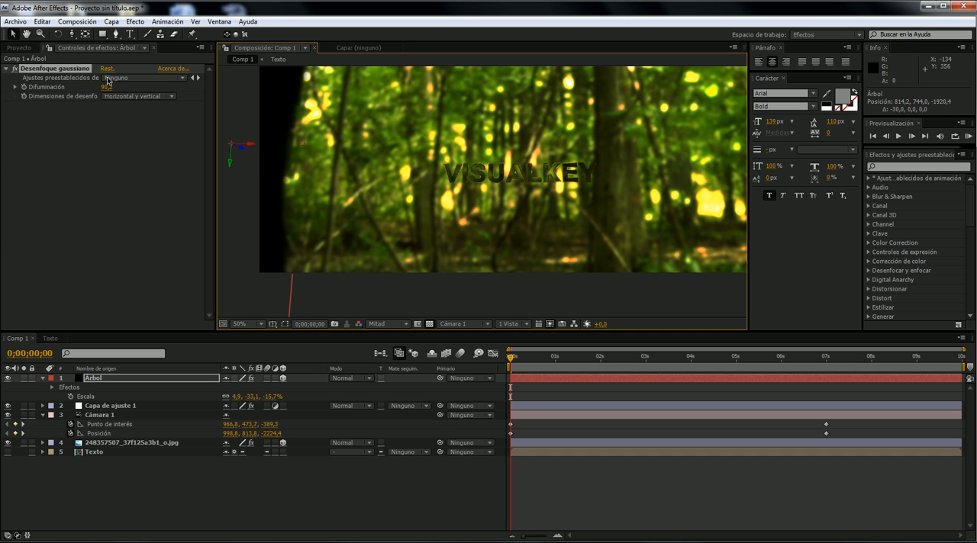
{"action": "left_click_drag", "start_coordinate": [161, 76], "coordinate": [325, 79]}
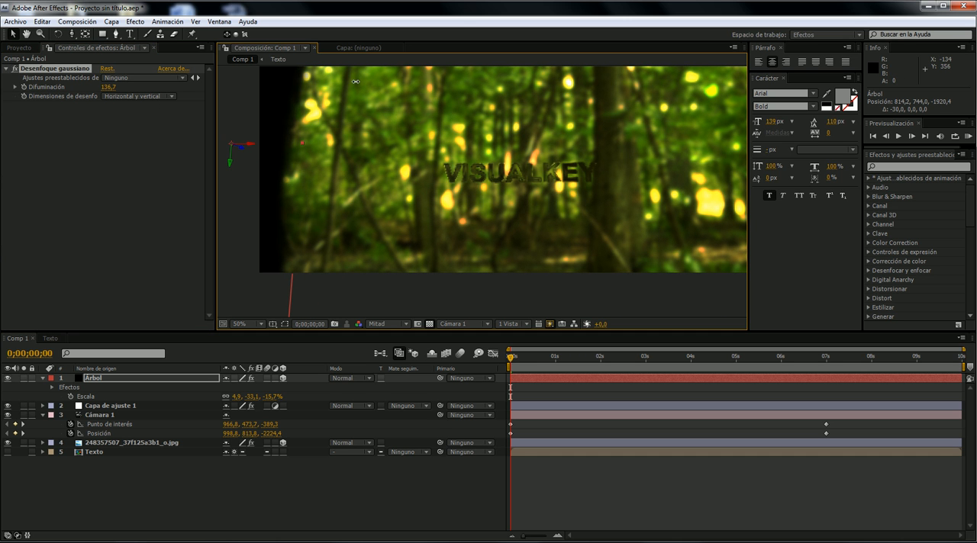
{"action": "mouse_move", "coordinate": [525, 357]}
{"action": "left_mouse_down"}
{"action": "mouse_move", "coordinate": [511, 356]}
{"action": "mouse_move", "coordinate": [534, 356]}
{"action": "mouse_move", "coordinate": [510, 357]}
{"action": "mouse_move", "coordinate": [556, 356]}
{"action": "mouse_move", "coordinate": [511, 356]}
{"action": "left_mouse_up"}
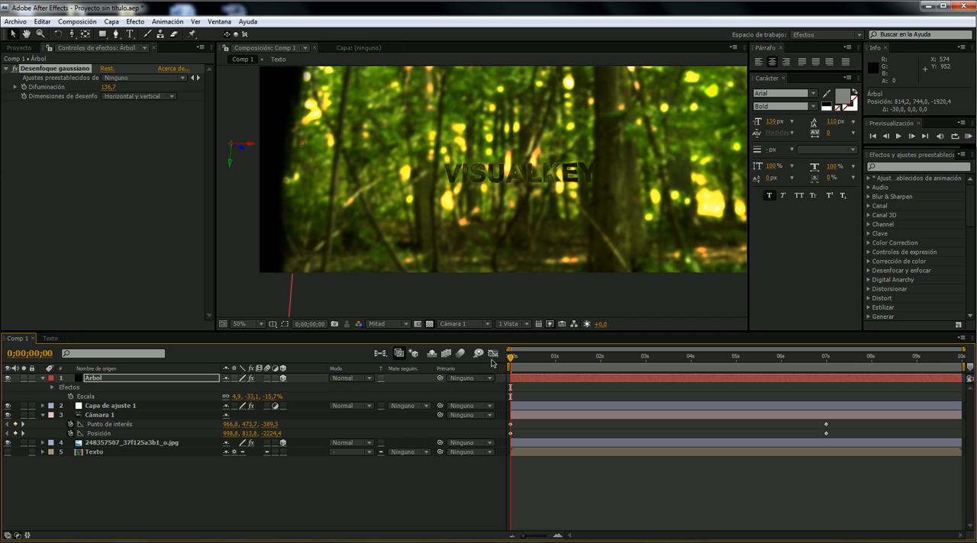
{"action": "mouse_move", "coordinate": [517, 363]}
{"action": "left_mouse_down"}
{"action": "mouse_move", "coordinate": [537, 357]}
{"action": "mouse_move", "coordinate": [510, 357]}
{"action": "left_mouse_up"}
- Duplicate the Árbol layer and move the copy to X 1135,2 on the picture's right side
{"action": "left_click", "coordinate": [138, 379]}
{"action": "key", "text": "ctrl+d"}
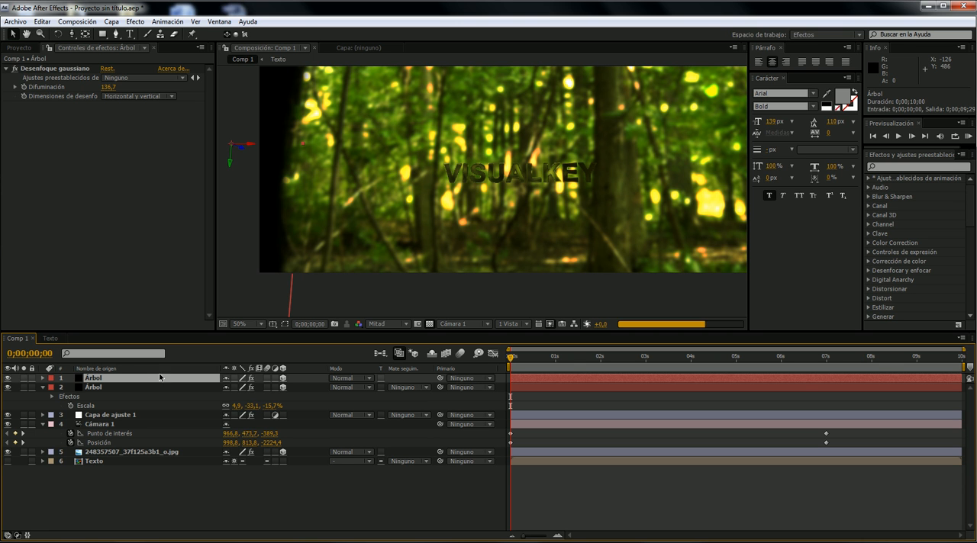
{"action": "left_click_drag", "start_coordinate": [257, 148], "coordinate": [661, 167]}
{"action": "left_click_drag", "start_coordinate": [563, 177], "coordinate": [496, 192]}
{"action": "key", "text": "ctrl+z"}
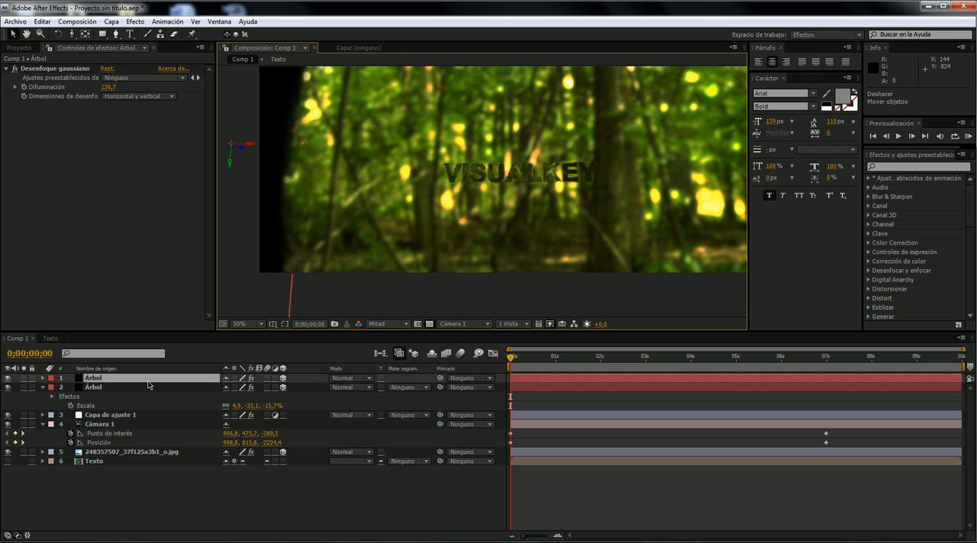
{"action": "key", "text": "p"}
{"action": "left_click_drag", "start_coordinate": [237, 387], "coordinate": [404, 378]}
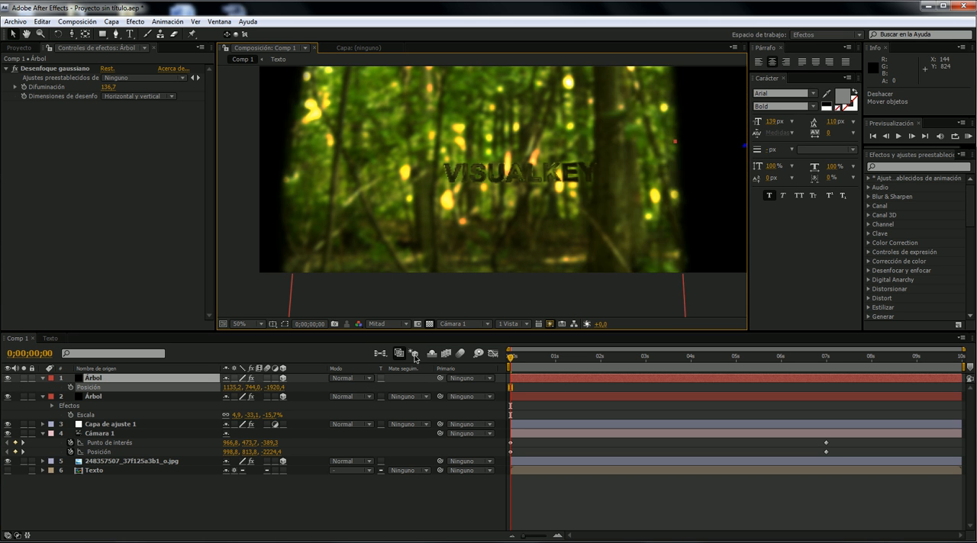
- Push the Árbol copy farther from the camera, to a position of about 1178,6, 733,7, -1767,6
{"action": "left_click_drag", "start_coordinate": [532, 272], "coordinate": [462, 283]}
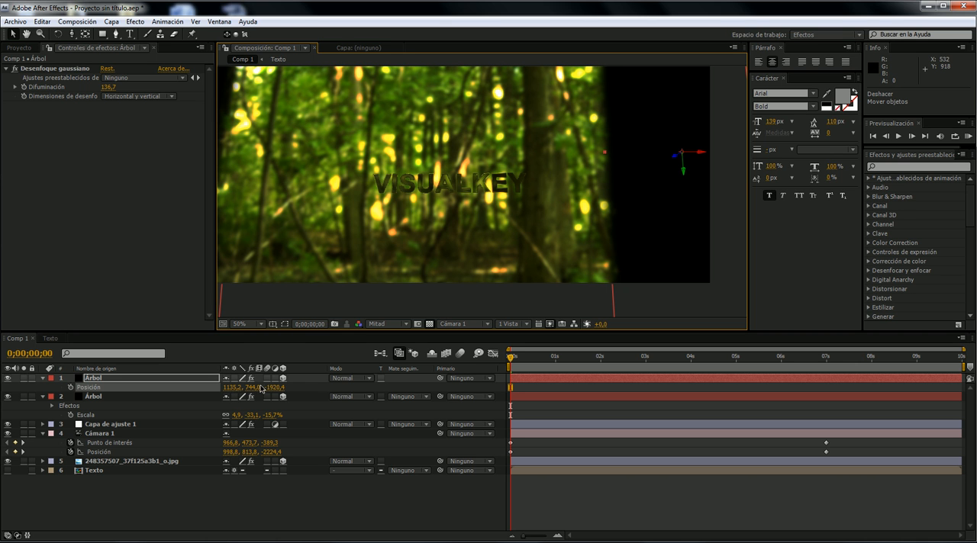
{"action": "left_click_drag", "start_coordinate": [254, 388], "coordinate": [360, 382]}
{"action": "left_click_drag", "start_coordinate": [490, 187], "coordinate": [522, 194]}
{"action": "left_click_drag", "start_coordinate": [691, 199], "coordinate": [688, 162]}
- Rotate the Árbol copy to a Z orientation of 1,8° and scrub the start of the timeline to check it
{"action": "left_click", "coordinate": [59, 35]}
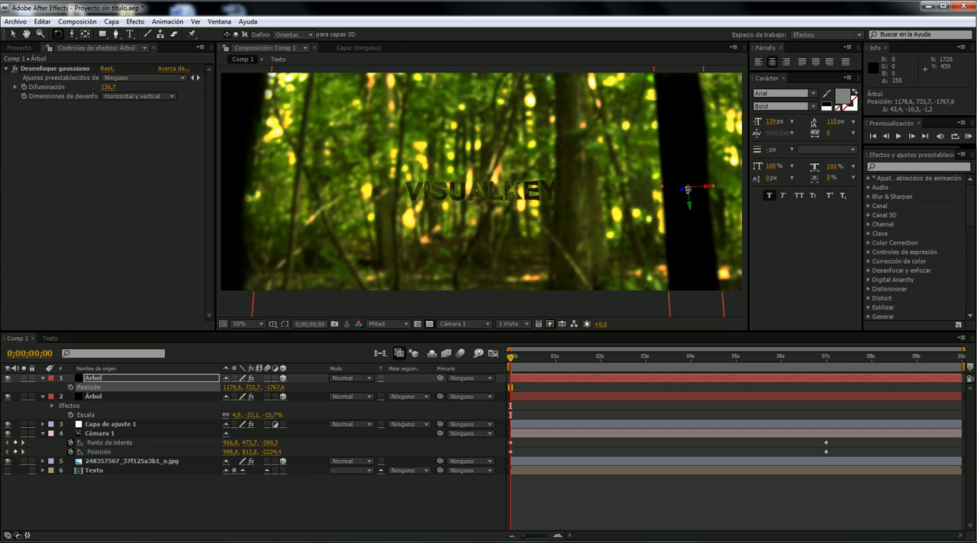
{"action": "left_click_drag", "start_coordinate": [681, 190], "coordinate": [681, 190]}
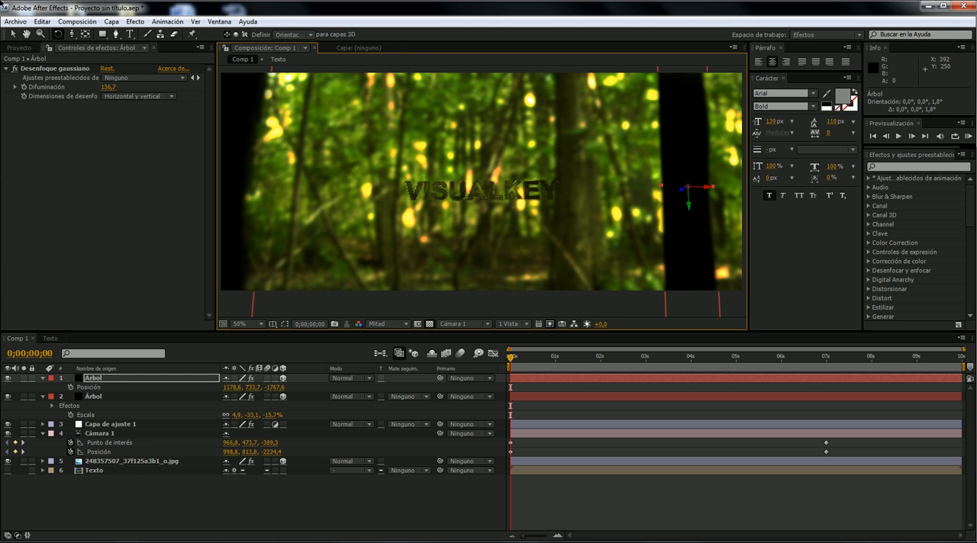
{"action": "left_click", "coordinate": [13, 33]}
{"action": "mouse_move", "coordinate": [514, 359]}
{"action": "left_mouse_down"}
{"action": "mouse_move", "coordinate": [544, 360]}
{"action": "mouse_move", "coordinate": [509, 360]}
{"action": "left_mouse_up"}
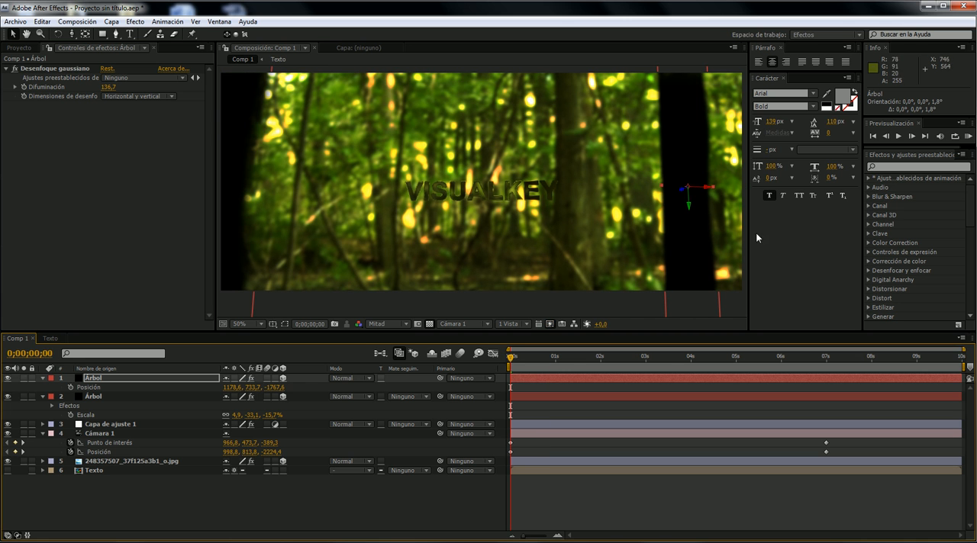
{"action": "mouse_move", "coordinate": [517, 359]}
{"action": "left_mouse_down"}
{"action": "mouse_move", "coordinate": [567, 347]}
{"action": "mouse_move", "coordinate": [509, 354]}
{"action": "left_mouse_up"}
{"action": "left_click_drag", "start_coordinate": [549, 227], "coordinate": [565, 231]}
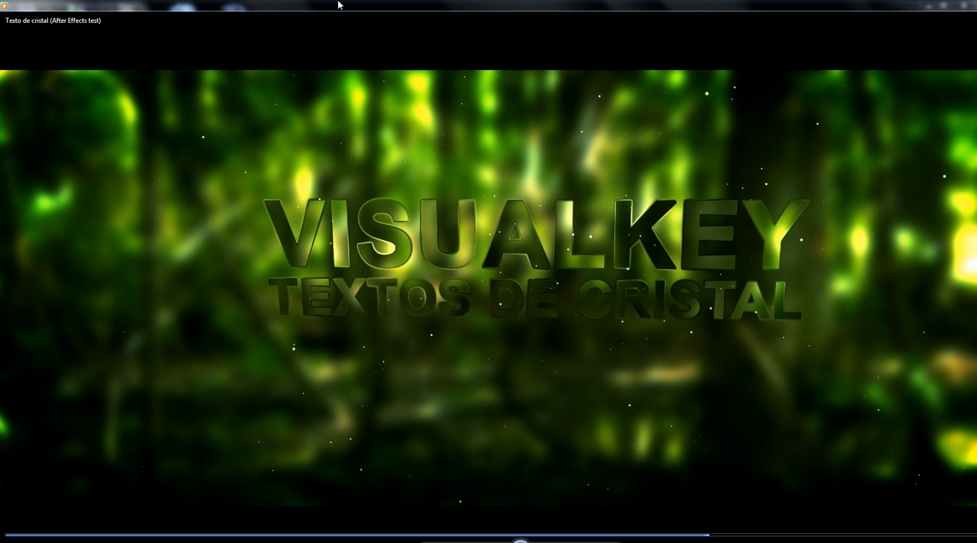
- Play the reference video to about 00:02 to examine the shading of the right-hand trunk, and minimize the player
{"action": "left_click_drag", "start_coordinate": [339, 6], "coordinate": [360, 44]}
{"action": "left_click_drag", "start_coordinate": [217, 332], "coordinate": [96, 332]}
{"action": "left_click", "coordinate": [373, 347]}
{"action": "left_click", "coordinate": [374, 344]}
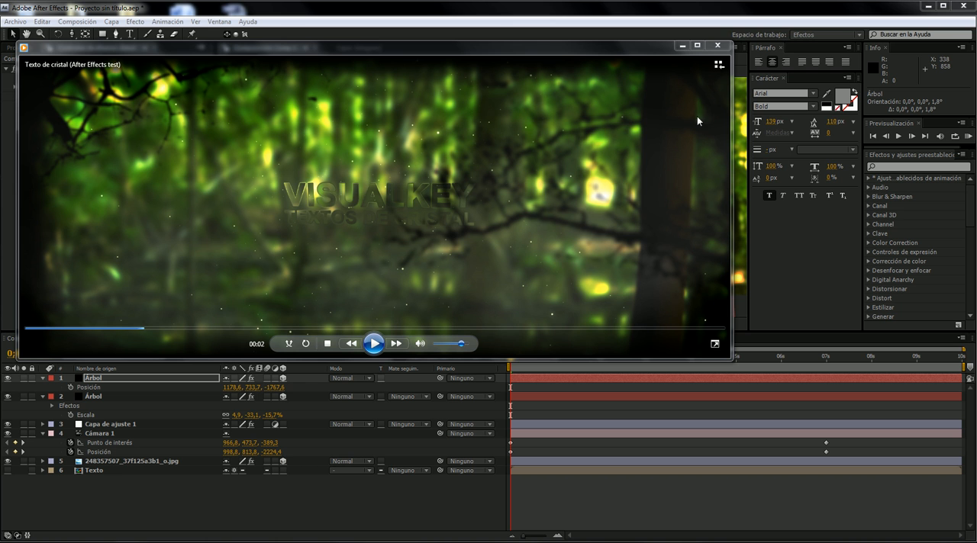
{"action": "left_click", "coordinate": [683, 47]}
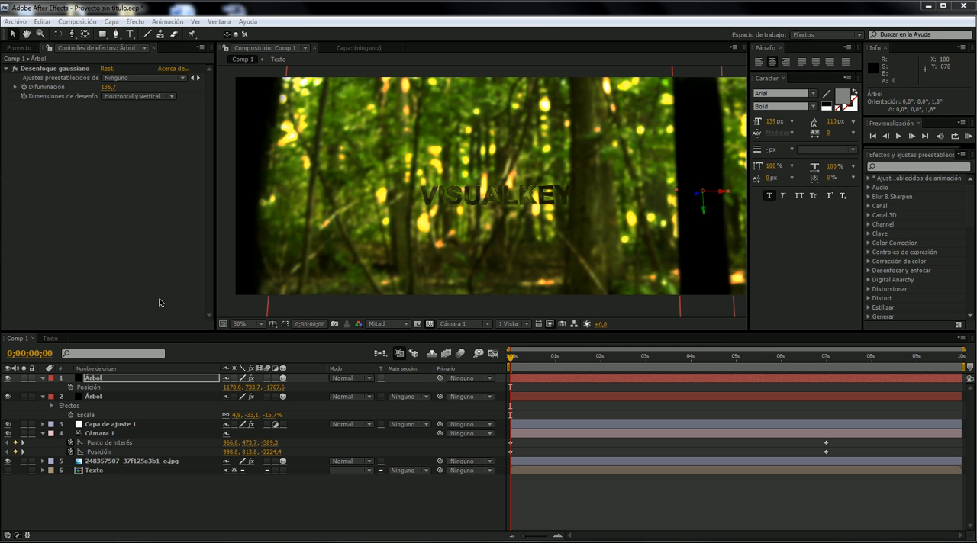
- Apply the Pendiente gradient effect from the Generar category to the Árbol copy
{"action": "right_click", "coordinate": [112, 380]}
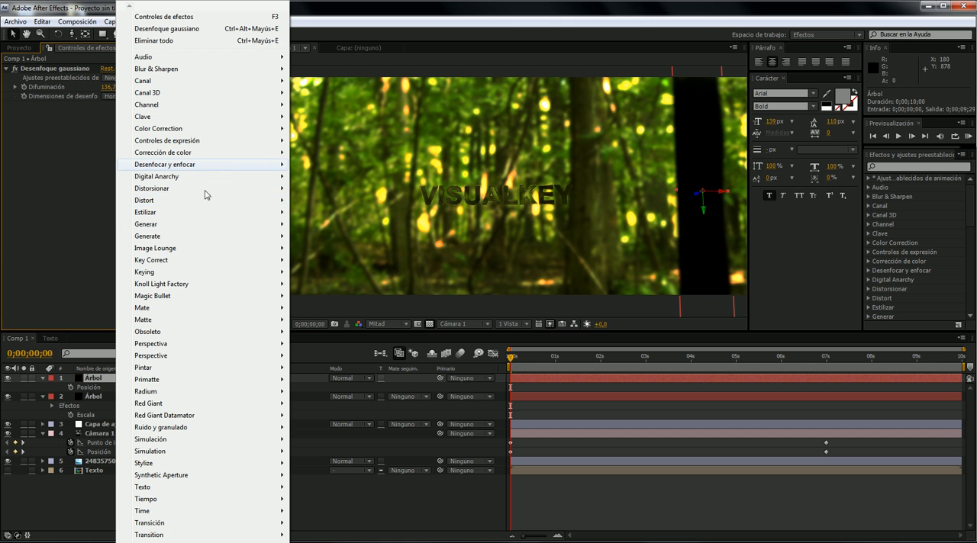
{"action": "mouse_move", "coordinate": [248, 224]}
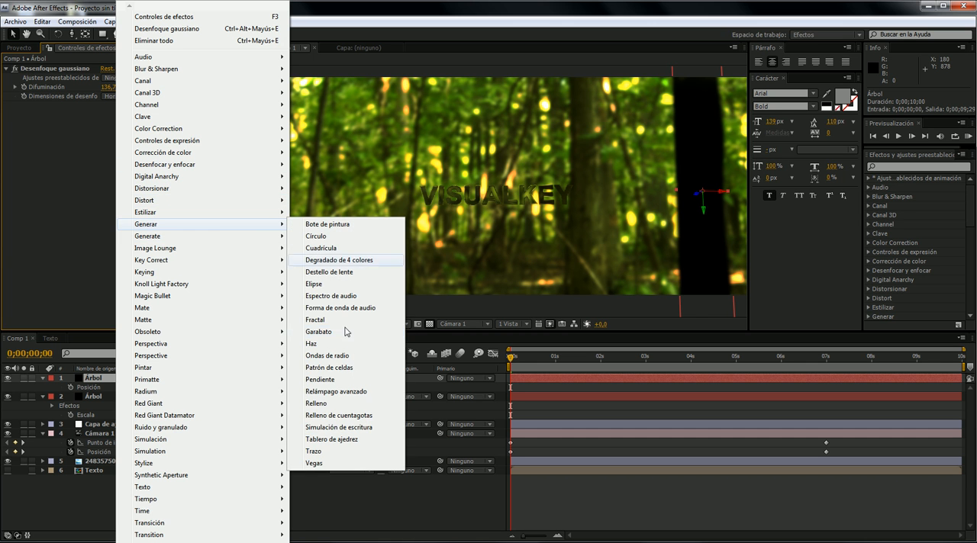
{"action": "left_click", "coordinate": [342, 386]}
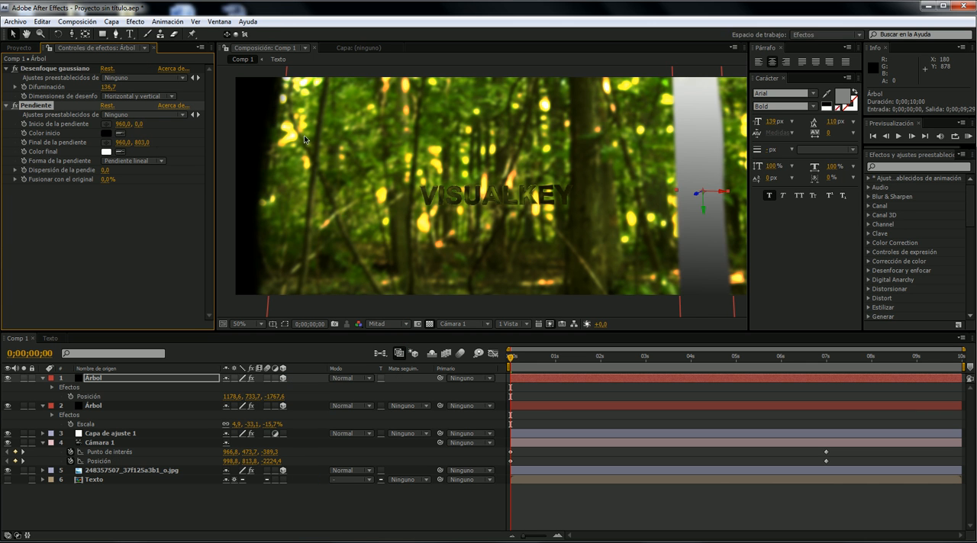
- Place the Pendiente start point at about 893,5, 426,4 and its end point at about 8665,2, 490,7 for a sideways gradient
{"action": "scroll", "coordinate": [556, 194], "scroll_direction": "down", "scroll_amount": 3}
{"action": "scroll", "coordinate": [583, 219], "scroll_direction": "down", "scroll_amount": 1}
{"action": "scroll", "coordinate": [572, 214], "scroll_direction": "up", "scroll_amount": 3}
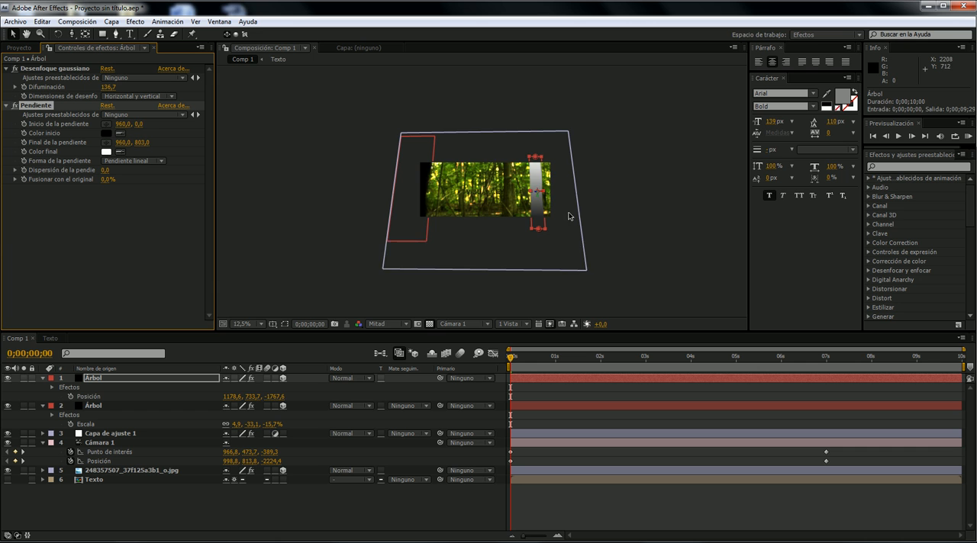
{"action": "left_click_drag", "start_coordinate": [593, 266], "coordinate": [573, 189]}
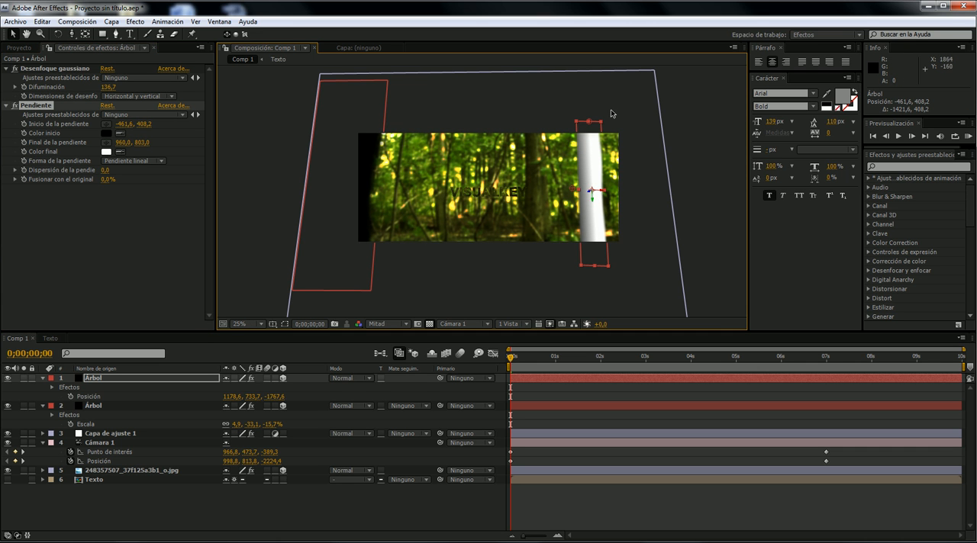
{"action": "left_click_drag", "start_coordinate": [588, 122], "coordinate": [695, 179]}
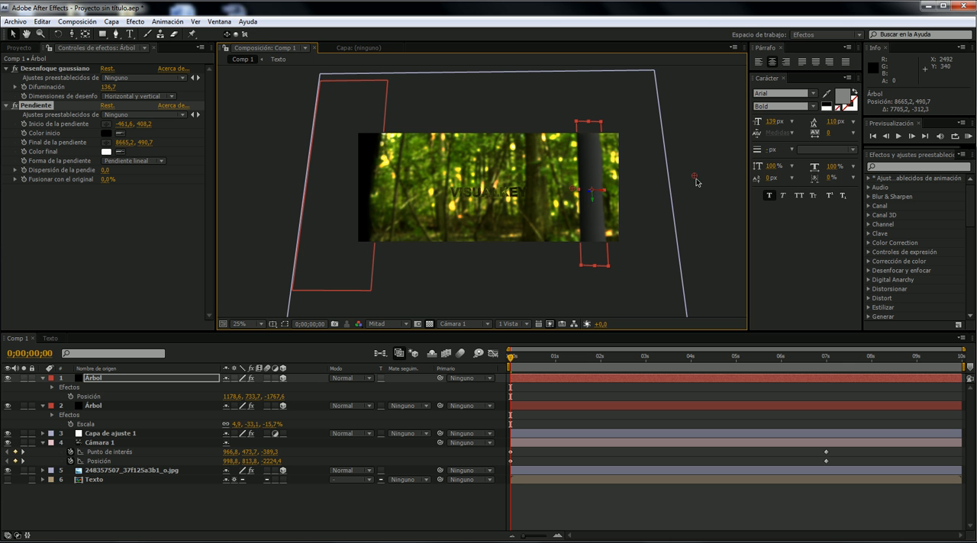
{"action": "left_click_drag", "start_coordinate": [571, 192], "coordinate": [593, 189]}
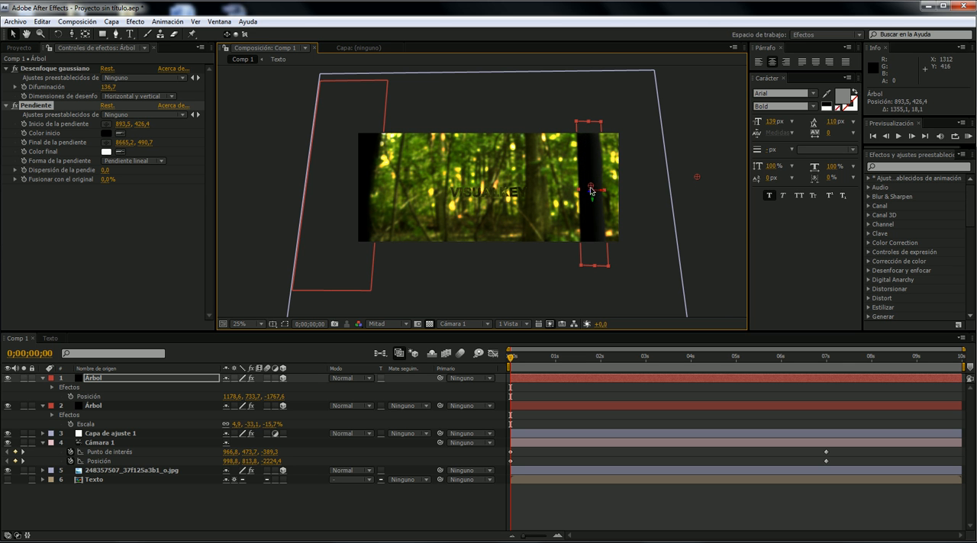
- Set the Color final of the Pendiente effect to light gray CDCDCD and check the trunk at the start of the timeline
{"action": "scroll", "coordinate": [593, 186], "scroll_direction": "up", "scroll_amount": 3}
{"action": "scroll", "coordinate": [603, 176], "scroll_direction": "down", "scroll_amount": 2}
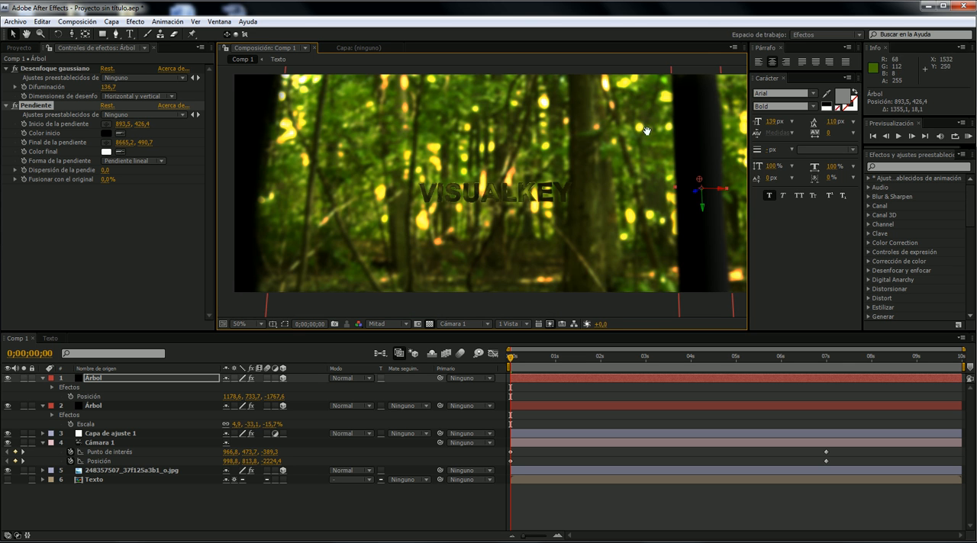
{"action": "key", "text": "space"}
{"action": "left_click_drag", "start_coordinate": [704, 84], "coordinate": [674, 102]}
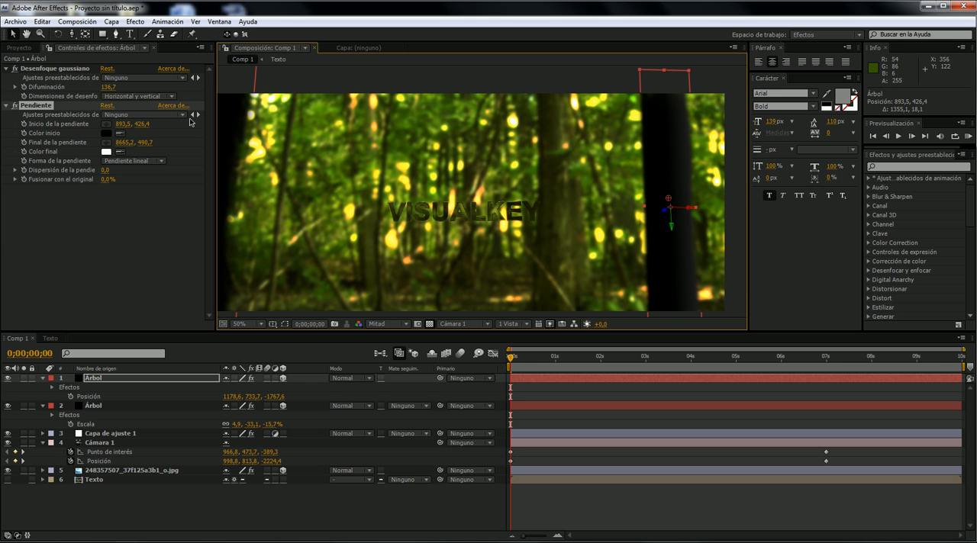
{"action": "left_click", "coordinate": [106, 151]}
{"action": "left_click_drag", "start_coordinate": [734, 348], "coordinate": [677, 357]}
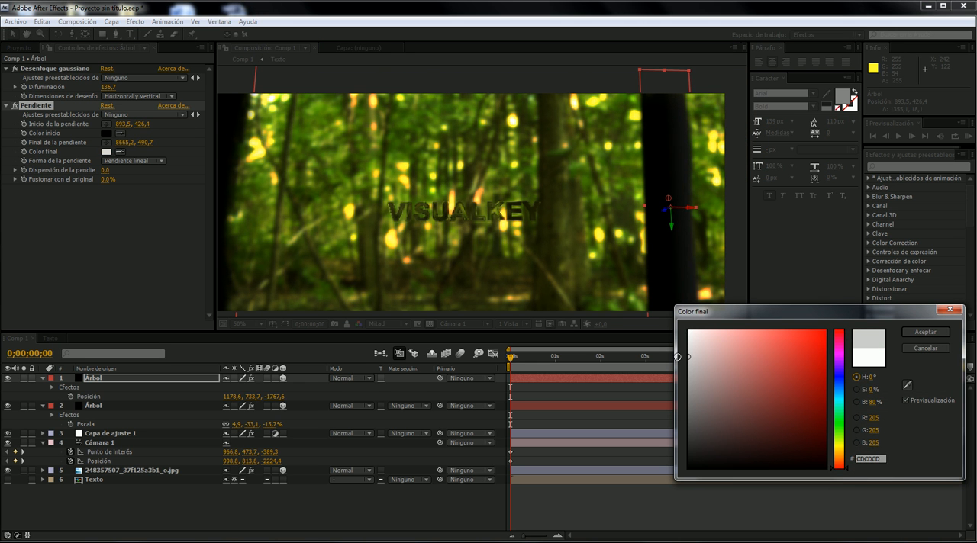
{"action": "left_click", "coordinate": [916, 336]}
{"action": "mouse_move", "coordinate": [615, 141]}
{"action": "left_mouse_down"}
{"action": "mouse_move", "coordinate": [650, 128]}
{"action": "mouse_move", "coordinate": [623, 139]}
{"action": "left_mouse_up"}
{"action": "left_click_drag", "start_coordinate": [523, 360], "coordinate": [439, 357]}
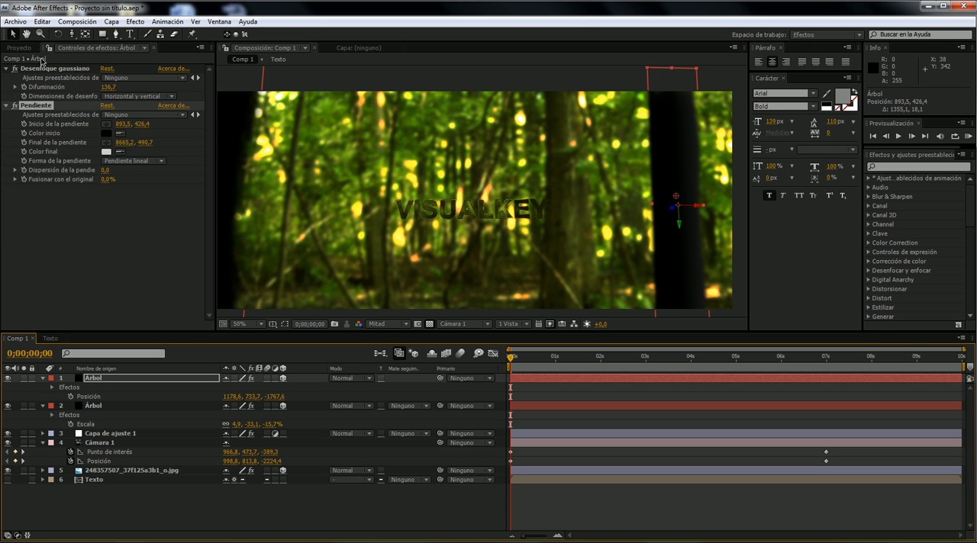
- Open the Archivos tutorial 34.Texto de cristal folder and select the treeShape01BG.jpg image
{"action": "key", "text": "ctrl+i"}
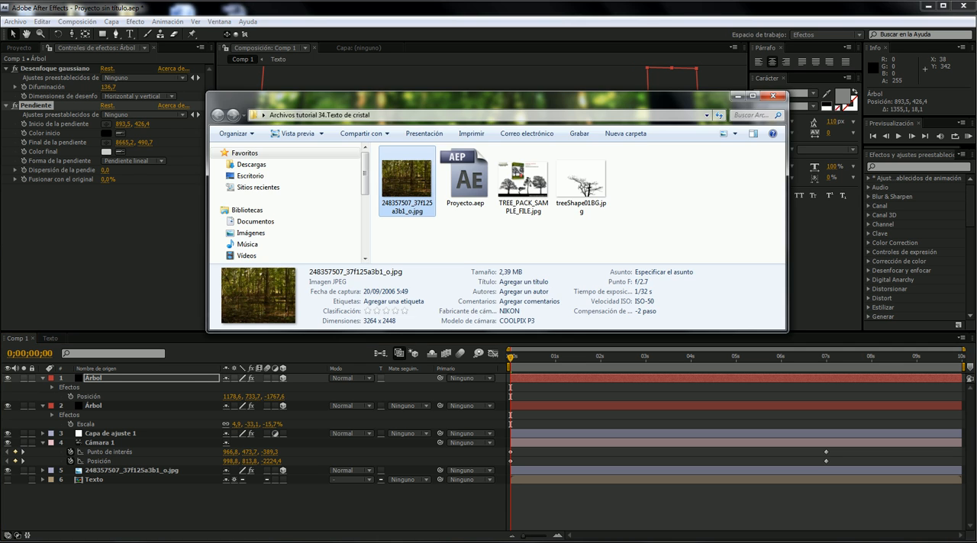
{"action": "left_click", "coordinate": [562, 198]}
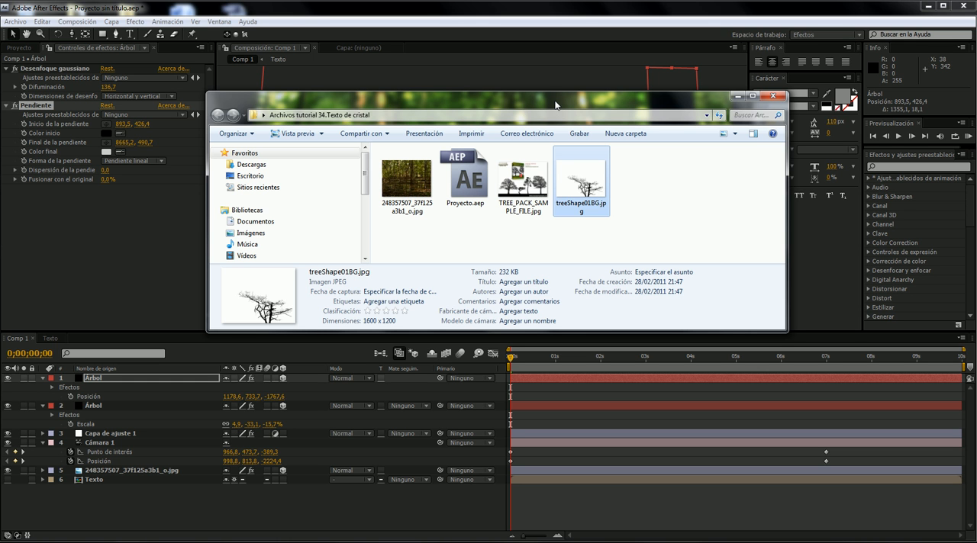
- Look up the After Effects tutorial 34.Paisaje nevado 3D on visualkey.net and examine its downloadable files section
{"action": "left_click_drag", "start_coordinate": [552, 105], "coordinate": [481, 98]}
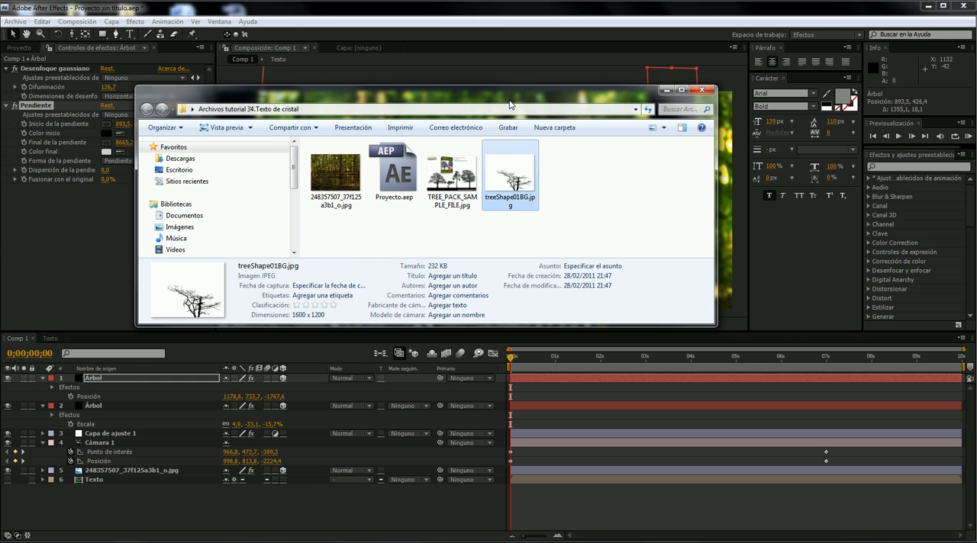
{"action": "left_click", "coordinate": [145, 542]}
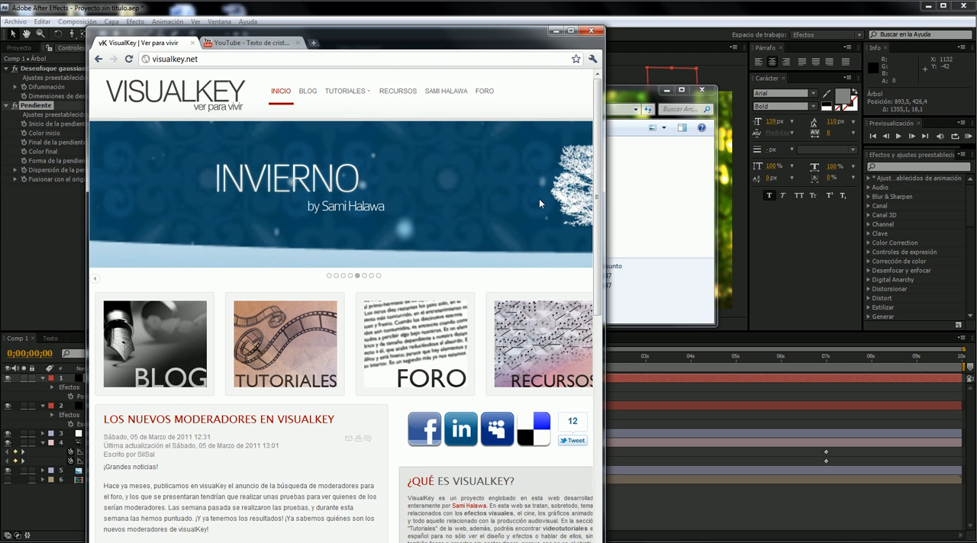
{"action": "mouse_move", "coordinate": [348, 108]}
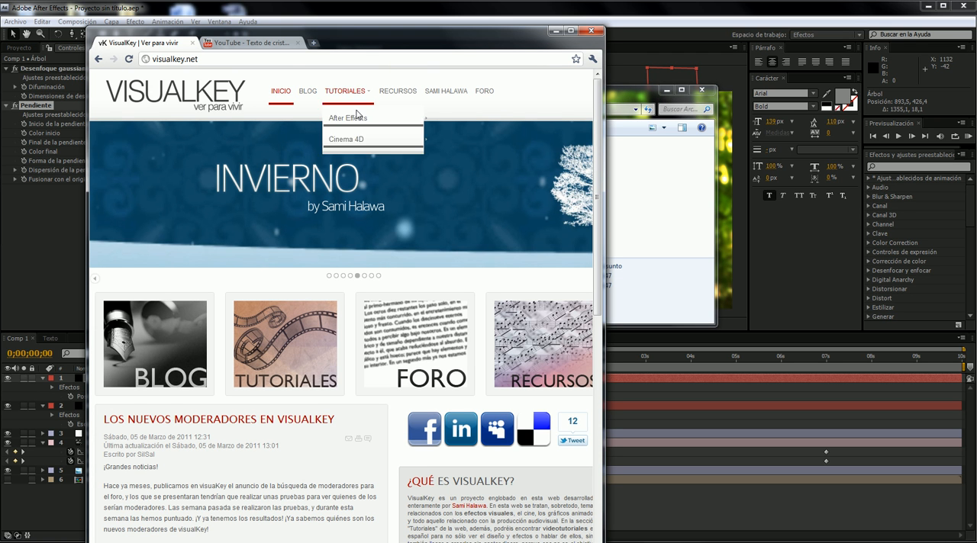
{"action": "left_click", "coordinate": [307, 60]}
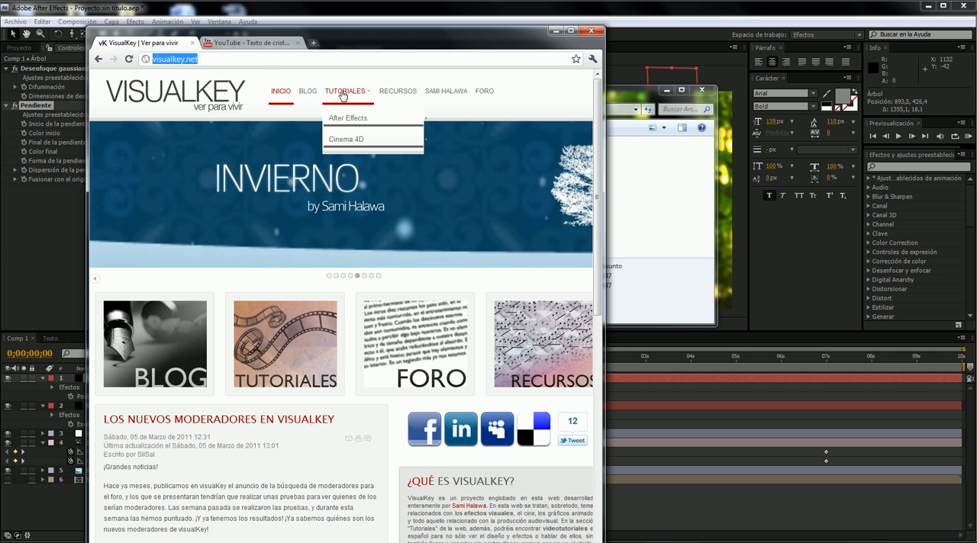
{"action": "left_click", "coordinate": [343, 117]}
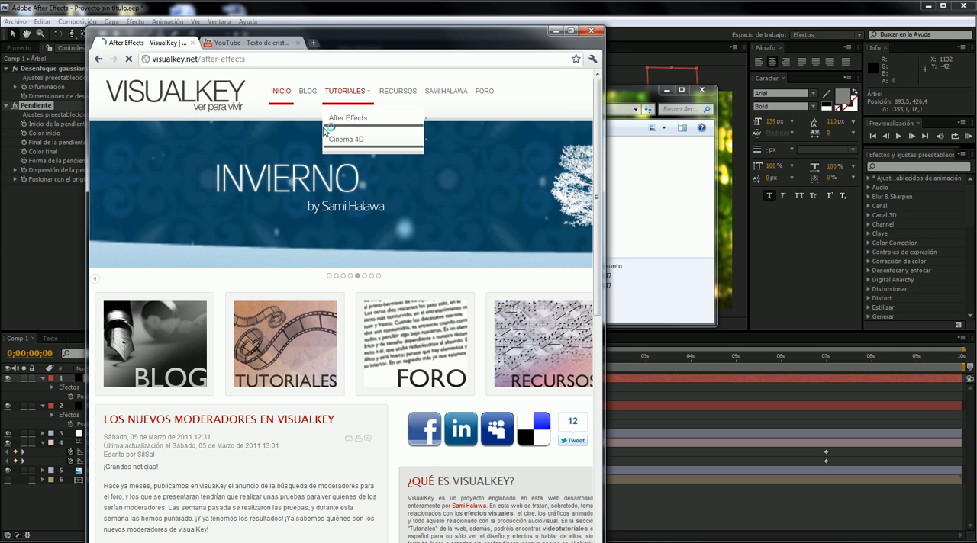
{"action": "scroll", "coordinate": [328, 236], "scroll_direction": "down", "scroll_amount": 10}
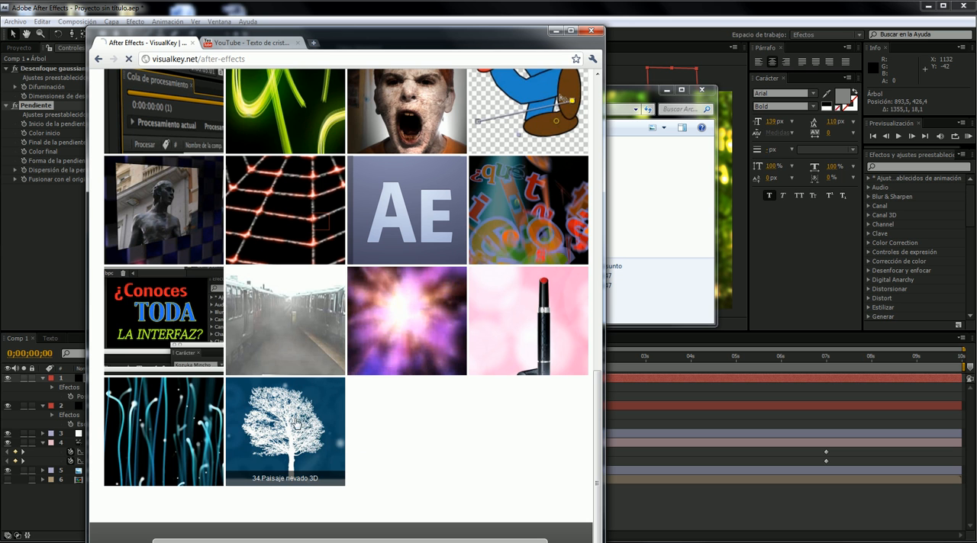
{"action": "left_click", "coordinate": [319, 429]}
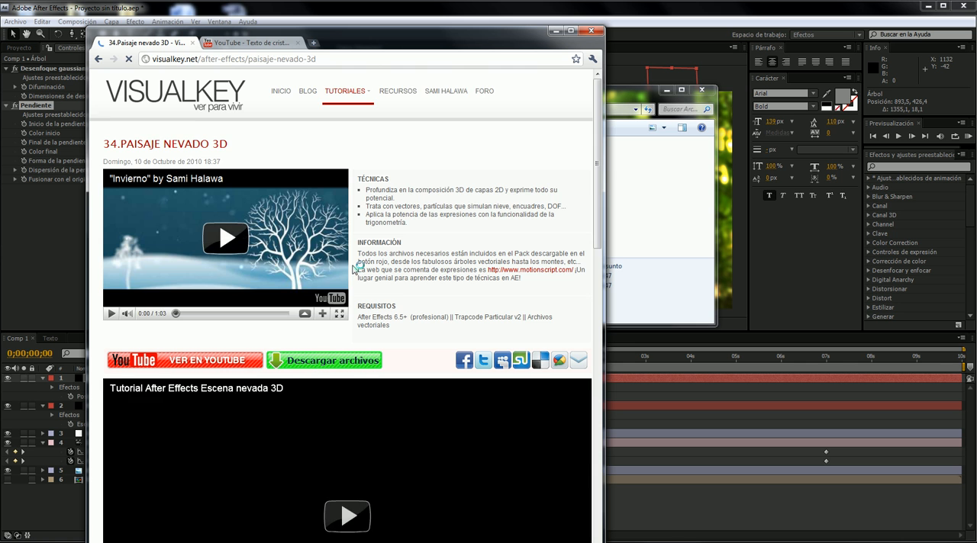
{"action": "scroll", "coordinate": [359, 274], "scroll_direction": "down", "scroll_amount": 2}
{"action": "left_click", "coordinate": [556, 32]}
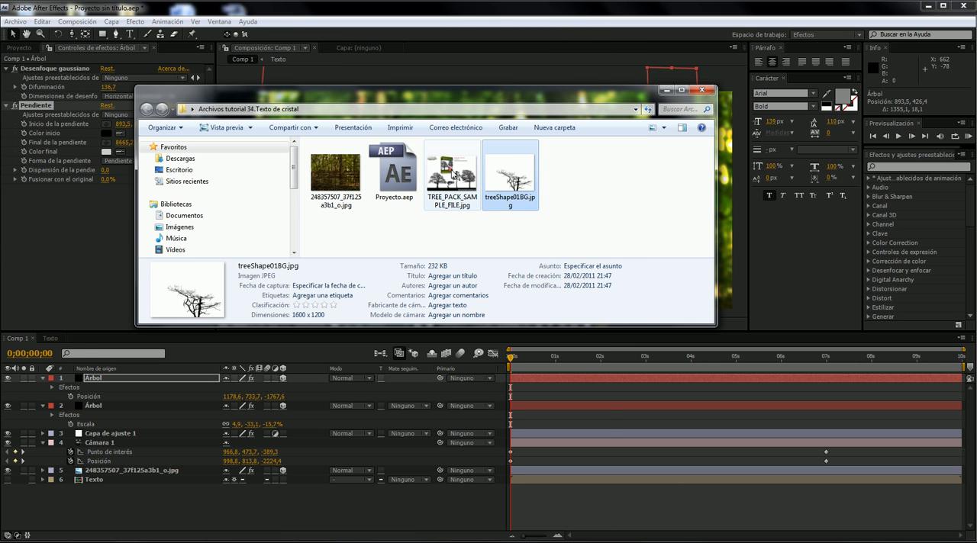
- Preview the TREE_PACK_SAMPLE_FILE.jpg image from the tutorial folder
{"action": "left_click", "coordinate": [454, 174]}
{"action": "double_click", "coordinate": [457, 174]}
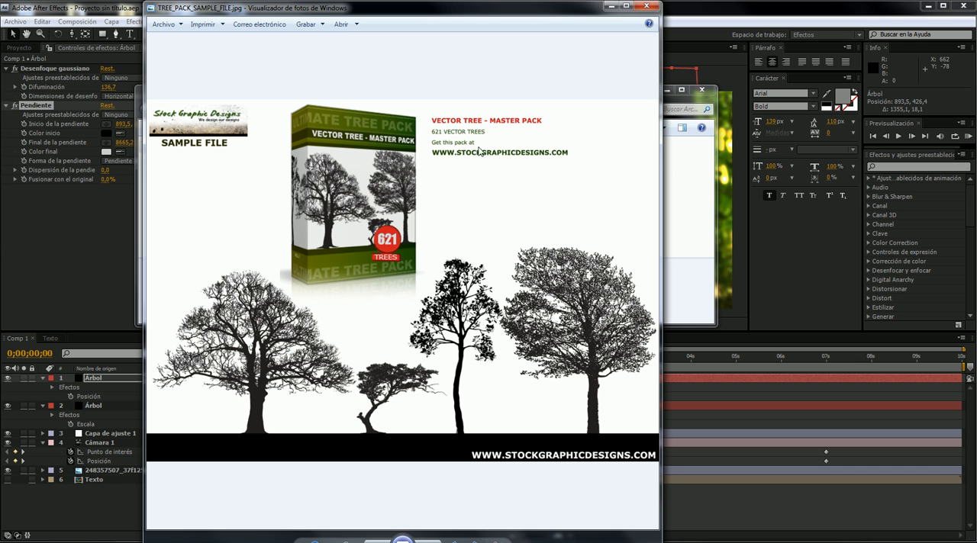
{"action": "left_click", "coordinate": [646, 6]}
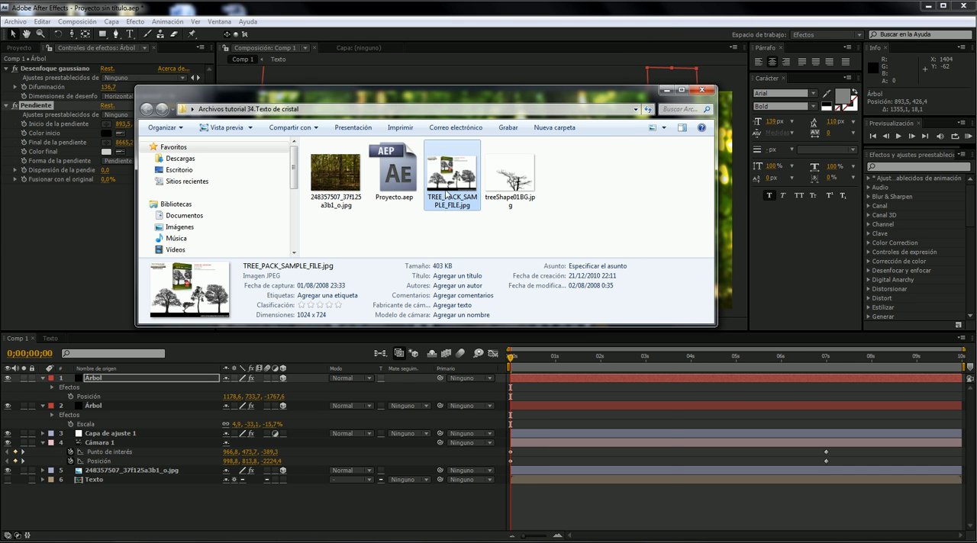
- Import TREE_PACK_SAMPLE_FILE.jpg and treeShape01BG.jpg from the tutorial folder into the project
{"action": "left_click_drag", "start_coordinate": [515, 177], "coordinate": [488, 201]}
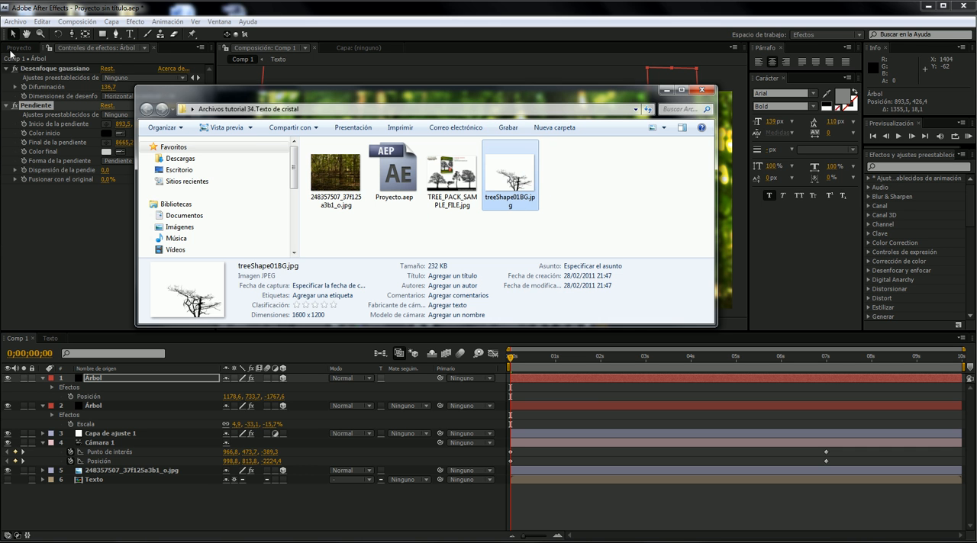
{"action": "left_click", "coordinate": [194, 466]}
{"action": "key", "text": "alt+Tab"}
{"action": "left_click_drag", "start_coordinate": [594, 184], "coordinate": [458, 197]}
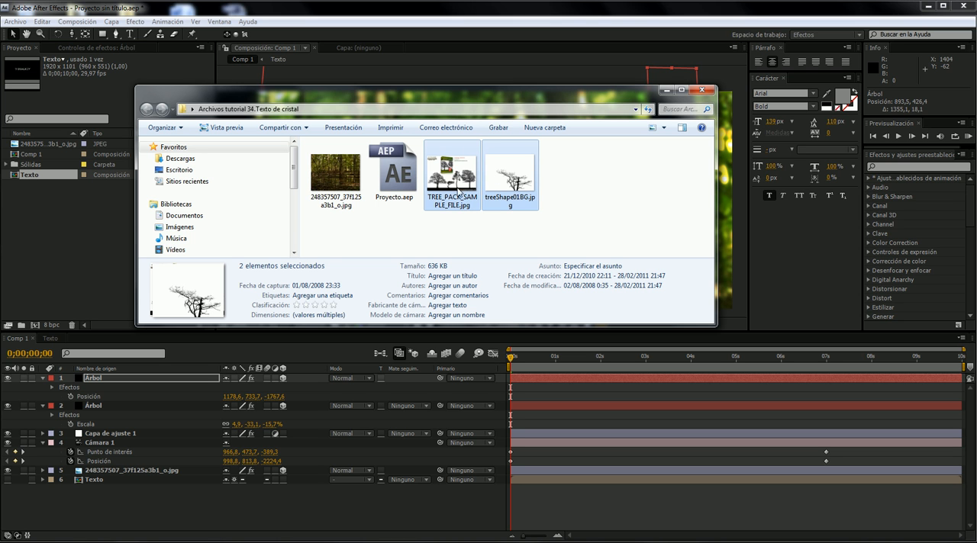
{"action": "left_click_drag", "start_coordinate": [517, 165], "coordinate": [97, 261]}
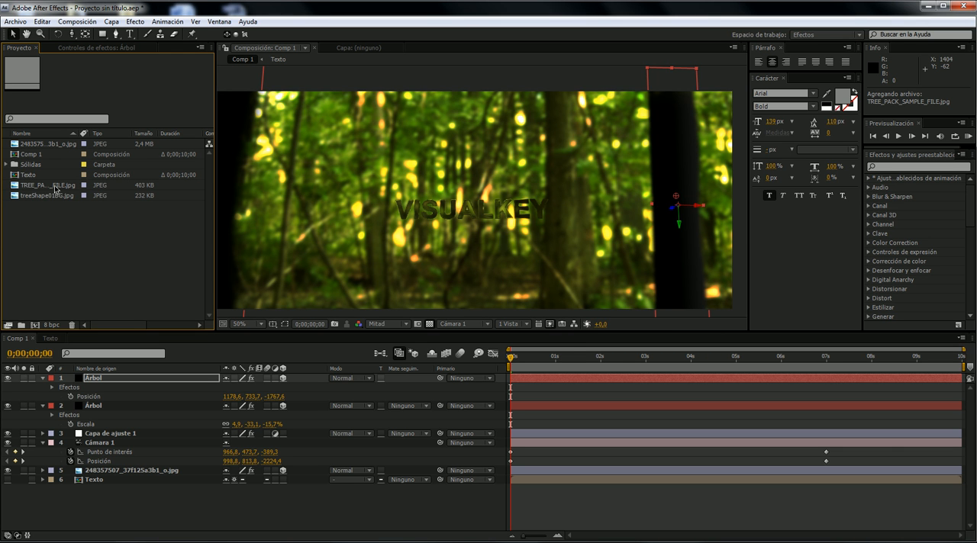
- Inspect the trees in the TREE_PACK_SAMPLE_FILE.jpg footage and create a new composition from that image
{"action": "left_click", "coordinate": [57, 188]}
{"action": "double_click", "coordinate": [63, 190]}
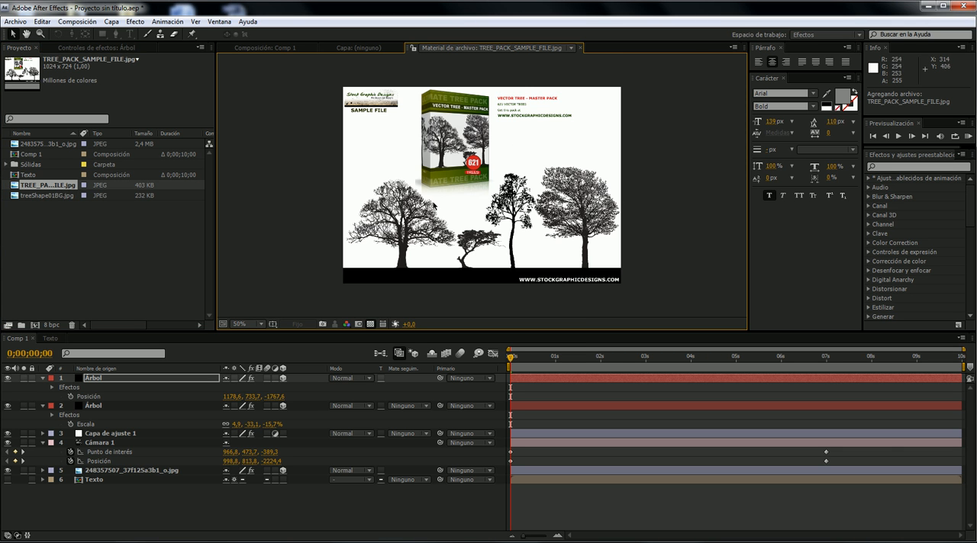
{"action": "scroll", "coordinate": [399, 225], "scroll_direction": "up", "scroll_amount": 1}
{"action": "scroll", "coordinate": [404, 209], "scroll_direction": "down", "scroll_amount": 1}
{"action": "scroll", "coordinate": [413, 192], "scroll_direction": "up", "scroll_amount": 1}
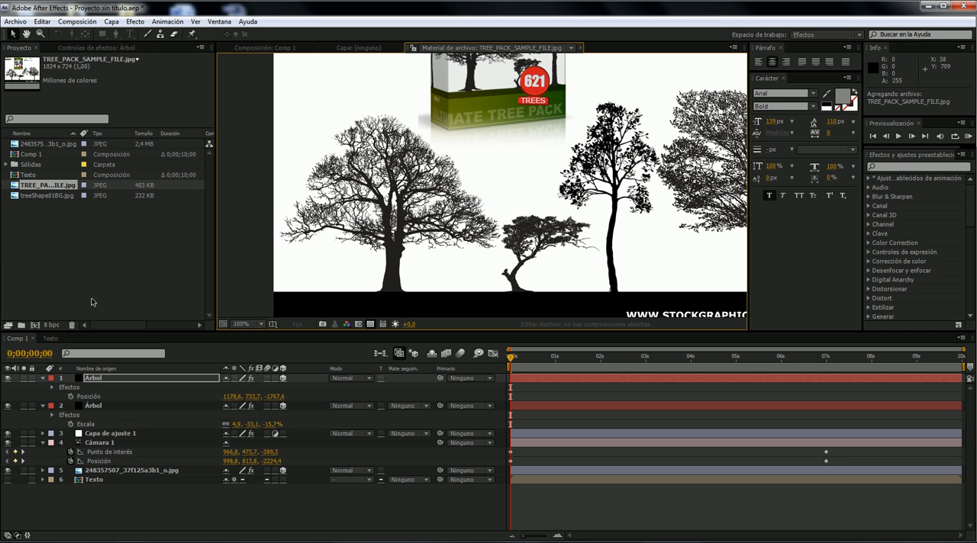
{"action": "left_click_drag", "start_coordinate": [48, 185], "coordinate": [35, 325]}
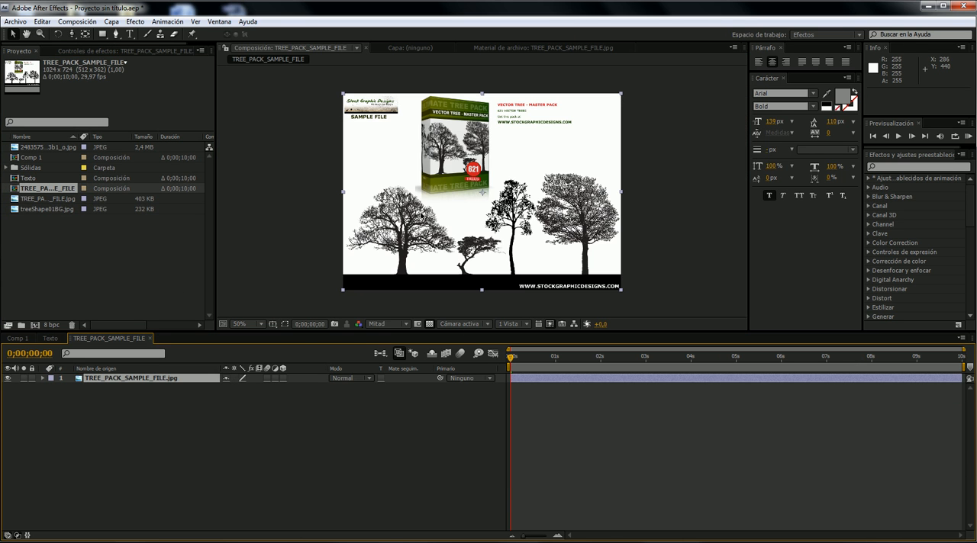
- Draw a closed Pen mask around the large leafless tree at the image's left, including its trunk
{"action": "scroll", "coordinate": [421, 216], "scroll_direction": "up", "scroll_amount": 1}
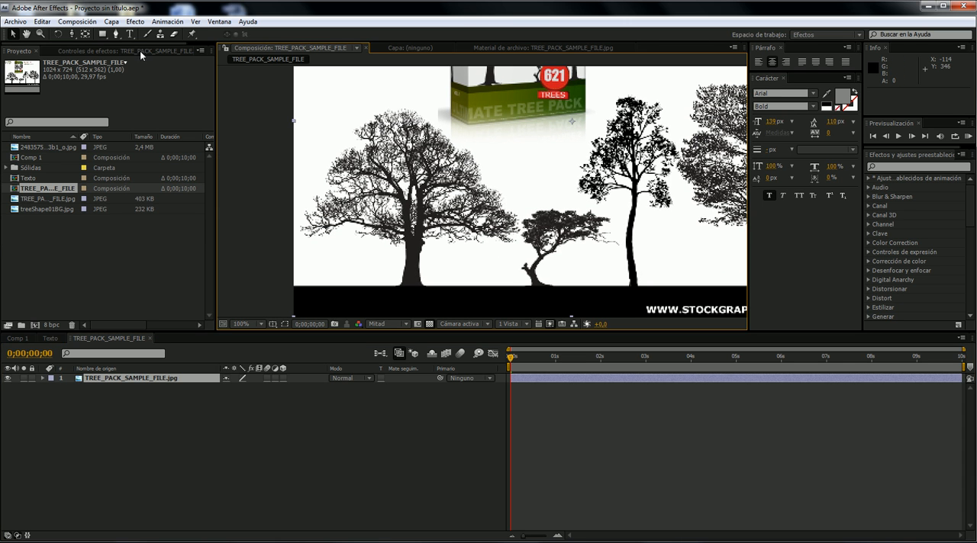
{"action": "left_click", "coordinate": [116, 34]}
{"action": "left_click", "coordinate": [290, 167]}
{"action": "left_click", "coordinate": [332, 138]}
{"action": "left_click", "coordinate": [349, 108]}
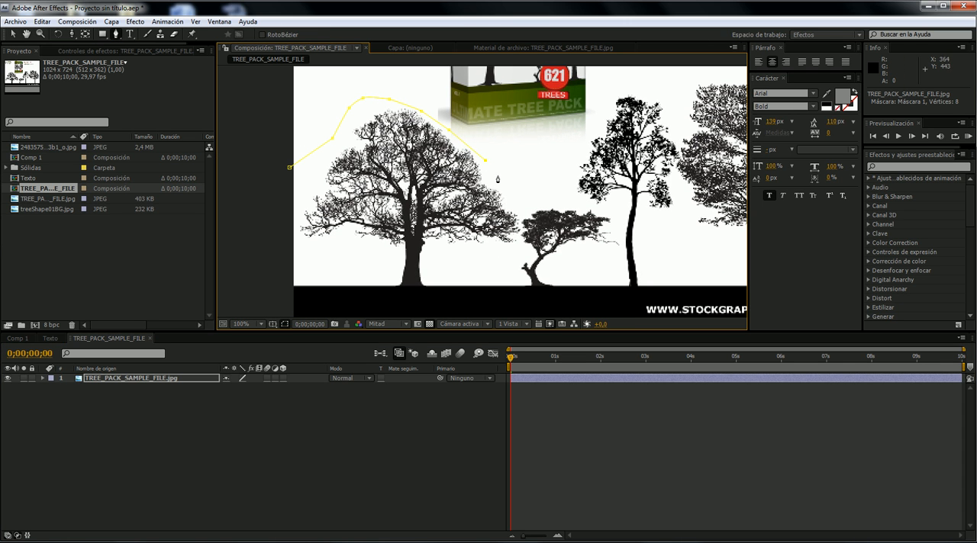
{"action": "left_click", "coordinate": [513, 256]}
{"action": "left_click", "coordinate": [465, 258]}
{"action": "left_click", "coordinate": [393, 304]}
{"action": "left_click", "coordinate": [371, 298]}
{"action": "left_click", "coordinate": [379, 246]}
{"action": "left_click", "coordinate": [325, 246]}
{"action": "left_click", "coordinate": [308, 265]}
{"action": "left_click", "coordinate": [290, 258]}
{"action": "left_click", "coordinate": [285, 202]}
{"action": "left_click", "coordinate": [288, 187]}
{"action": "left_click", "coordinate": [290, 168]}
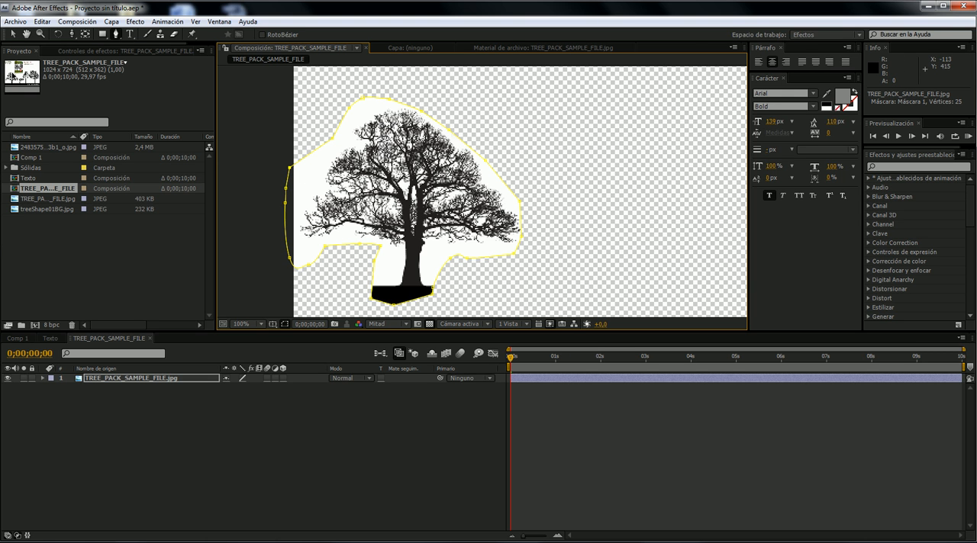
{"action": "left_click", "coordinate": [13, 34]}
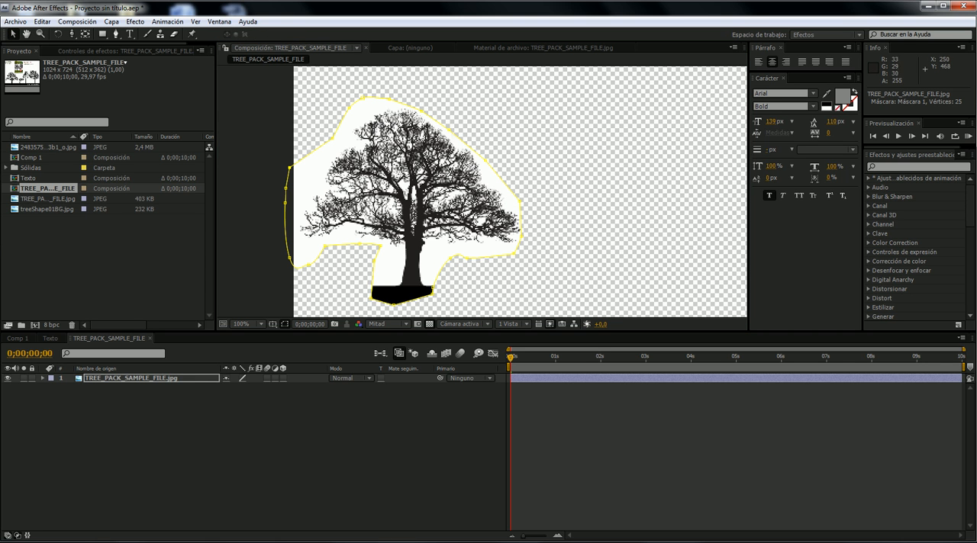
- Apply the Clave de luminancia effect from the Clave category to the TREE_PACK_SAMPLE_FILE.jpg layer
{"action": "left_click", "coordinate": [145, 381]}
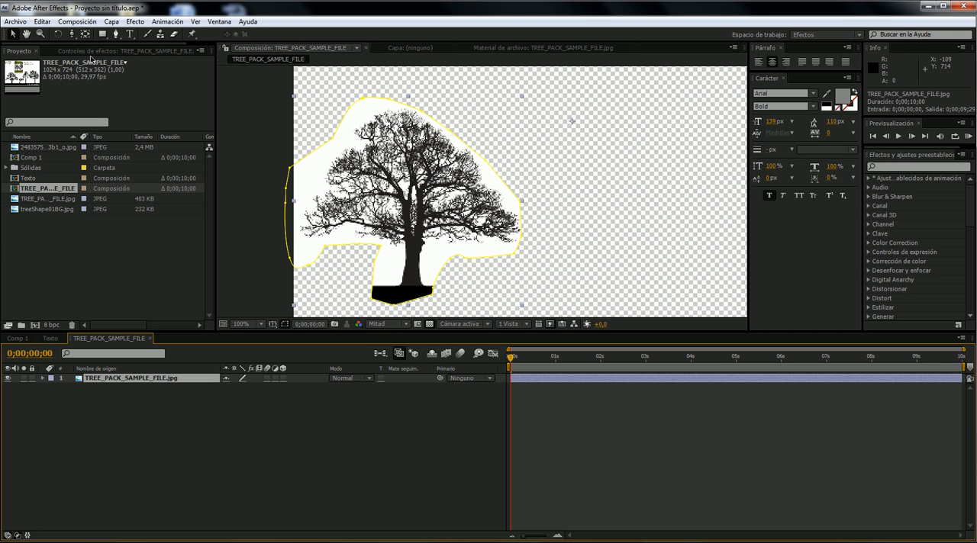
{"action": "left_click", "coordinate": [90, 52]}
{"action": "right_click", "coordinate": [87, 141]}
{"action": "mouse_move", "coordinate": [183, 123]}
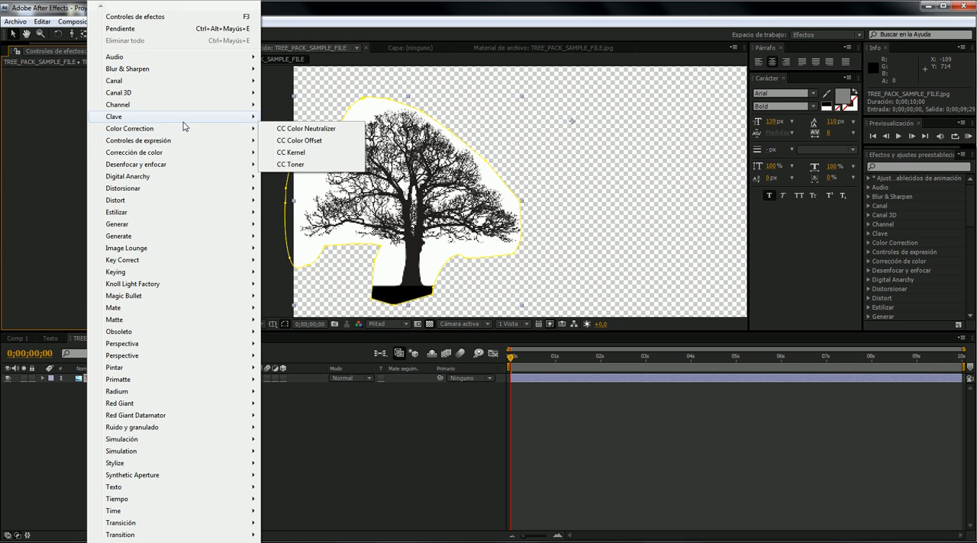
{"action": "left_click", "coordinate": [338, 135]}
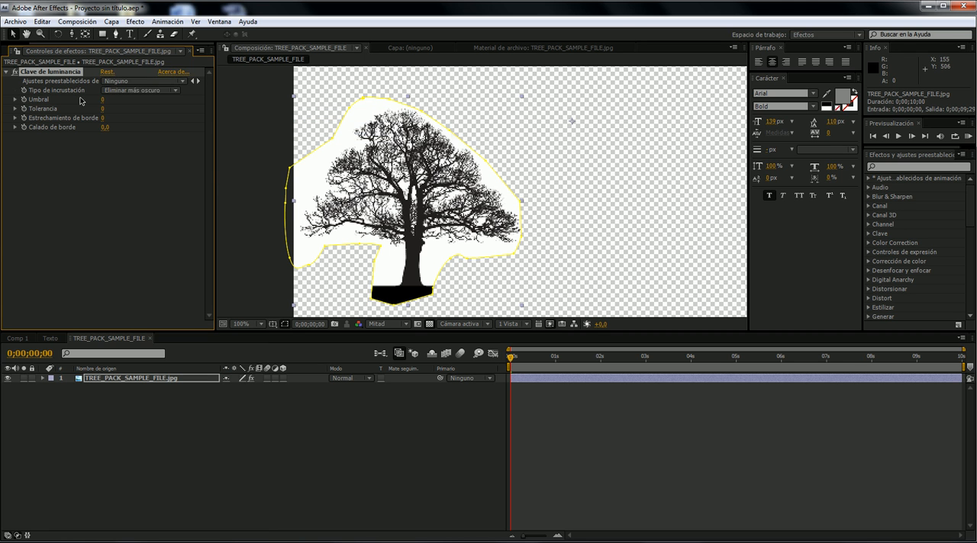
- Set the luminance key to Eliminar más brillante with an Umbral of 207 to remove the white background
{"action": "left_click", "coordinate": [123, 91]}
{"action": "left_click", "coordinate": [129, 78]}
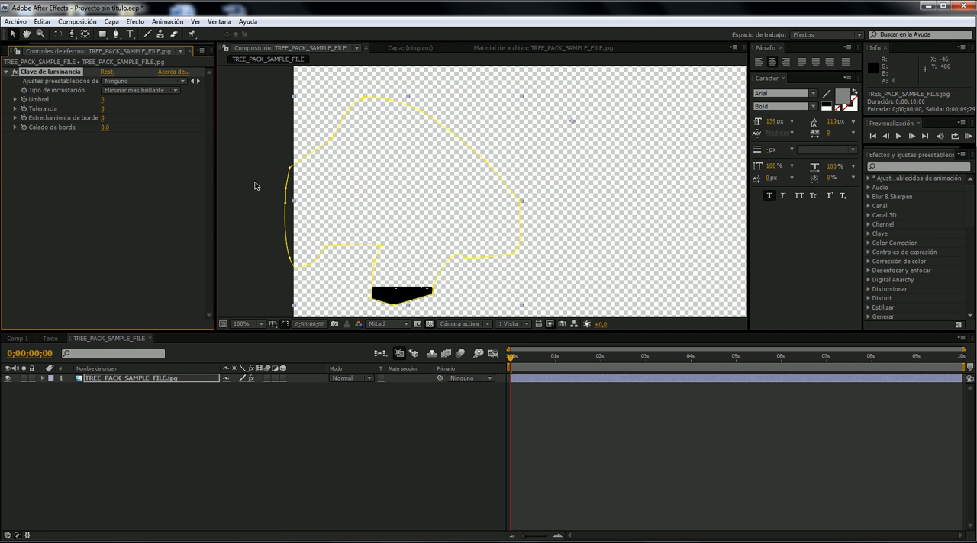
{"action": "left_click", "coordinate": [108, 103]}
{"action": "left_click_drag", "start_coordinate": [105, 100], "coordinate": [217, 100]}
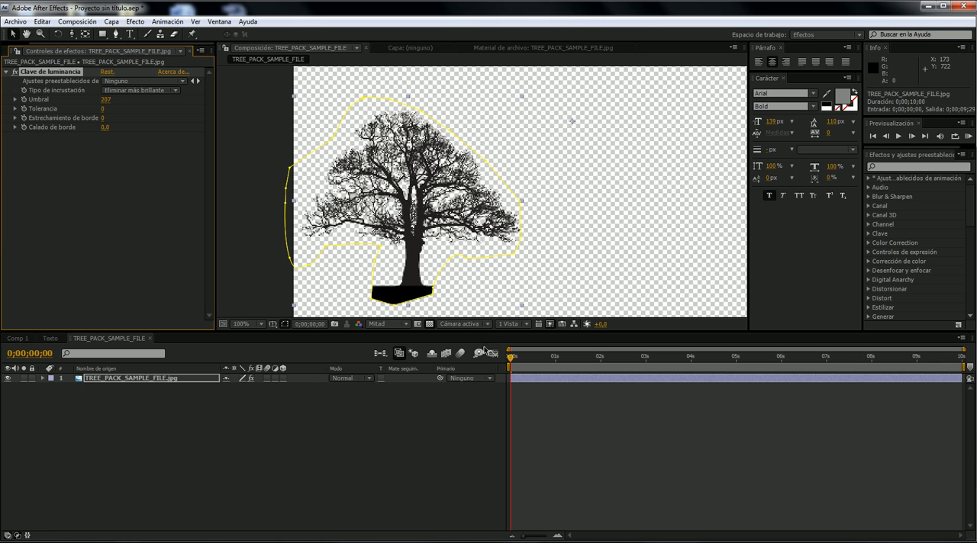
- Raise the mask's lower vertices to the trunk base so the black ground strip is cut off
{"action": "left_click", "coordinate": [394, 307]}
{"action": "left_click_drag", "start_coordinate": [394, 307], "coordinate": [431, 286]}
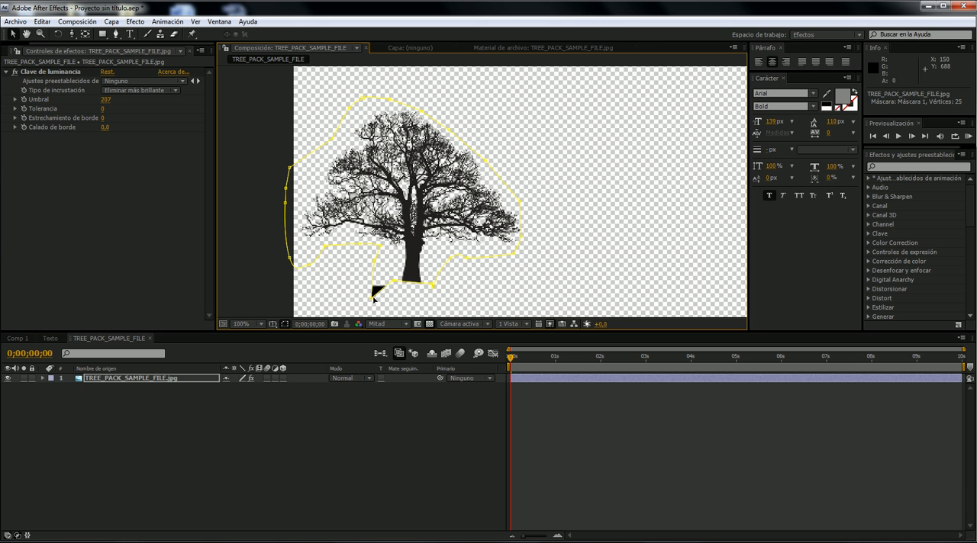
{"action": "left_click_drag", "start_coordinate": [372, 298], "coordinate": [379, 276]}
{"action": "left_click", "coordinate": [221, 219]}
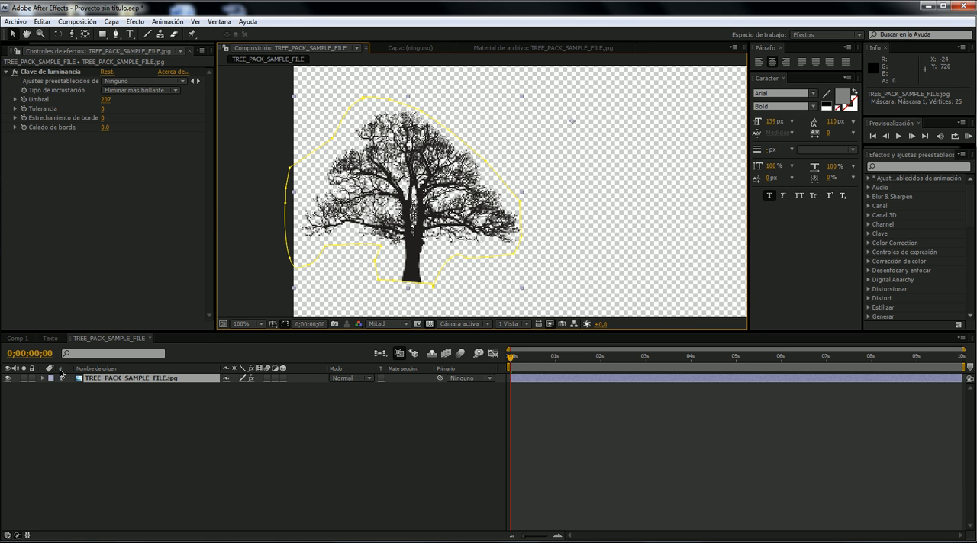
- Add the TREE_PACK_SAMPLE_FILE composition to Comp 1 as the topmost layer
{"action": "left_click", "coordinate": [17, 339]}
{"action": "left_click", "coordinate": [20, 48]}
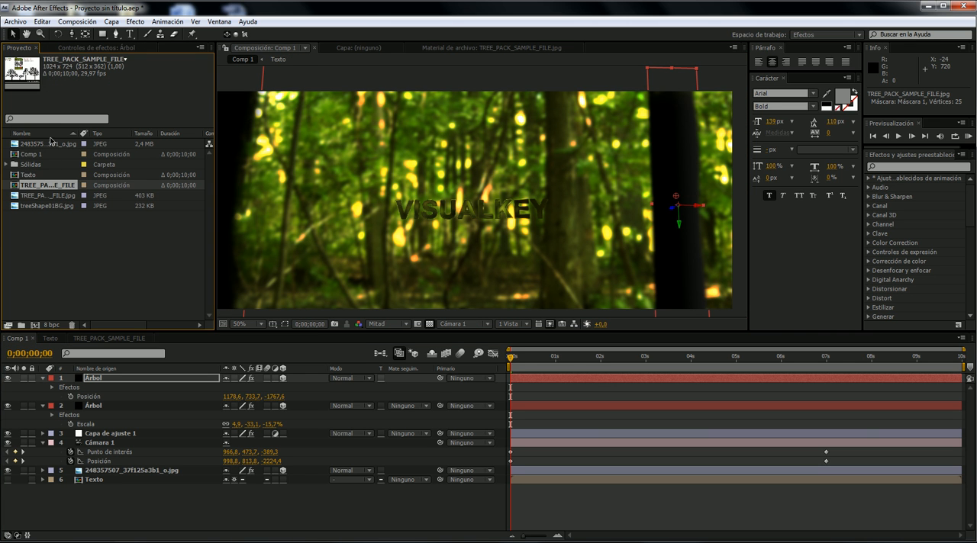
{"action": "left_click", "coordinate": [42, 156]}
{"action": "left_click", "coordinate": [40, 186]}
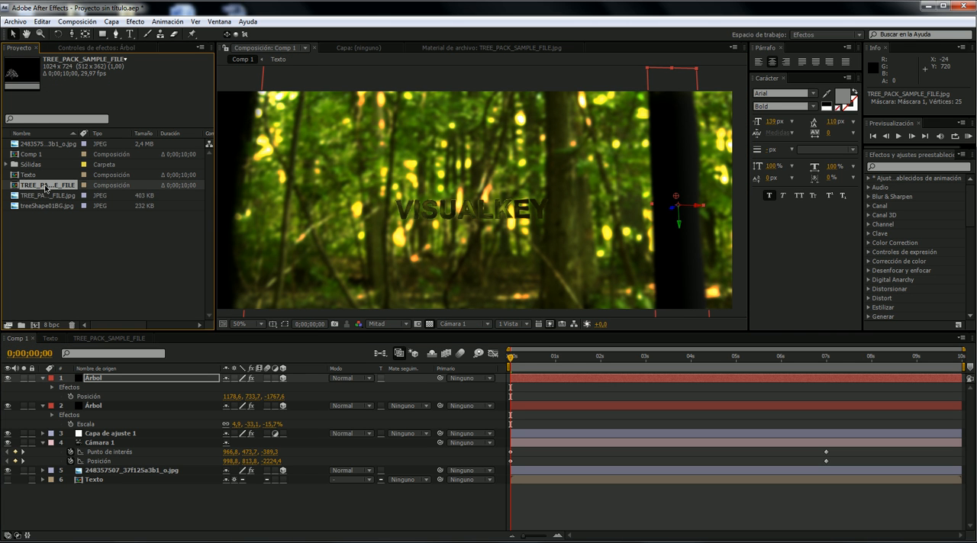
{"action": "left_click_drag", "start_coordinate": [48, 188], "coordinate": [186, 380]}
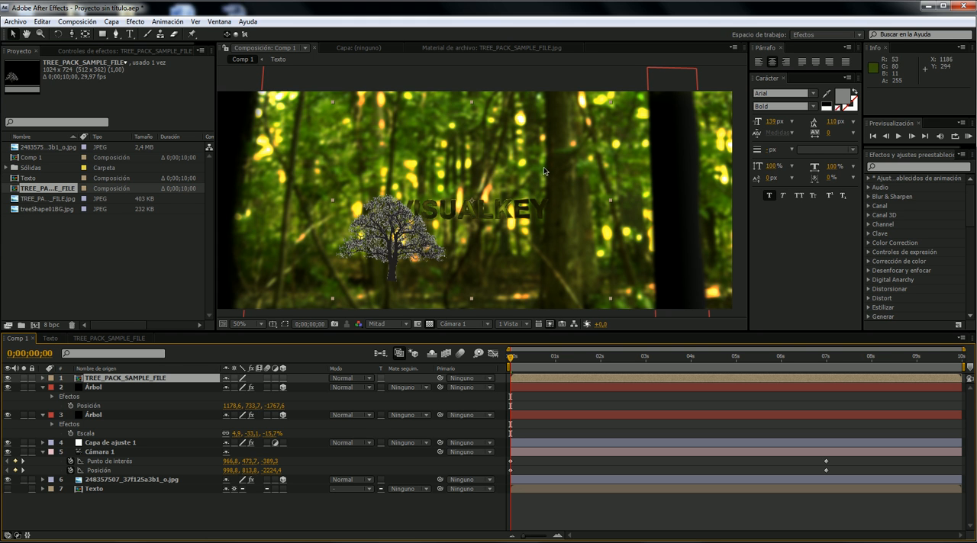
- Copy the lower Árbol layer's position onto the TREE_PACK_SAMPLE_FILE layer and make that layer 3D
{"action": "left_click", "coordinate": [93, 415]}
{"action": "key", "text": "comma"}
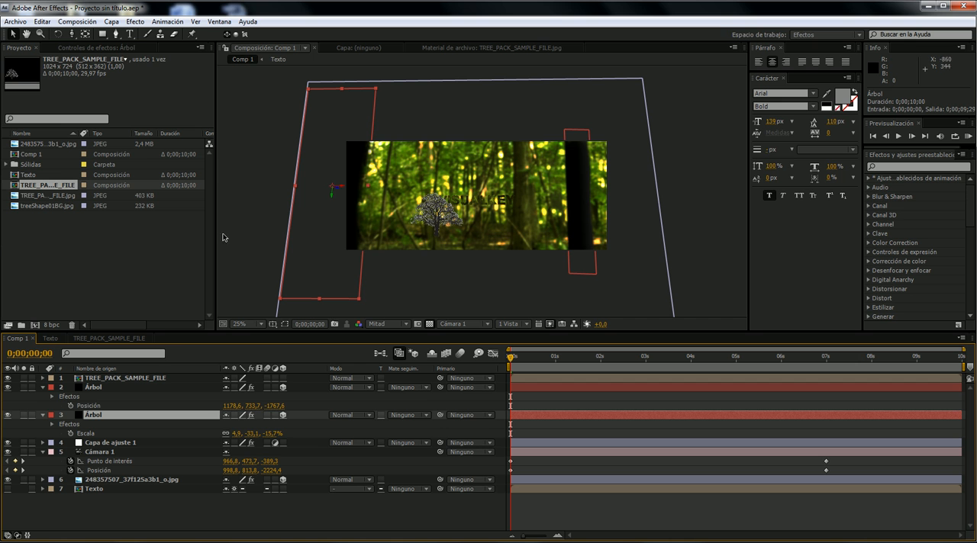
{"action": "key", "text": "p"}
{"action": "left_click", "coordinate": [126, 425]}
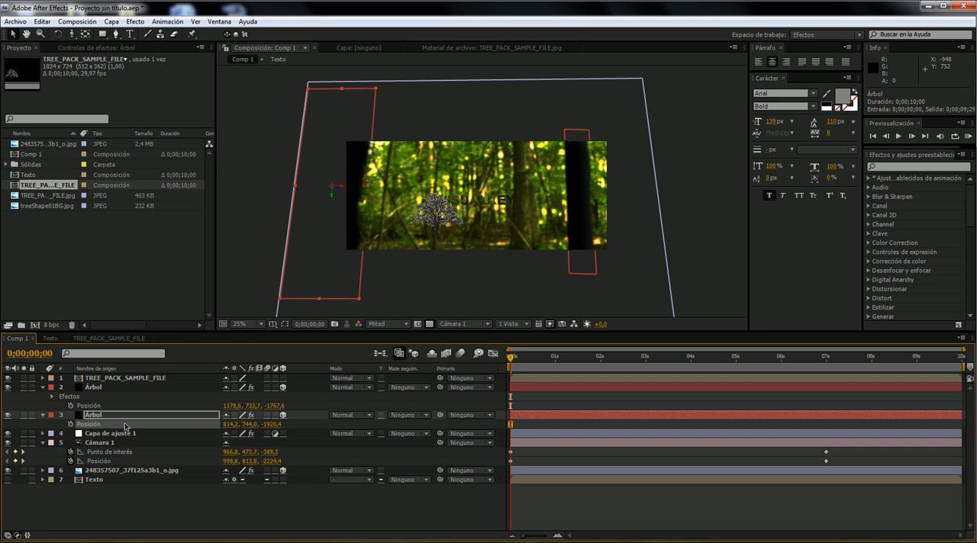
{"action": "left_click", "coordinate": [126, 372]}
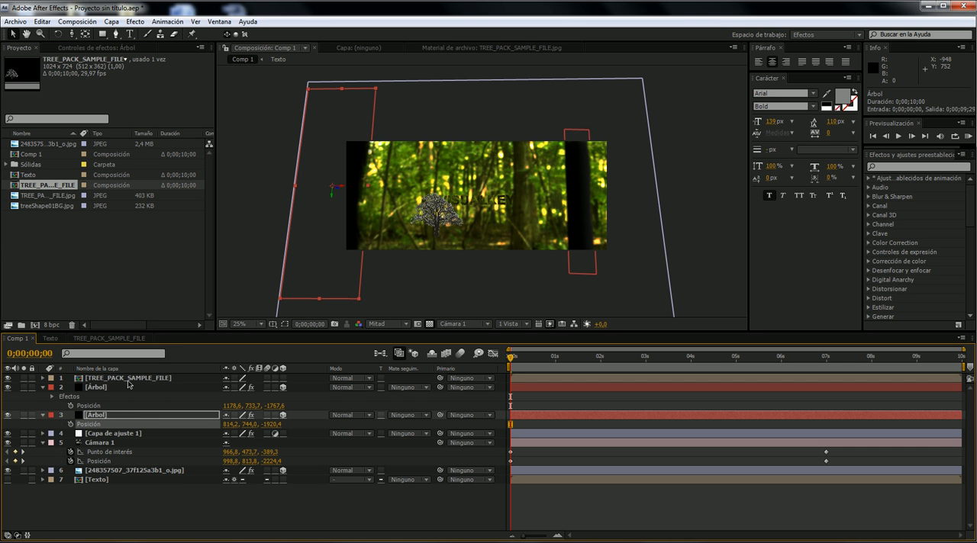
{"action": "left_click", "coordinate": [128, 381]}
{"action": "key", "text": "ctrl+v"}
{"action": "key", "text": "period"}
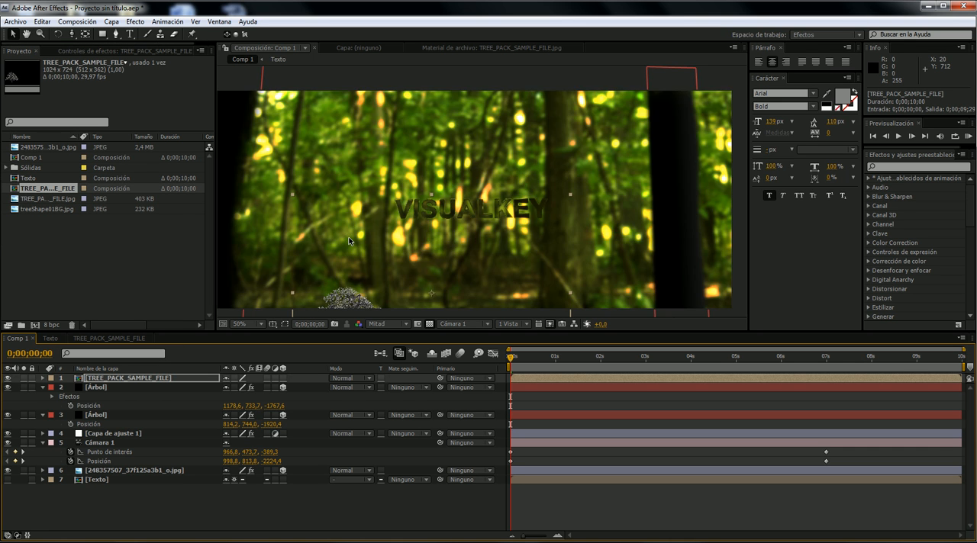
{"action": "left_click_drag", "start_coordinate": [520, 361], "coordinate": [490, 367]}
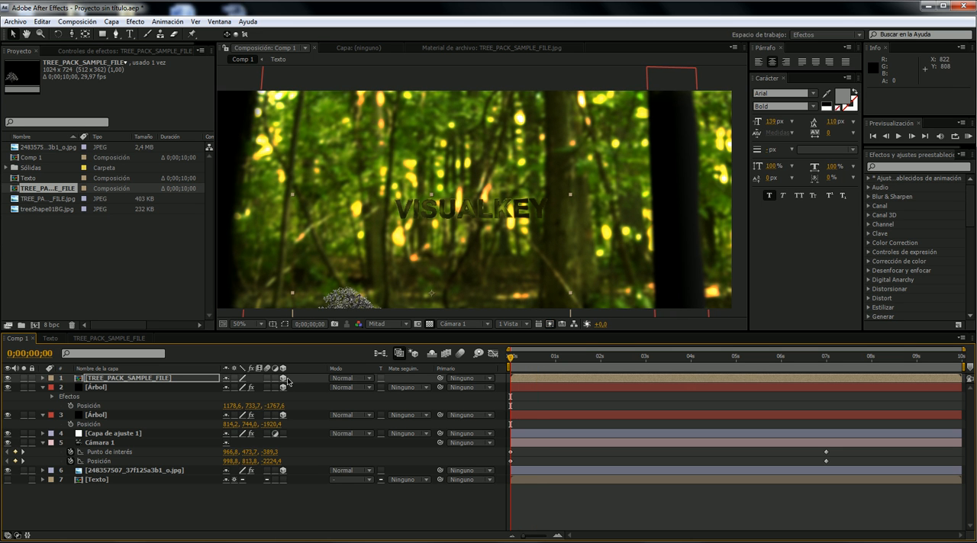
- Move the TREE_PACK_SAMPLE_FILE layer sideways in Comp 1 to an X position of about 1132
{"action": "left_click", "coordinate": [159, 382]}
{"action": "left_click", "coordinate": [309, 358]}
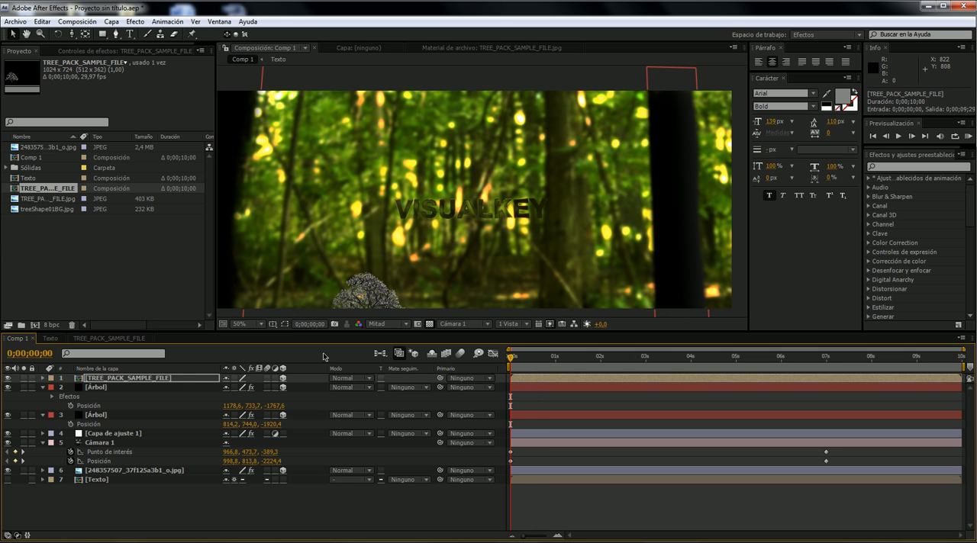
{"action": "left_click_drag", "start_coordinate": [522, 362], "coordinate": [500, 362]}
{"action": "key", "text": "space"}
{"action": "left_click_drag", "start_coordinate": [370, 269], "coordinate": [501, 231]}
{"action": "left_click_drag", "start_coordinate": [336, 145], "coordinate": [421, 158]}
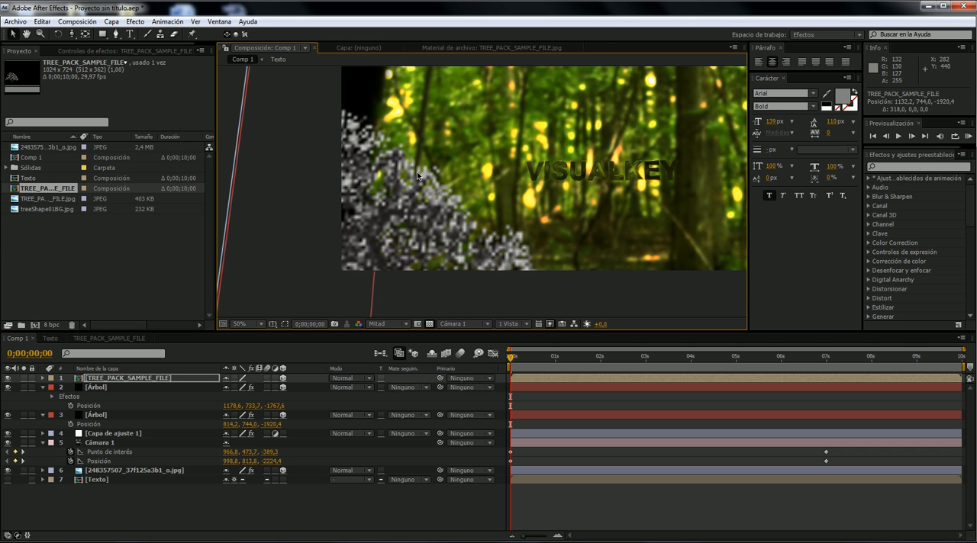
{"action": "scroll", "coordinate": [403, 205], "scroll_direction": "down", "scroll_amount": 7}
{"action": "scroll", "coordinate": [402, 206], "scroll_direction": "up", "scroll_amount": 7}
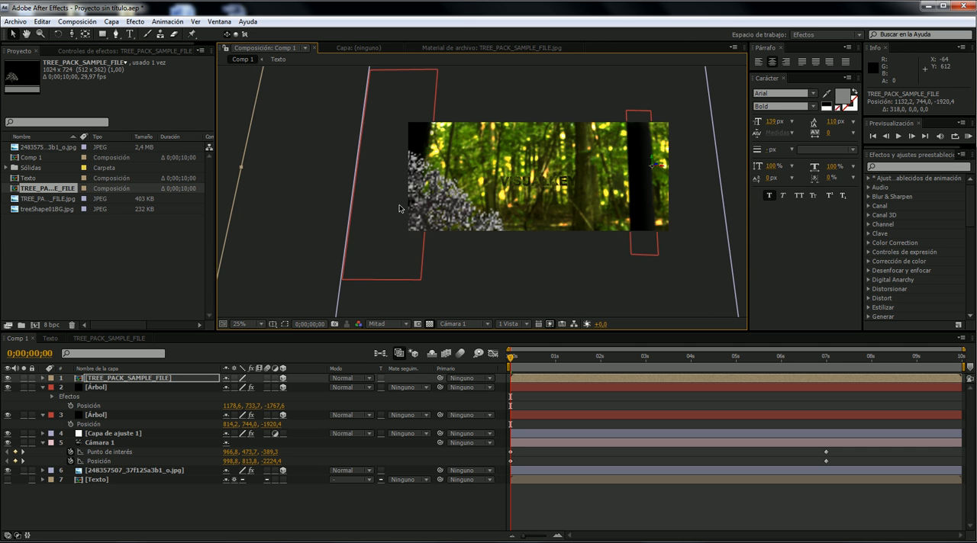
- Set the TREE_PACK_SAMPLE_FILE layer's Z position to about -1425
{"action": "left_click", "coordinate": [147, 378]}
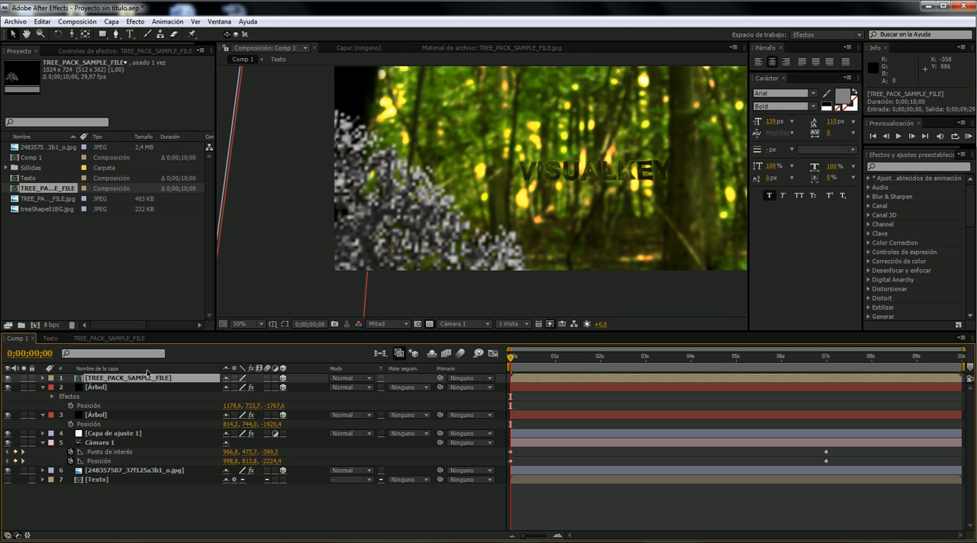
{"action": "key", "text": "p"}
{"action": "left_click_drag", "start_coordinate": [271, 387], "coordinate": [522, 279]}
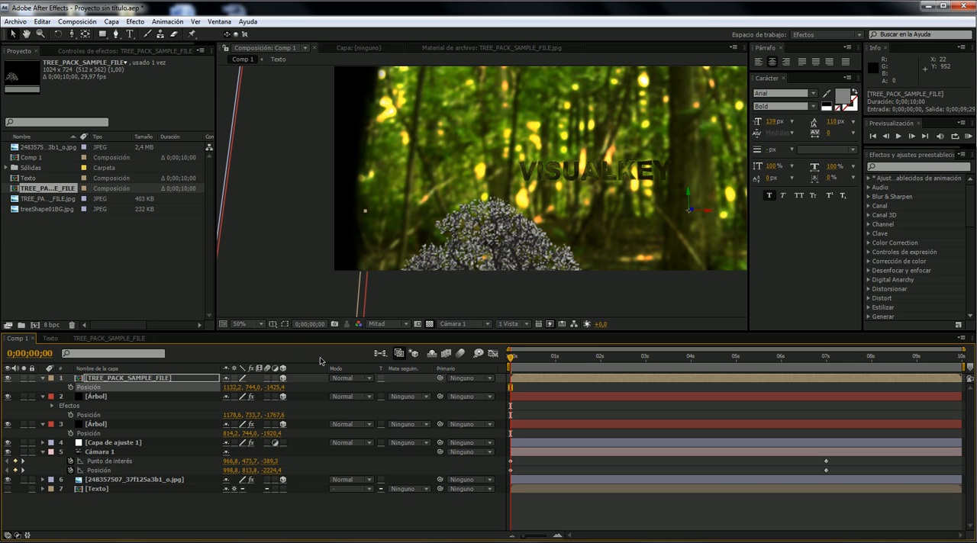
- Shift the TREE_PACK_SAMPLE_FILE layer's anchor point about 20 px towards the tree with the Pan Behind tool
{"action": "left_click", "coordinate": [86, 34]}
{"action": "left_click", "coordinate": [704, 212]}
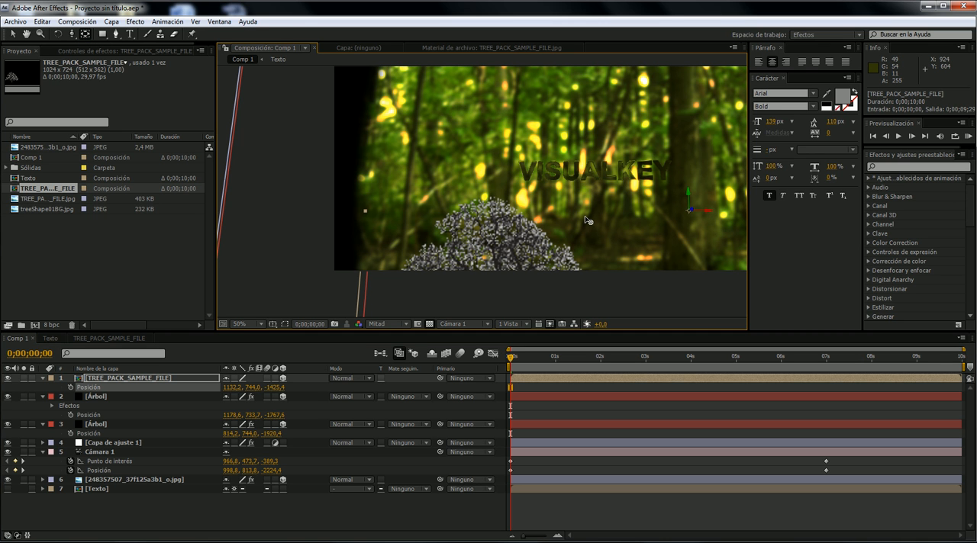
{"action": "left_click_drag", "start_coordinate": [691, 215], "coordinate": [687, 225]}
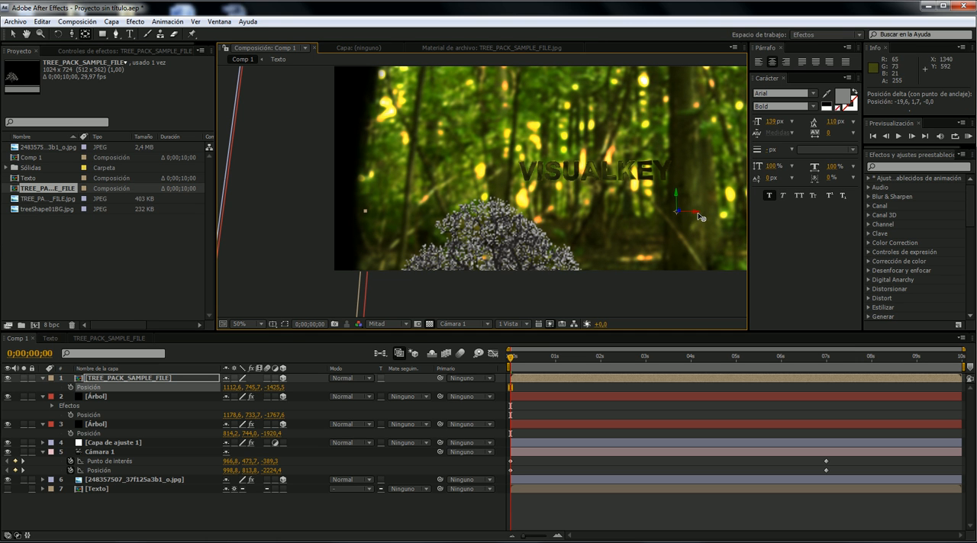
{"action": "left_click", "coordinate": [86, 36]}
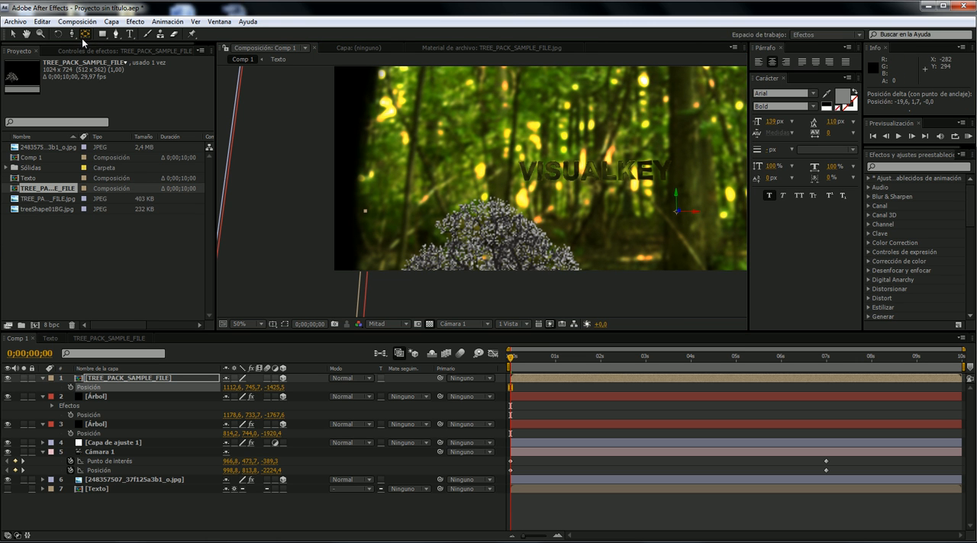
{"action": "left_click", "coordinate": [699, 214]}
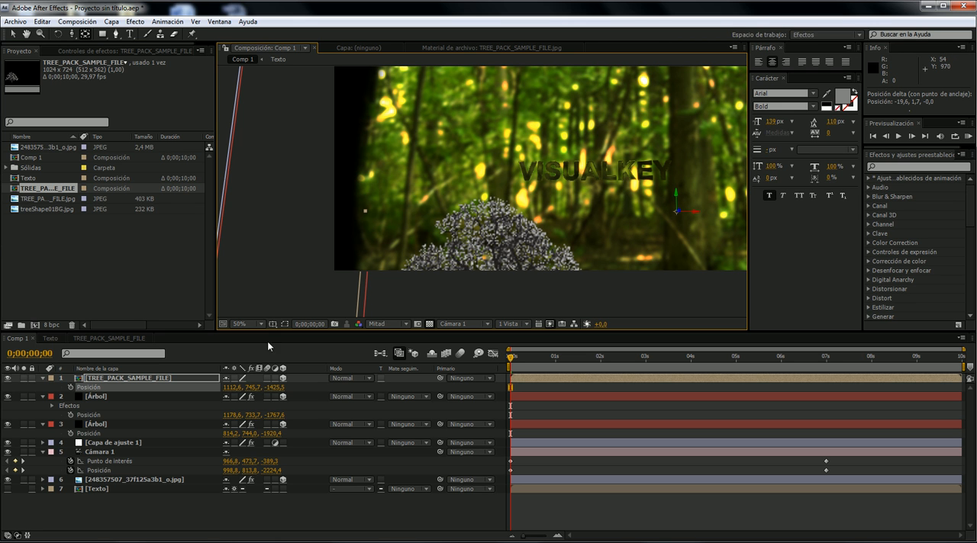
{"action": "left_click", "coordinate": [150, 369]}
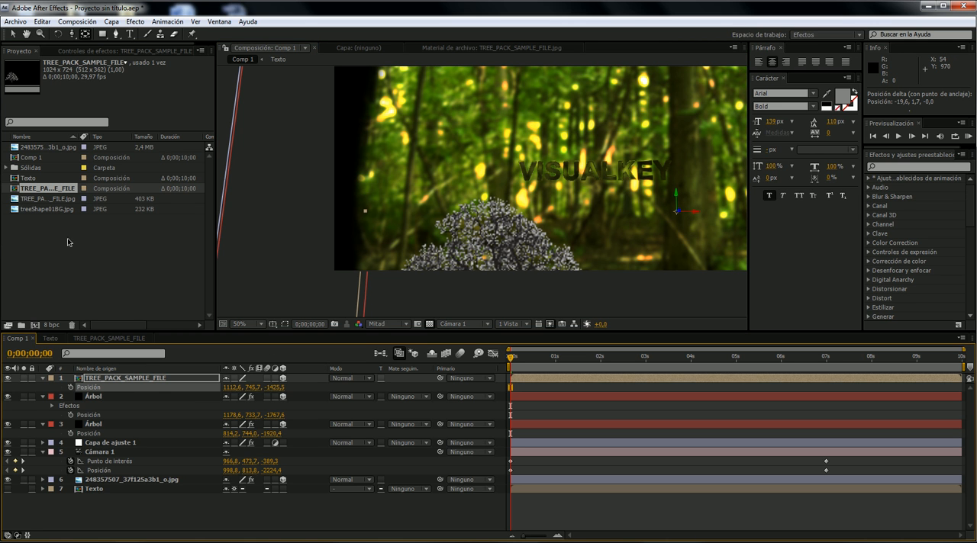
- Raise the TREE_PACK_SAMPLE_FILE layer to a position of about 1138.5, 436.9, -1482.3
{"action": "left_click", "coordinate": [12, 34]}
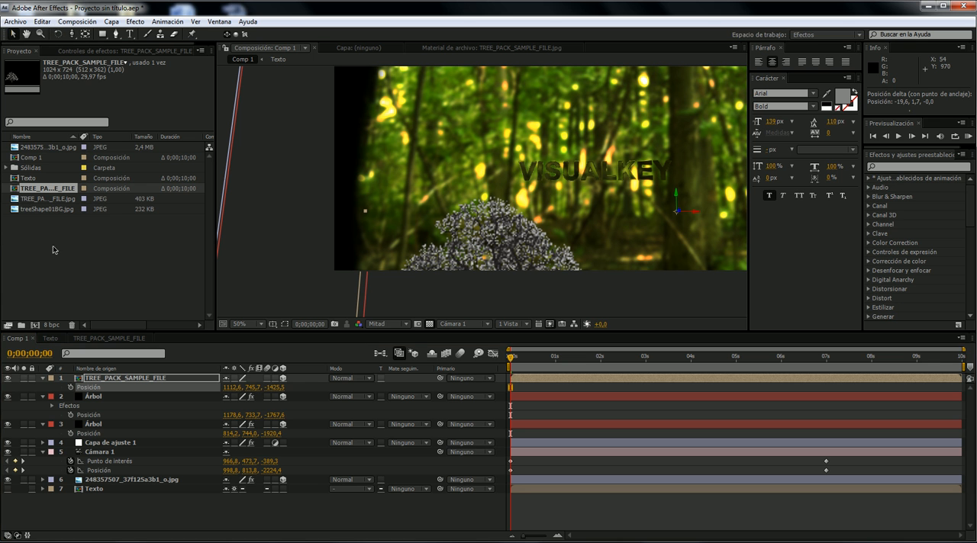
{"action": "left_click_drag", "start_coordinate": [677, 199], "coordinate": [596, 95]}
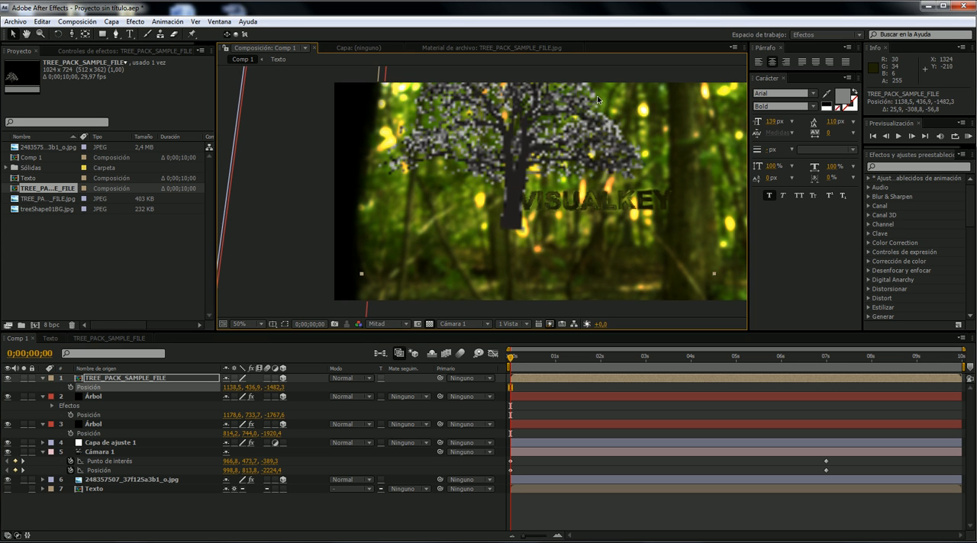
{"action": "key", "text": "comma"}
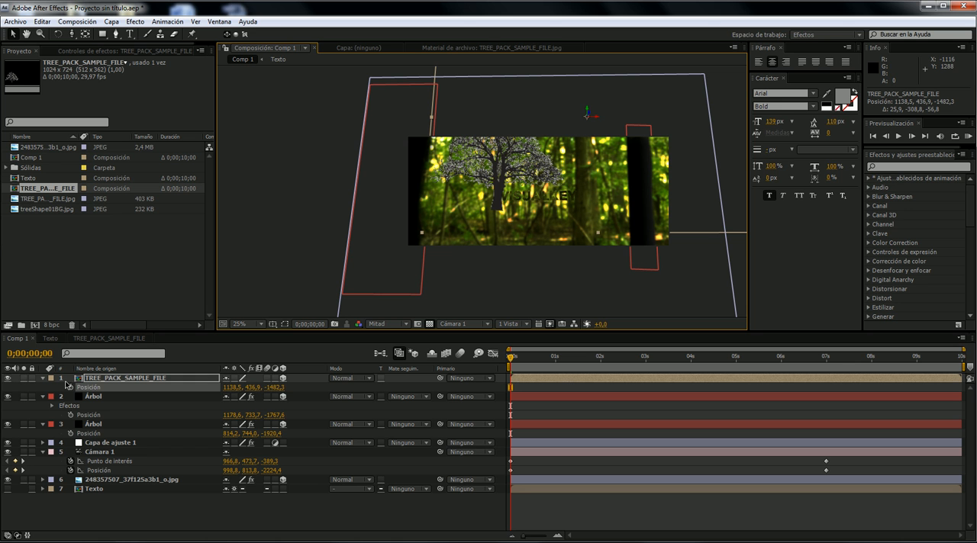
- Scale the TREE_PACK_SAMPLE_FILE layer up to 196%
{"action": "key", "text": "s"}
{"action": "left_click_drag", "start_coordinate": [238, 387], "coordinate": [289, 377]}
{"action": "scroll", "coordinate": [402, 232], "scroll_direction": "up", "scroll_amount": 1}
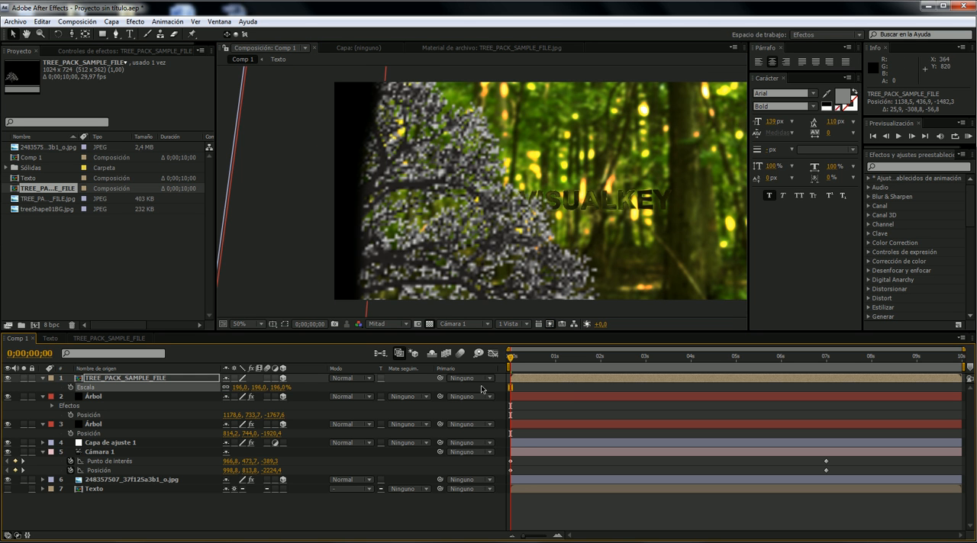
{"action": "left_click", "coordinate": [524, 356]}
{"action": "left_click_drag", "start_coordinate": [542, 354], "coordinate": [510, 354]}
- Set the tree layer's Z position to about -1221 and check the camera move up to about 7 seconds
{"action": "key", "text": "p"}
{"action": "left_click_drag", "start_coordinate": [277, 392], "coordinate": [418, 389]}
{"action": "left_click_drag", "start_coordinate": [595, 356], "coordinate": [827, 359]}
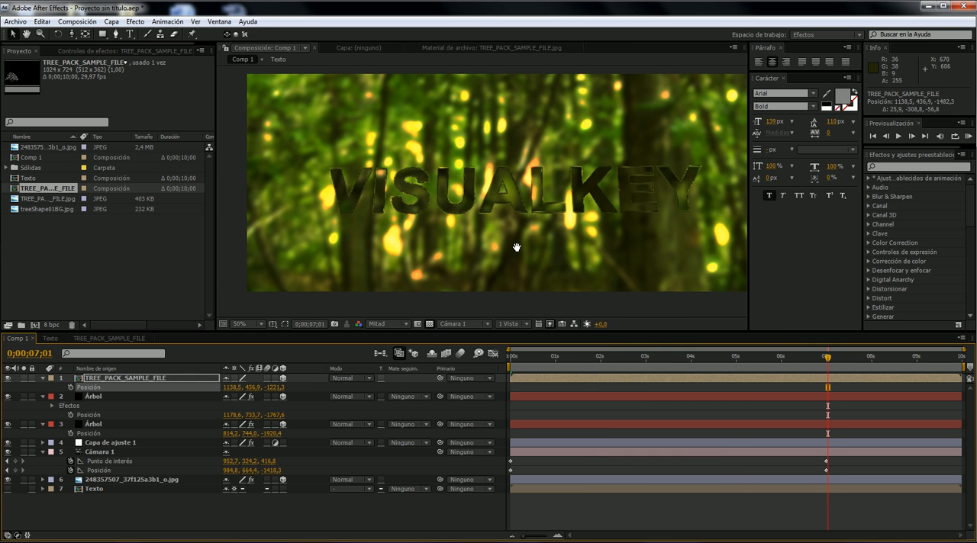
{"action": "key", "text": "Home"}
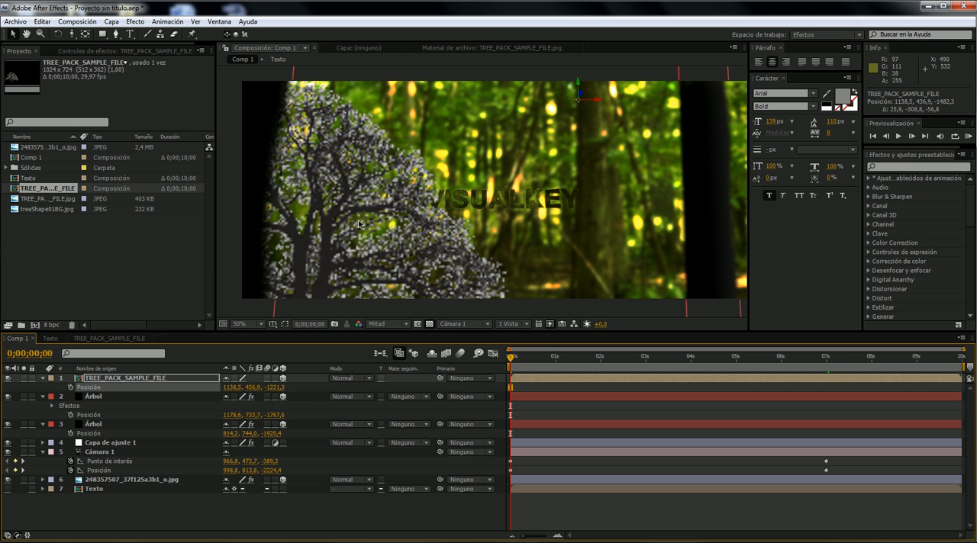
- Try collapsing transformations on the TREE_PACK_SAMPLE_FILE layer, and switch the option back off
{"action": "left_click", "coordinate": [385, 324]}
{"action": "left_click", "coordinate": [220, 209]}
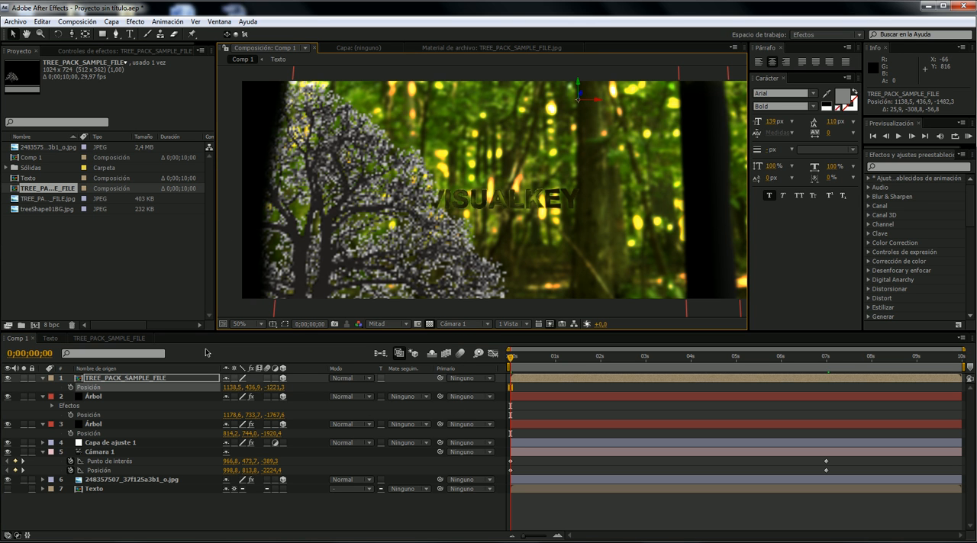
{"action": "left_click", "coordinate": [233, 379]}
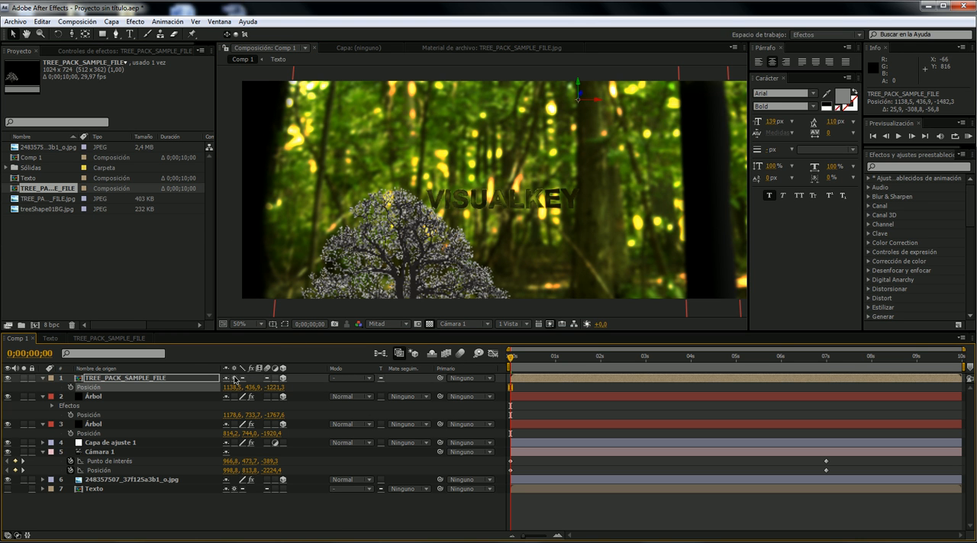
{"action": "left_click_drag", "start_coordinate": [545, 358], "coordinate": [320, 417]}
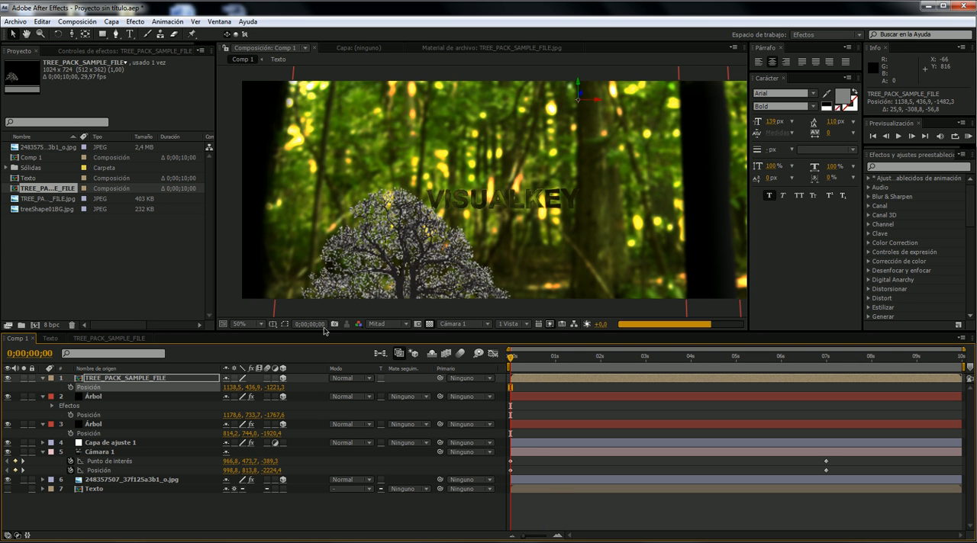
{"action": "left_click", "coordinate": [233, 378]}
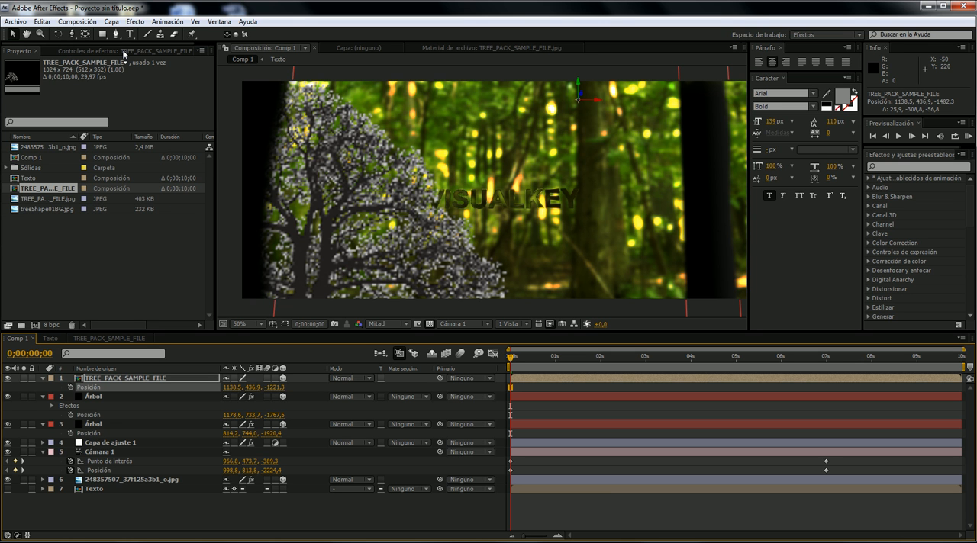
- In the TREE_PACK_SAMPLE_FILE composition, turn off the transparency grid and lower the luminance key's Umbral to 68 to remove the light branch fringes
{"action": "left_click", "coordinate": [129, 339]}
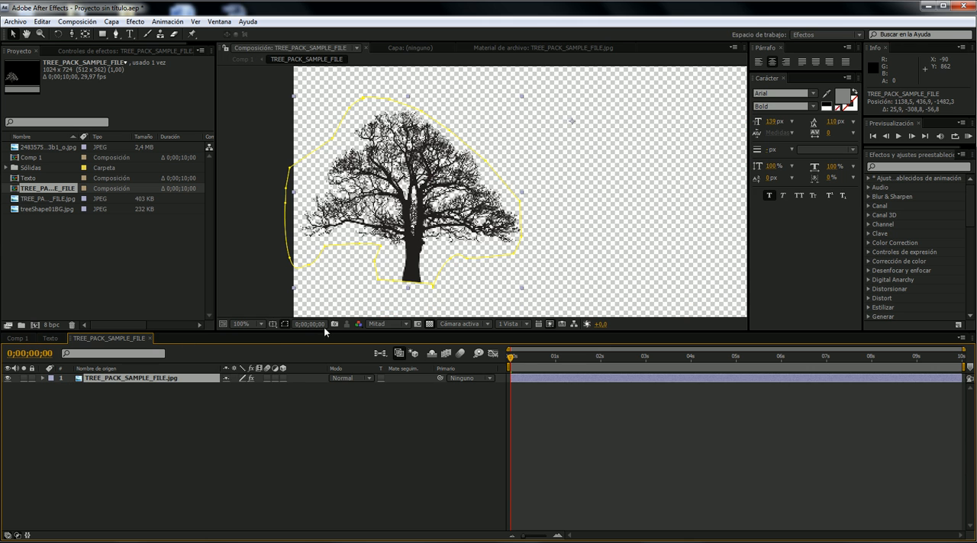
{"action": "left_click", "coordinate": [430, 324]}
{"action": "key", "text": "period"}
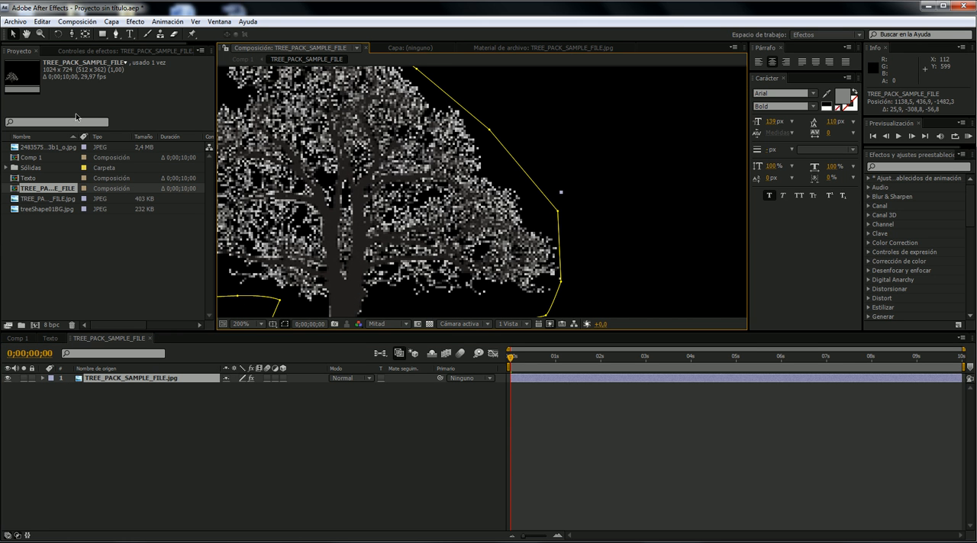
{"action": "left_click", "coordinate": [83, 51]}
{"action": "left_click_drag", "start_coordinate": [103, 100], "coordinate": [126, 99]}
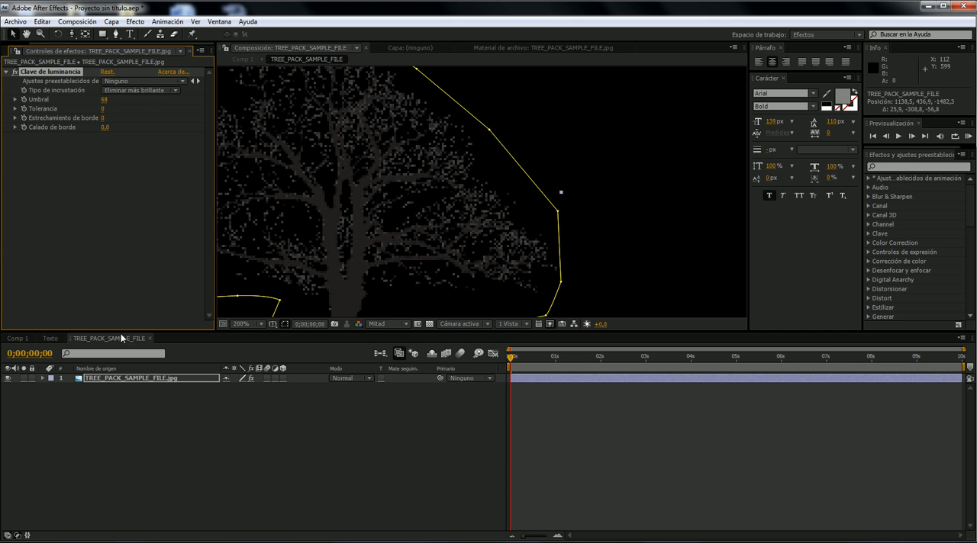
- Apply a Relleno effect with black colour to the TREE_PACK_SAMPLE_FILE layer in Comp 1
{"action": "left_click", "coordinate": [17, 338]}
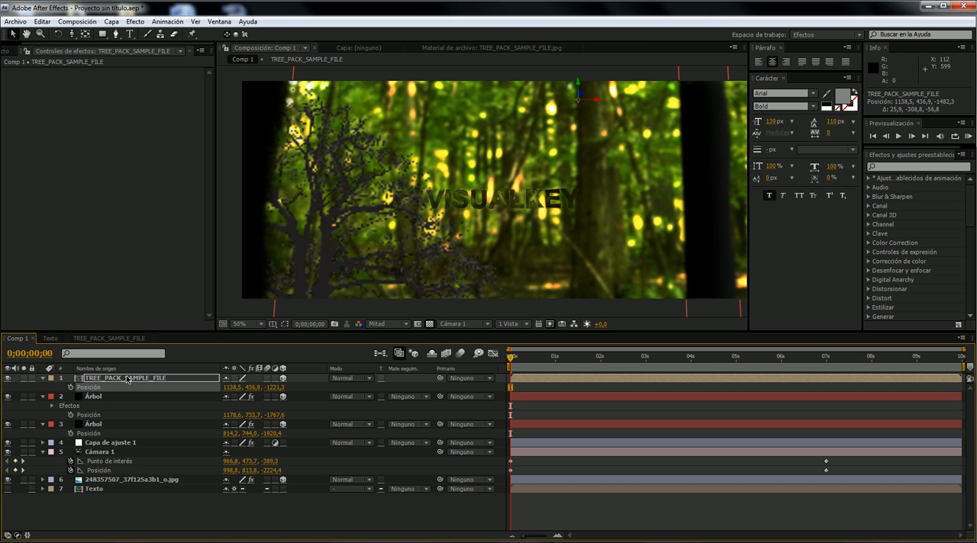
{"action": "right_click", "coordinate": [120, 148]}
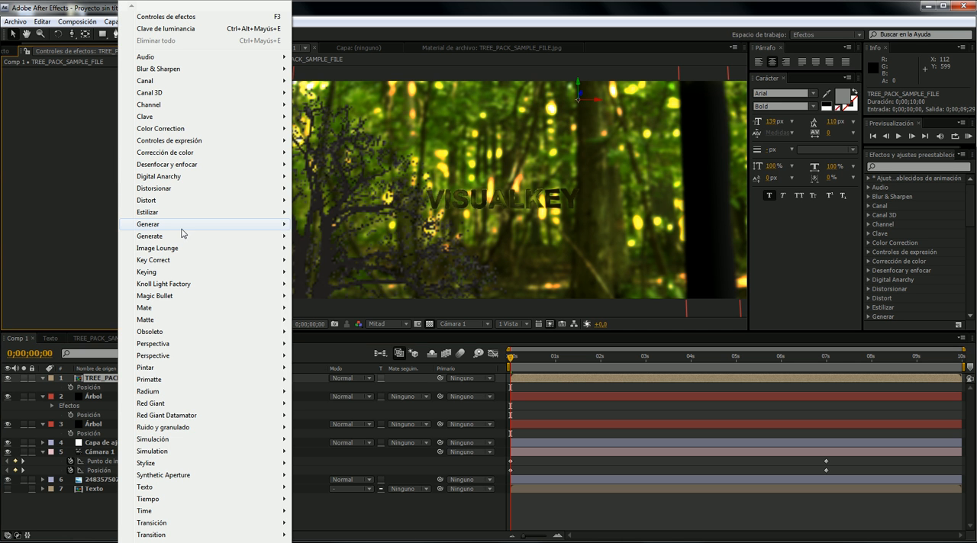
{"action": "mouse_move", "coordinate": [183, 224]}
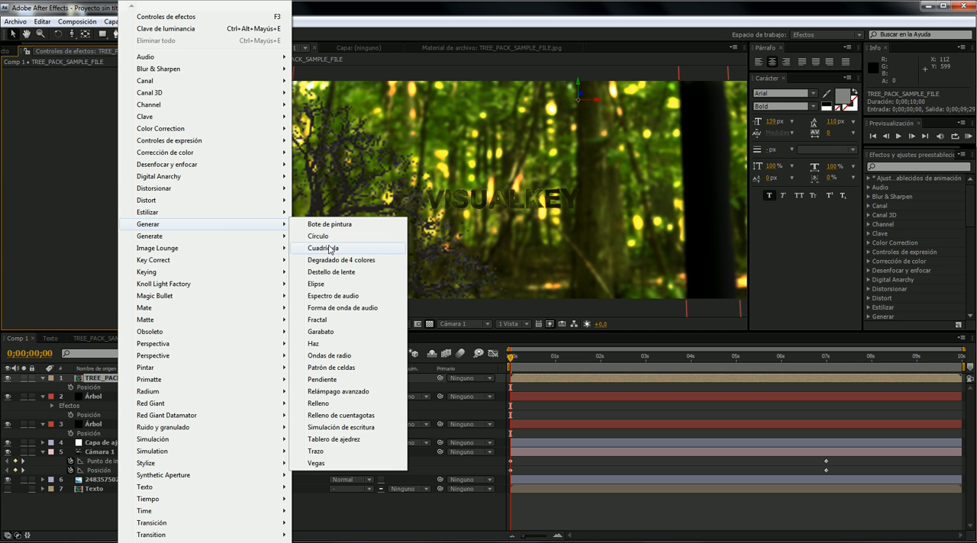
{"action": "left_click", "coordinate": [348, 403]}
{"action": "left_click", "coordinate": [106, 108]}
{"action": "left_click_drag", "start_coordinate": [742, 389], "coordinate": [733, 500]}
{"action": "left_click", "coordinate": [925, 332]}
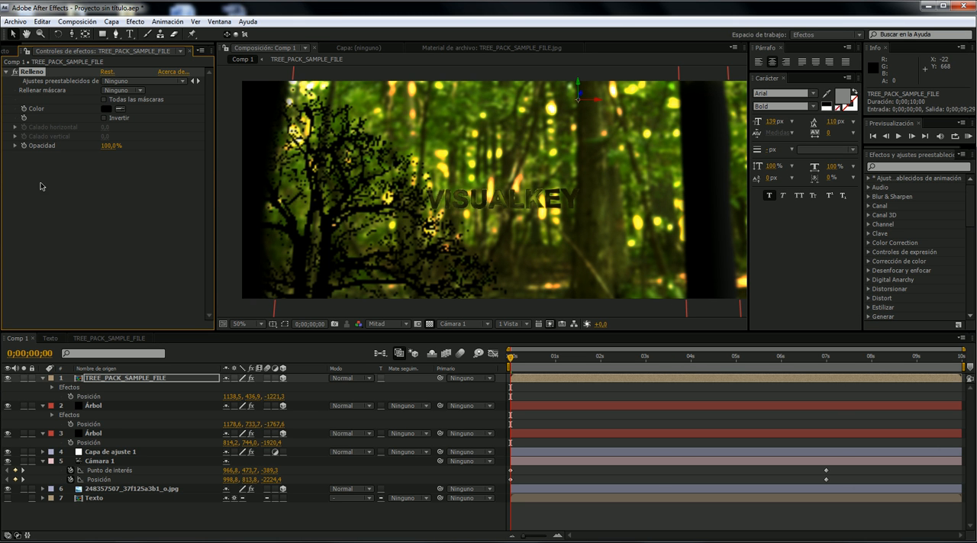
- Add a Desenfoque gaussiano effect to the tree layer with Difuminación set to 4
{"action": "right_click", "coordinate": [147, 201]}
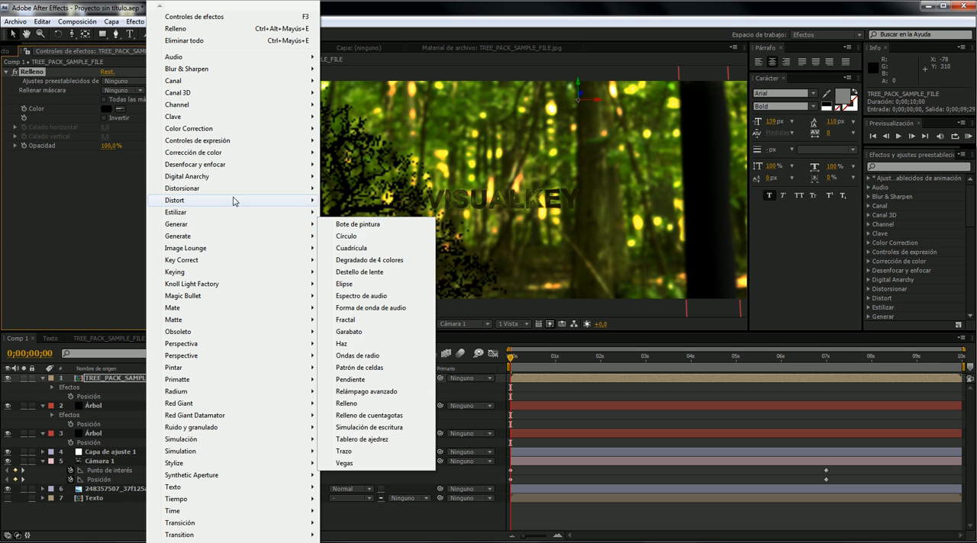
{"action": "mouse_move", "coordinate": [242, 168]}
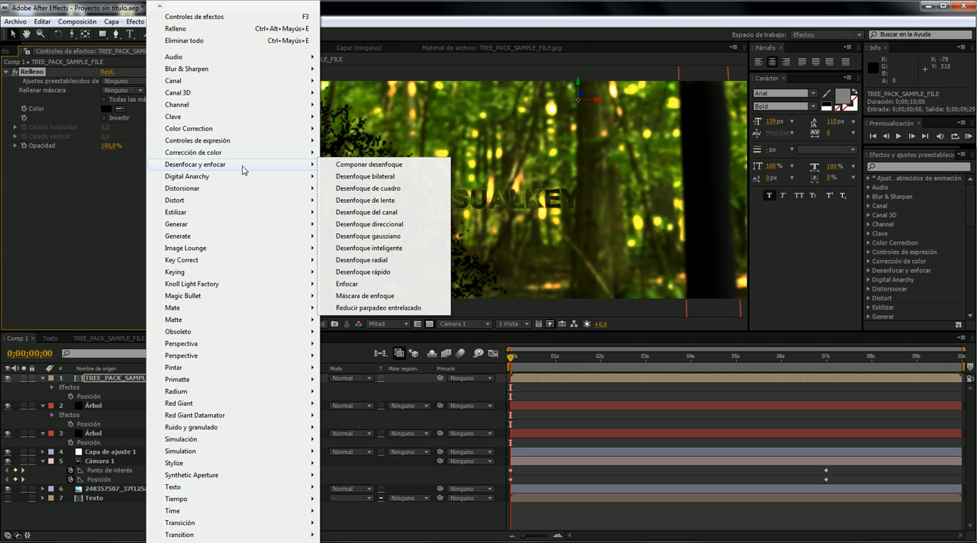
{"action": "left_click", "coordinate": [397, 236]}
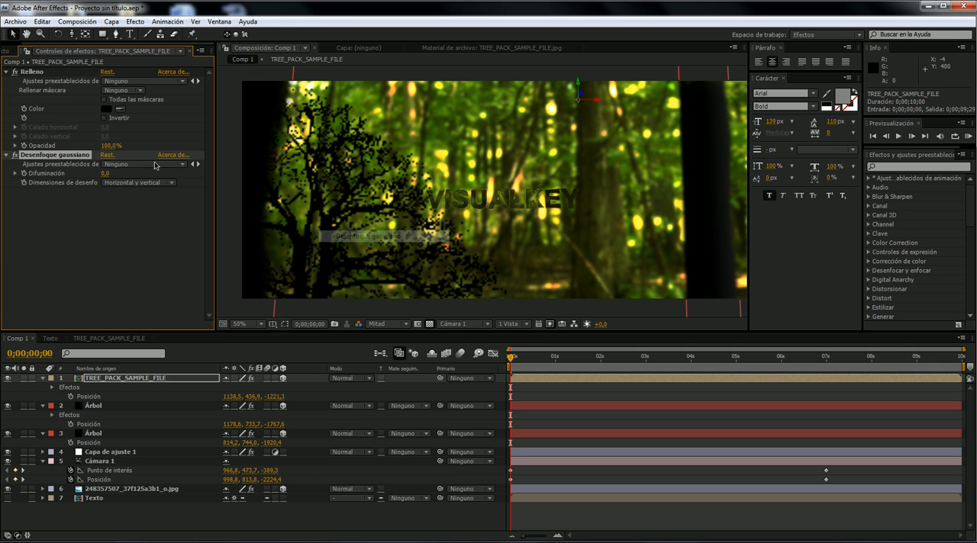
{"action": "left_click_drag", "start_coordinate": [162, 170], "coordinate": [67, 175]}
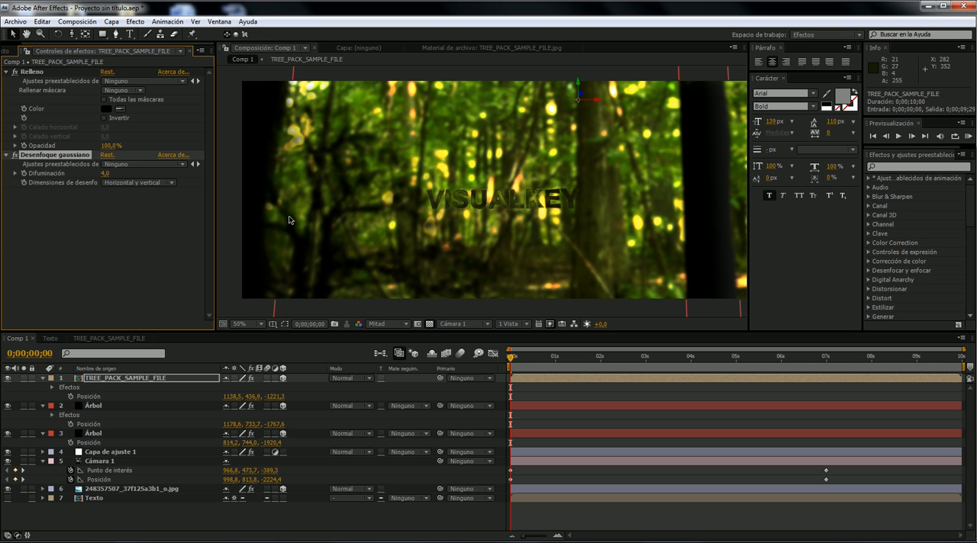
- Reposition the blurred tree layer up and towards the dark trunk, to about 1050.5, 321.6, -1221.3, and preview the camera move
{"action": "left_click_drag", "start_coordinate": [580, 82], "coordinate": [589, 58]}
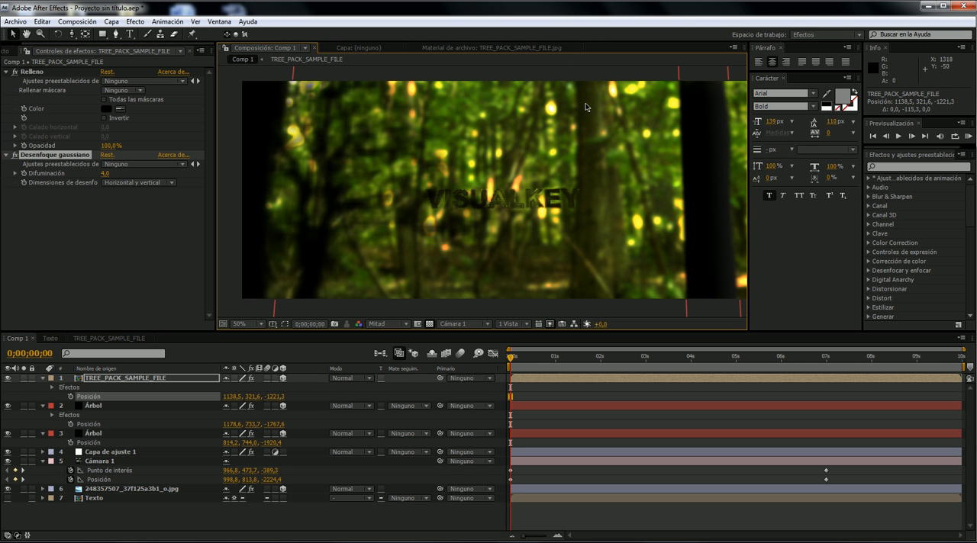
{"action": "key", "text": "comma"}
{"action": "key", "text": "comma"}
{"action": "left_click_drag", "start_coordinate": [539, 121], "coordinate": [523, 120]}
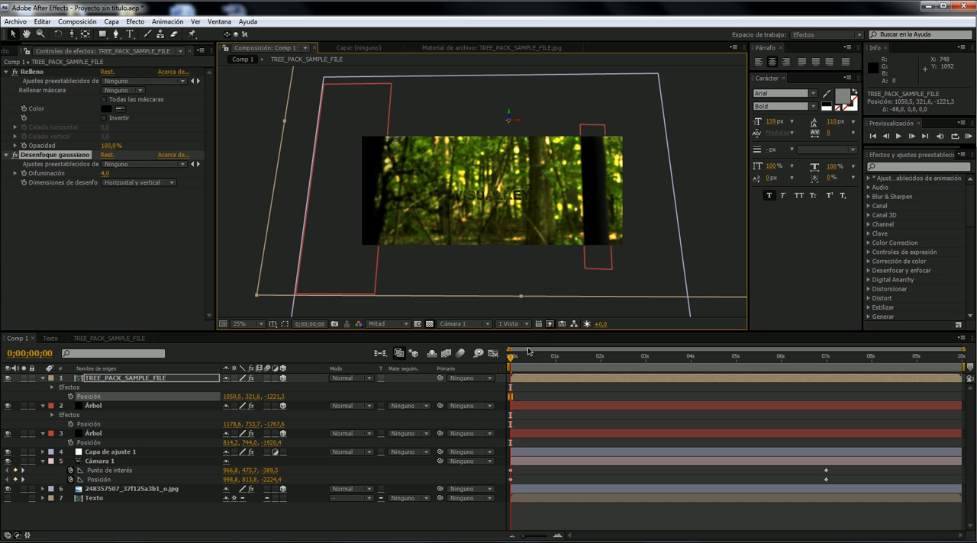
{"action": "key", "text": "period"}
{"action": "key", "text": "period"}
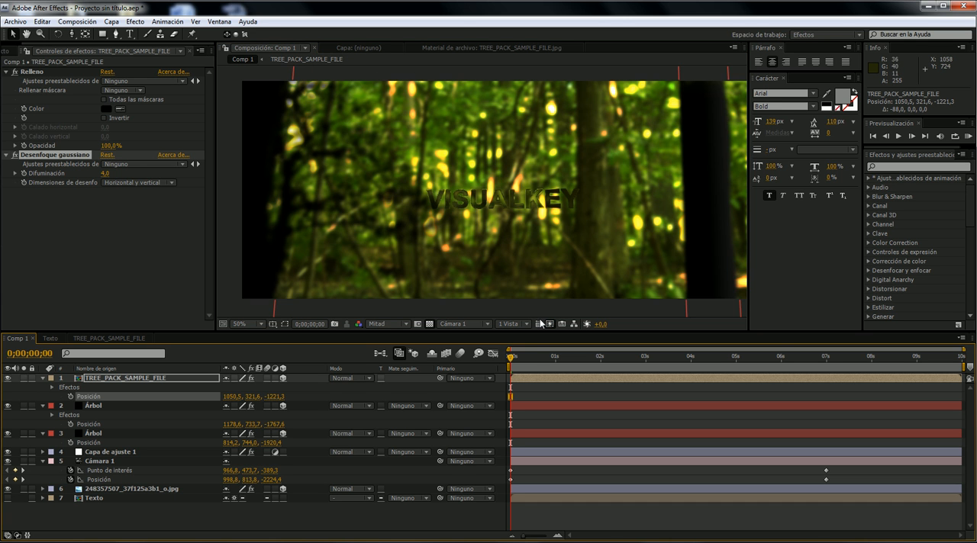
{"action": "key", "text": "space"}
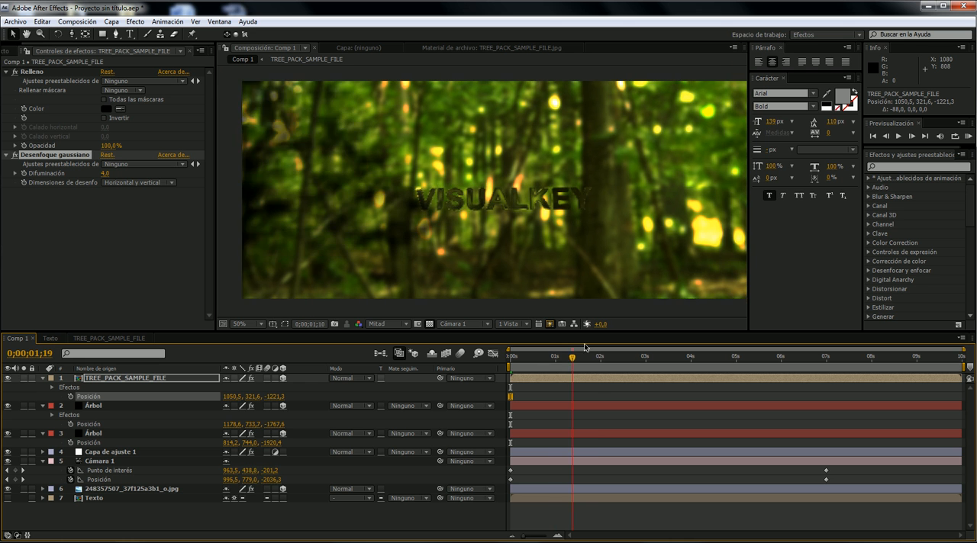
- Add treeShape01BG.jpg to Comp 1 as the uppermost layer and paste the TREE_PACK_SAMPLE_FILE layer's Posición onto it
{"action": "key", "text": "space"}
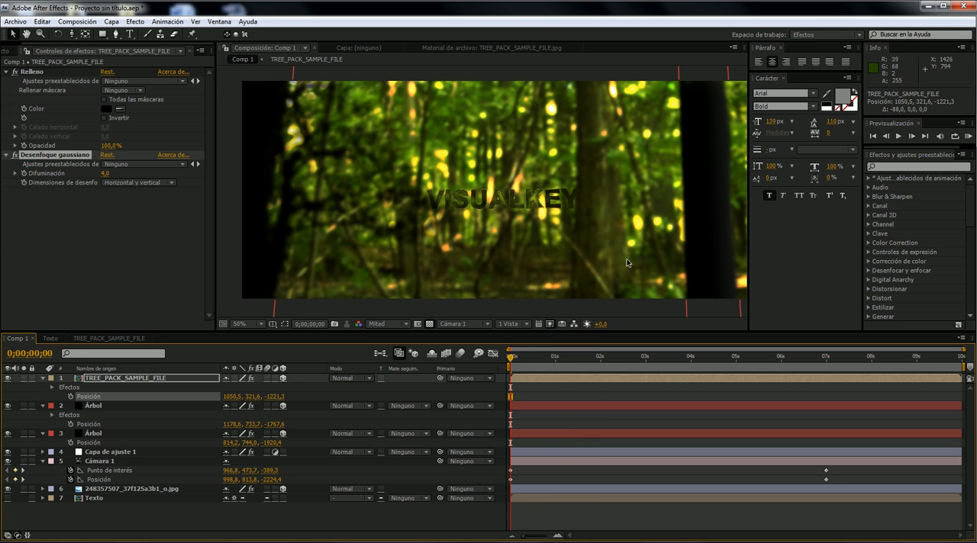
{"action": "left_click", "coordinate": [6, 50]}
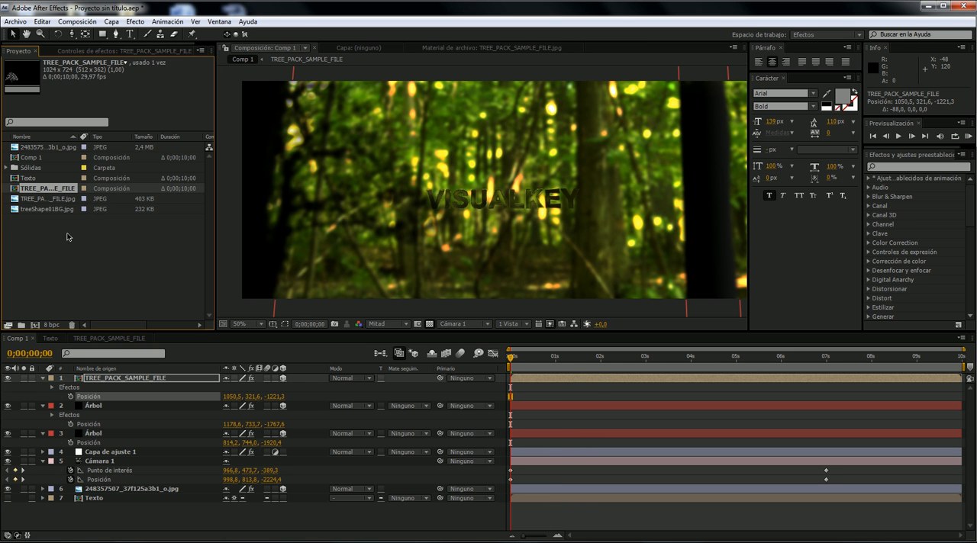
{"action": "left_click", "coordinate": [36, 199]}
{"action": "left_click", "coordinate": [47, 208]}
{"action": "left_click_drag", "start_coordinate": [58, 208], "coordinate": [156, 378]}
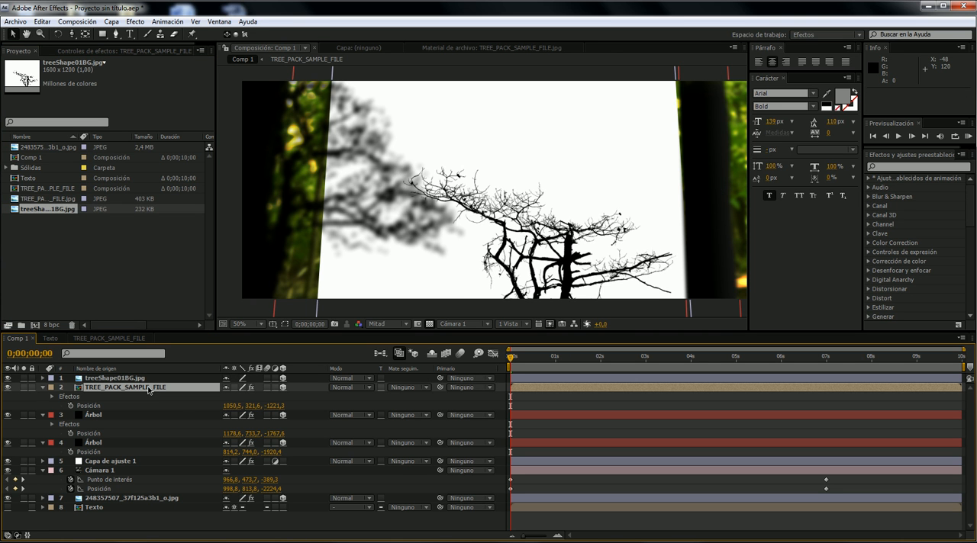
{"action": "left_click", "coordinate": [145, 406]}
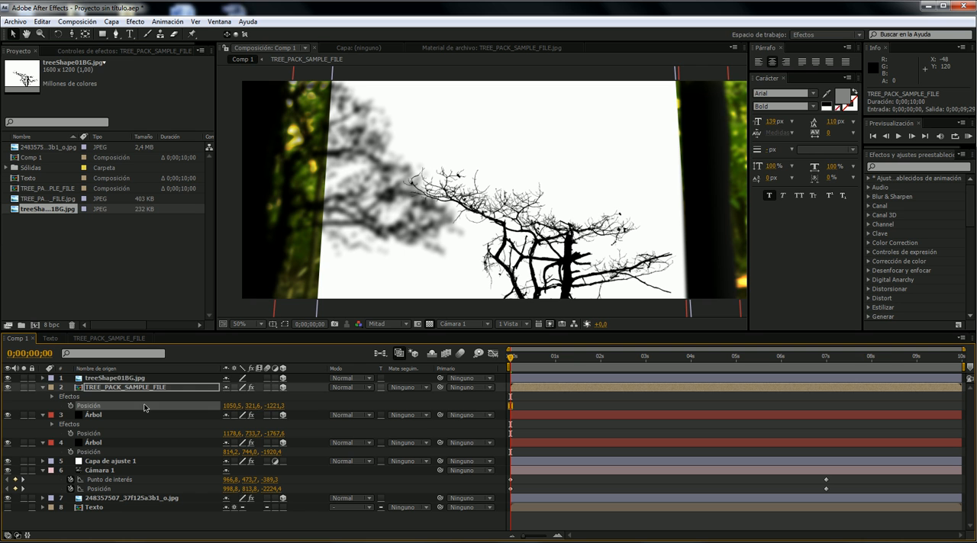
{"action": "left_click", "coordinate": [161, 378]}
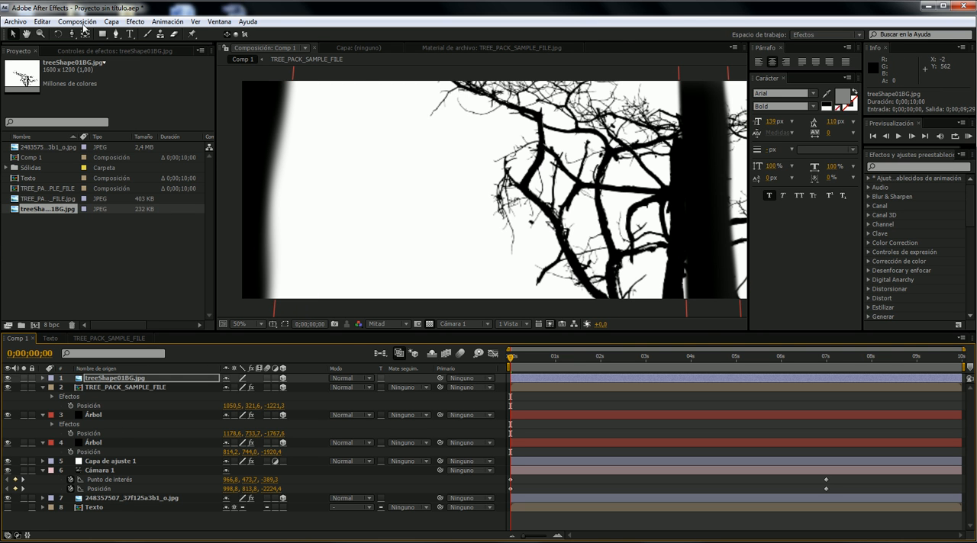
- Apply Clave de luminancia to the treeShape01BG.jpg layer with Eliminar más brillante and Umbral 31
{"action": "left_click", "coordinate": [111, 53]}
{"action": "right_click", "coordinate": [89, 109]}
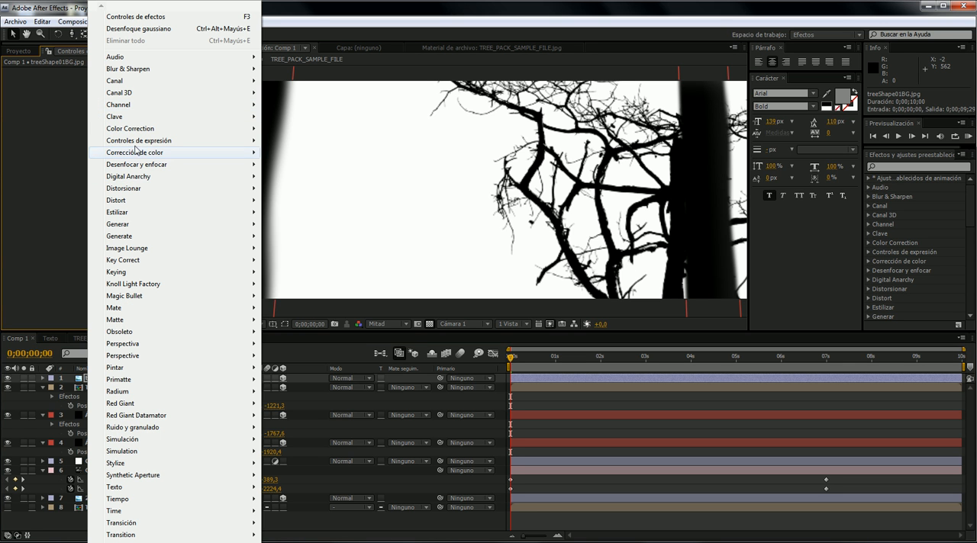
{"action": "mouse_move", "coordinate": [185, 116]}
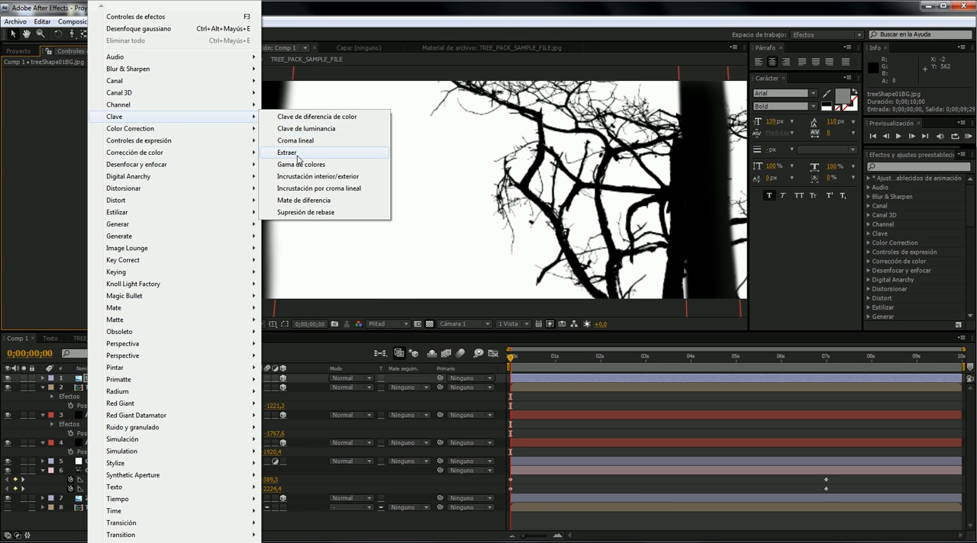
{"action": "left_click", "coordinate": [299, 129]}
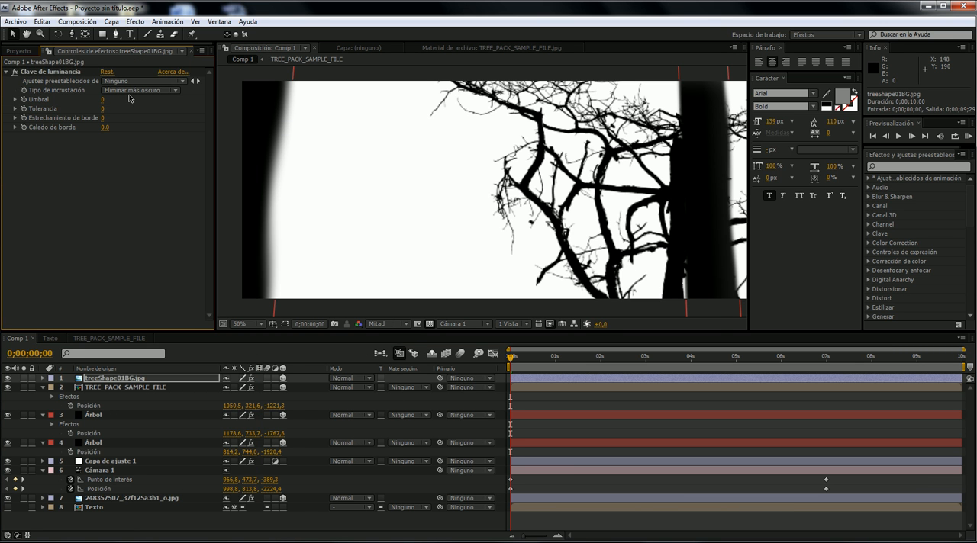
{"action": "left_click", "coordinate": [136, 90]}
{"action": "left_click", "coordinate": [149, 81]}
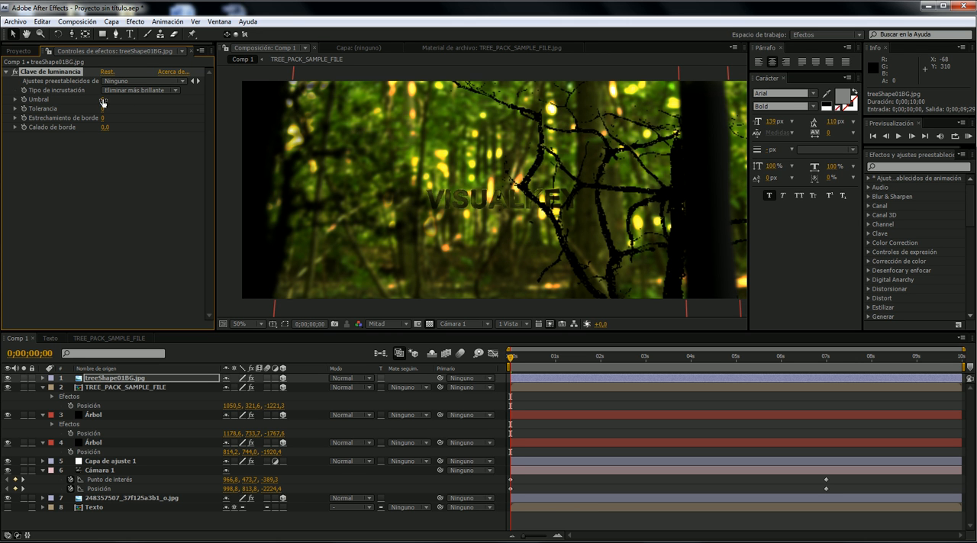
{"action": "left_click_drag", "start_coordinate": [118, 99], "coordinate": [171, 108]}
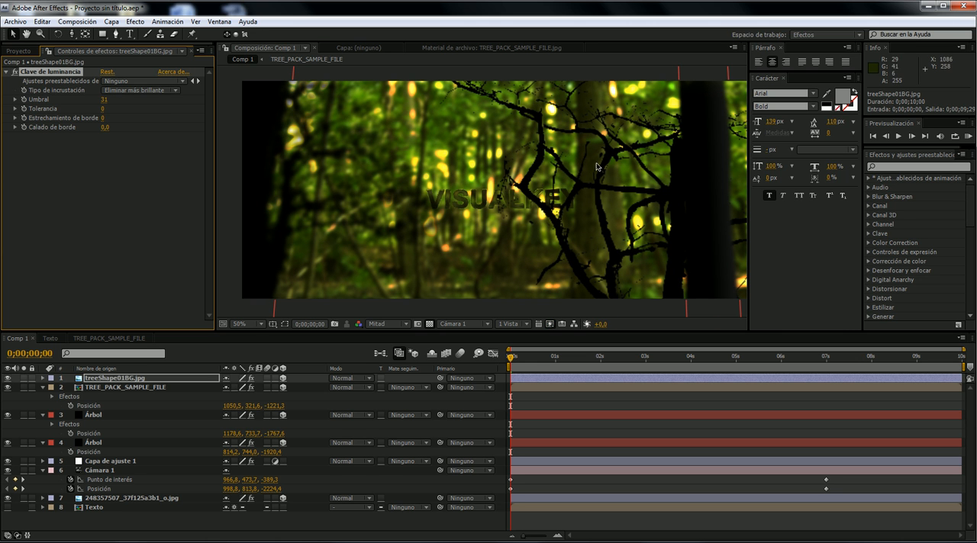
- Add a Desenfoque gaussiano effect to the treeShape01BG.jpg layer with Difuminación set to 6
{"action": "right_click", "coordinate": [80, 168]}
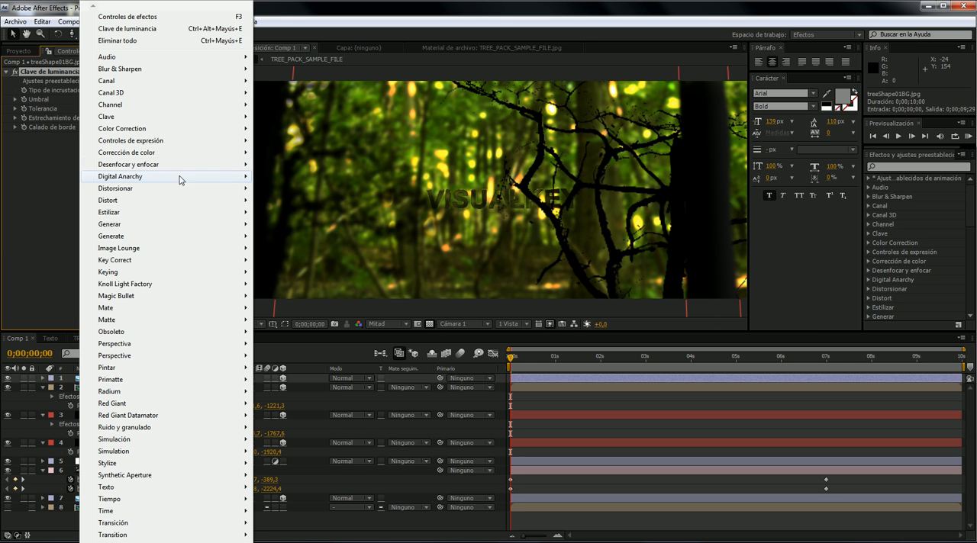
{"action": "mouse_move", "coordinate": [164, 228]}
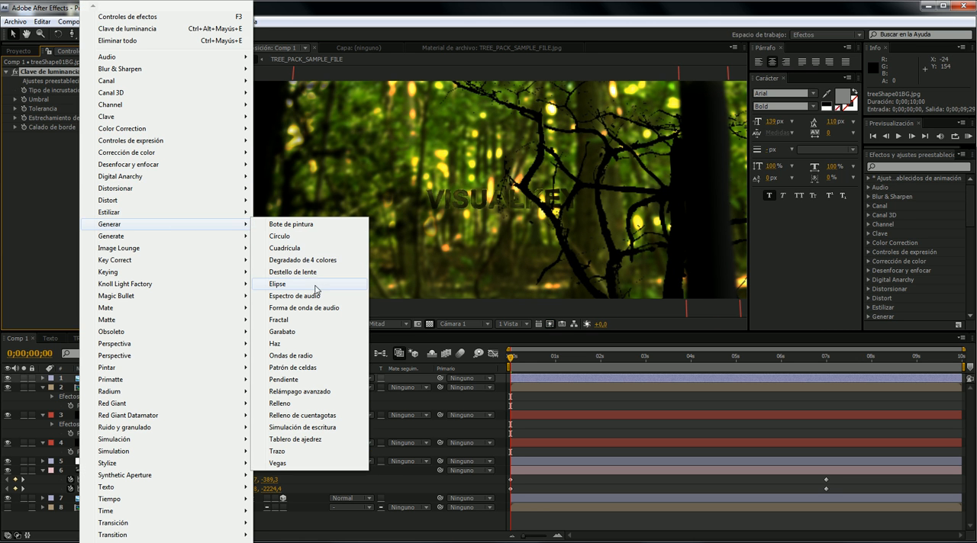
{"action": "mouse_move", "coordinate": [165, 165]}
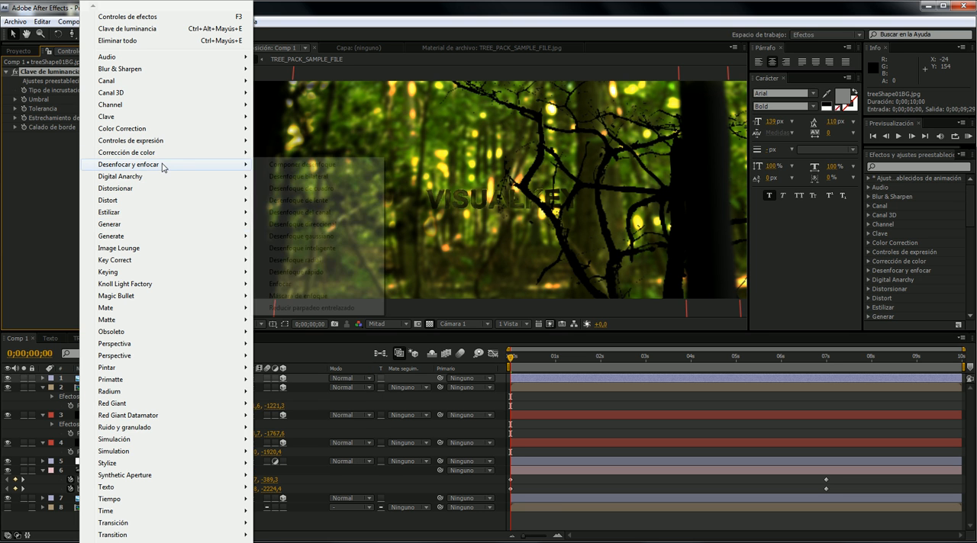
{"action": "left_click", "coordinate": [297, 236]}
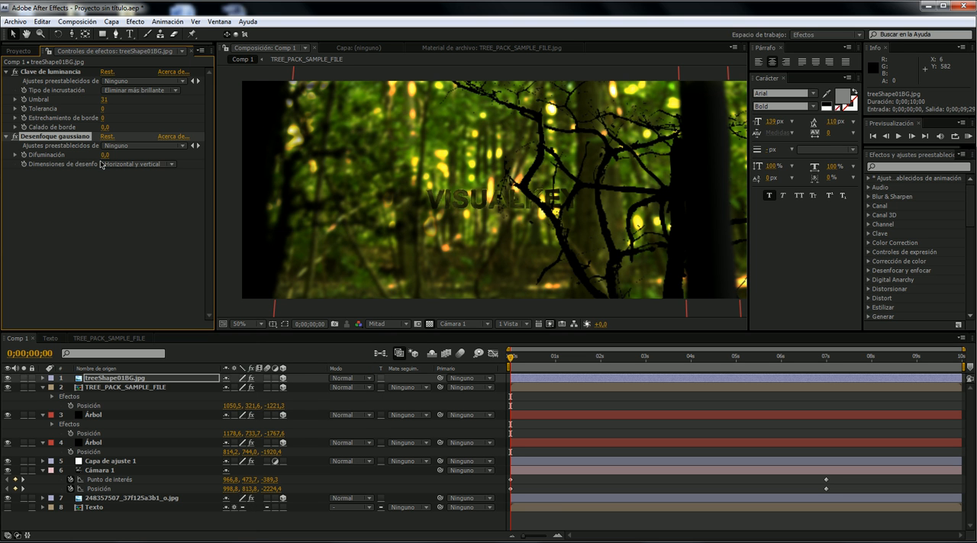
{"action": "left_click_drag", "start_coordinate": [112, 154], "coordinate": [129, 148]}
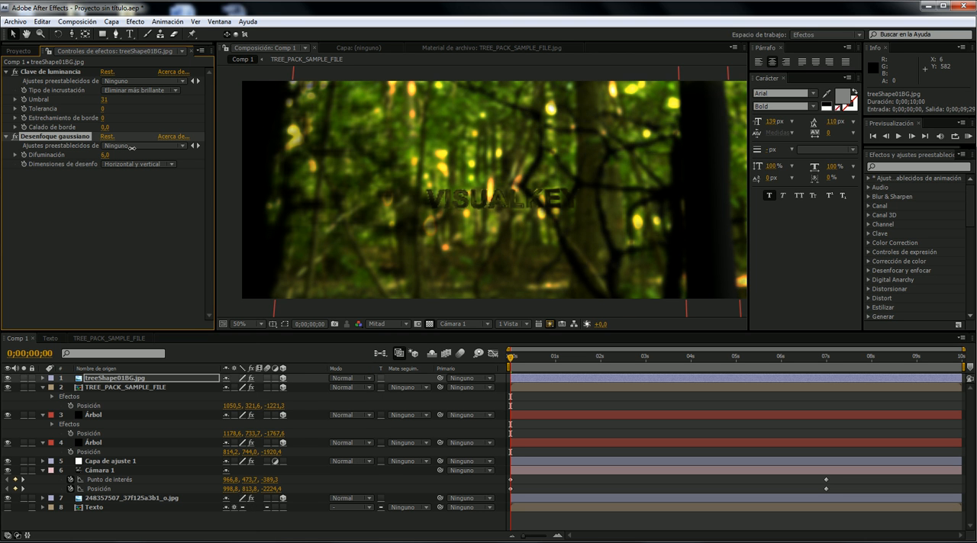
- Rotate the treeShape01BG.jpg layer around its Z axis to an orientation of about 317.3°
{"action": "left_click", "coordinate": [58, 35]}
{"action": "scroll", "coordinate": [493, 175], "scroll_direction": "down", "scroll_amount": 2}
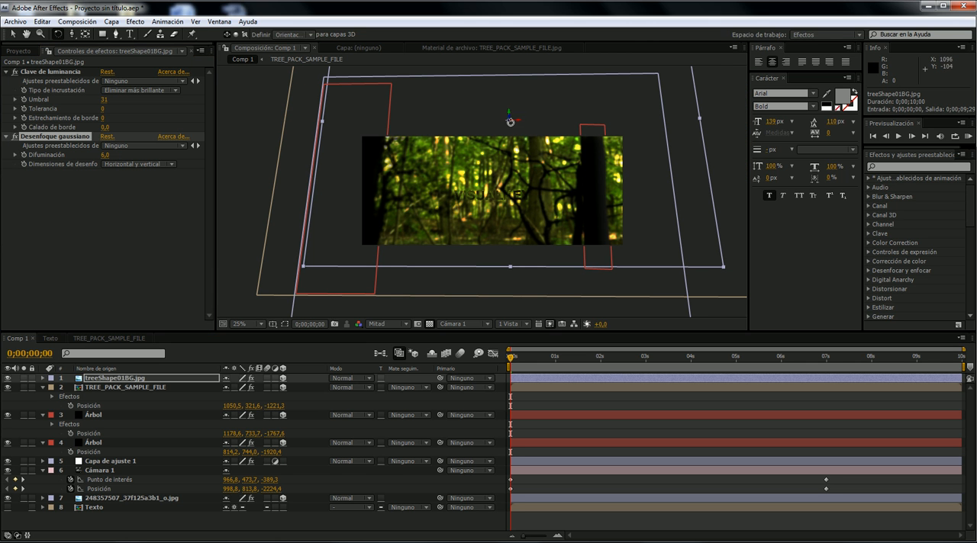
{"action": "left_click_drag", "start_coordinate": [510, 117], "coordinate": [516, 115]}
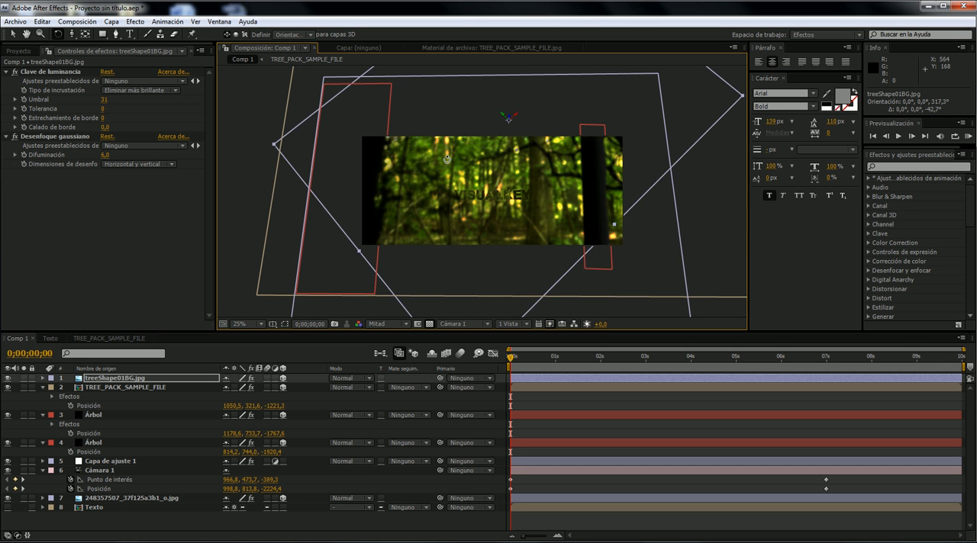
{"action": "scroll", "coordinate": [447, 161], "scroll_direction": "up", "scroll_amount": 2}
{"action": "left_click", "coordinate": [13, 34]}
- Push the treeShape01BG.jpg layer back in depth to about Z -963.8 and preview the camera move
{"action": "scroll", "coordinate": [440, 199], "scroll_direction": "down", "scroll_amount": 2}
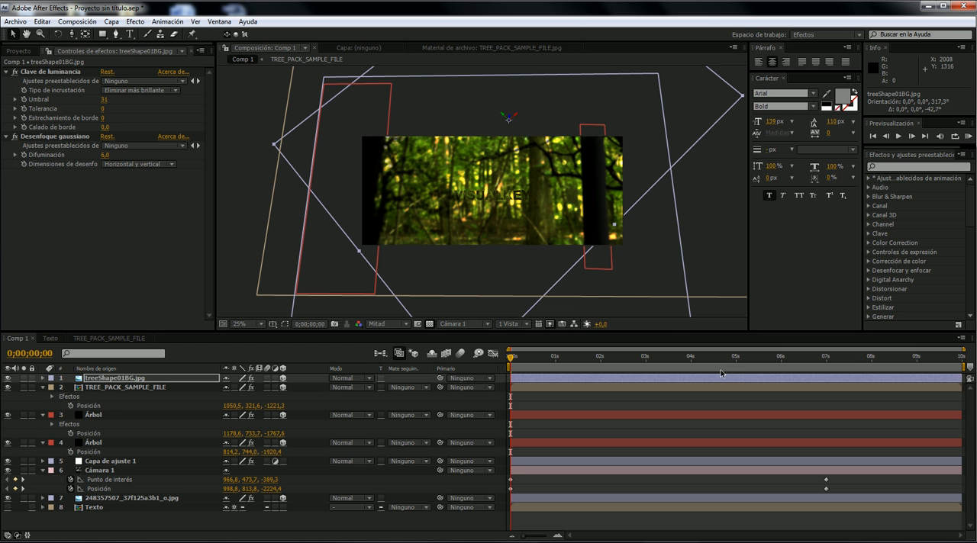
{"action": "left_click_drag", "start_coordinate": [512, 118], "coordinate": [436, 142]}
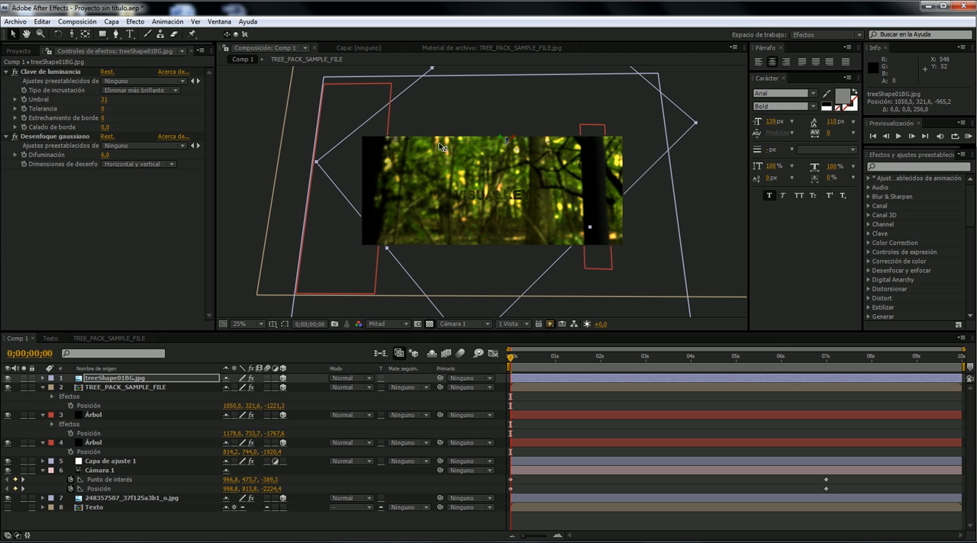
{"action": "left_click", "coordinate": [807, 357]}
{"action": "left_click_drag", "start_coordinate": [810, 361], "coordinate": [837, 359]}
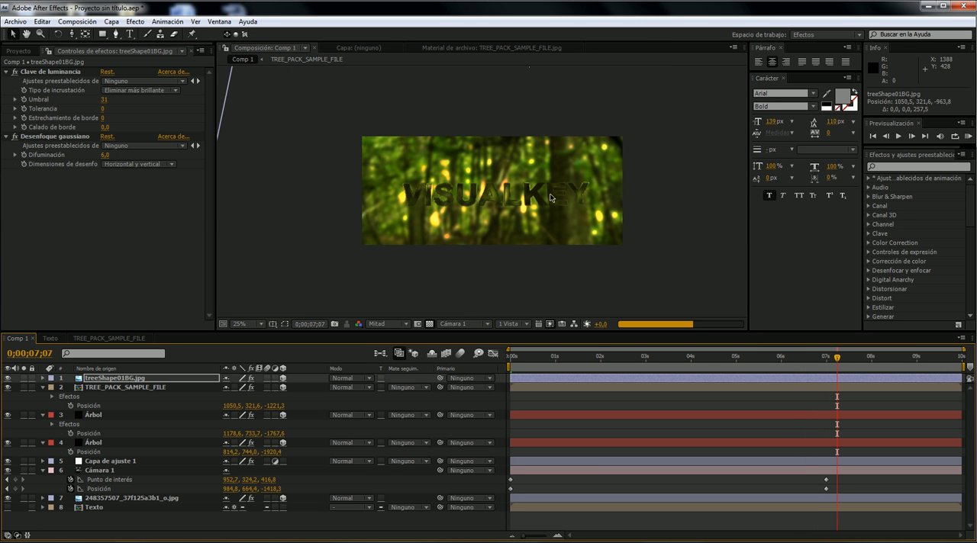
{"action": "key", "text": "period"}
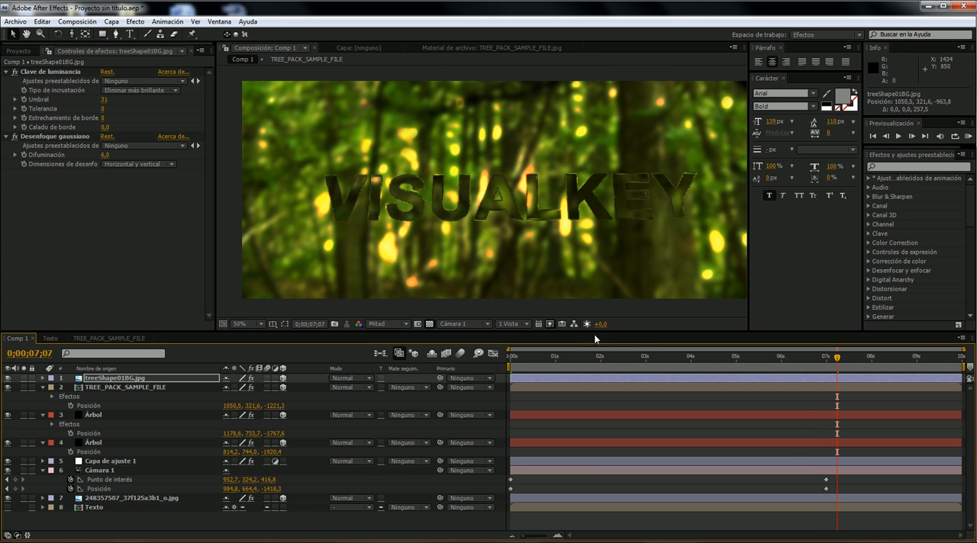
{"action": "left_click", "coordinate": [580, 360]}
{"action": "left_click_drag", "start_coordinate": [581, 364], "coordinate": [462, 370]}
{"action": "key", "text": "space"}
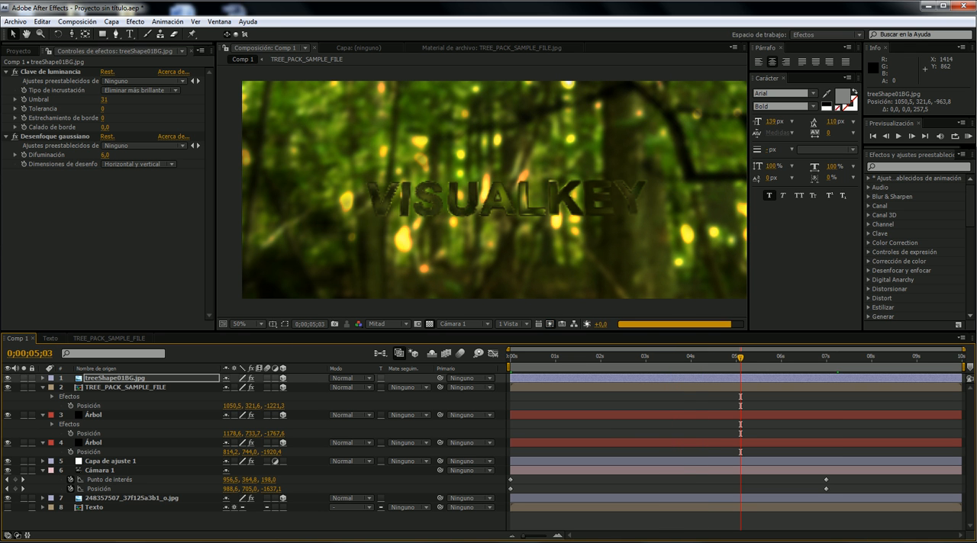
- Switch to the media player, play the reference glass-text video to compare the scene, and return to After Effects
{"action": "left_click", "coordinate": [239, 542]}
{"action": "mouse_move", "coordinate": [353, 337]}
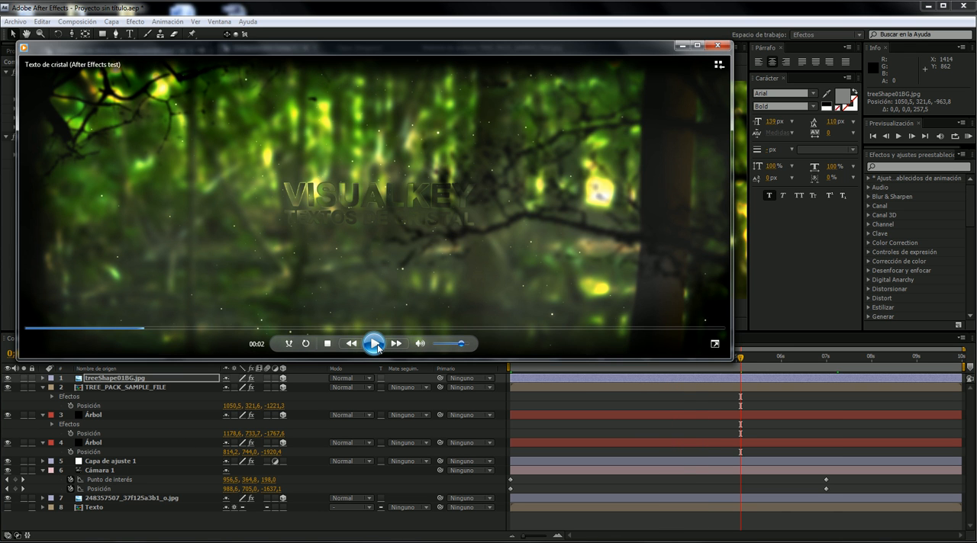
{"action": "left_click", "coordinate": [377, 347]}
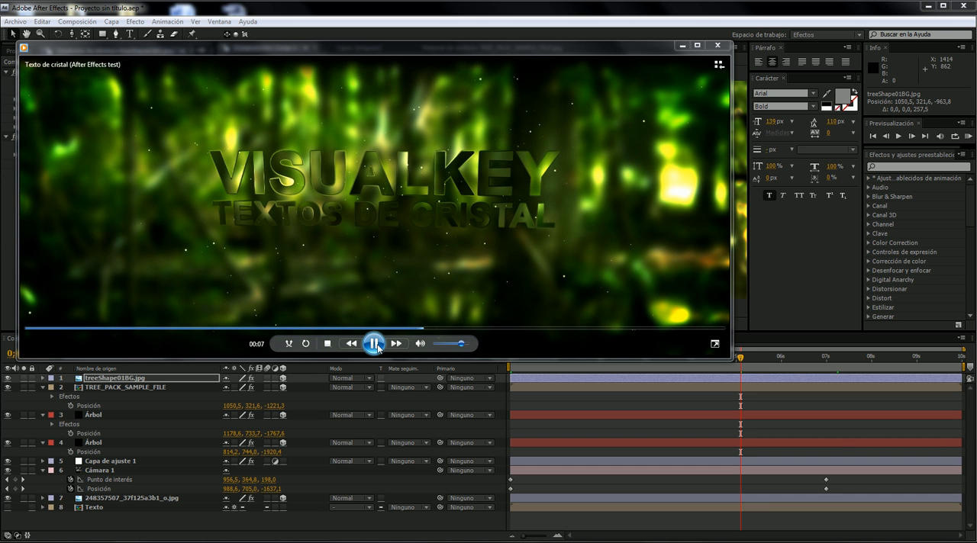
{"action": "left_click", "coordinate": [374, 345]}
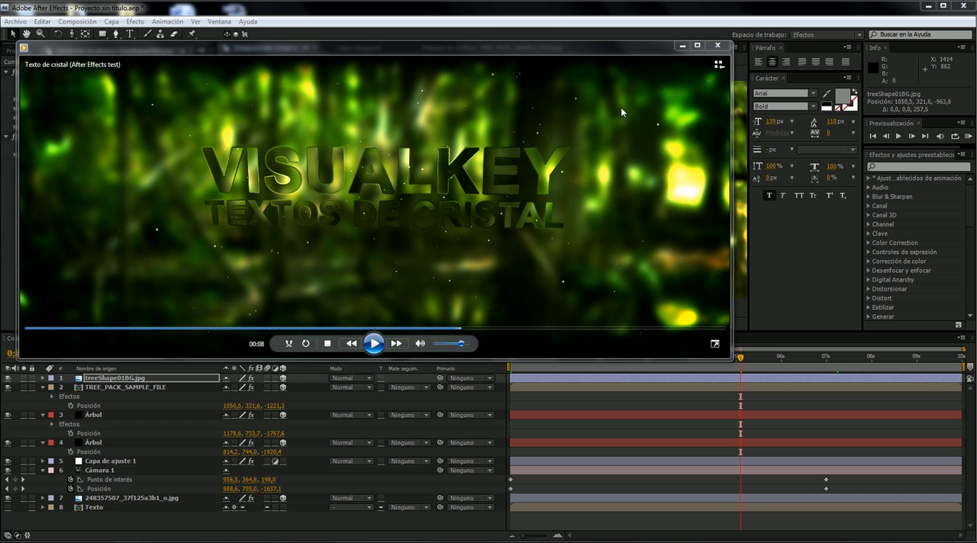
{"action": "left_click", "coordinate": [684, 47]}
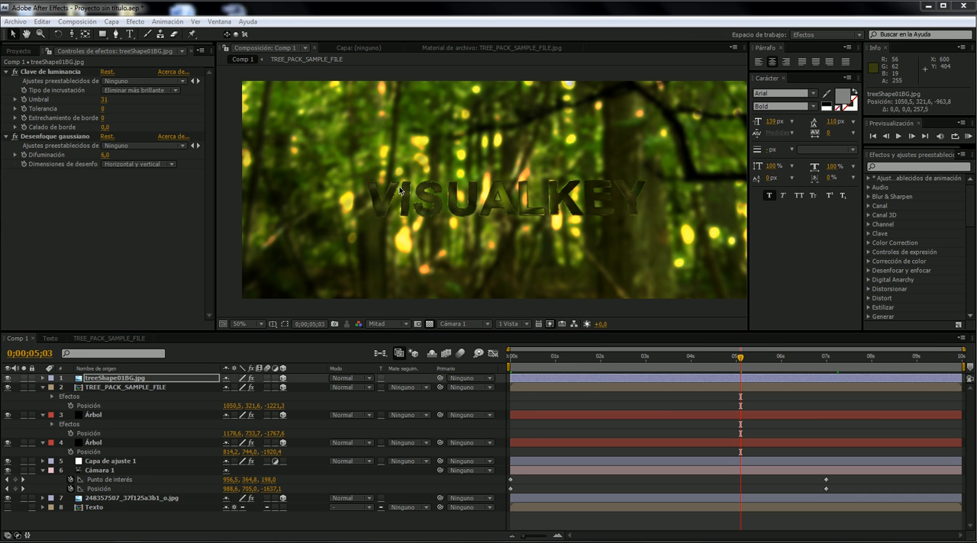
- Move the Capa de ajuste 1 layer above all other layers in Comp 1
{"action": "left_click_drag", "start_coordinate": [122, 461], "coordinate": [158, 375]}
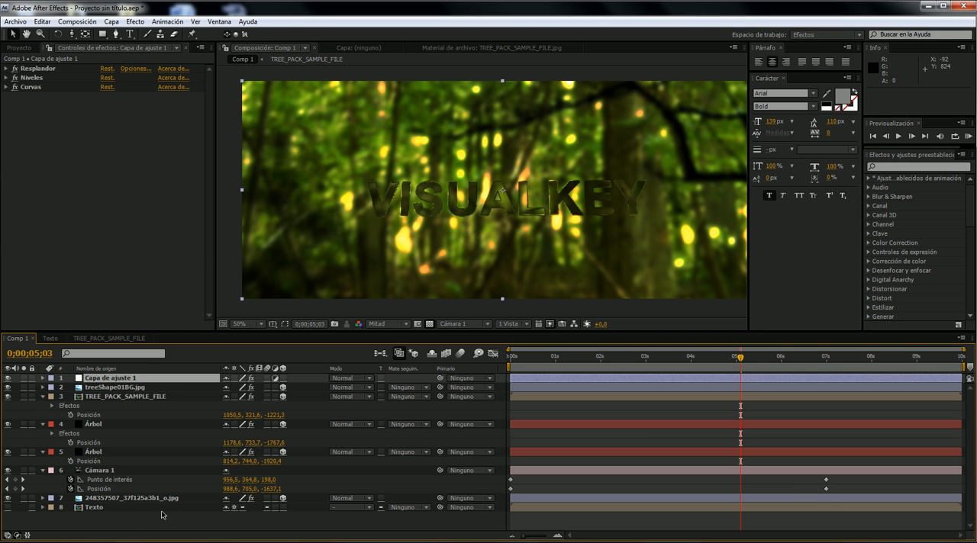
{"action": "right_click", "coordinate": [158, 518]}
{"action": "mouse_move", "coordinate": [256, 459]}
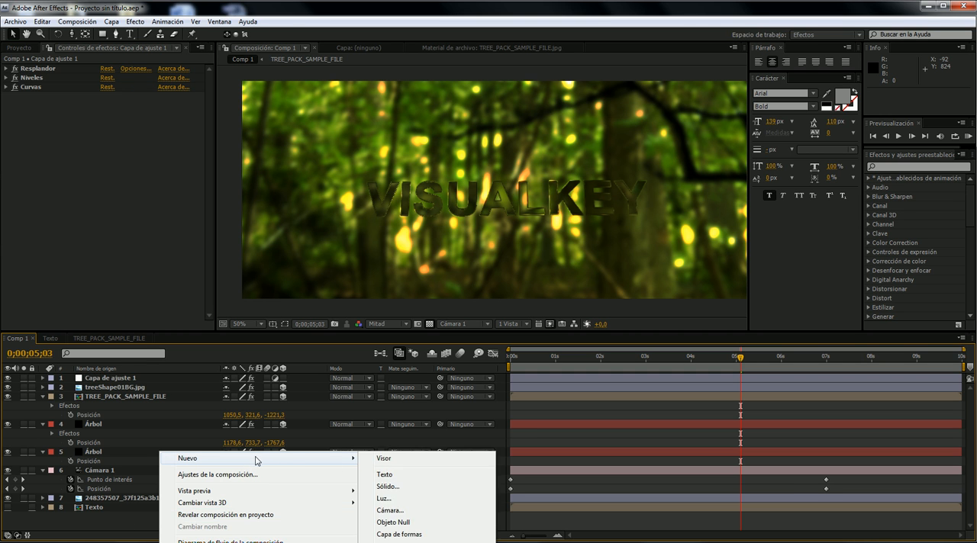
{"action": "left_click", "coordinate": [403, 492]}
- Switch to the browser to look through the visualkey.net After Effects tutorial gallery, then return to After Effects and select Capa de ajuste 1
{"action": "left_click", "coordinate": [141, 542]}
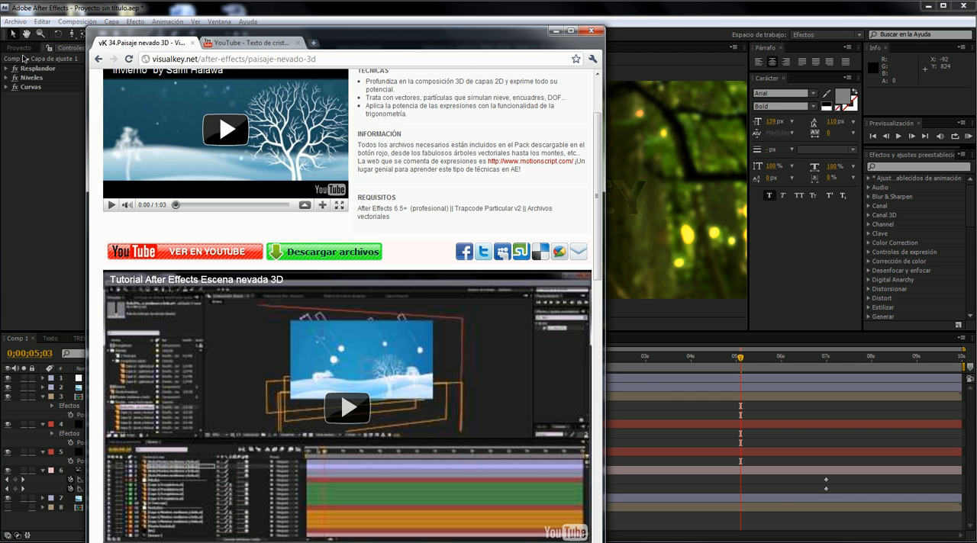
{"action": "key", "text": "alt+Left"}
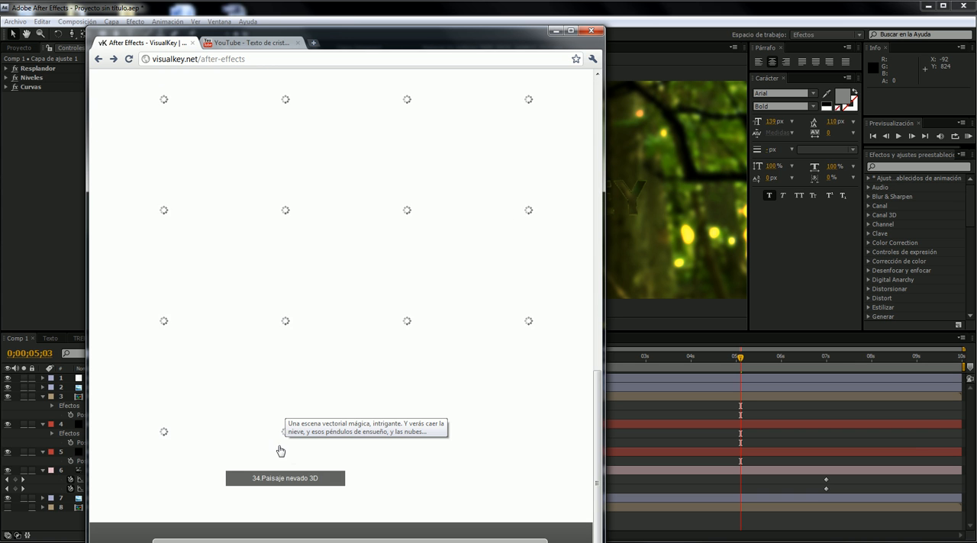
{"action": "scroll", "coordinate": [263, 358], "scroll_direction": "up", "scroll_amount": 2}
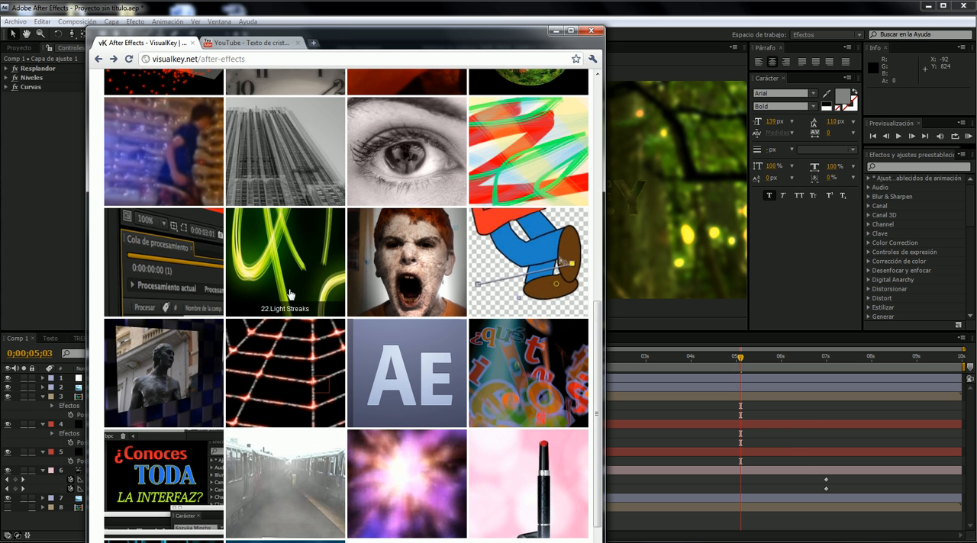
{"action": "scroll", "coordinate": [293, 252], "scroll_direction": "down", "scroll_amount": 3}
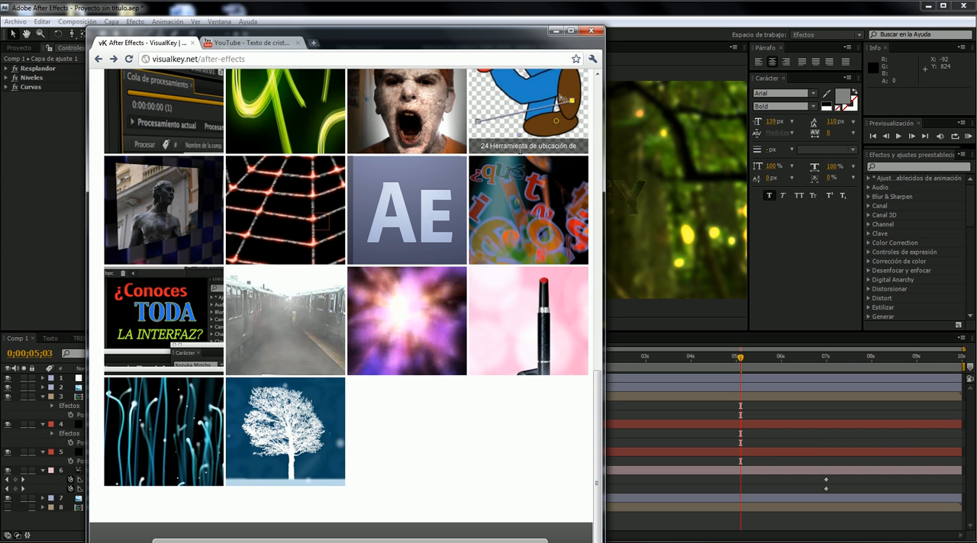
{"action": "scroll", "coordinate": [550, 107], "scroll_direction": "up", "scroll_amount": 6}
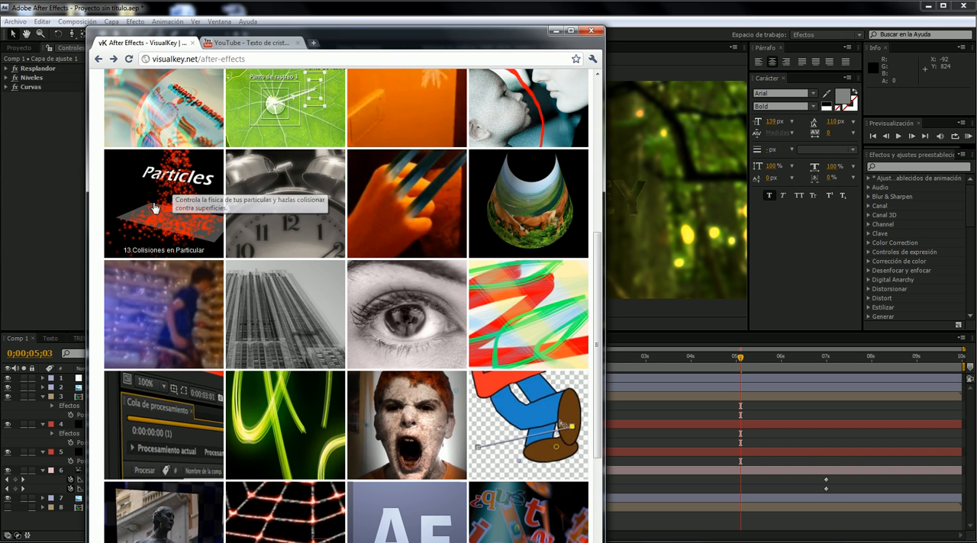
{"action": "left_click", "coordinate": [555, 31]}
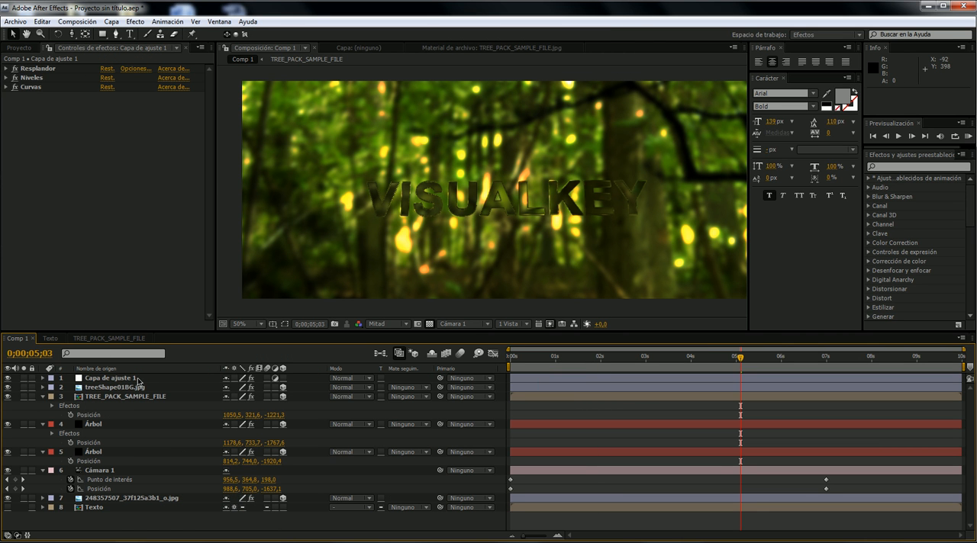
{"action": "left_click", "coordinate": [138, 378]}
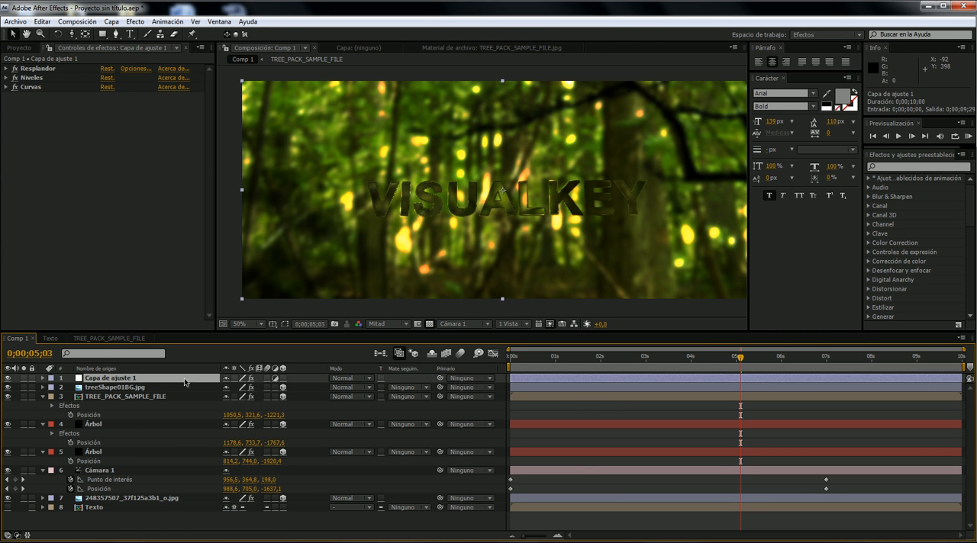
- Create a new comp-size black solid named Partículas, 1920 by 803 px, in Comp 1
{"action": "right_click", "coordinate": [102, 519]}
{"action": "mouse_move", "coordinate": [175, 460]}
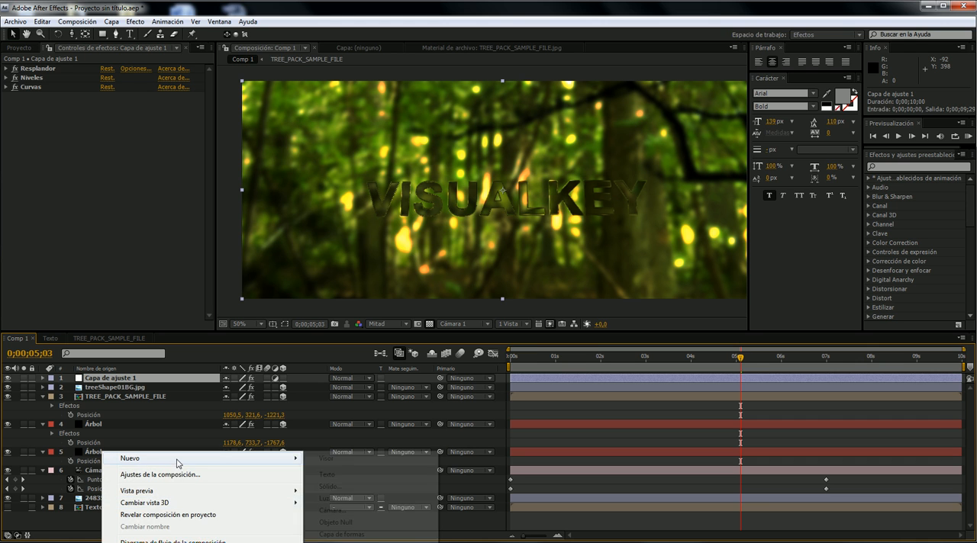
{"action": "left_click", "coordinate": [348, 486]}
{"action": "type", "text": "PAr"}
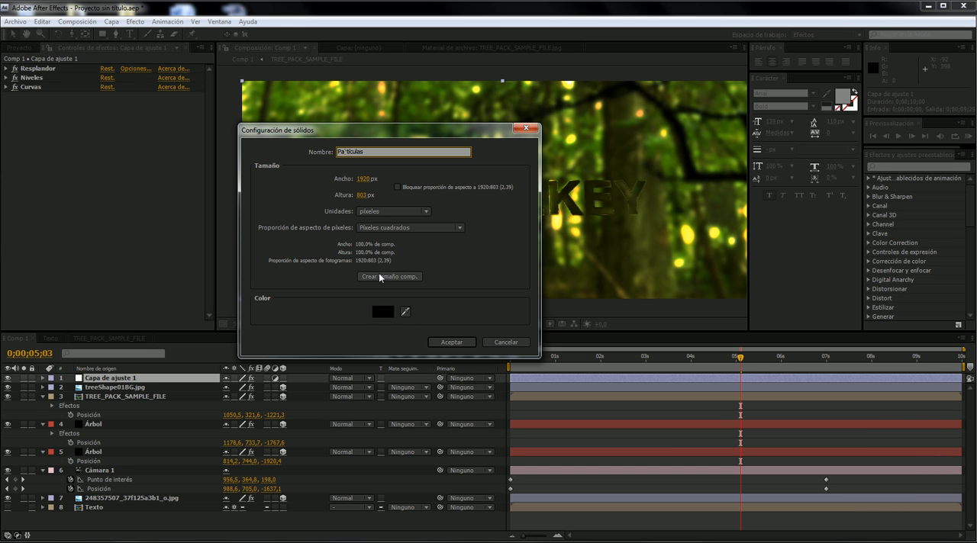
{"action": "key", "text": "Return"}
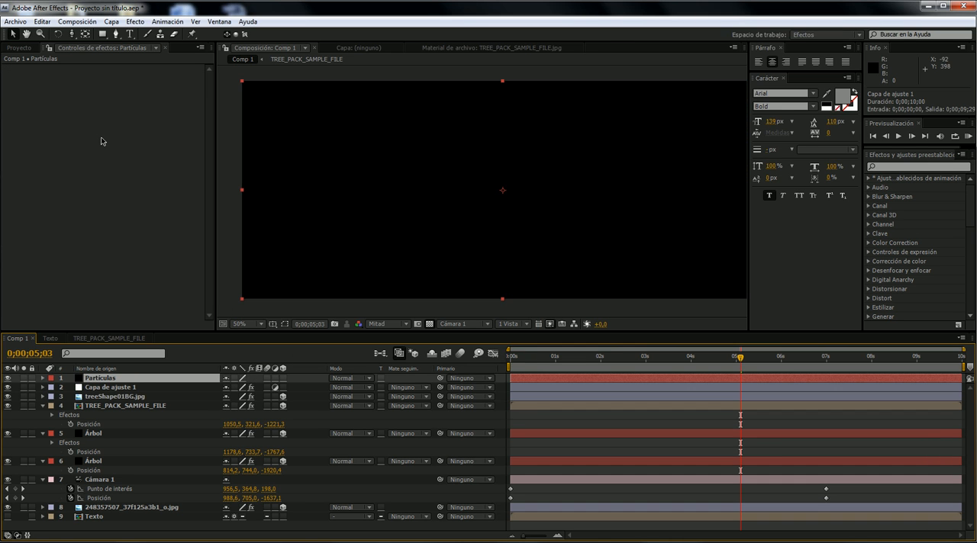
- Apply the Particular effect to the Partículas layer and scrub the timeline back to the start to preview the particles
{"action": "right_click", "coordinate": [17, 123]}
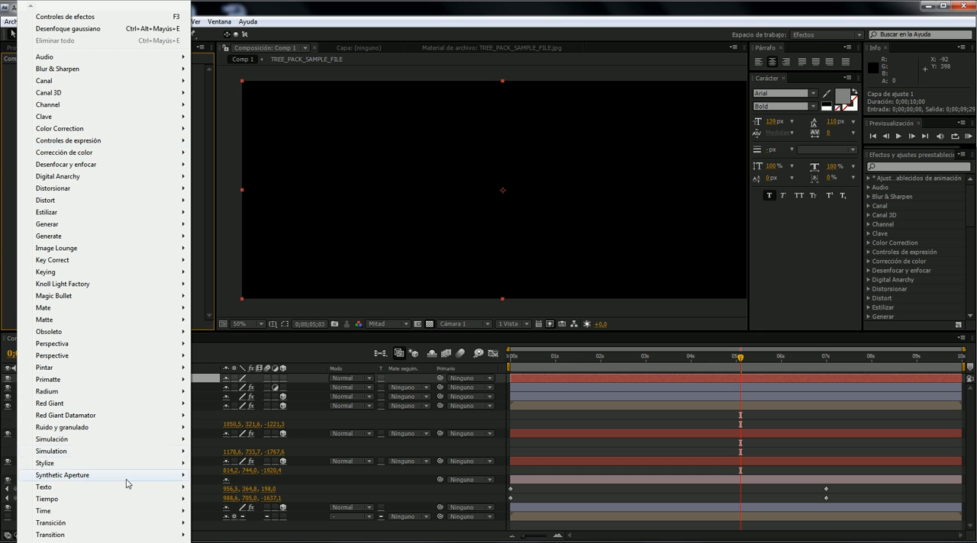
{"action": "mouse_move", "coordinate": [114, 536]}
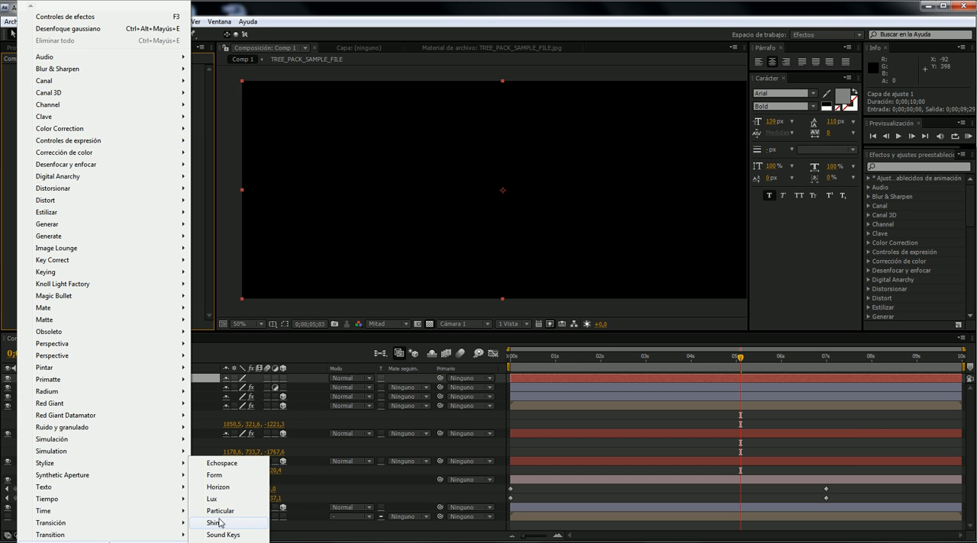
{"action": "left_click", "coordinate": [219, 517]}
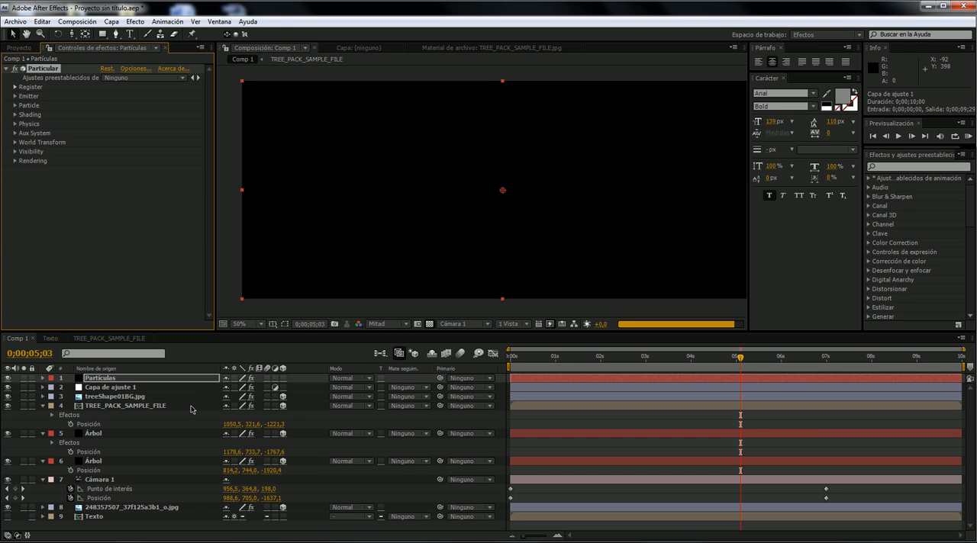
{"action": "left_click", "coordinate": [526, 357]}
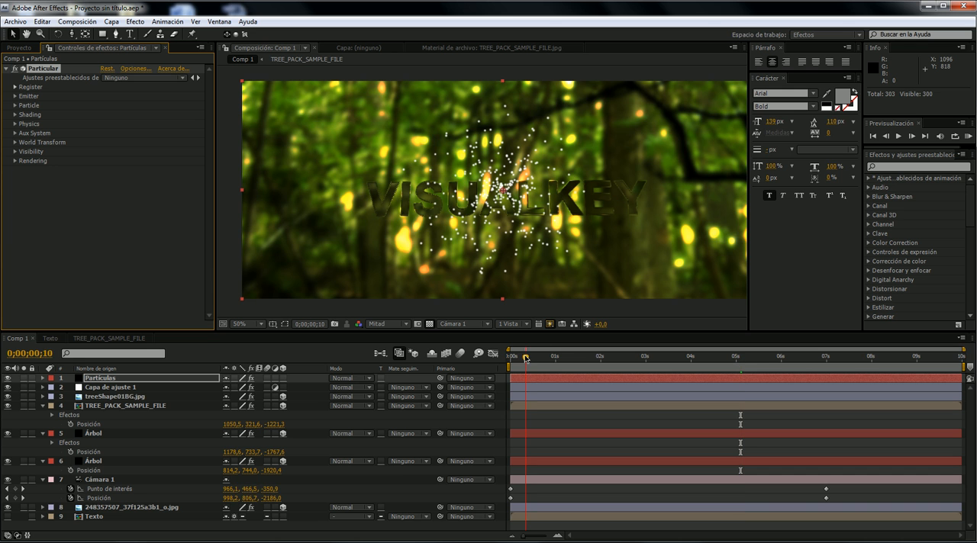
{"action": "left_click", "coordinate": [599, 358]}
{"action": "left_click_drag", "start_coordinate": [599, 360], "coordinate": [505, 356]}
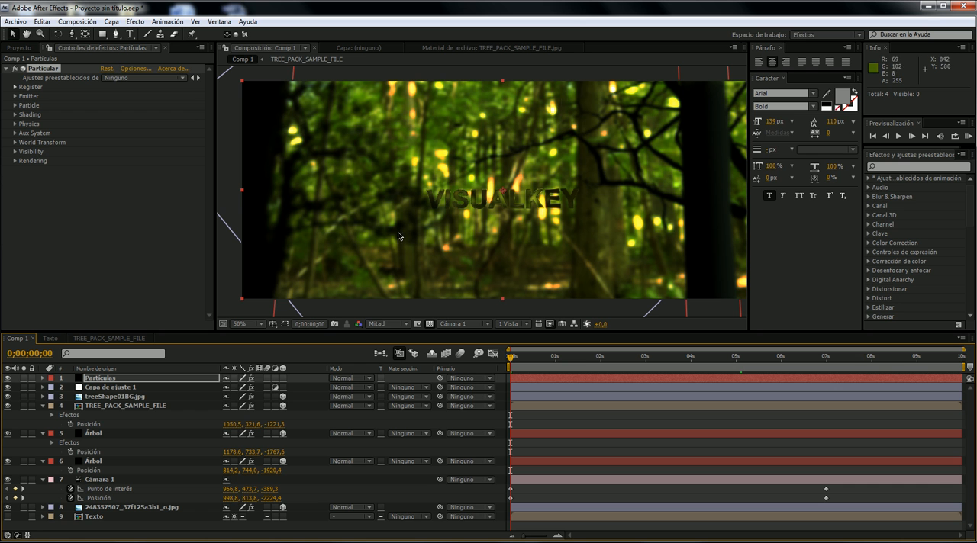
- Set Particular's Emitter Type to Box and its Pre Run to 93
{"action": "left_click", "coordinate": [16, 96]}
{"action": "scroll", "coordinate": [48, 114], "scroll_direction": "down", "scroll_amount": 1}
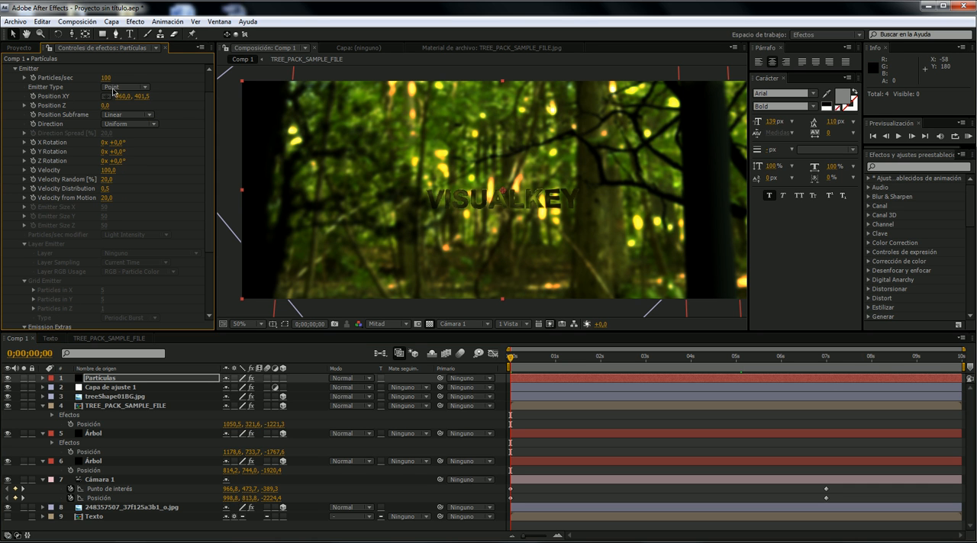
{"action": "left_click", "coordinate": [120, 88]}
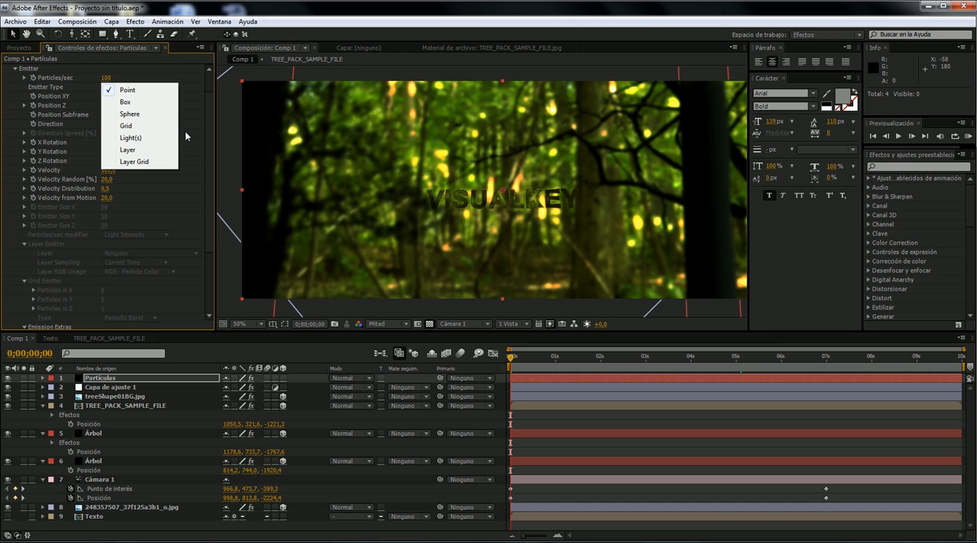
{"action": "left_click", "coordinate": [149, 103]}
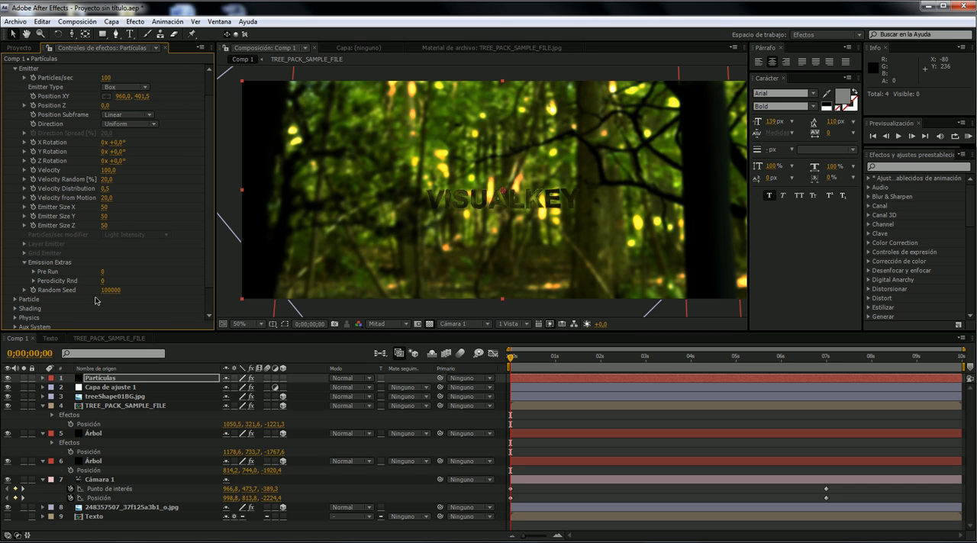
{"action": "left_click_drag", "start_coordinate": [113, 271], "coordinate": [155, 271]}
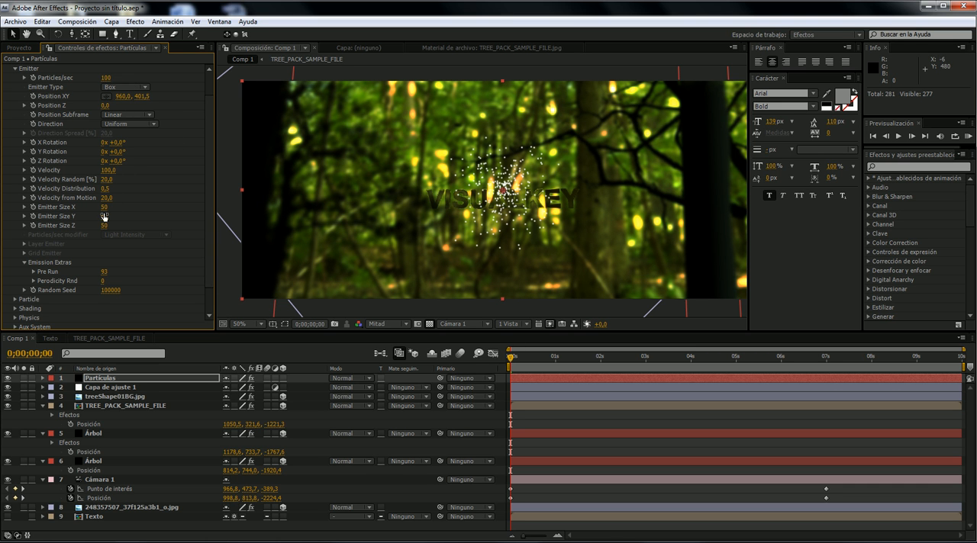
- Enlarge the box emitter to about 2065 in X, 973 in Y and 1223 in Z, and preview it over time
{"action": "left_click_drag", "start_coordinate": [117, 207], "coordinate": [120, 207]}
{"action": "left_click_drag", "start_coordinate": [367, 226], "coordinate": [212, 327]}
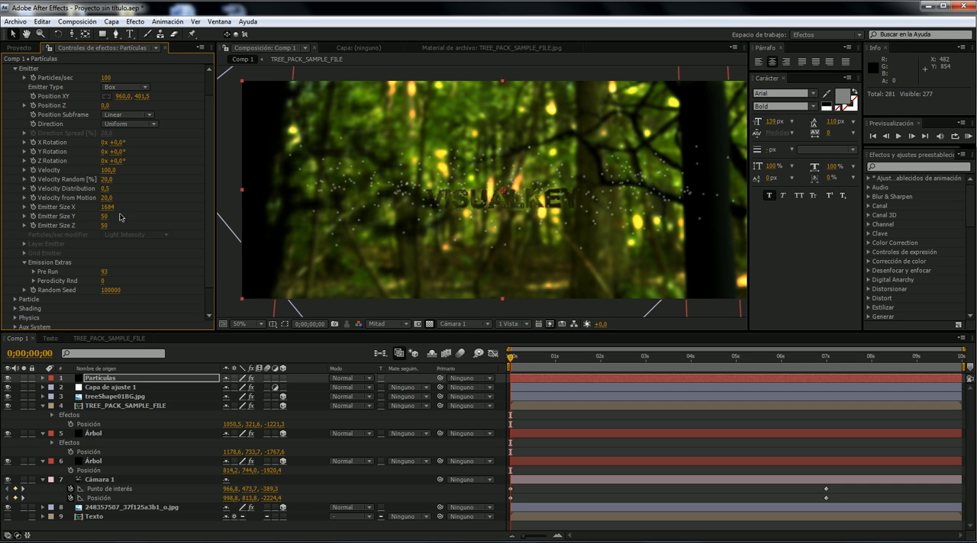
{"action": "left_click_drag", "start_coordinate": [106, 215], "coordinate": [106, 220]}
{"action": "left_click_drag", "start_coordinate": [283, 216], "coordinate": [391, 240]}
{"action": "left_click_drag", "start_coordinate": [108, 227], "coordinate": [632, 205]}
{"action": "left_click_drag", "start_coordinate": [716, 203], "coordinate": [717, 203]}
{"action": "left_click_drag", "start_coordinate": [548, 356], "coordinate": [612, 365]}
{"action": "key", "text": "Home"}
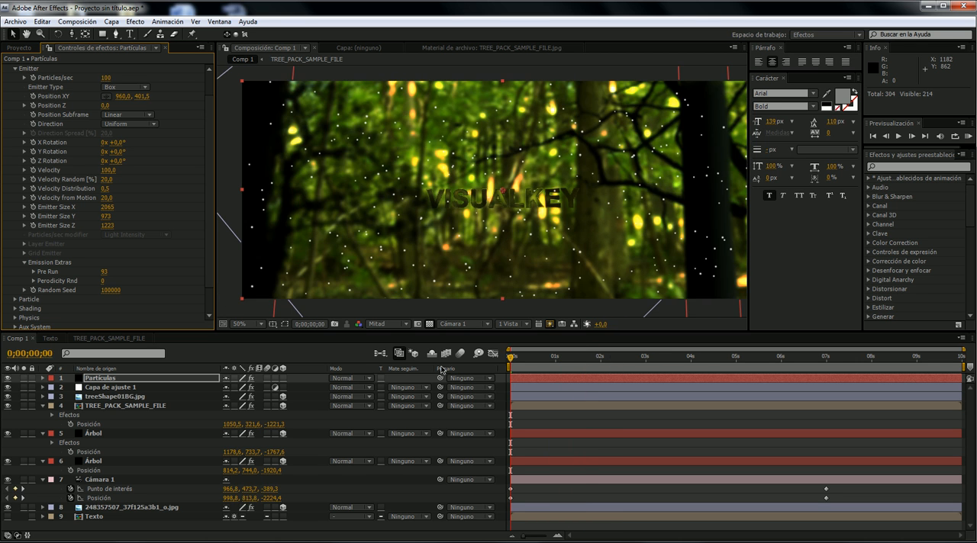
- Set the emitter's Velocity to 0 and scrub through the comp to check the particles
{"action": "left_click", "coordinate": [111, 170]}
{"action": "key", "text": "Return"}
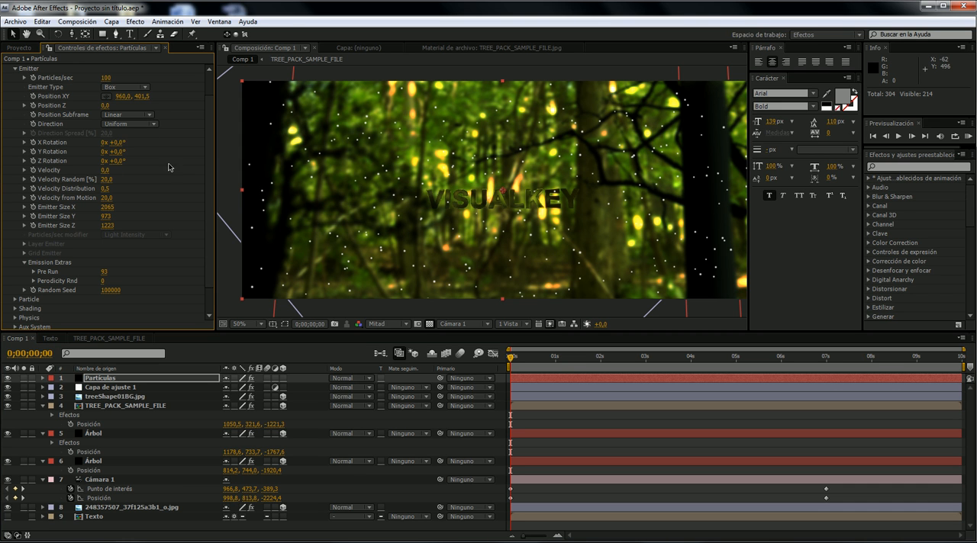
{"action": "left_click_drag", "start_coordinate": [540, 358], "coordinate": [453, 403]}
{"action": "left_click_drag", "start_coordinate": [686, 359], "coordinate": [513, 422]}
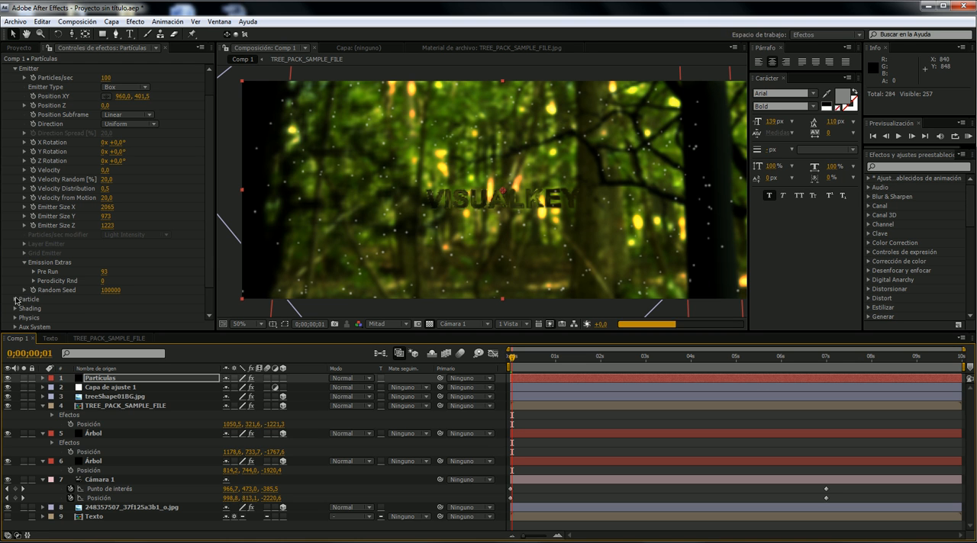
- Raise the particle Life to about 14.2 seconds
{"action": "left_click", "coordinate": [13, 303]}
{"action": "left_click", "coordinate": [15, 303]}
{"action": "scroll", "coordinate": [91, 302], "scroll_direction": "down", "scroll_amount": 5}
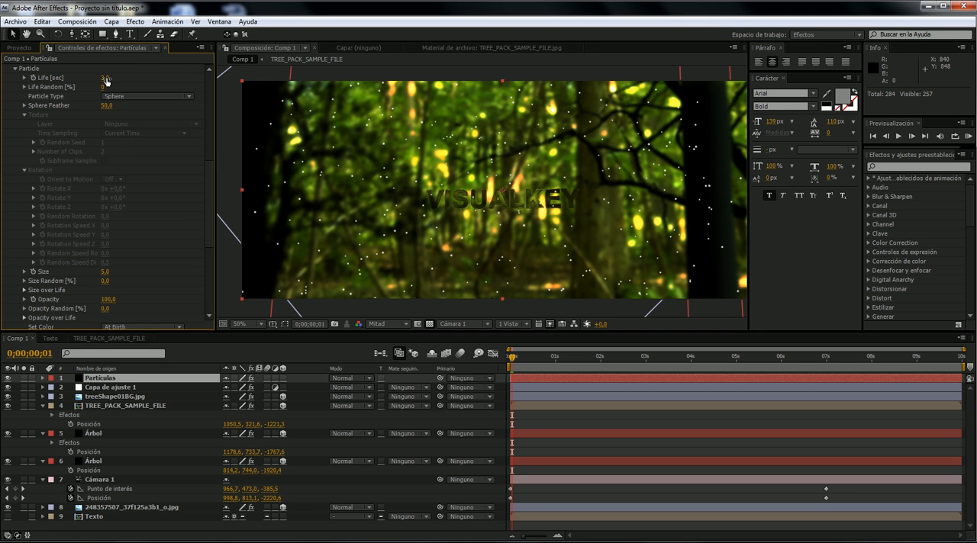
{"action": "left_click_drag", "start_coordinate": [106, 79], "coordinate": [152, 76]}
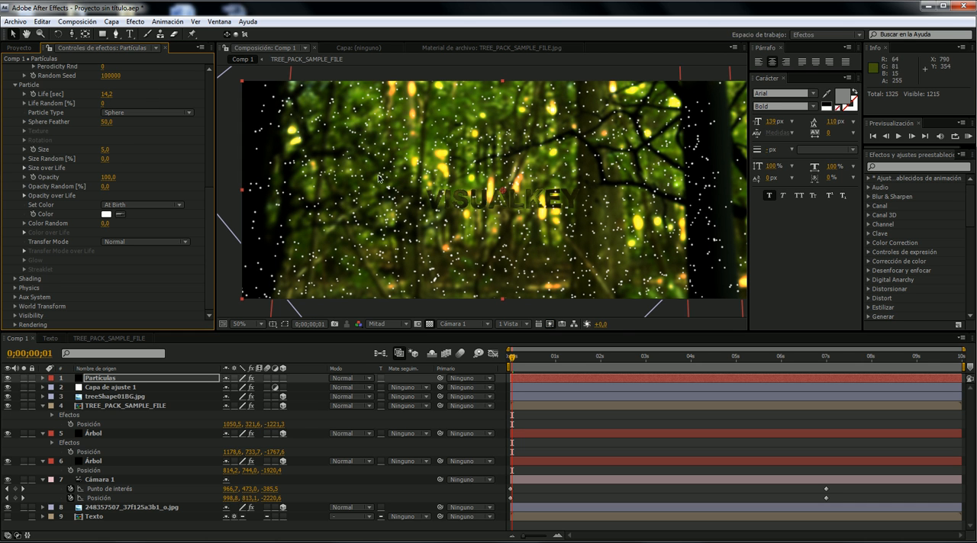
- Reduce the emitter's Particles/sec to 20
{"action": "scroll", "coordinate": [139, 164], "scroll_direction": "up", "scroll_amount": 5}
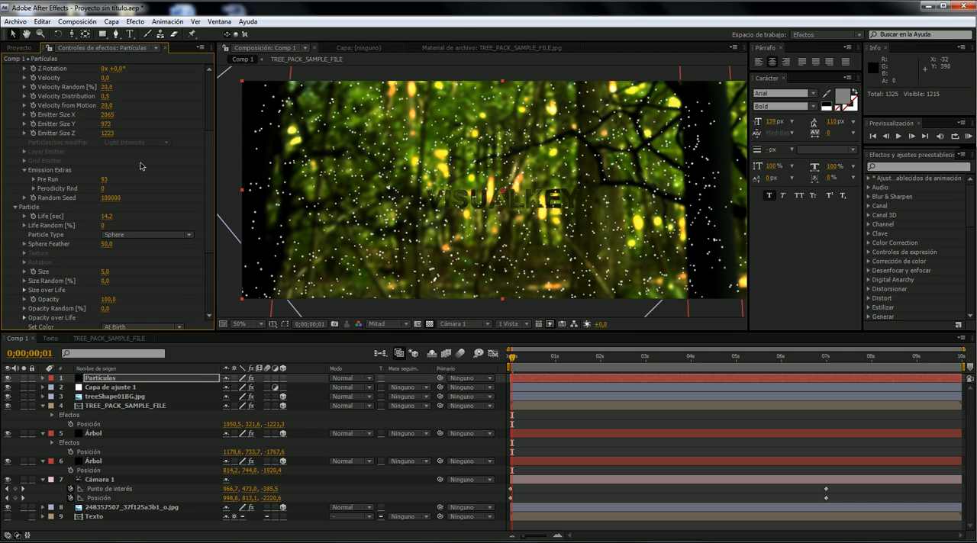
{"action": "scroll", "coordinate": [113, 178], "scroll_direction": "up", "scroll_amount": 5}
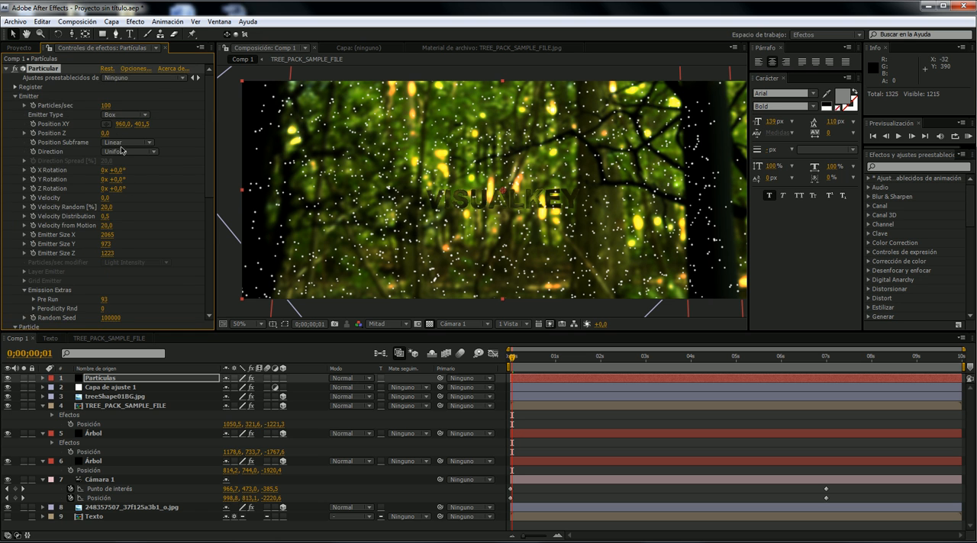
{"action": "left_click_drag", "start_coordinate": [95, 104], "coordinate": [94, 104]}
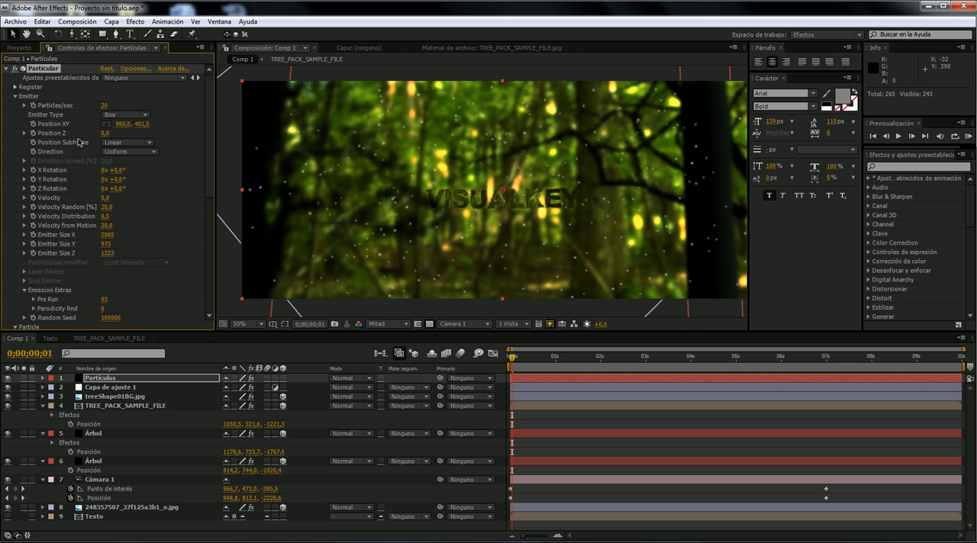
- Keyframe Particles/sec at 20 on frame 0 and 0 on frame 1, and check the result around 0;00;02;19
{"action": "left_click", "coordinate": [510, 358]}
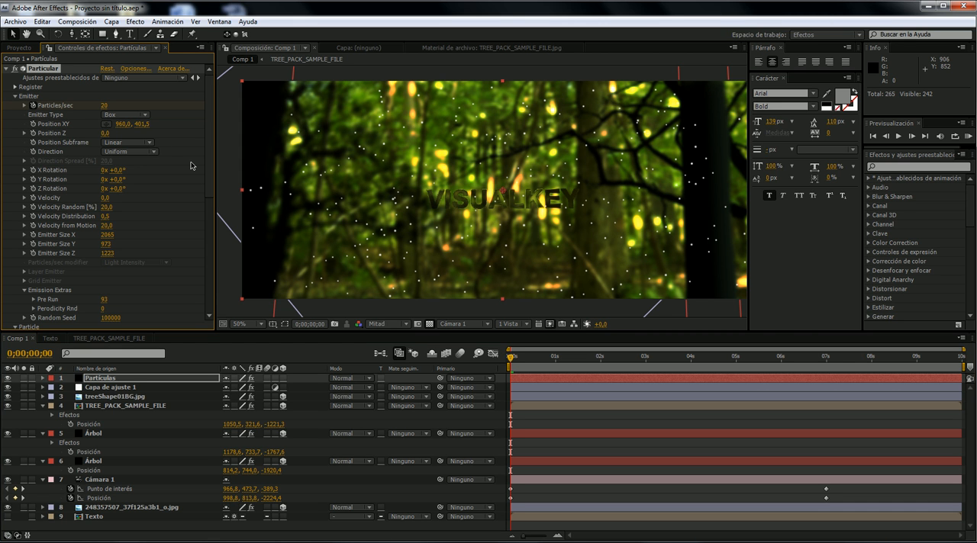
{"action": "key", "text": "Page_Down"}
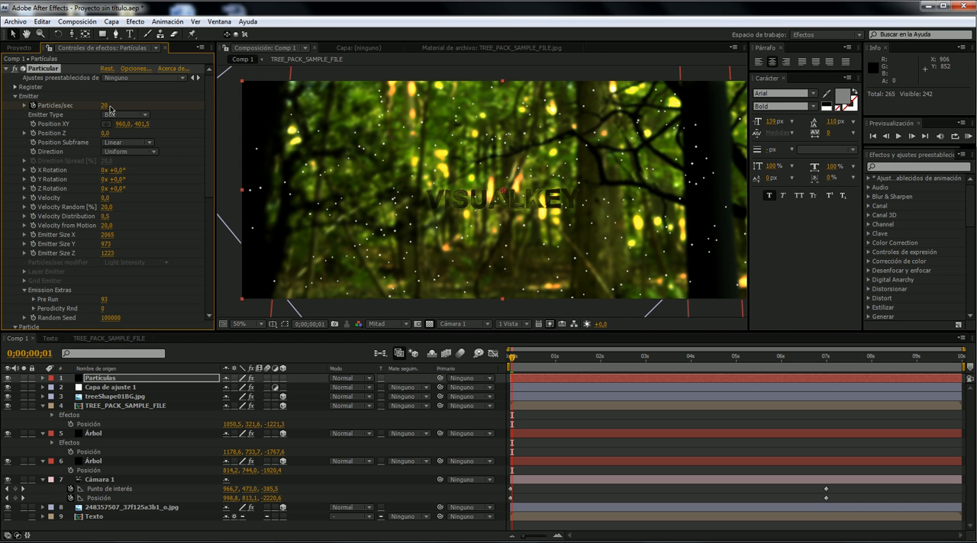
{"action": "left_click_drag", "start_coordinate": [108, 109], "coordinate": [69, 113]}
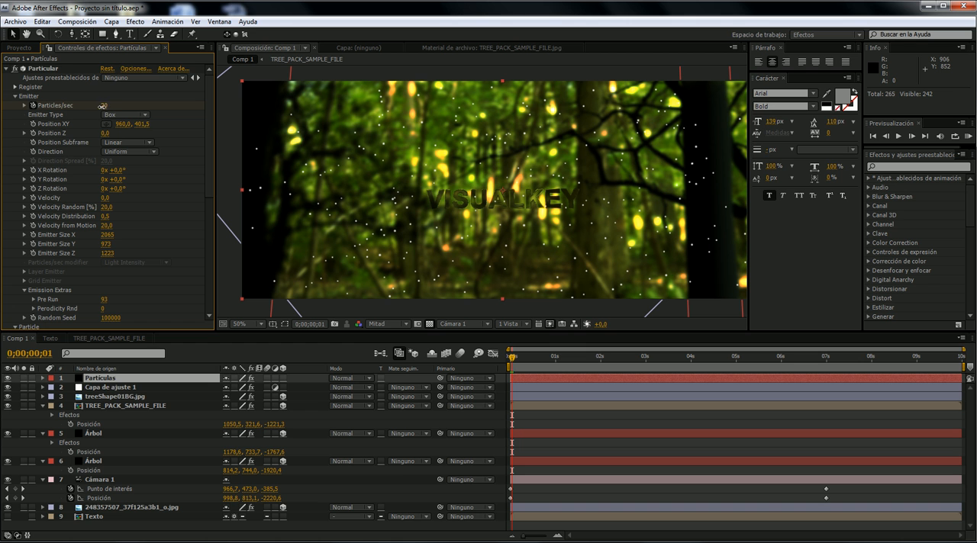
{"action": "left_click", "coordinate": [547, 356]}
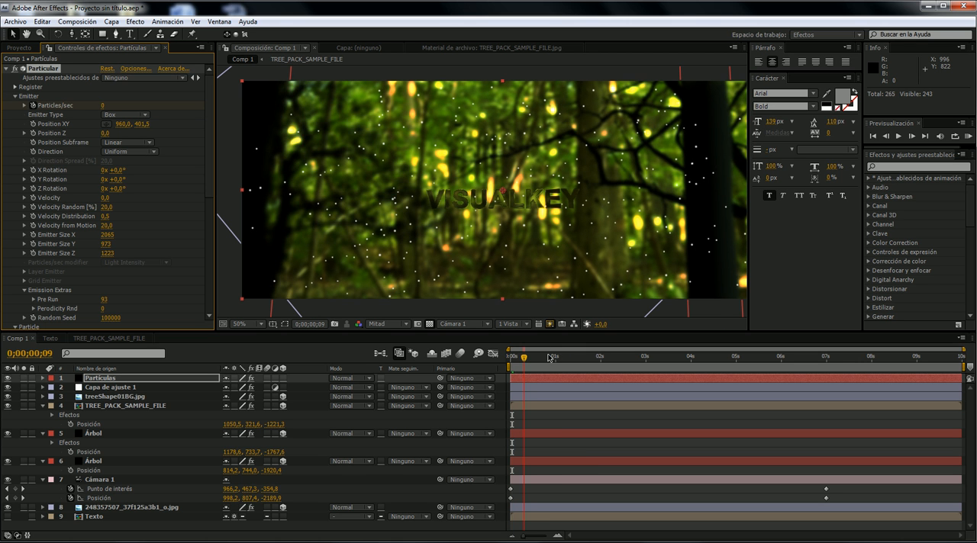
{"action": "left_click", "coordinate": [629, 357]}
{"action": "mouse_move", "coordinate": [628, 357]}
{"action": "left_mouse_down"}
{"action": "mouse_move", "coordinate": [798, 358]}
{"action": "mouse_move", "coordinate": [629, 357]}
{"action": "left_mouse_up"}
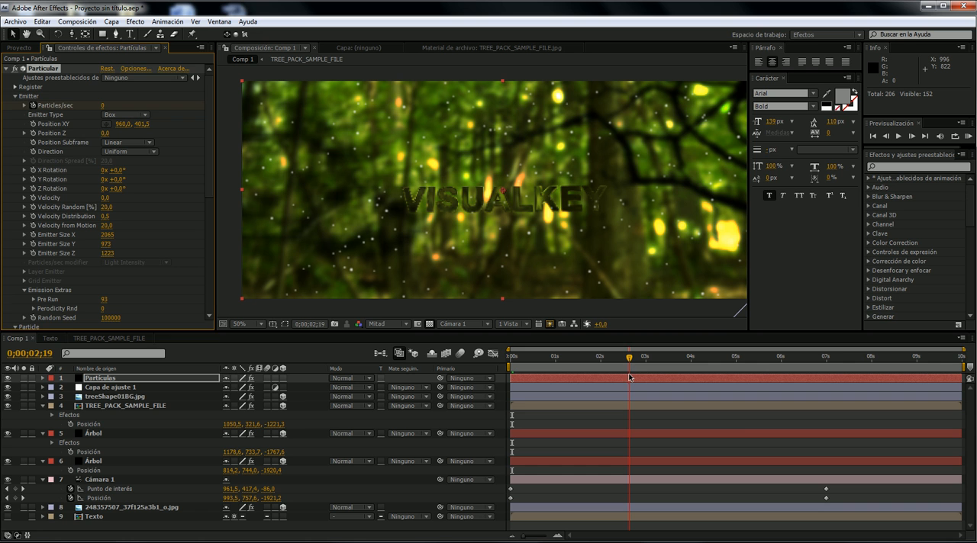
- Reshape the particles' Opacity over Life curve so they stay opaque and fade out only near the end
{"action": "scroll", "coordinate": [112, 241], "scroll_direction": "down", "scroll_amount": 7}
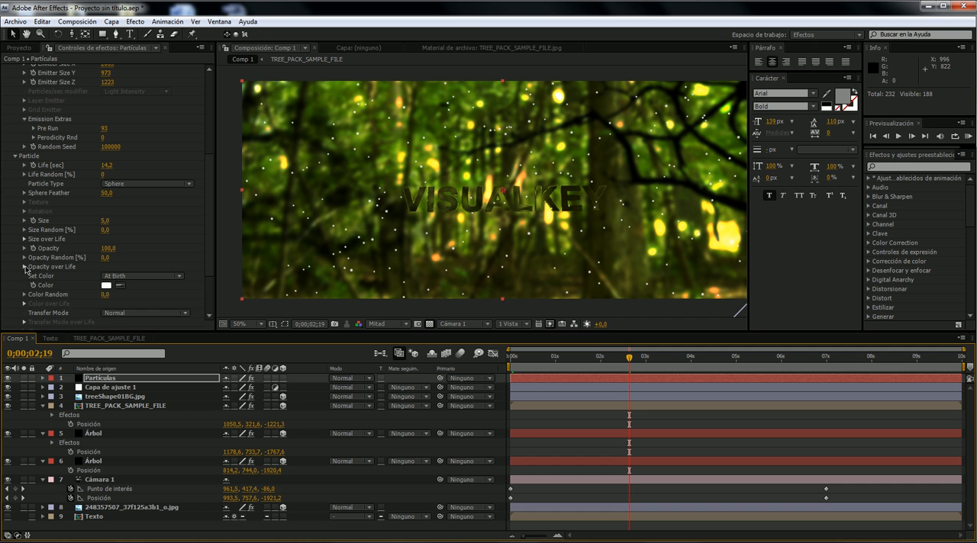
{"action": "left_click", "coordinate": [24, 267]}
{"action": "left_click", "coordinate": [176, 302]}
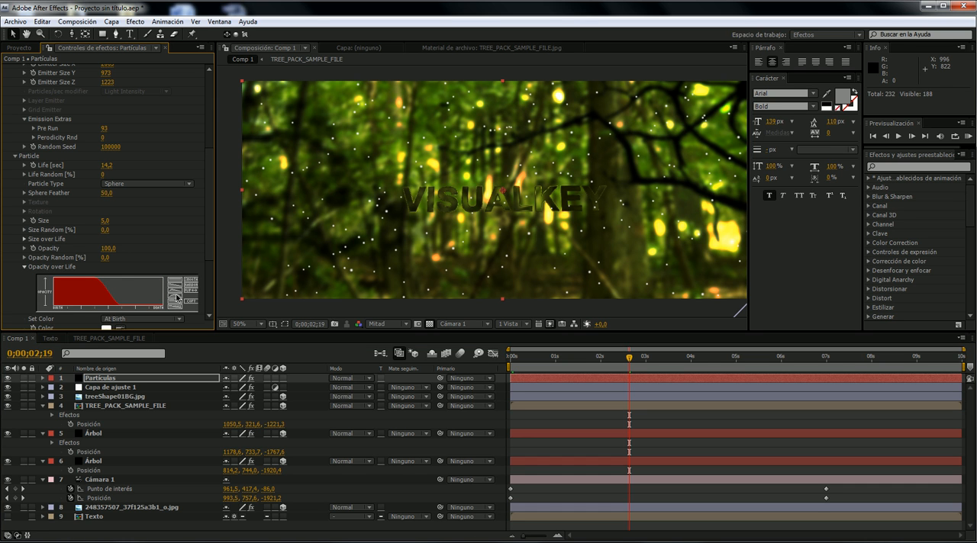
{"action": "left_click_drag", "start_coordinate": [82, 257], "coordinate": [40, 250]}
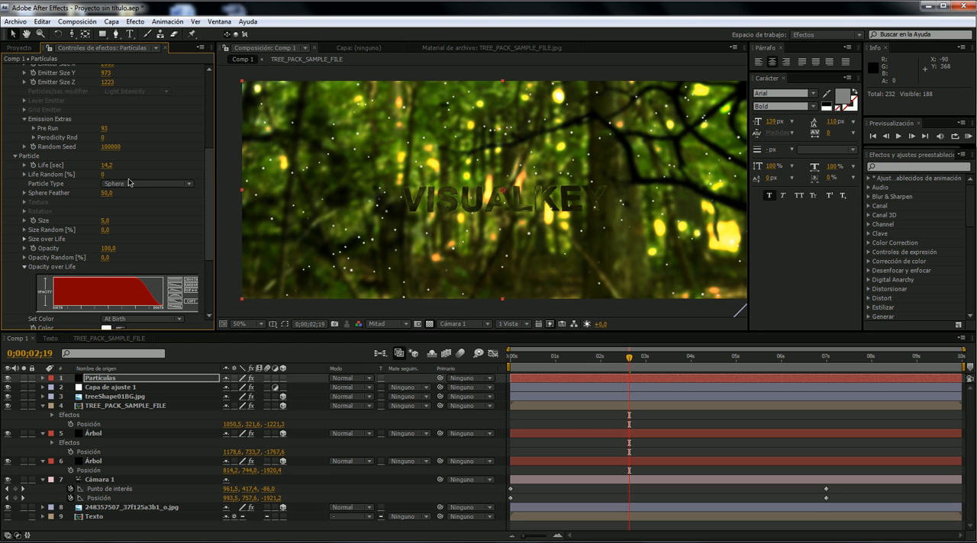
- Try a particle Size of 2, and settle on a Size of 3
{"action": "left_click", "coordinate": [109, 220]}
{"action": "type", "text": "2"}
{"action": "key", "text": "Return"}
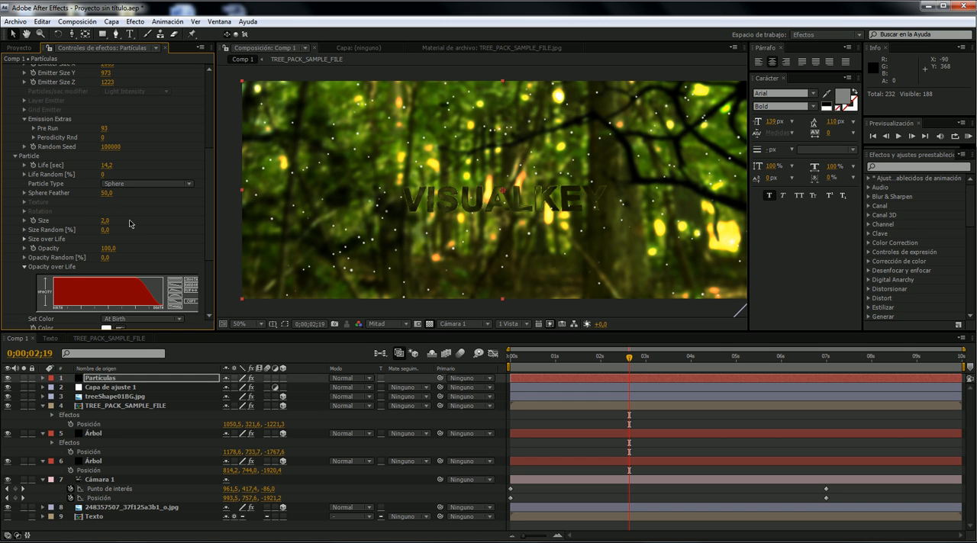
{"action": "left_click", "coordinate": [103, 221]}
{"action": "type", "text": "3"}
{"action": "key", "text": "Return"}
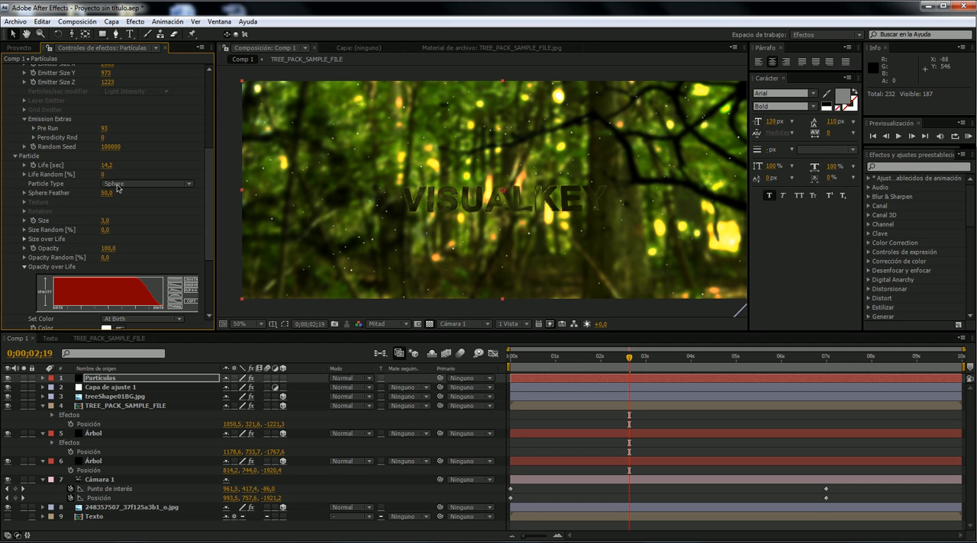
- Set the emitter's Velocity to 20 and scrub to about 0;00;05;06 to preview the particle drift
{"action": "scroll", "coordinate": [113, 186], "scroll_direction": "down", "scroll_amount": 3}
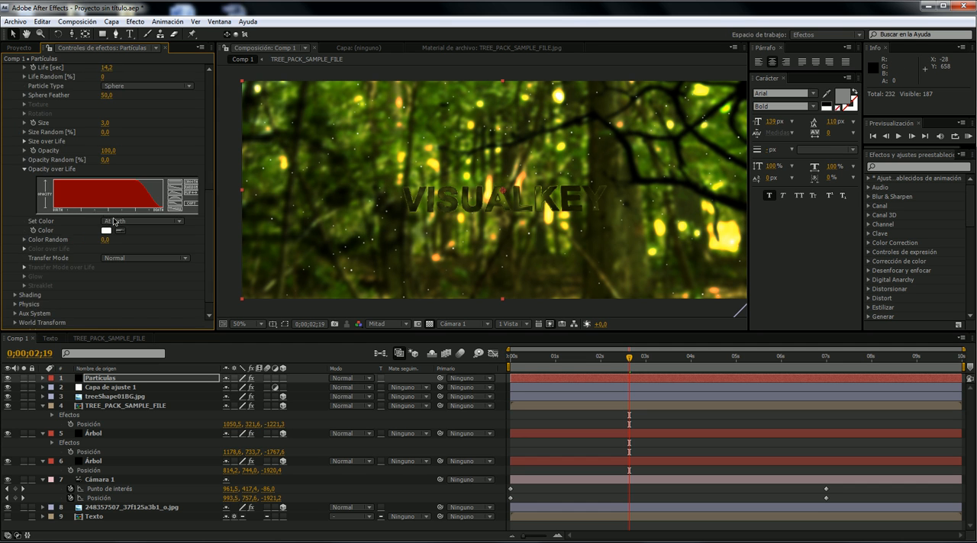
{"action": "scroll", "coordinate": [104, 217], "scroll_direction": "up", "scroll_amount": 6}
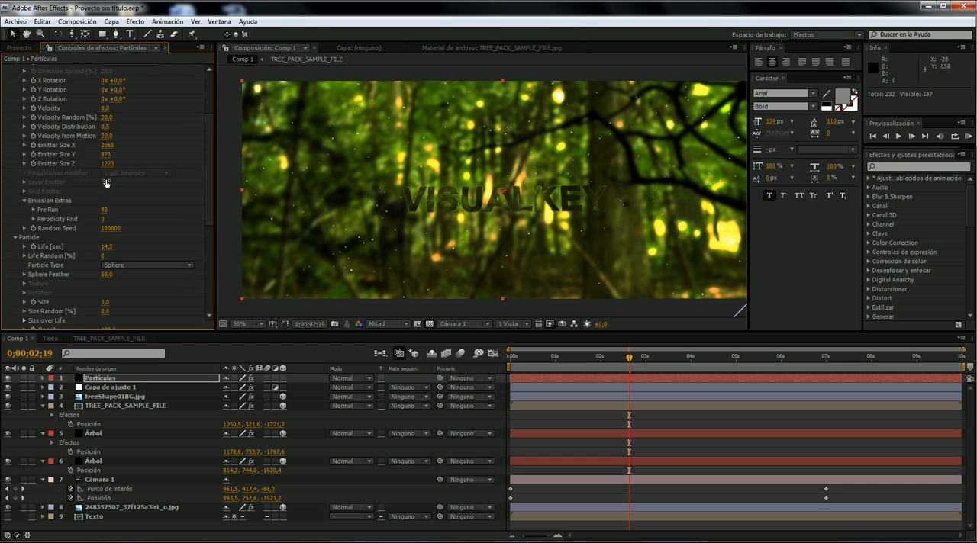
{"action": "left_click", "coordinate": [106, 158]}
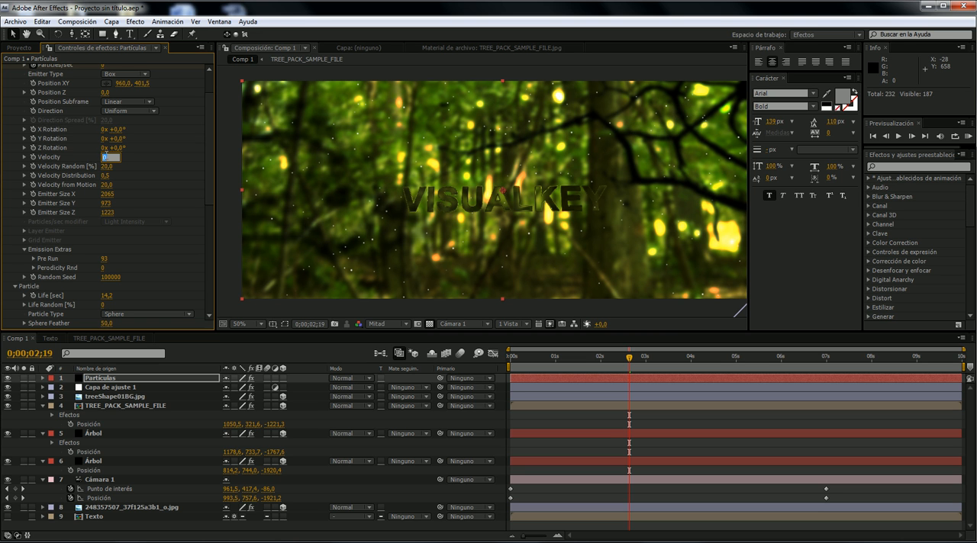
{"action": "key", "text": "Return"}
{"action": "left_click", "coordinate": [554, 358]}
{"action": "left_click_drag", "start_coordinate": [554, 364], "coordinate": [746, 364]}
- Look through the tutorial list on the visualkey.net After Effects page in the browser, and return to the composition
{"action": "left_click", "coordinate": [179, 541]}
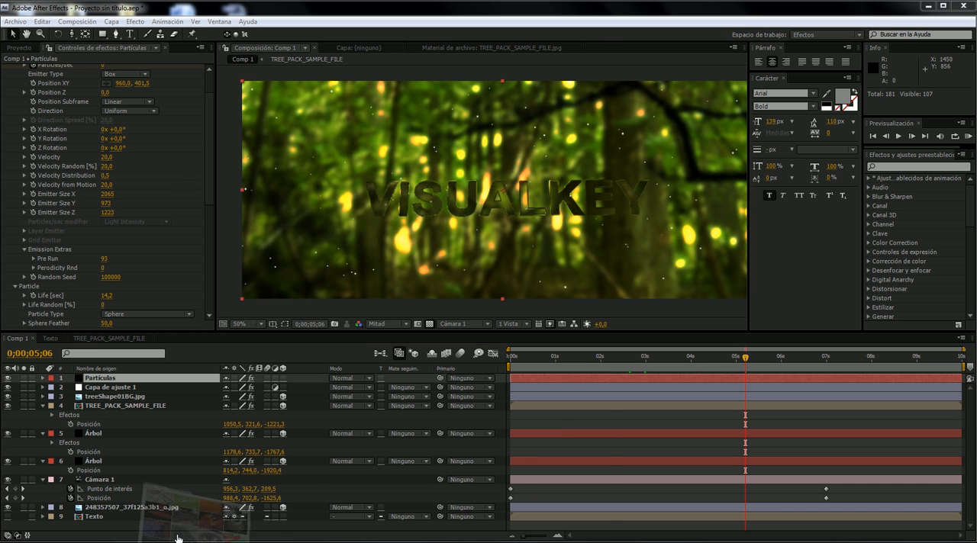
{"action": "scroll", "coordinate": [222, 387], "scroll_direction": "down", "scroll_amount": 4}
{"action": "scroll", "coordinate": [223, 388], "scroll_direction": "down", "scroll_amount": 2}
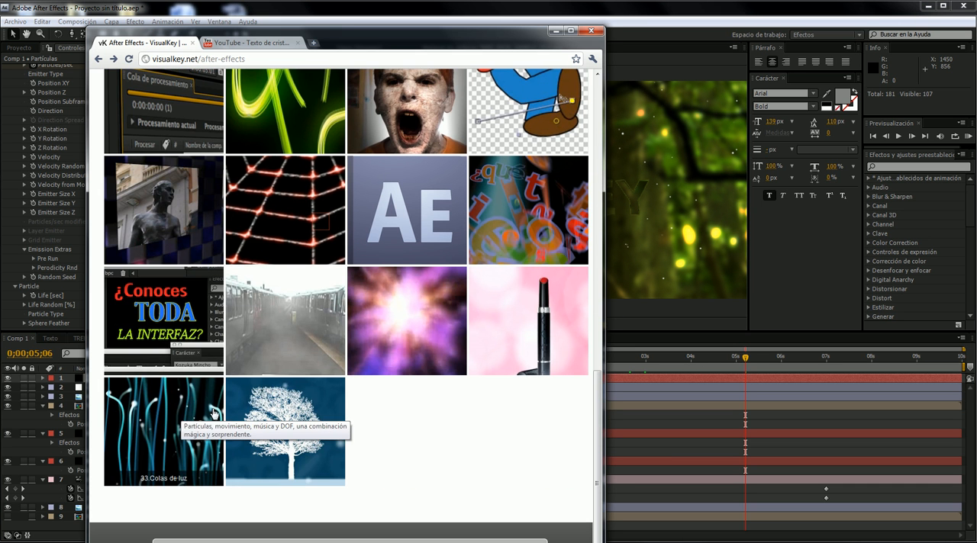
{"action": "left_click", "coordinate": [557, 31]}
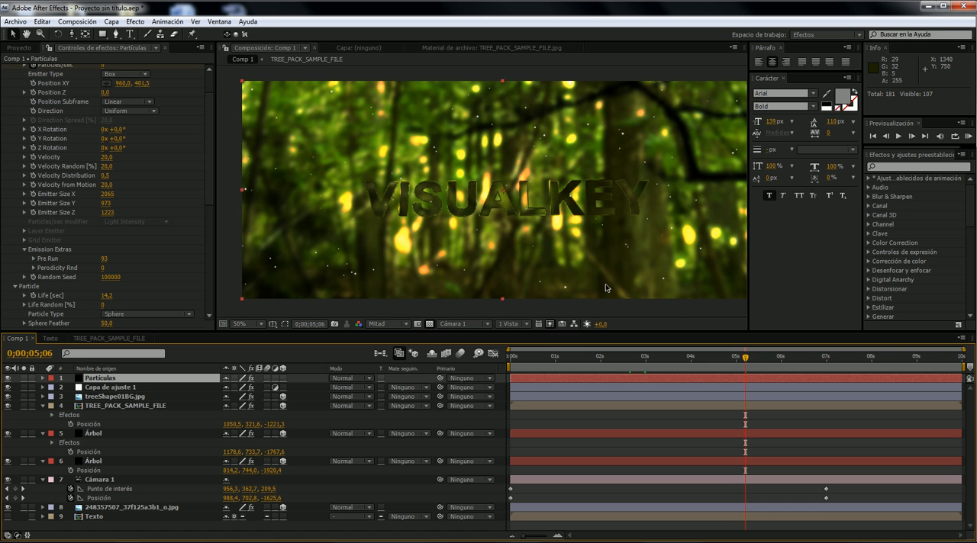
- At frame 0, set the Gaussian blur amount of the Árbol trunk on layer 5 to 148,7
{"action": "left_click", "coordinate": [517, 358]}
{"action": "left_click_drag", "start_coordinate": [516, 361], "coordinate": [472, 370]}
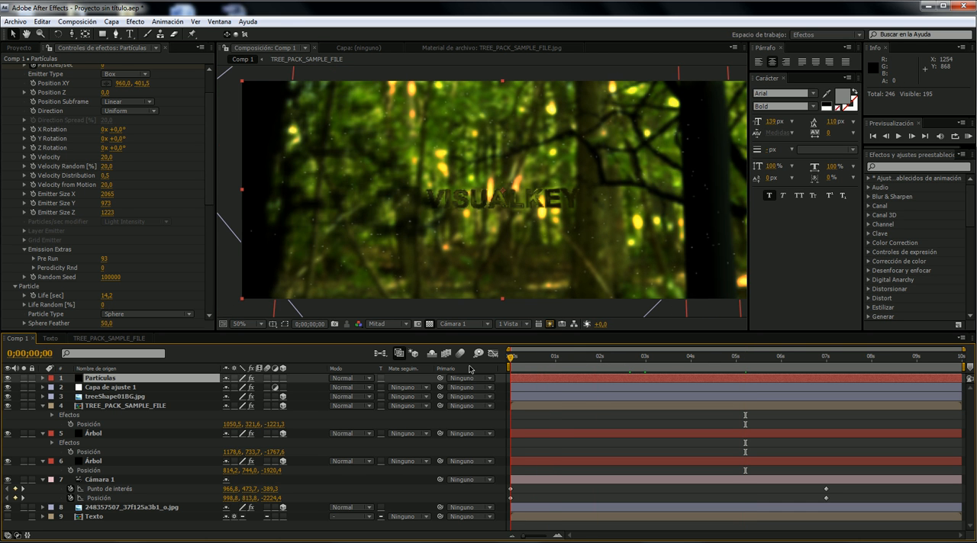
{"action": "left_click", "coordinate": [132, 460]}
{"action": "left_click", "coordinate": [148, 435]}
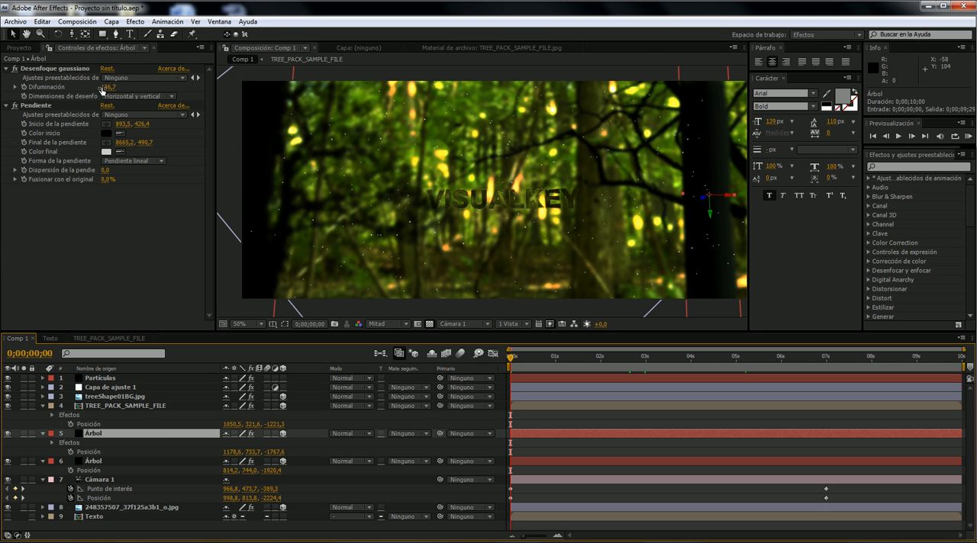
{"action": "left_click_drag", "start_coordinate": [107, 87], "coordinate": [117, 87]}
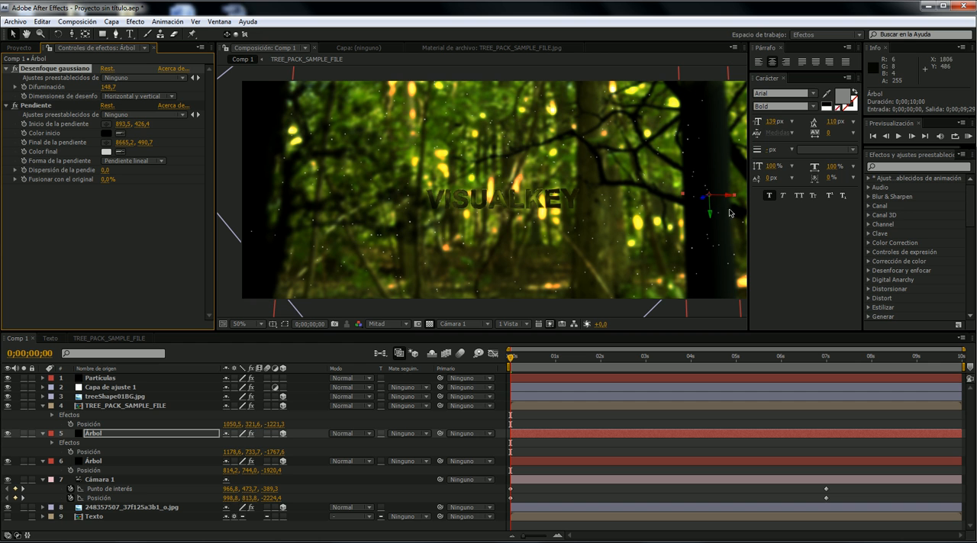
- Move the start point of the Árbol layer's Ramp (Pendiente) gradient to 1151,1, 426,9 and preview around 0;00;04;09
{"action": "left_click", "coordinate": [62, 106]}
{"action": "scroll", "coordinate": [565, 134], "scroll_direction": "down", "scroll_amount": 3}
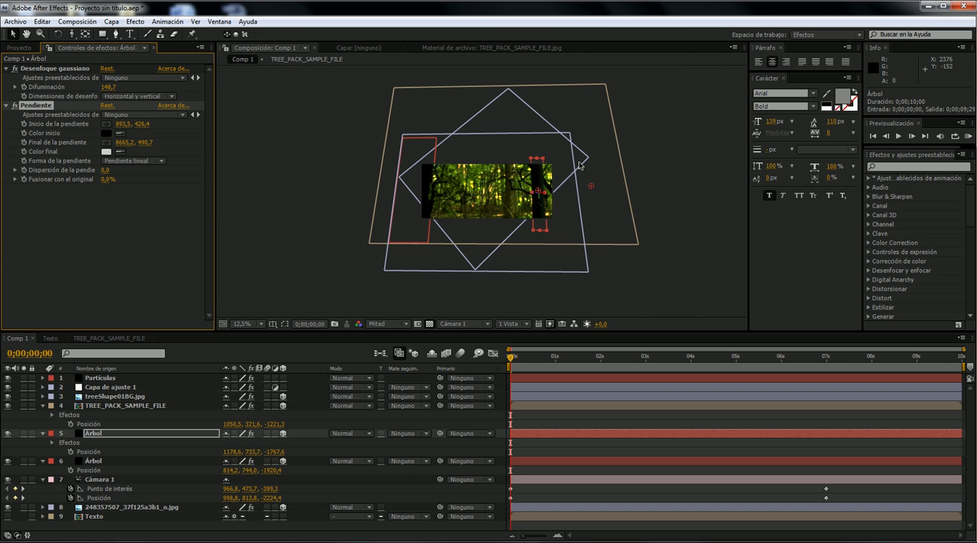
{"action": "left_click", "coordinate": [591, 186]}
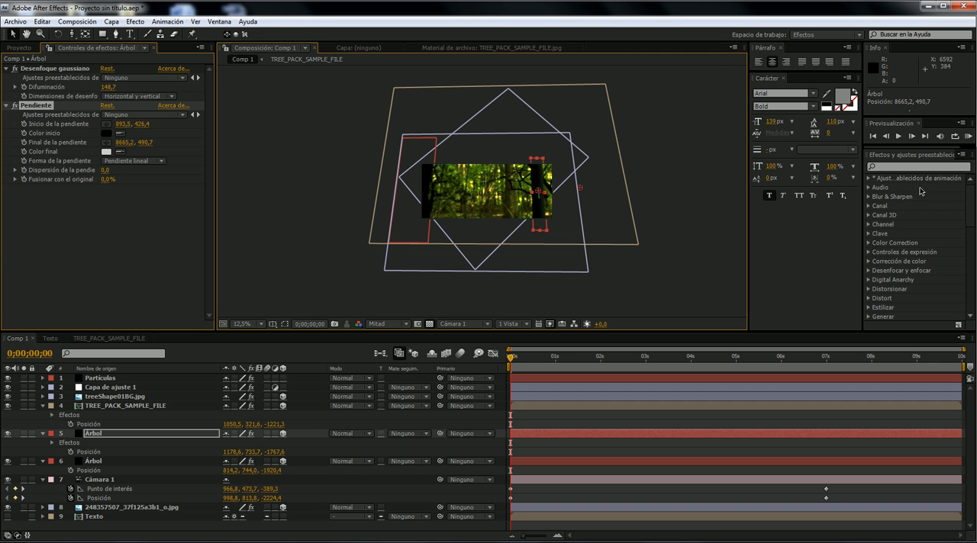
{"action": "scroll", "coordinate": [642, 176], "scroll_direction": "up", "scroll_amount": 1}
{"action": "scroll", "coordinate": [621, 183], "scroll_direction": "down", "scroll_amount": 1}
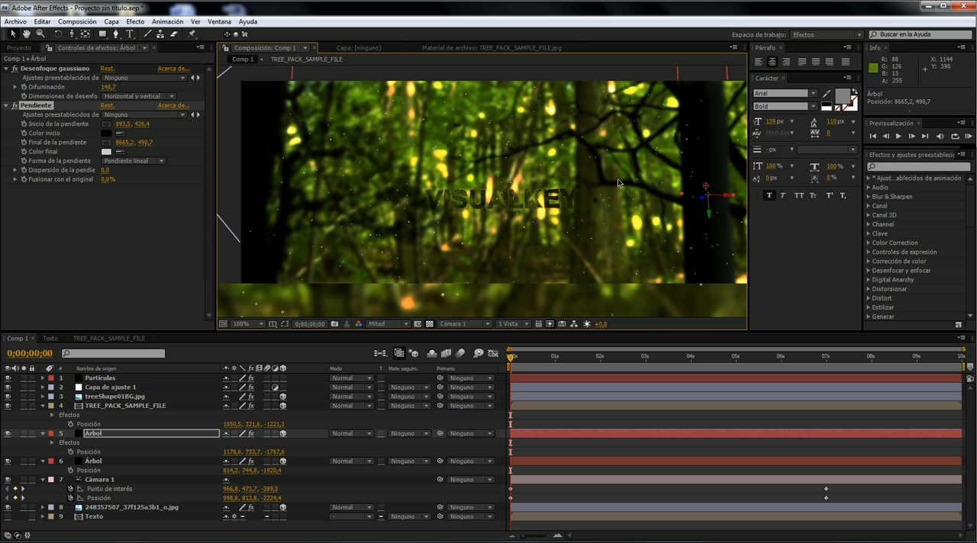
{"action": "left_click_drag", "start_coordinate": [705, 186], "coordinate": [714, 187]}
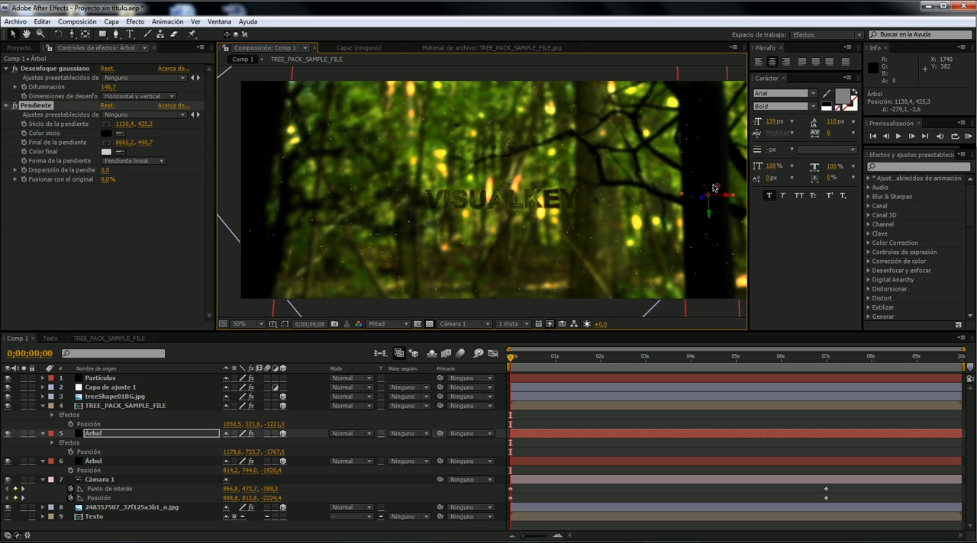
{"action": "left_click_drag", "start_coordinate": [531, 356], "coordinate": [703, 358]}
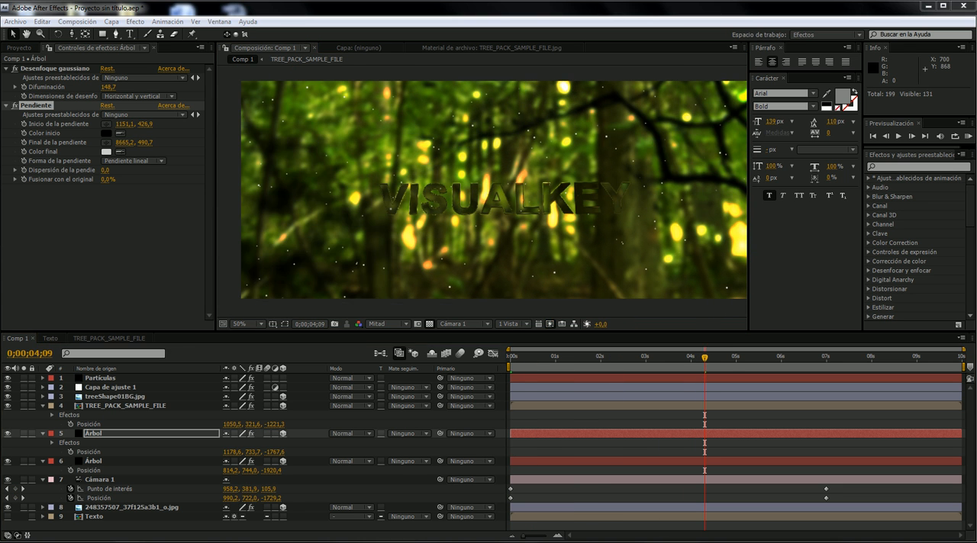
- Play the reference video of the glass text in the media player and examine its floating particles
{"action": "left_click", "coordinate": [306, 542]}
{"action": "left_click", "coordinate": [55, 329]}
{"action": "left_click", "coordinate": [373, 344]}
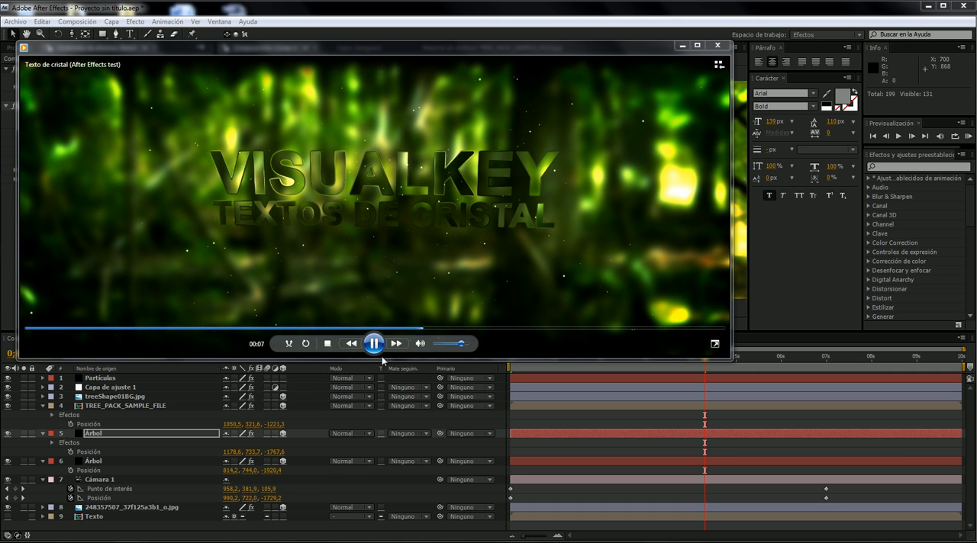
{"action": "left_click", "coordinate": [377, 348]}
{"action": "left_click", "coordinate": [681, 46]}
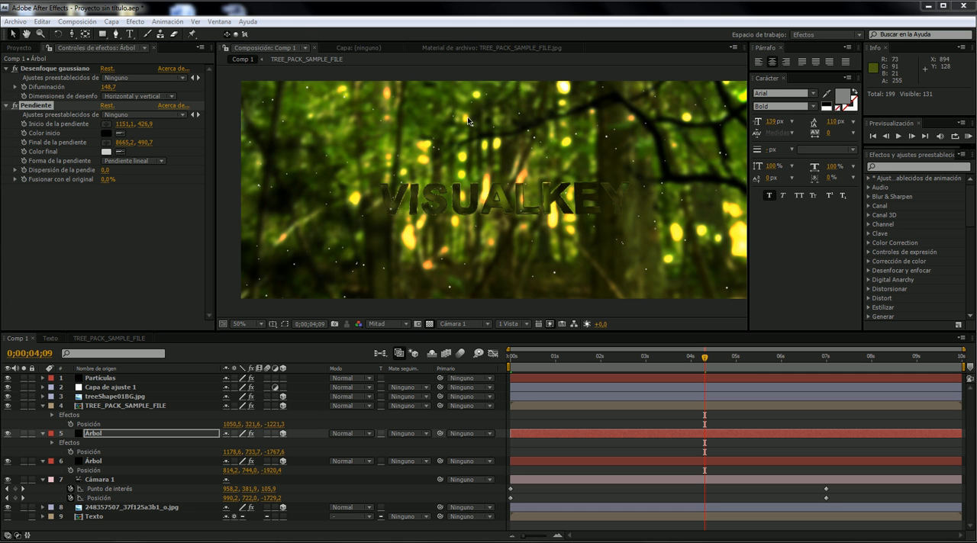
- Apply the Glow (Resplandor) effect to the Partículas layer
{"action": "left_click", "coordinate": [140, 379]}
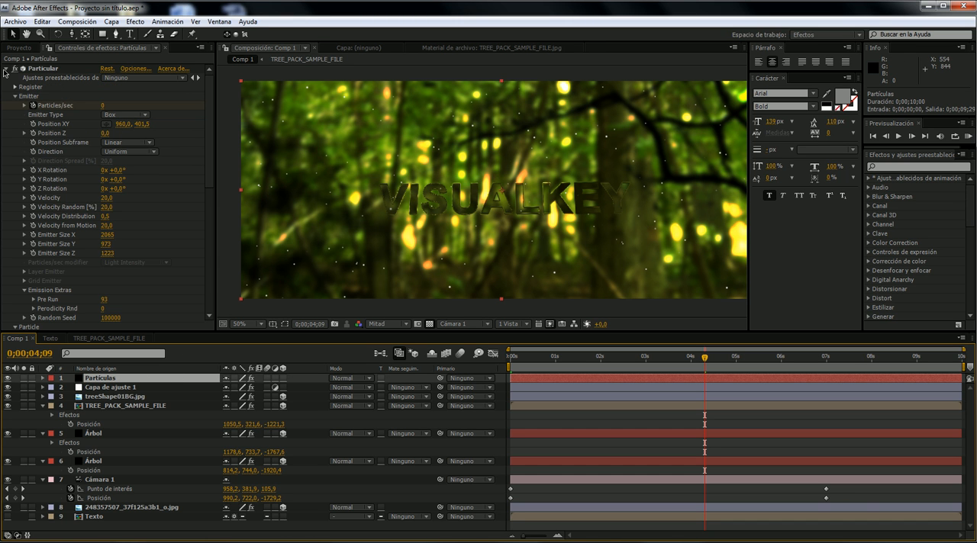
{"action": "left_click", "coordinate": [7, 68]}
{"action": "right_click", "coordinate": [81, 136]}
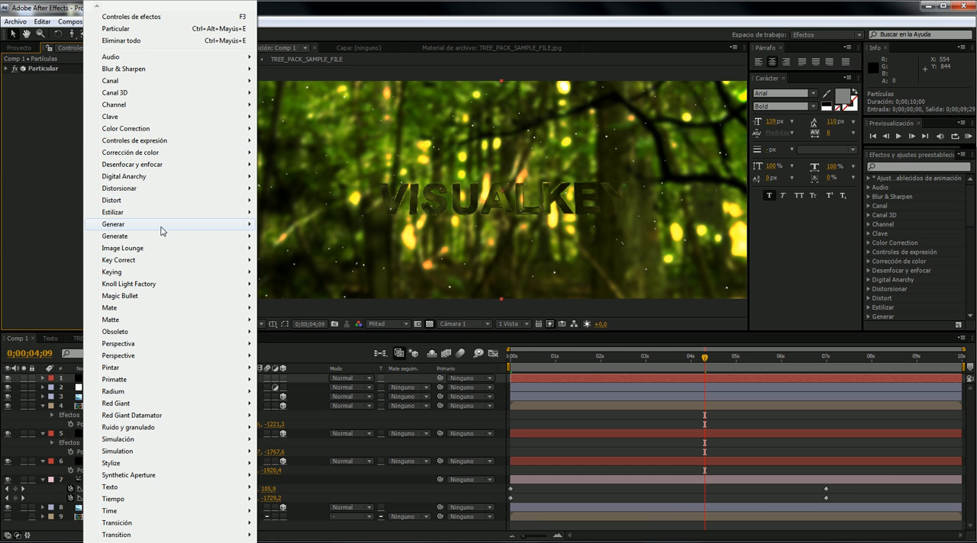
{"action": "mouse_move", "coordinate": [157, 212]}
{"action": "left_click", "coordinate": [331, 332]}
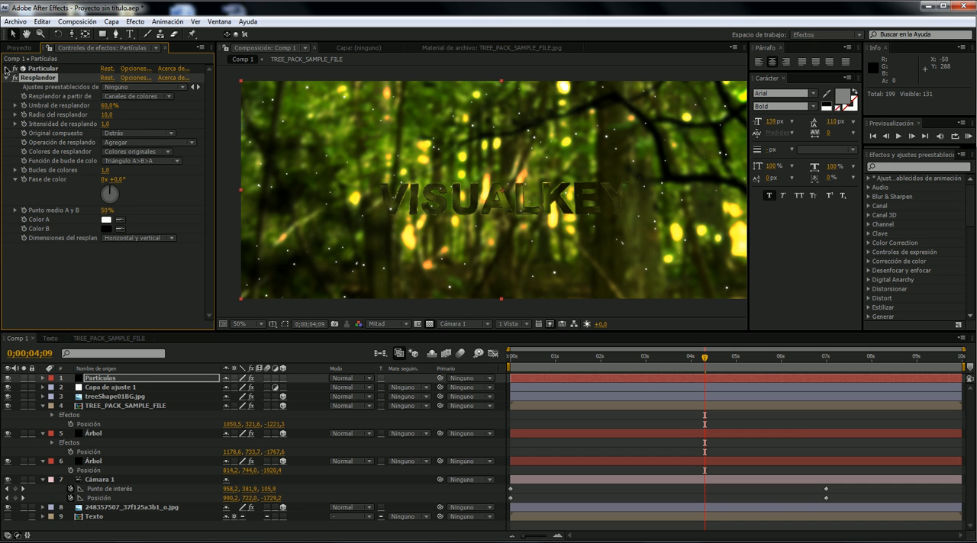
- Set the Particular particle Size to 2 on the Partículas layer
{"action": "key", "text": "ctrl+z"}
{"action": "scroll", "coordinate": [97, 239], "scroll_direction": "down", "scroll_amount": 3}
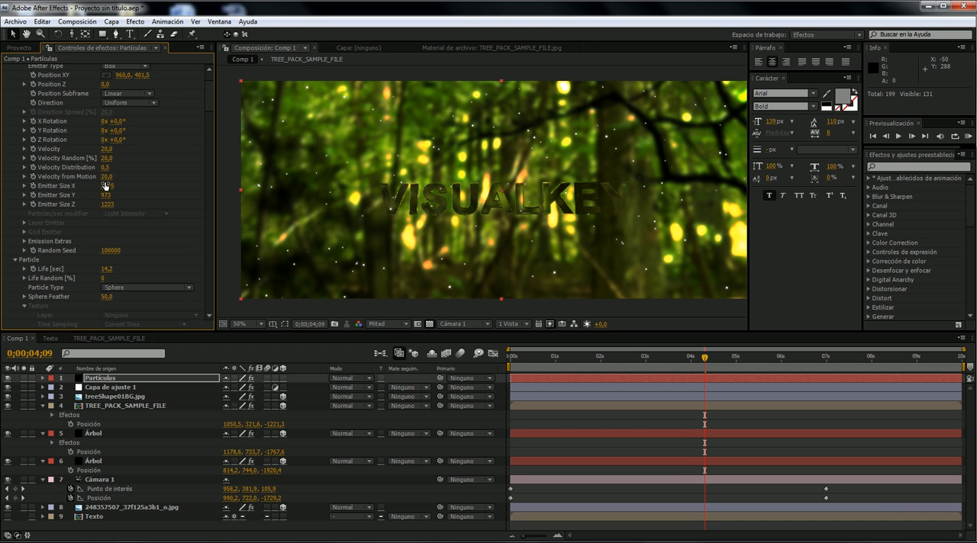
{"action": "scroll", "coordinate": [99, 279], "scroll_direction": "down", "scroll_amount": 6}
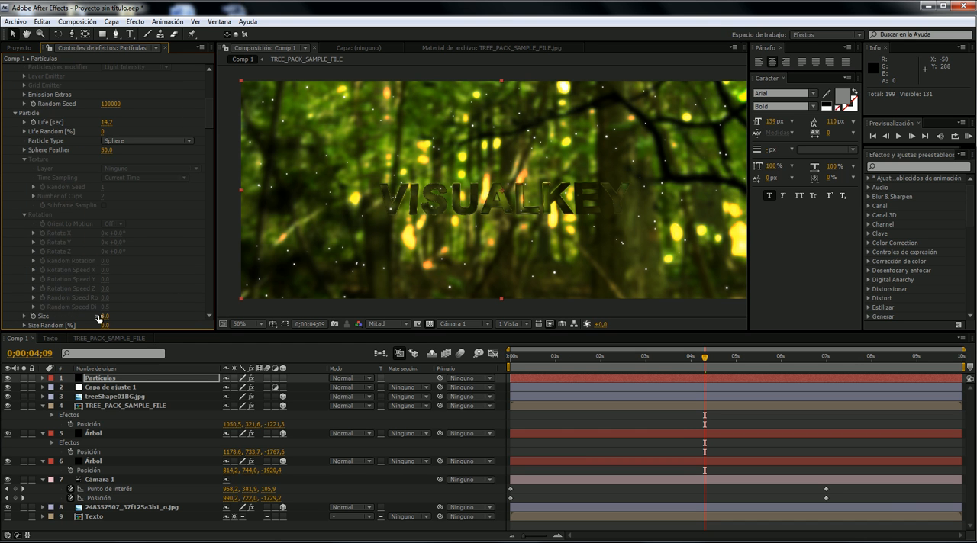
{"action": "type", "text": "2"}
{"action": "key", "text": "Return"}
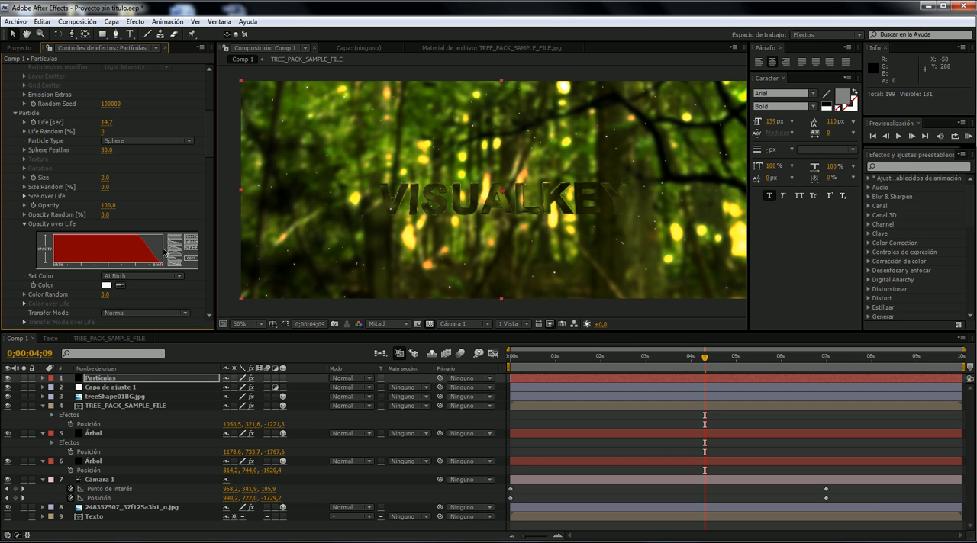
- Set the particles' Size Random to 7 and scrub to about 0;00;02;28 to preview them
{"action": "scroll", "coordinate": [164, 254], "scroll_direction": "down", "scroll_amount": 2}
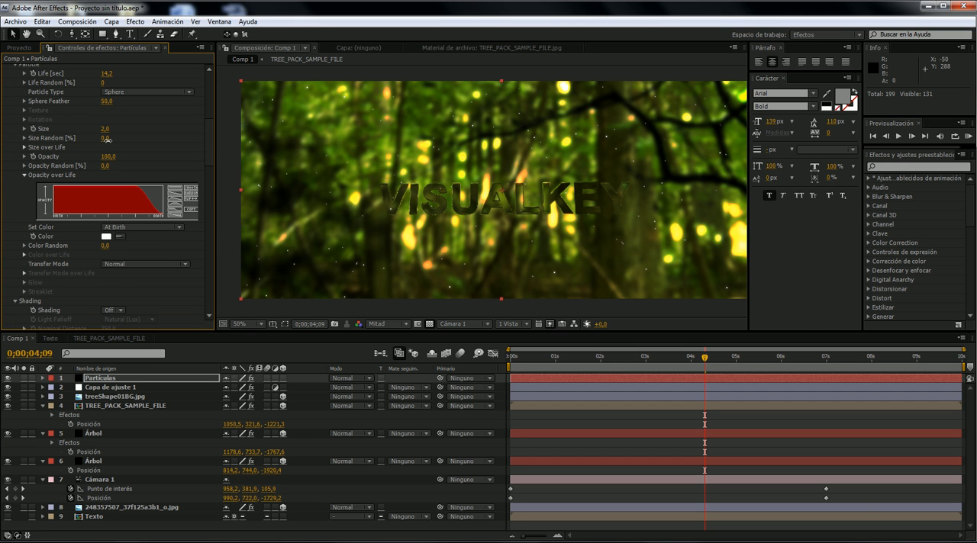
{"action": "left_click_drag", "start_coordinate": [106, 138], "coordinate": [107, 140]}
{"action": "left_click_drag", "start_coordinate": [584, 356], "coordinate": [462, 366]}
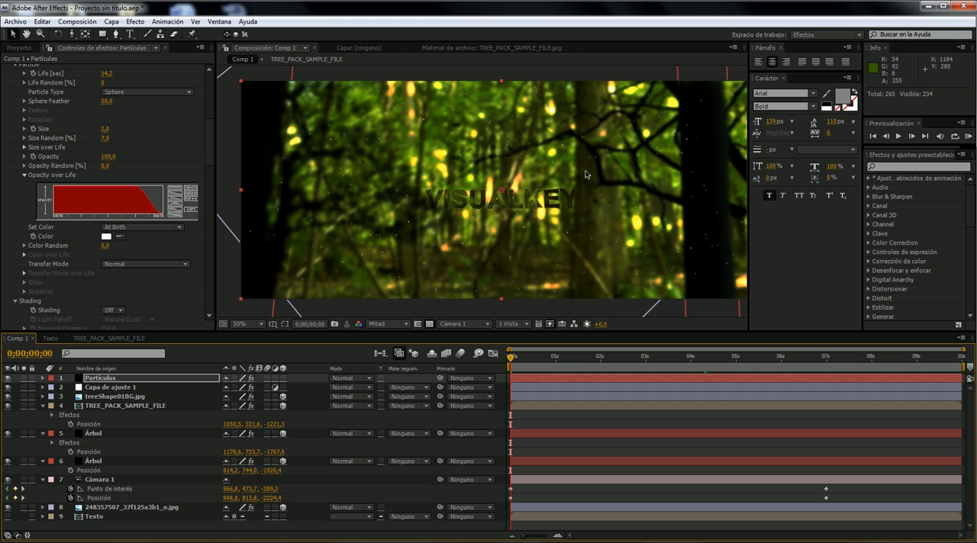
{"action": "left_click", "coordinate": [597, 348]}
{"action": "left_click", "coordinate": [642, 352]}
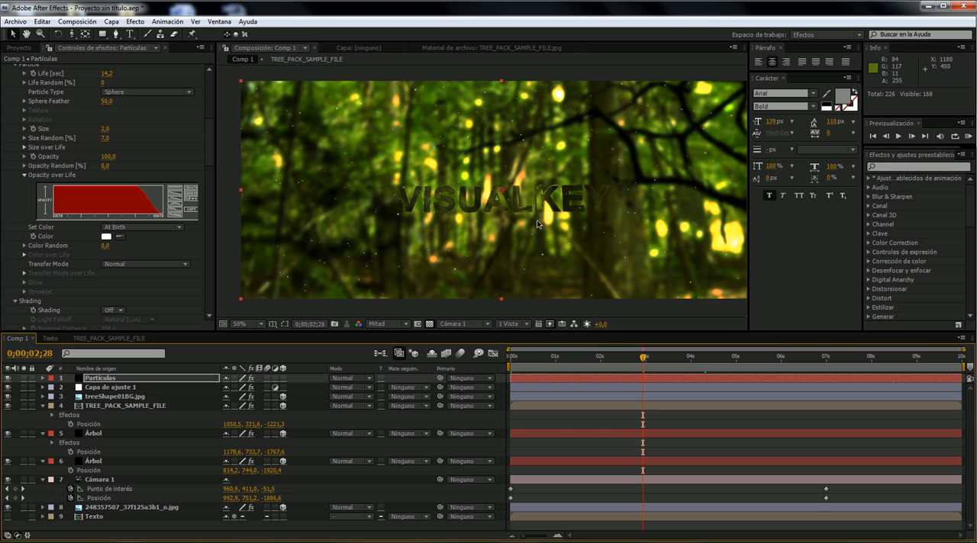
- Set the background photo's horizontal displacement in Displacement Map to 56 and check the title around 0;00;05;07
{"action": "left_click", "coordinate": [173, 510]}
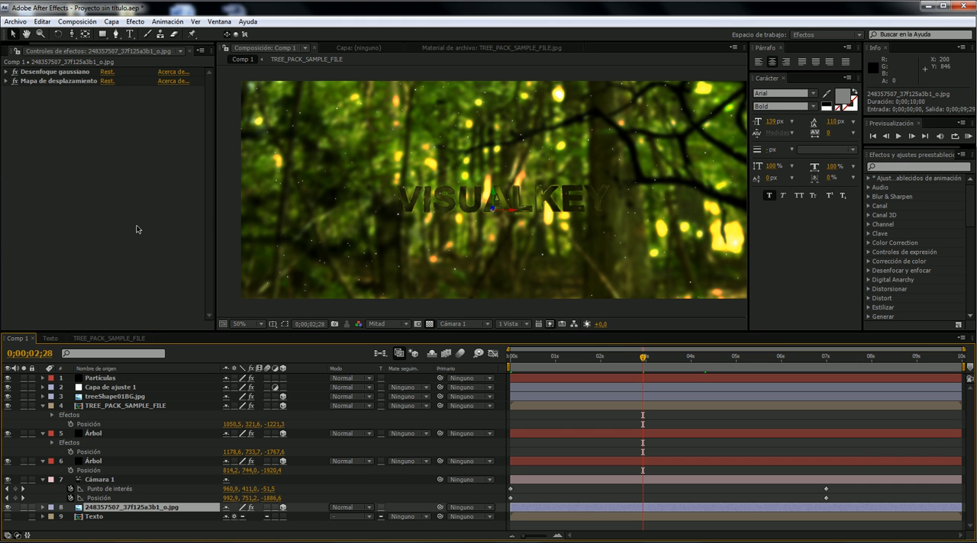
{"action": "left_click", "coordinate": [7, 81]}
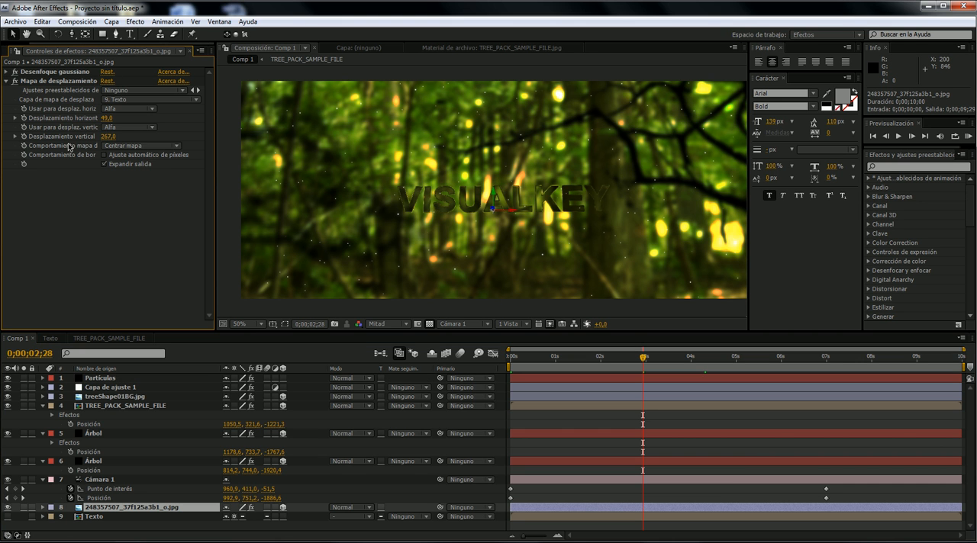
{"action": "left_click_drag", "start_coordinate": [106, 119], "coordinate": [117, 120]}
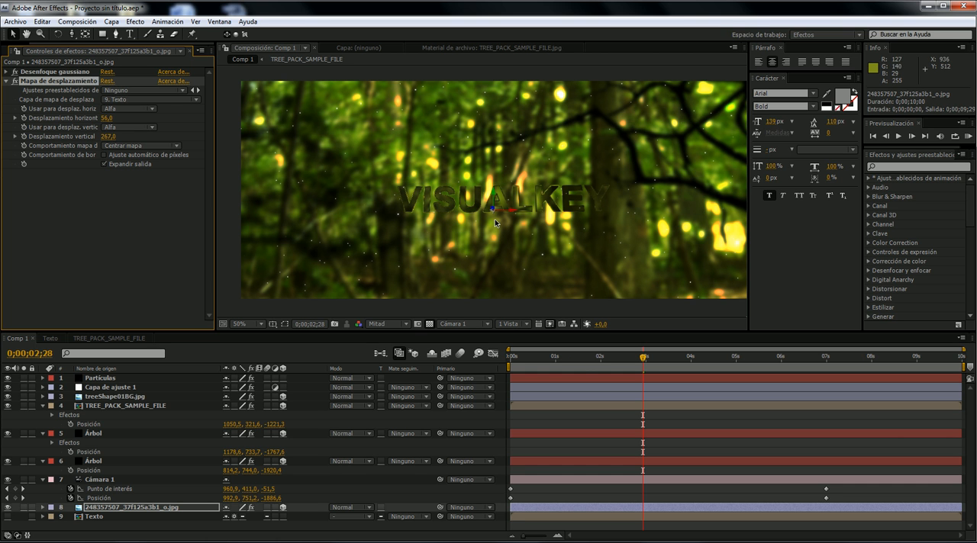
{"action": "left_click_drag", "start_coordinate": [589, 358], "coordinate": [747, 369]}
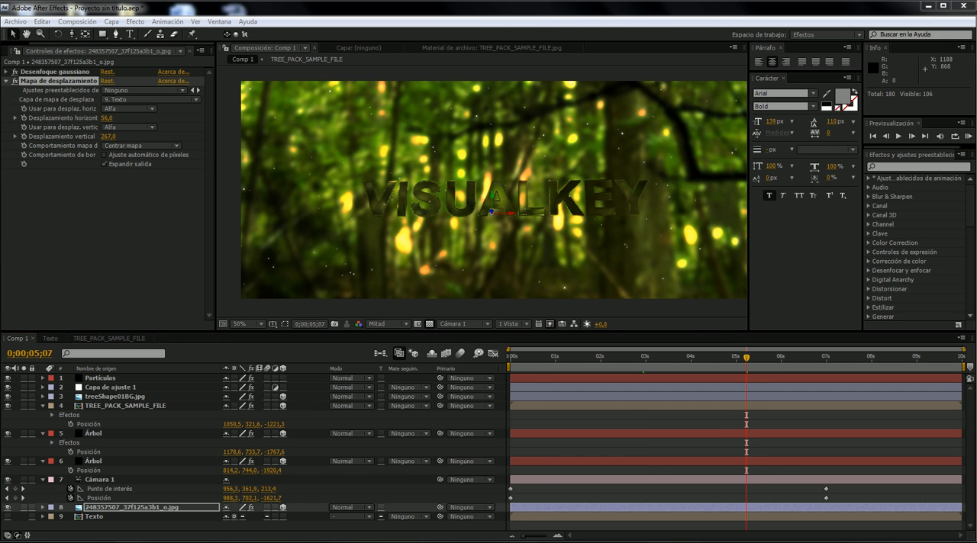
- Replay the reference video to compare its title with the composition, and close the player
{"action": "left_click", "coordinate": [259, 541]}
{"action": "left_click", "coordinate": [355, 345]}
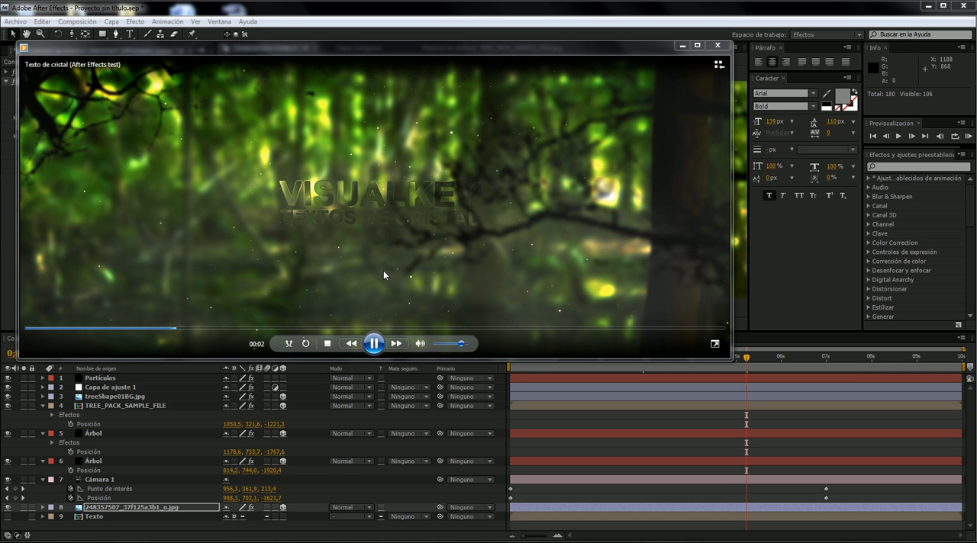
{"action": "left_click", "coordinate": [372, 346]}
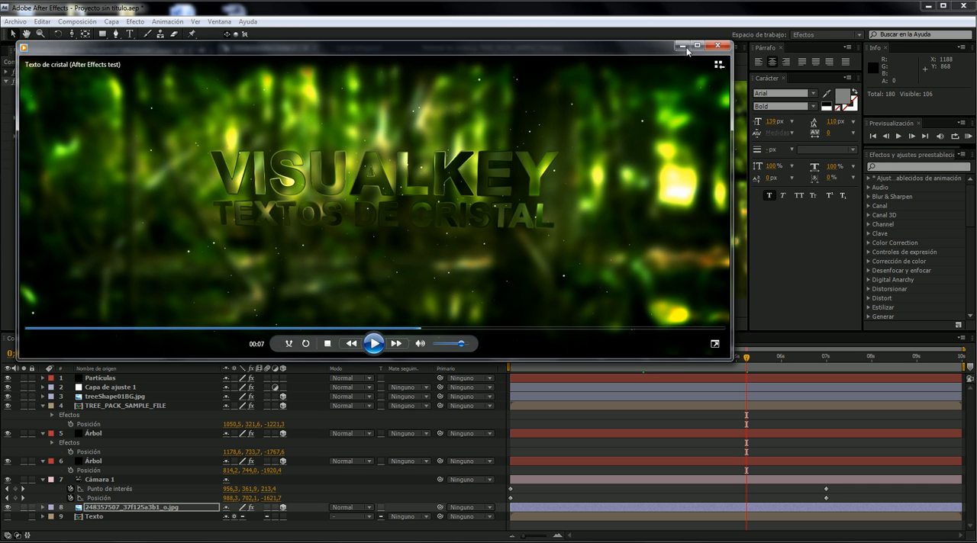
{"action": "left_click", "coordinate": [717, 45]}
- Create a white 1920 × 803 px solid above the Partículas layer
{"action": "left_click", "coordinate": [130, 379]}
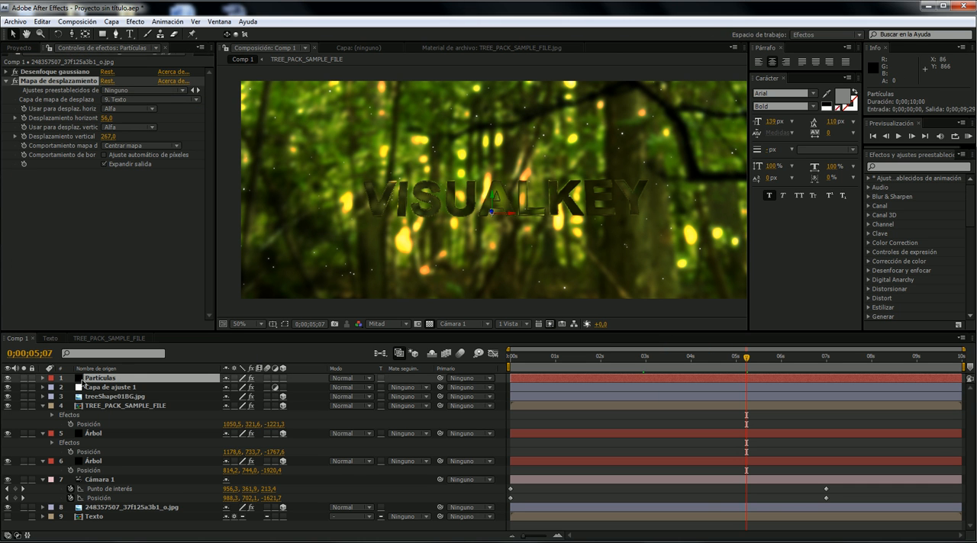
{"action": "left_click", "coordinate": [42, 406]}
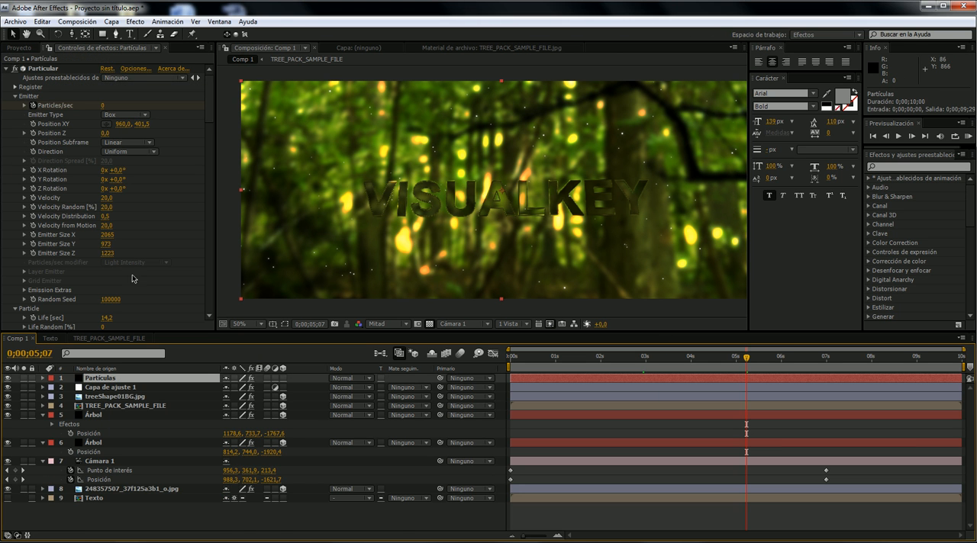
{"action": "left_click", "coordinate": [130, 21]}
{"action": "mouse_move", "coordinate": [111, 21]}
{"action": "mouse_move", "coordinate": [129, 34]}
{"action": "left_click", "coordinate": [430, 45]}
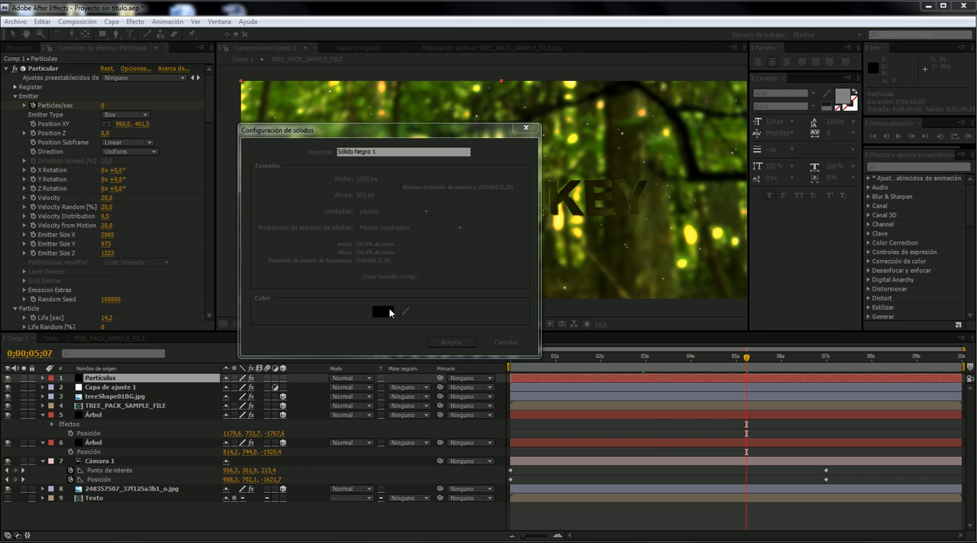
{"action": "left_click", "coordinate": [383, 311]}
{"action": "left_click_drag", "start_coordinate": [769, 360], "coordinate": [644, 265]}
{"action": "left_click", "coordinate": [921, 330]}
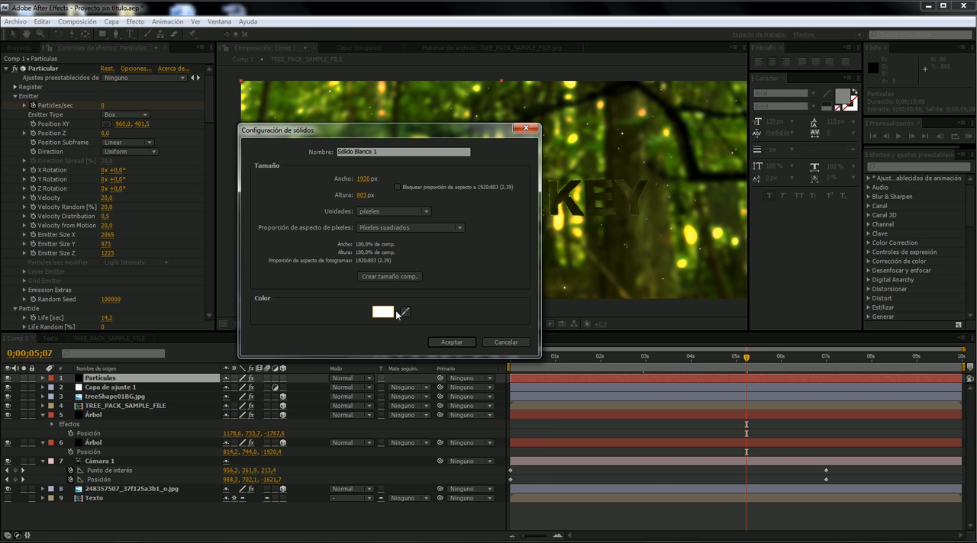
{"action": "left_click", "coordinate": [451, 342]}
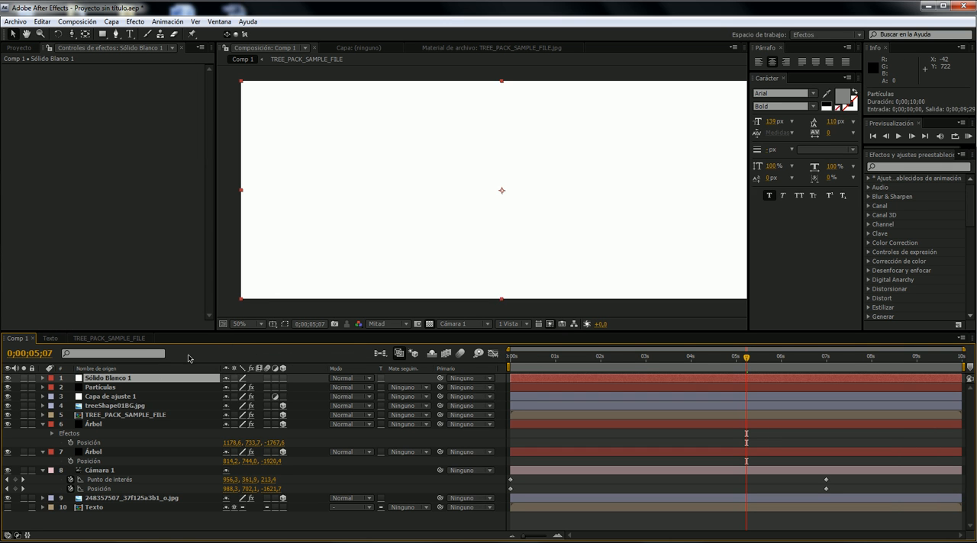
- Make the white solid a 3D layer and paste the position of the upper Árbol layer onto it
{"action": "left_click", "coordinate": [283, 378]}
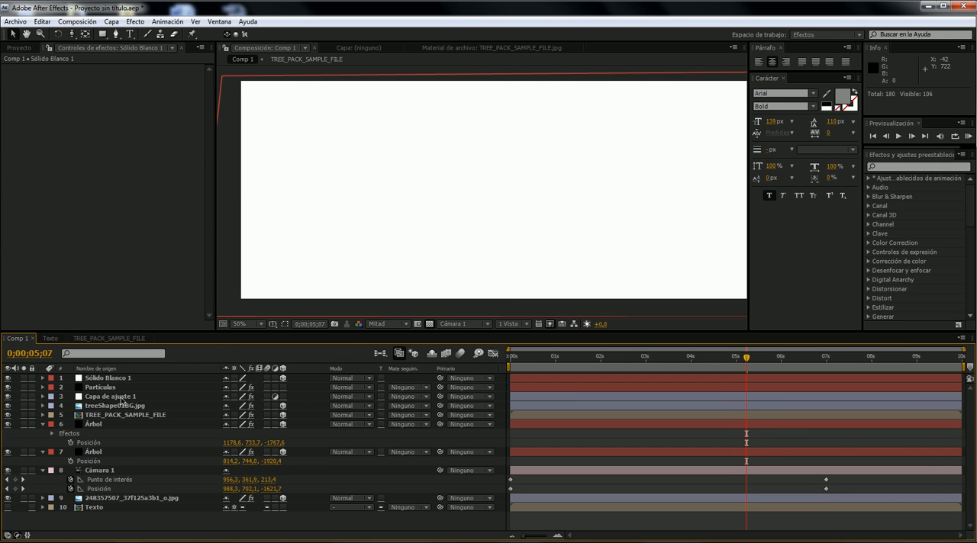
{"action": "left_click", "coordinate": [109, 425]}
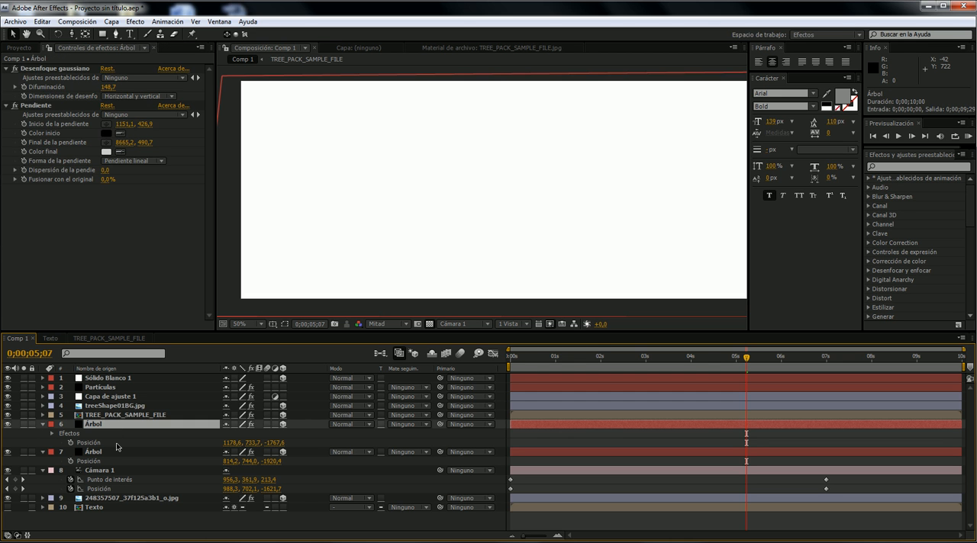
{"action": "left_click", "coordinate": [117, 444]}
{"action": "left_click", "coordinate": [133, 380]}
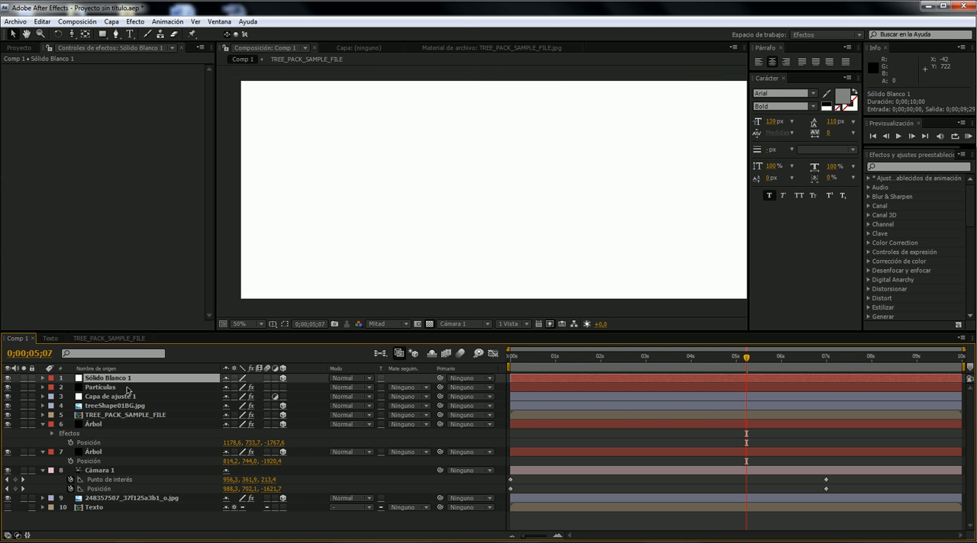
- Go to 0;00;00;00 and move the white solid along X to about 1015.6 in front of the title
{"action": "scroll", "coordinate": [400, 291], "scroll_direction": "down", "scroll_amount": 6}
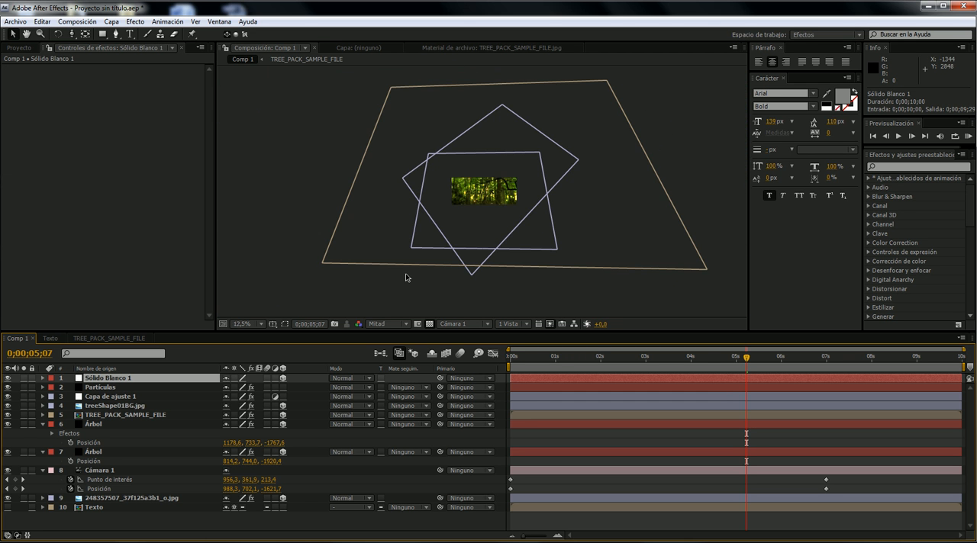
{"action": "left_click", "coordinate": [514, 357]}
{"action": "left_click_drag", "start_coordinate": [515, 358], "coordinate": [509, 358]}
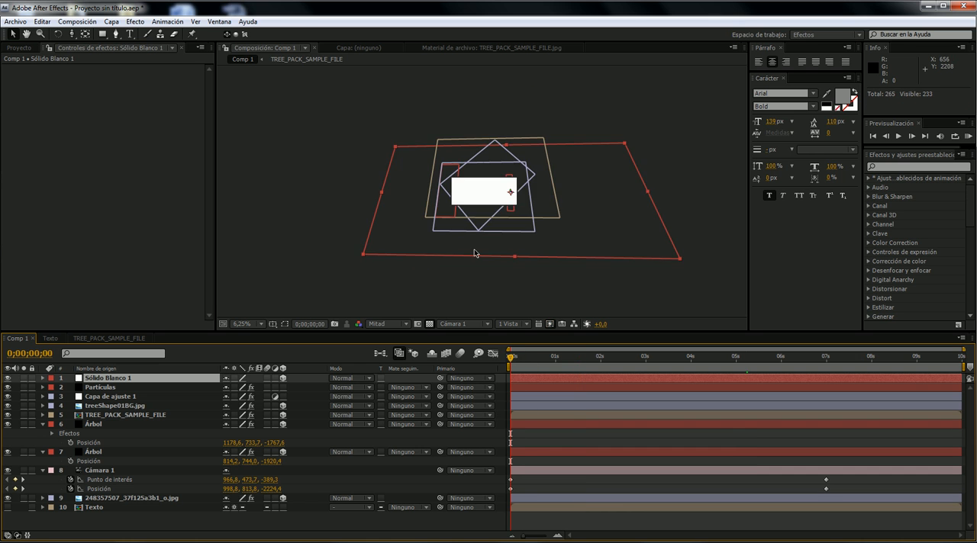
{"action": "scroll", "coordinate": [469, 258], "scroll_direction": "up", "scroll_amount": 6}
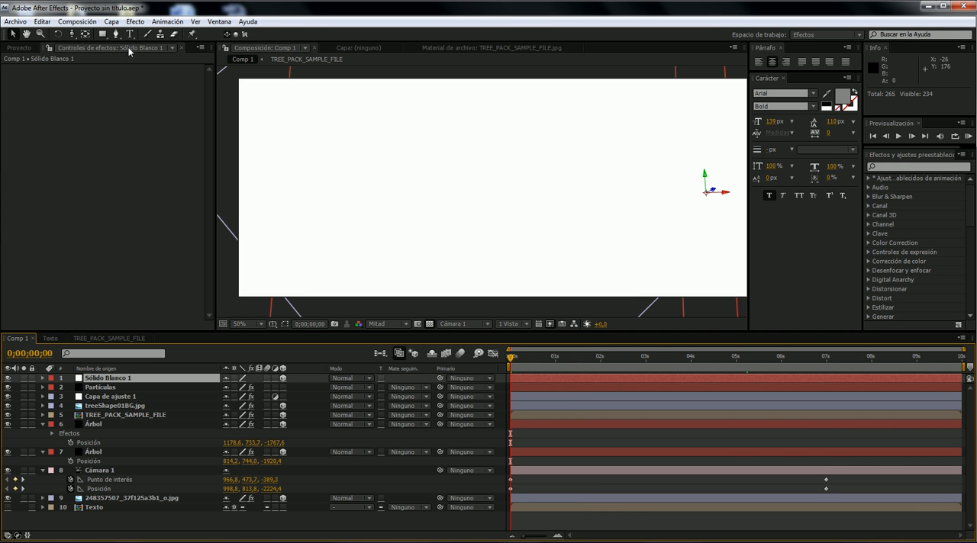
{"action": "left_click_drag", "start_coordinate": [730, 194], "coordinate": [686, 185]}
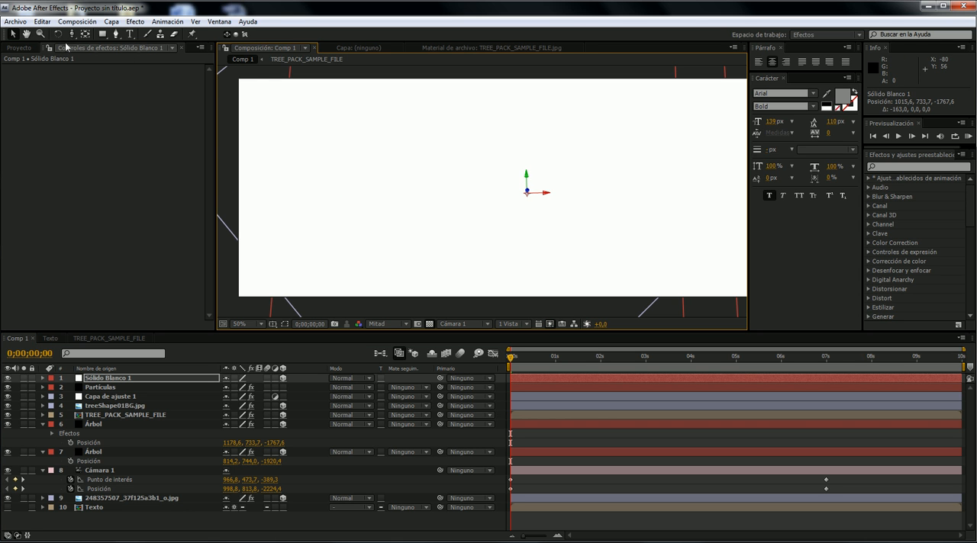
- Draw a large elliptical mask on the white solid around the title and feather it 55 pixels
{"action": "left_click_drag", "start_coordinate": [110, 38], "coordinate": [152, 59]}
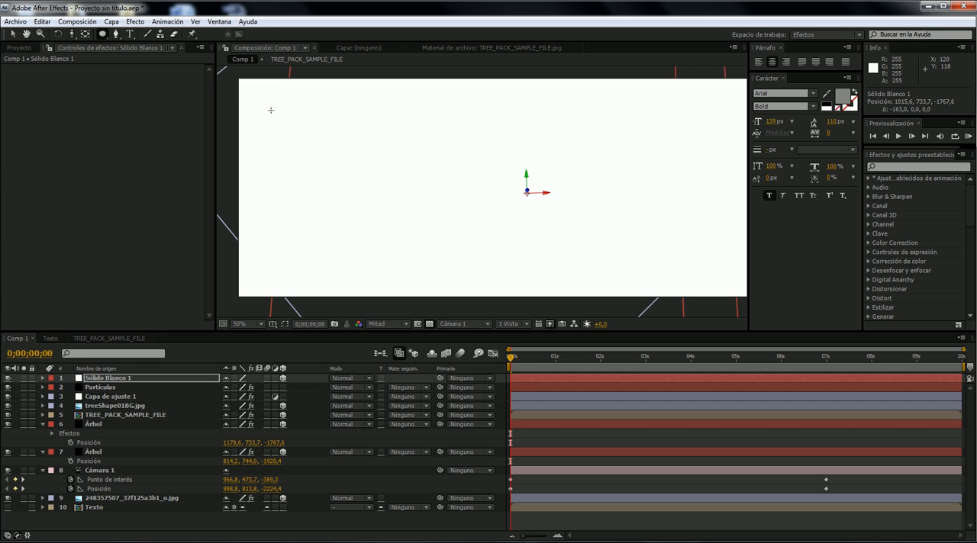
{"action": "left_click_drag", "start_coordinate": [259, 103], "coordinate": [731, 333]}
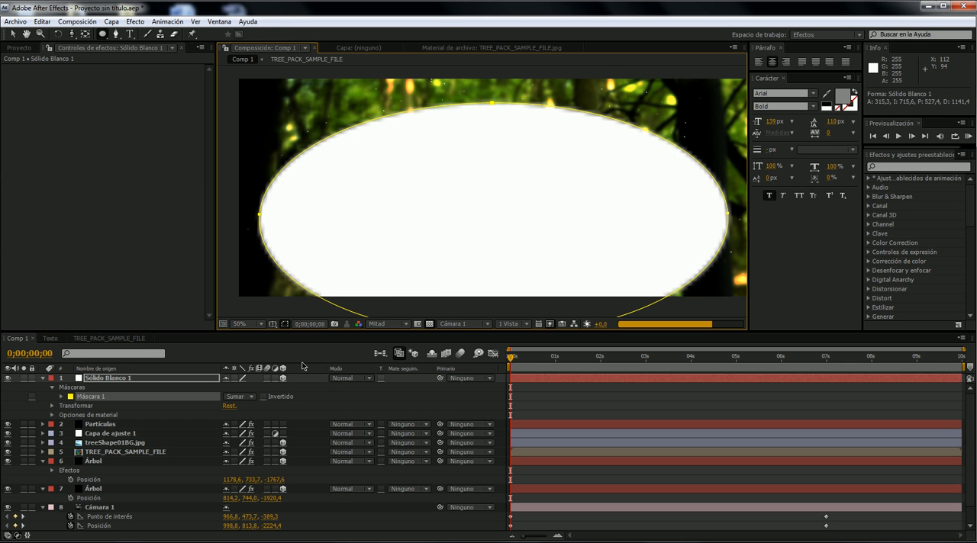
{"action": "left_click", "coordinate": [61, 397]}
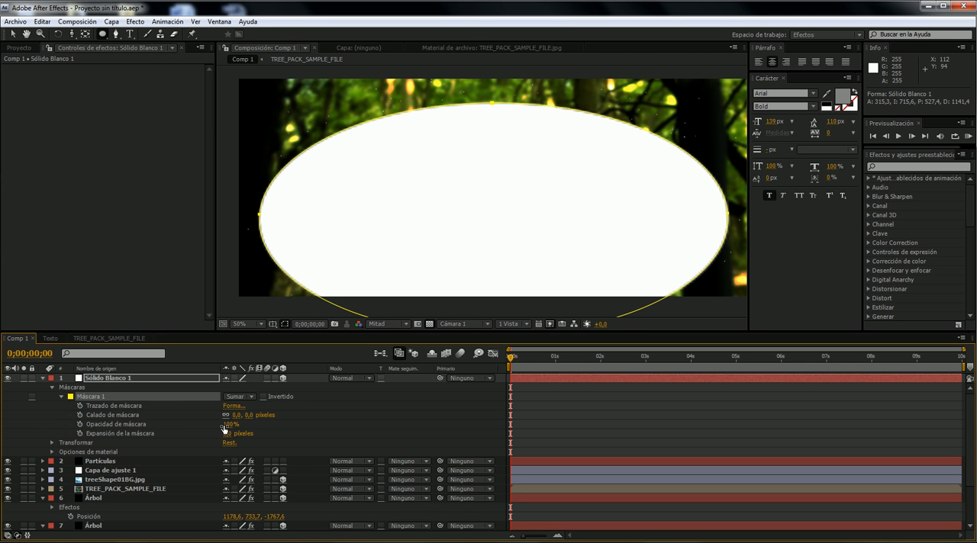
{"action": "left_click_drag", "start_coordinate": [249, 415], "coordinate": [262, 415]}
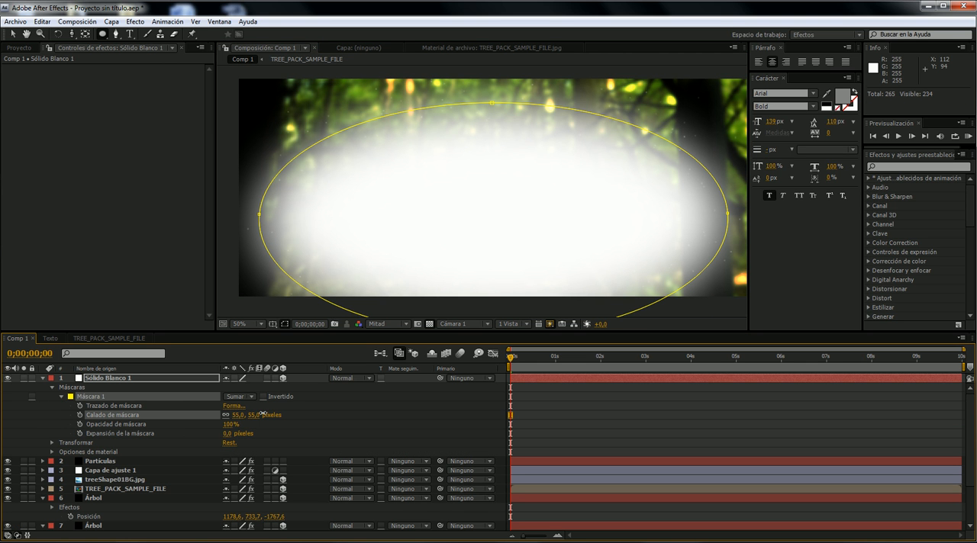
{"action": "left_click", "coordinate": [43, 377]}
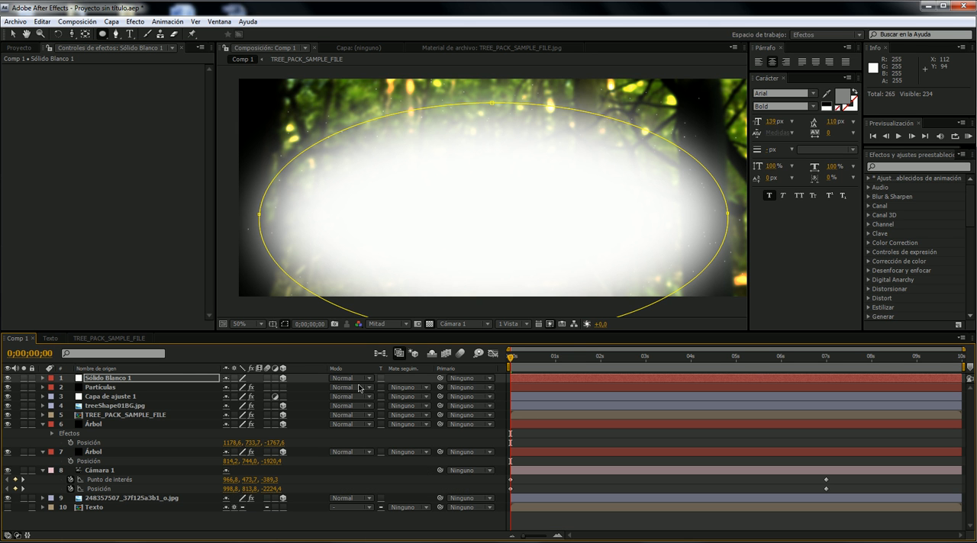
- Set the white solid's opacity to 19% and move it closer to the camera at 0;00;00;00
{"action": "key", "text": "t"}
{"action": "left_click_drag", "start_coordinate": [226, 386], "coordinate": [176, 389]}
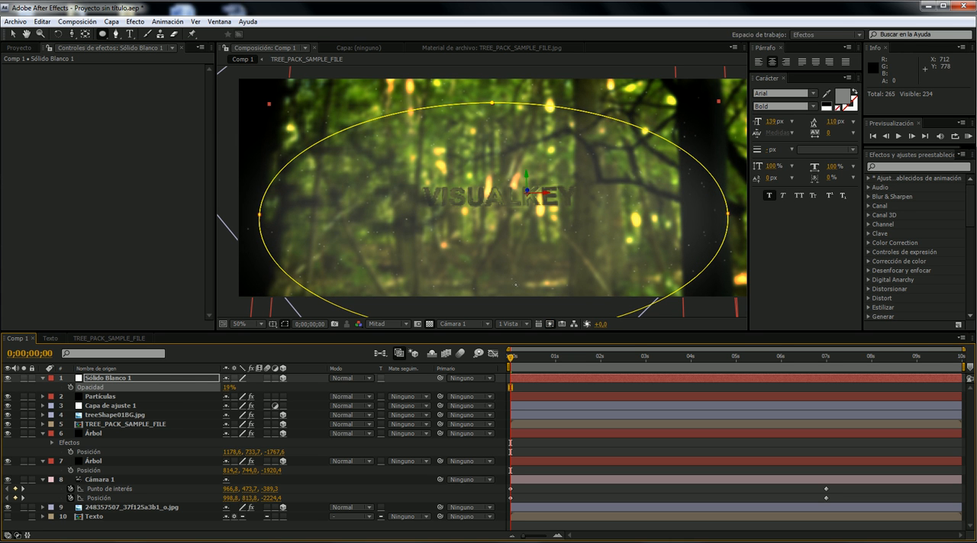
{"action": "left_click", "coordinate": [14, 34]}
{"action": "left_click_drag", "start_coordinate": [535, 360], "coordinate": [469, 372]}
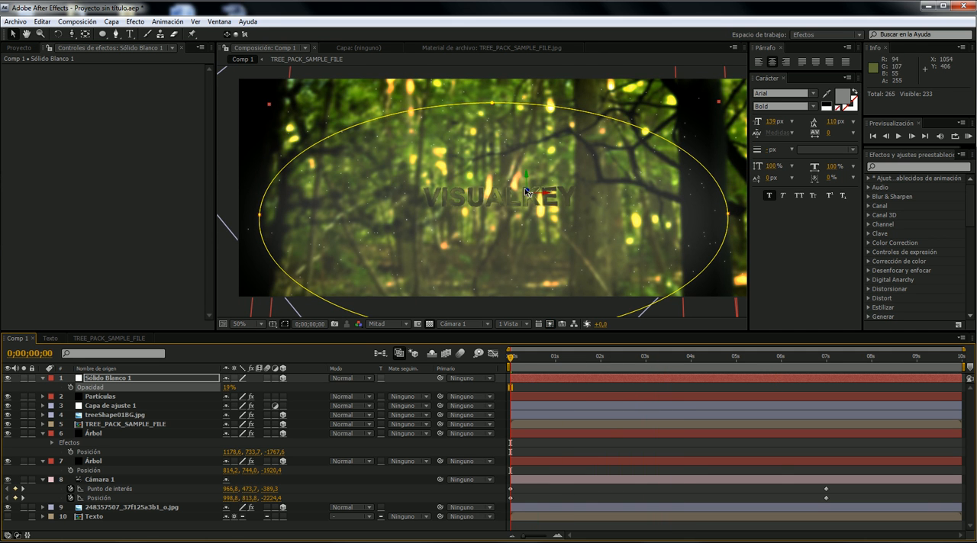
{"action": "mouse_move", "coordinate": [541, 172]}
{"action": "left_mouse_down"}
{"action": "mouse_move", "coordinate": [529, 175]}
{"action": "mouse_move", "coordinate": [529, 163]}
{"action": "mouse_move", "coordinate": [531, 176]}
{"action": "left_mouse_up"}
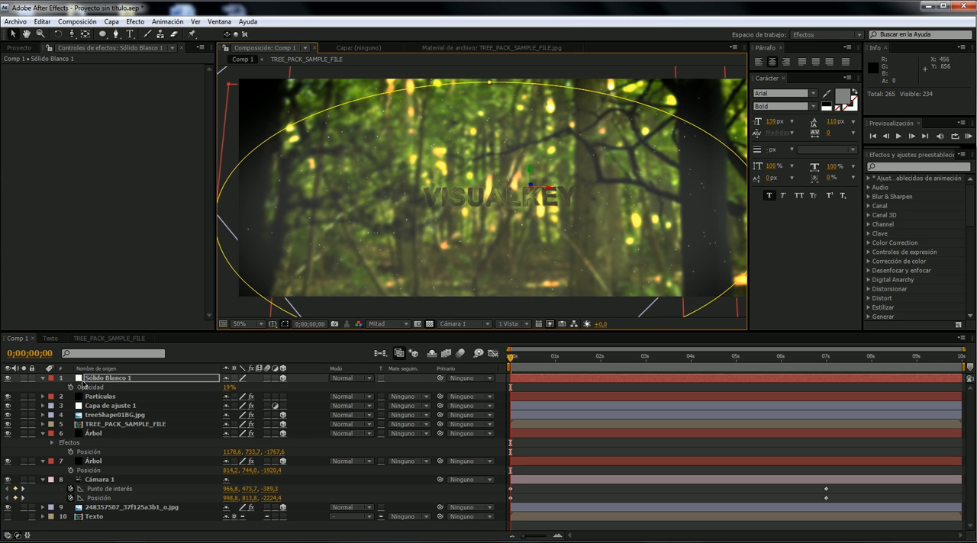
- Duplicate the white solid, move the copy deeper to about 1014.1, 628.9, -1608.1, and preview it at 0;00;03;22
{"action": "left_click", "coordinate": [92, 380]}
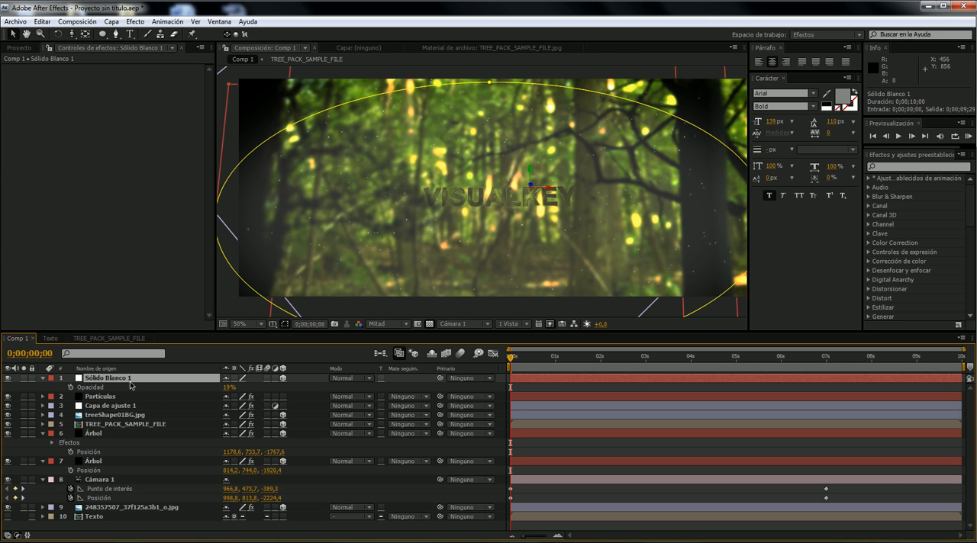
{"action": "key", "text": "ctrl+d"}
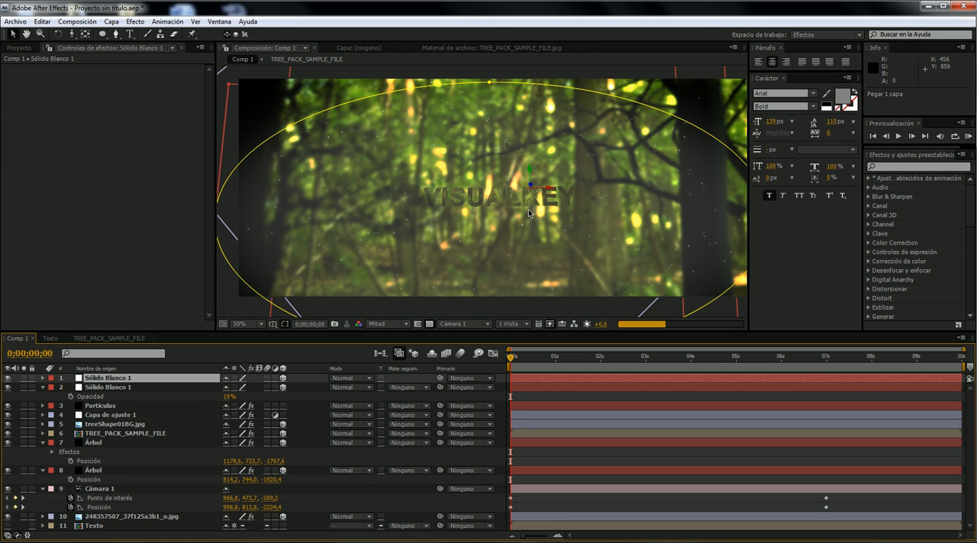
{"action": "left_click_drag", "start_coordinate": [532, 185], "coordinate": [472, 235]}
{"action": "left_click_drag", "start_coordinate": [525, 203], "coordinate": [523, 160]}
{"action": "left_click_drag", "start_coordinate": [522, 132], "coordinate": [499, 128]}
{"action": "left_click_drag", "start_coordinate": [504, 353], "coordinate": [681, 369]}
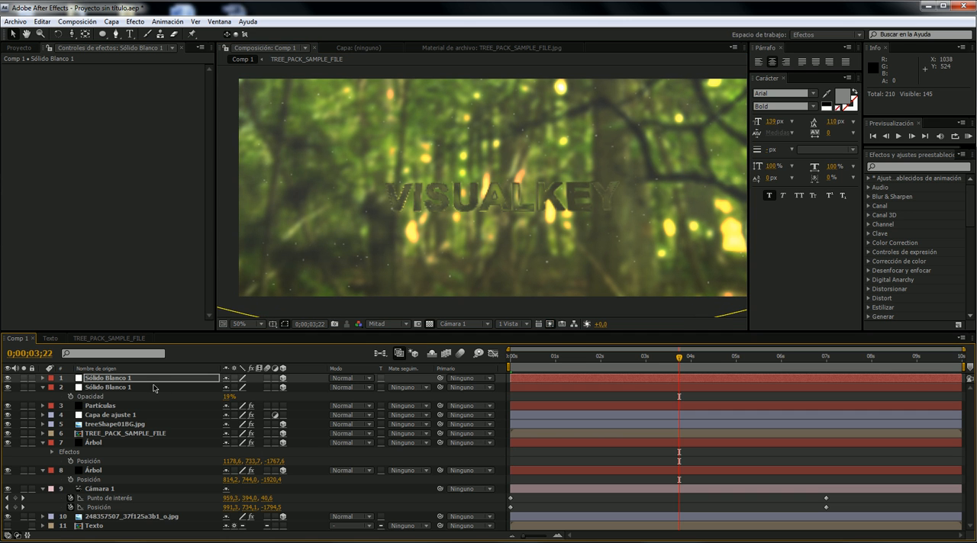
- Show the composition from the Superior view without the transparency grid and frame the two selected white solids
{"action": "left_click", "coordinate": [474, 330]}
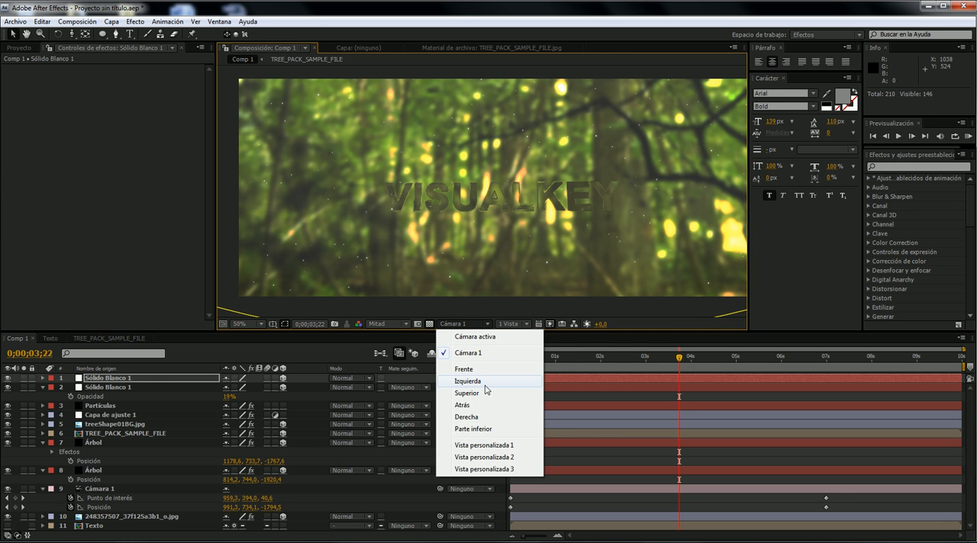
{"action": "left_click", "coordinate": [486, 392]}
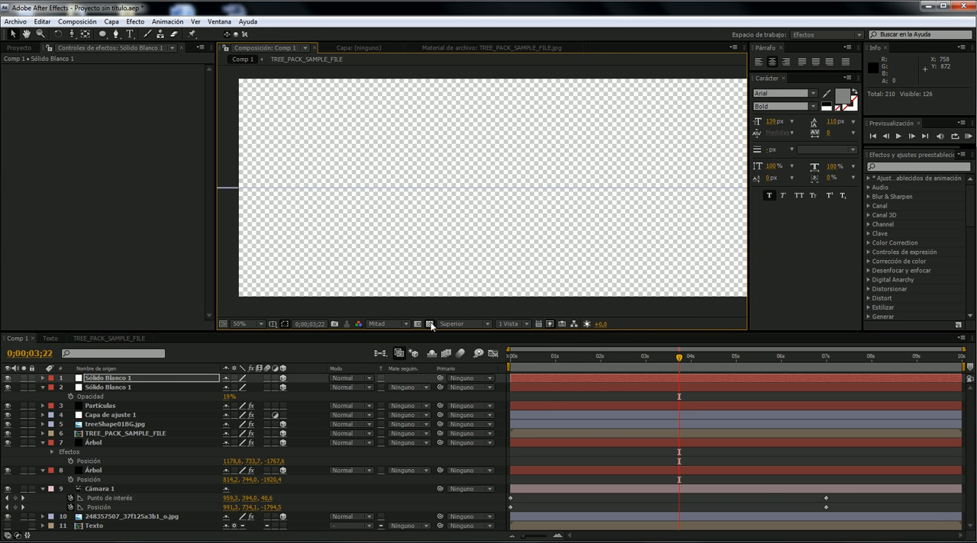
{"action": "left_click", "coordinate": [429, 324]}
{"action": "scroll", "coordinate": [458, 285], "scroll_direction": "down", "scroll_amount": 4}
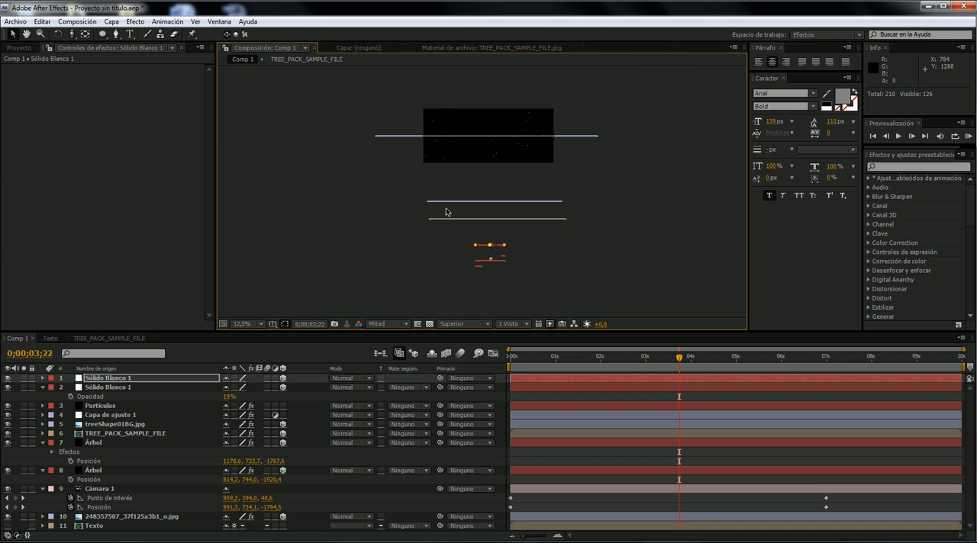
{"action": "left_click", "coordinate": [141, 386]}
{"action": "left_click", "coordinate": [148, 377], "text": "shift"}
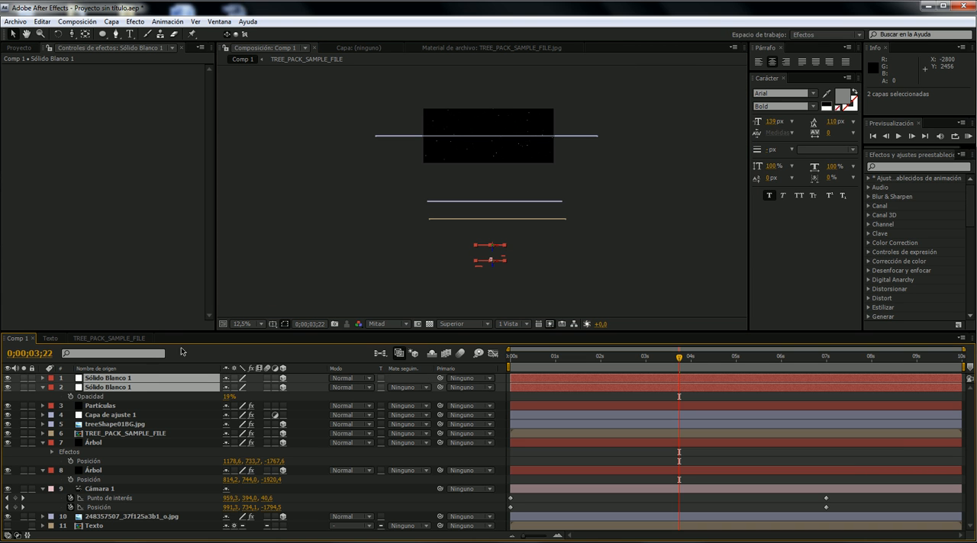
{"action": "scroll", "coordinate": [454, 283], "scroll_direction": "up", "scroll_amount": 3}
{"action": "scroll", "coordinate": [488, 266], "scroll_direction": "down", "scroll_amount": 2}
{"action": "key", "text": "space"}
{"action": "left_click_drag", "start_coordinate": [497, 253], "coordinate": [478, 142]}
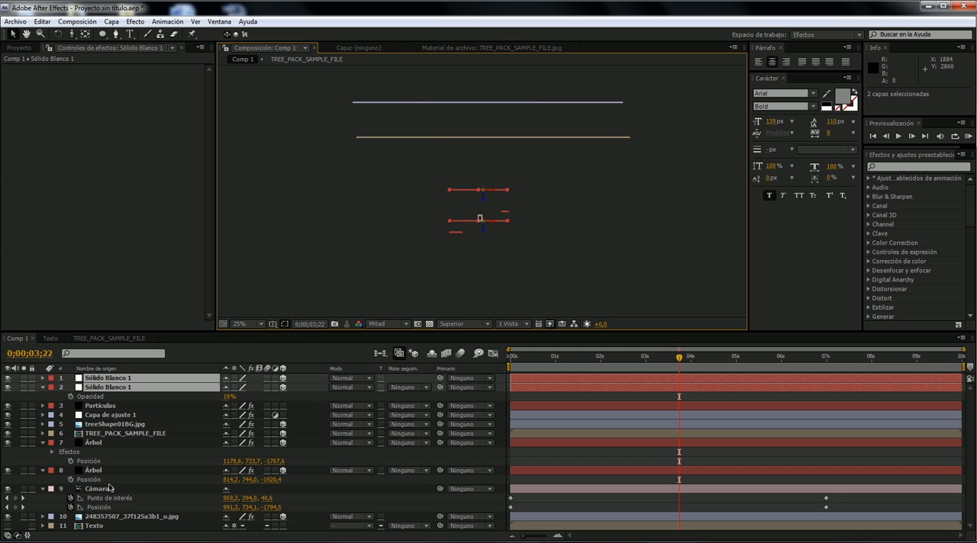
- Check the camera's path, select the nearer white solid, and set the time to 0;00;02;25 as the camera reaches it
{"action": "left_click", "coordinate": [107, 489]}
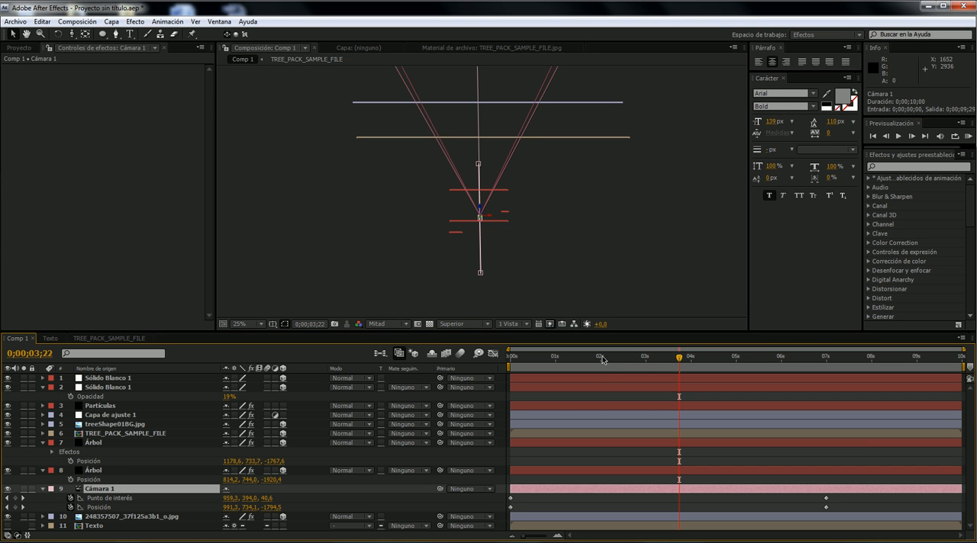
{"action": "left_click", "coordinate": [495, 221]}
{"action": "left_click_drag", "start_coordinate": [612, 359], "coordinate": [569, 356]}
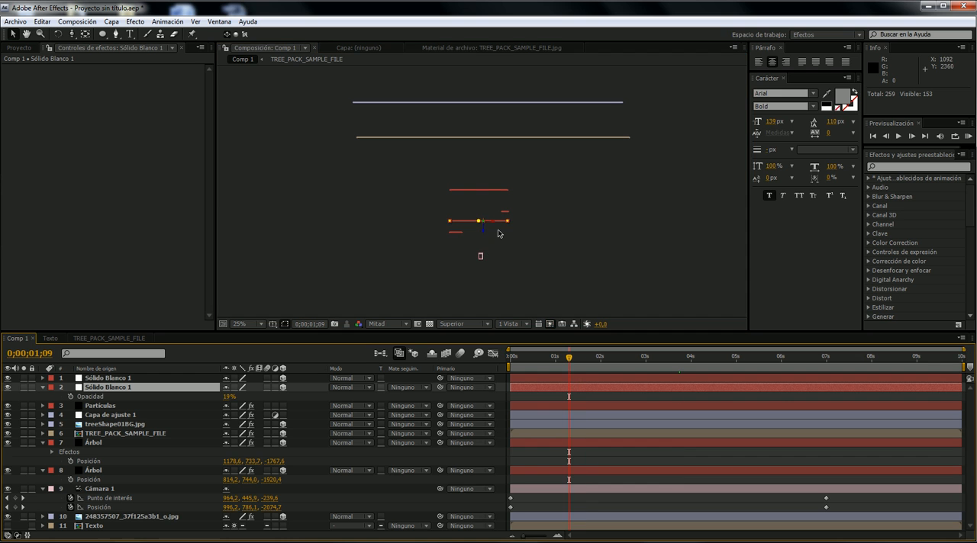
{"action": "left_click", "coordinate": [494, 194]}
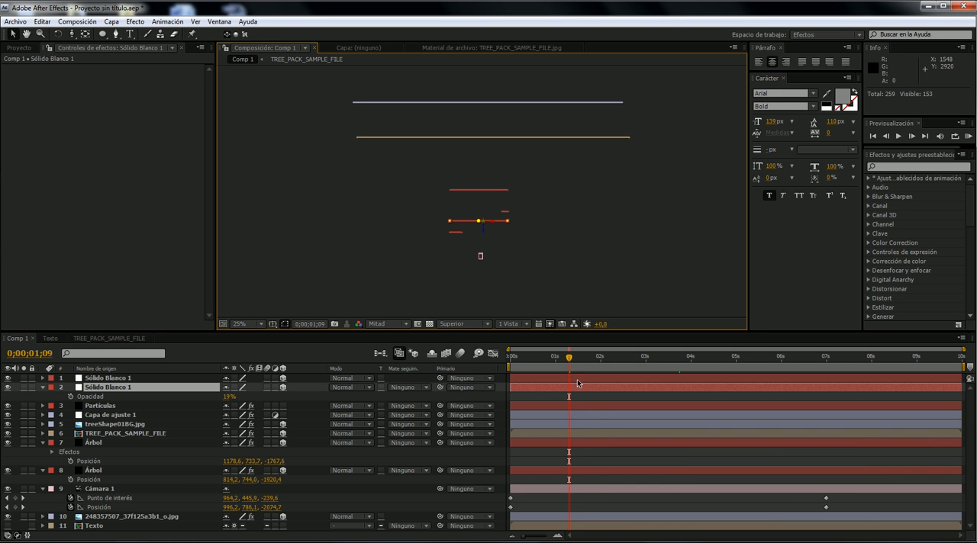
{"action": "left_click_drag", "start_coordinate": [572, 365], "coordinate": [639, 348]}
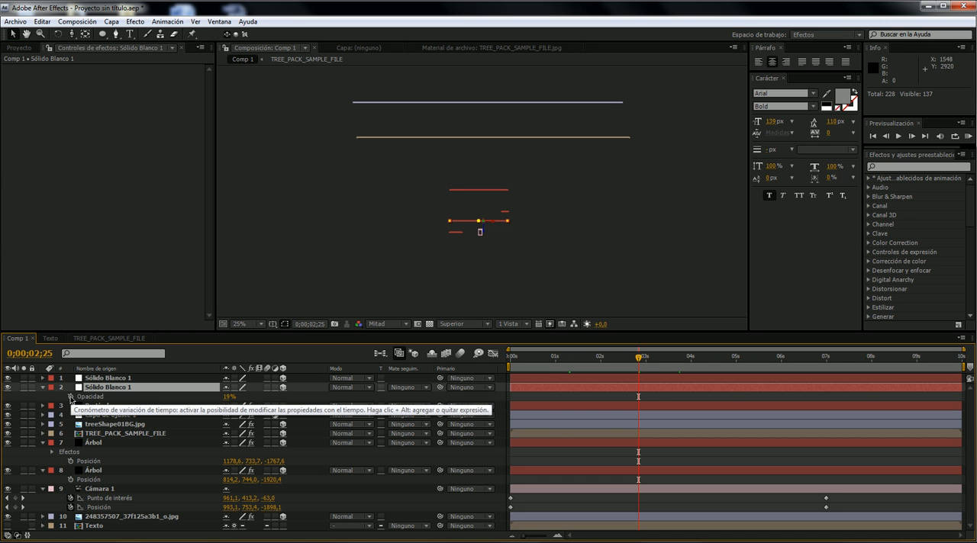
- Keyframe the nearer white solid's opacity from 19% at 0;00;02;25 to 0% at 0;00;03;06
{"action": "left_click", "coordinate": [71, 397]}
{"action": "left_click", "coordinate": [639, 356]}
{"action": "left_click_drag", "start_coordinate": [639, 356], "coordinate": [653, 353]}
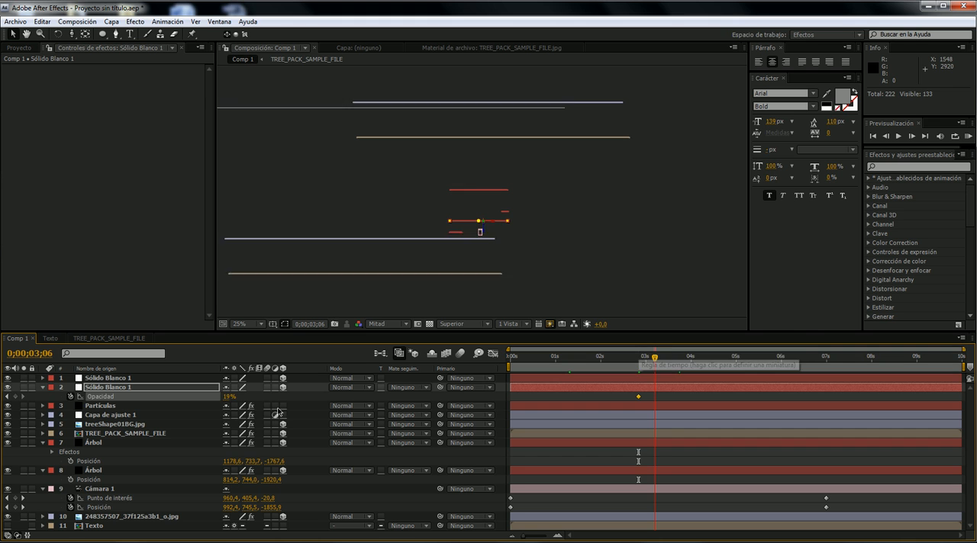
{"action": "left_click", "coordinate": [229, 397]}
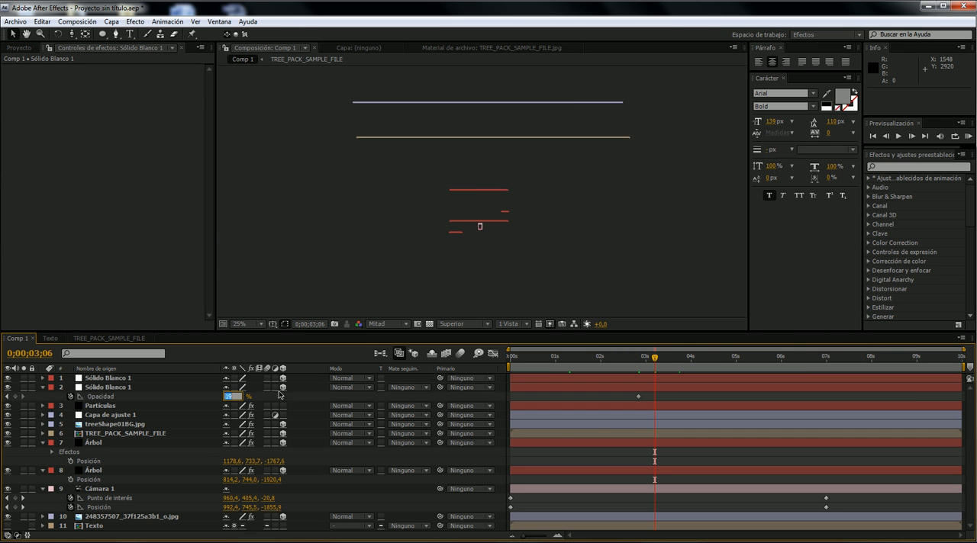
{"action": "type", "text": "0"}
{"action": "key", "text": "Return"}
- Copy the two opacity keyframes onto the farther white solid, starting at 0;00;03;06, and reveal them in the timeline
{"action": "left_click", "coordinate": [140, 395]}
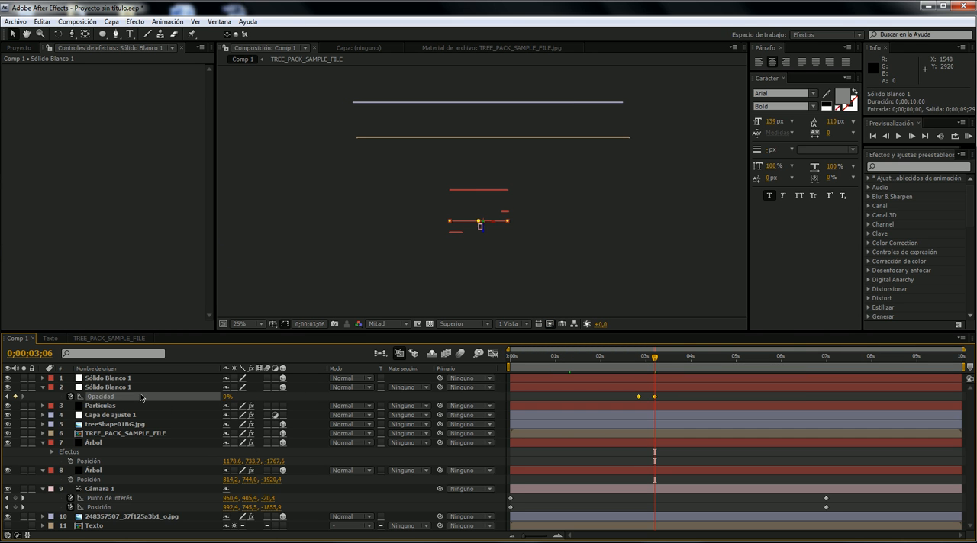
{"action": "left_click", "coordinate": [136, 379]}
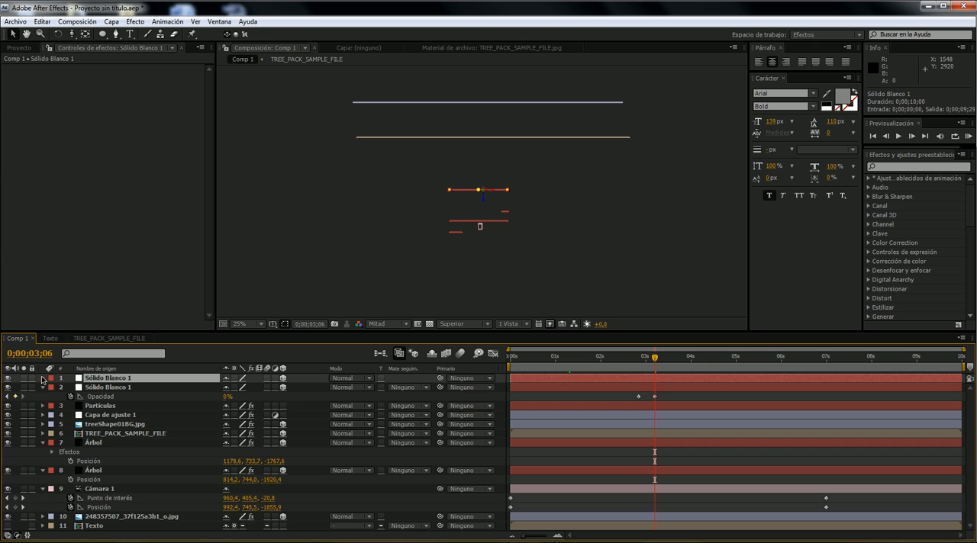
{"action": "left_click", "coordinate": [43, 378]}
{"action": "key", "text": "ctrl+v"}
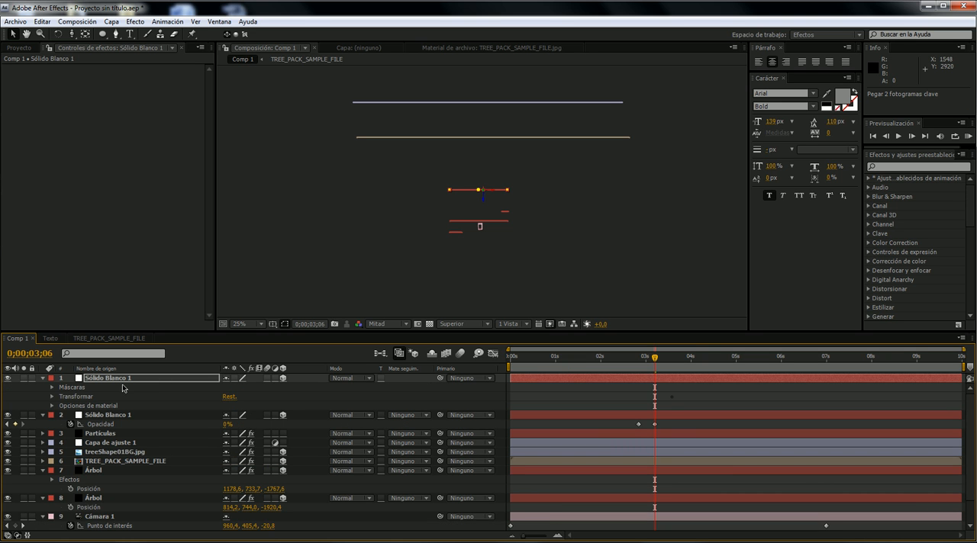
{"action": "key", "text": "u"}
{"action": "key", "text": "End"}
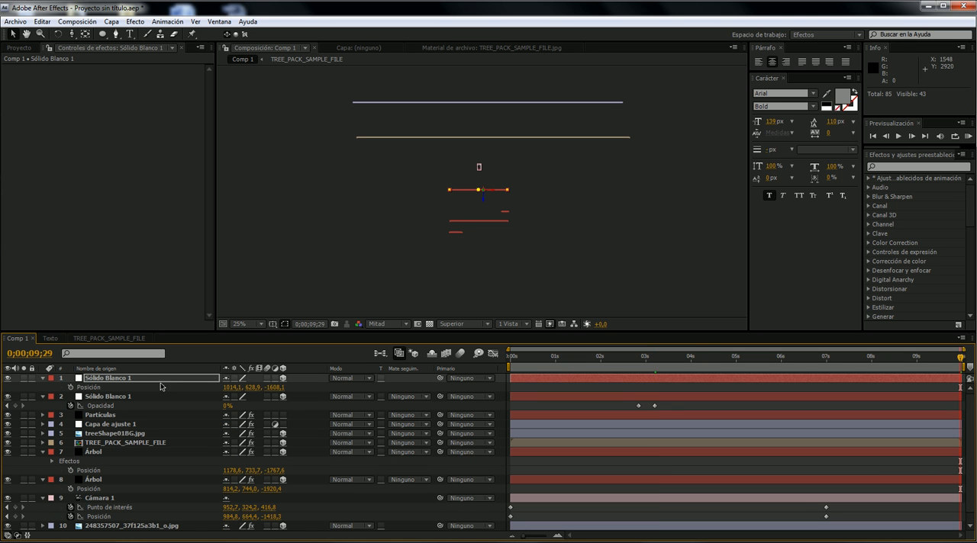
{"action": "left_click", "coordinate": [158, 378]}
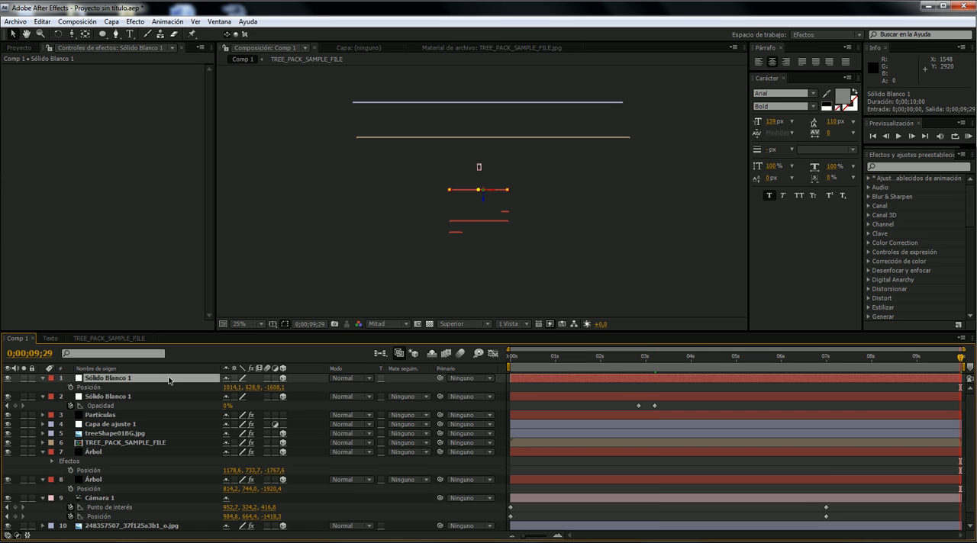
{"action": "key", "text": "ctrl+v"}
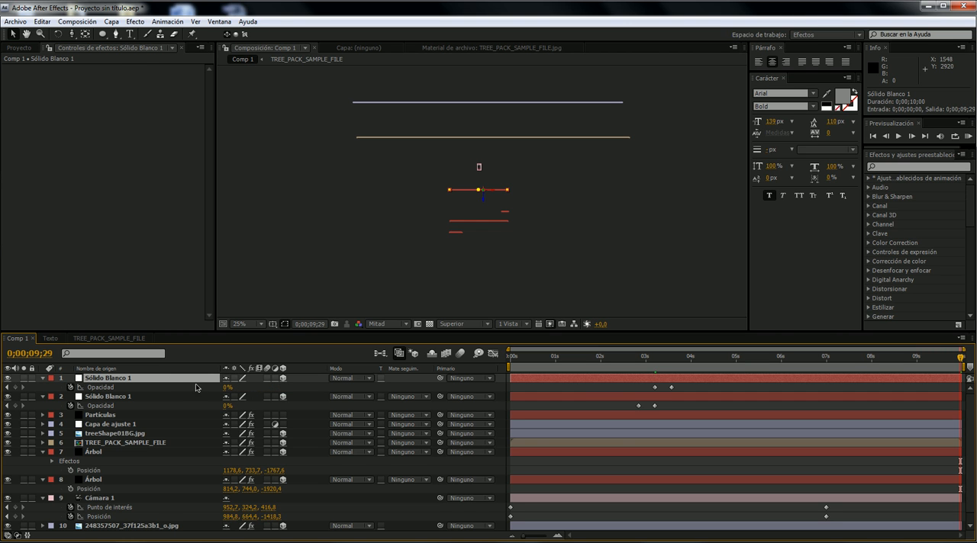
- Move the farther white solid's two opacity keyframes to just after 5 seconds, where the camera reaches it, and check the Superior view
{"action": "left_click_drag", "start_coordinate": [627, 356], "coordinate": [741, 360]}
{"action": "mouse_move", "coordinate": [646, 384]}
{"action": "left_mouse_down"}
{"action": "mouse_move", "coordinate": [752, 387]}
{"action": "mouse_move", "coordinate": [756, 360]}
{"action": "mouse_move", "coordinate": [777, 360]}
{"action": "left_mouse_up"}
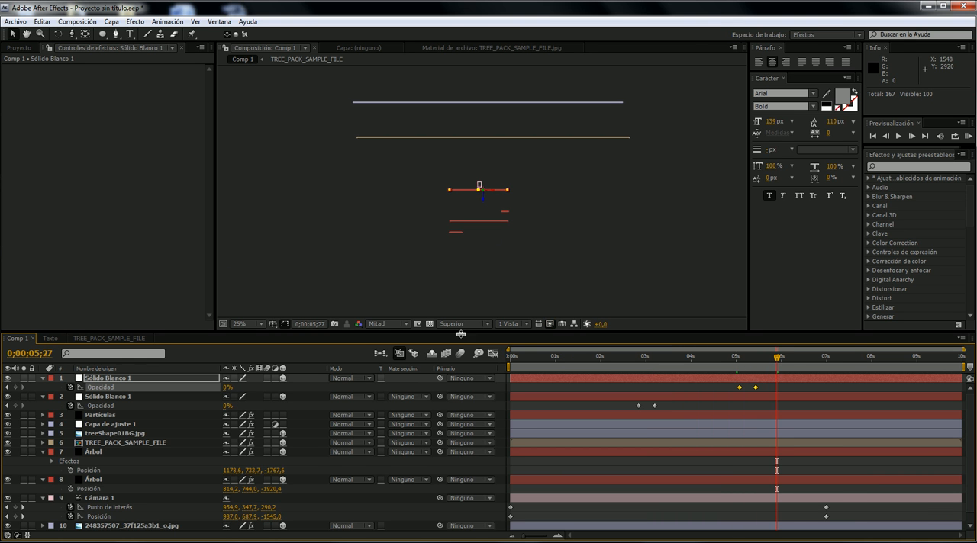
{"action": "left_click", "coordinate": [479, 323]}
{"action": "left_click", "coordinate": [492, 222]}
{"action": "scroll", "coordinate": [497, 222], "scroll_direction": "up", "scroll_amount": 3}
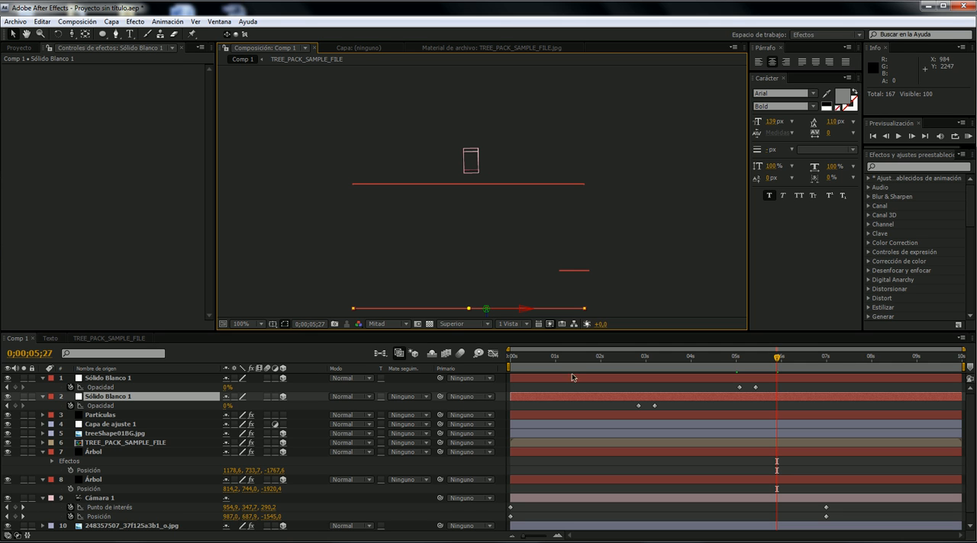
- Show the composition through Cámara 1 and set the view magnification to 50%
{"action": "left_click", "coordinate": [450, 327]}
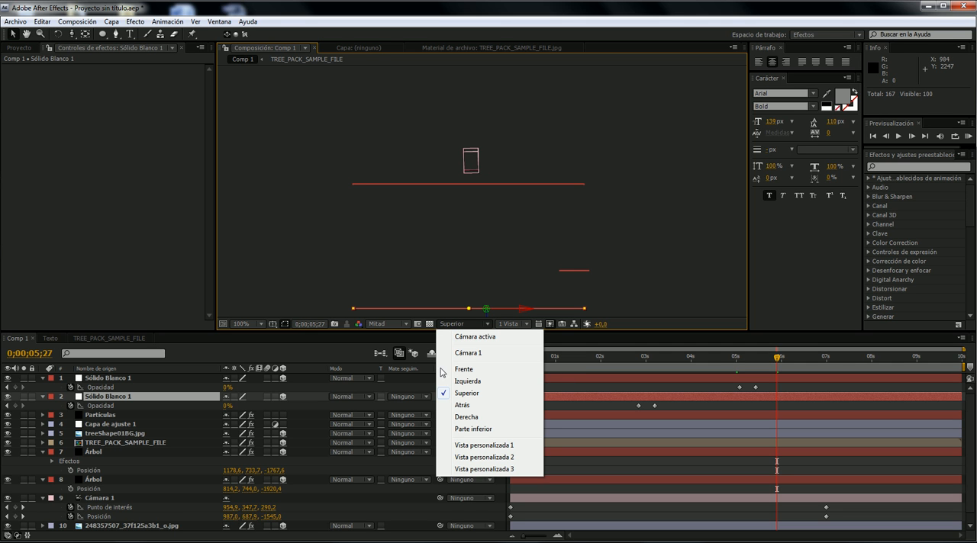
{"action": "left_click", "coordinate": [503, 353]}
{"action": "scroll", "coordinate": [489, 240], "scroll_direction": "down", "scroll_amount": 6}
{"action": "scroll", "coordinate": [522, 196], "scroll_direction": "up", "scroll_amount": 4}
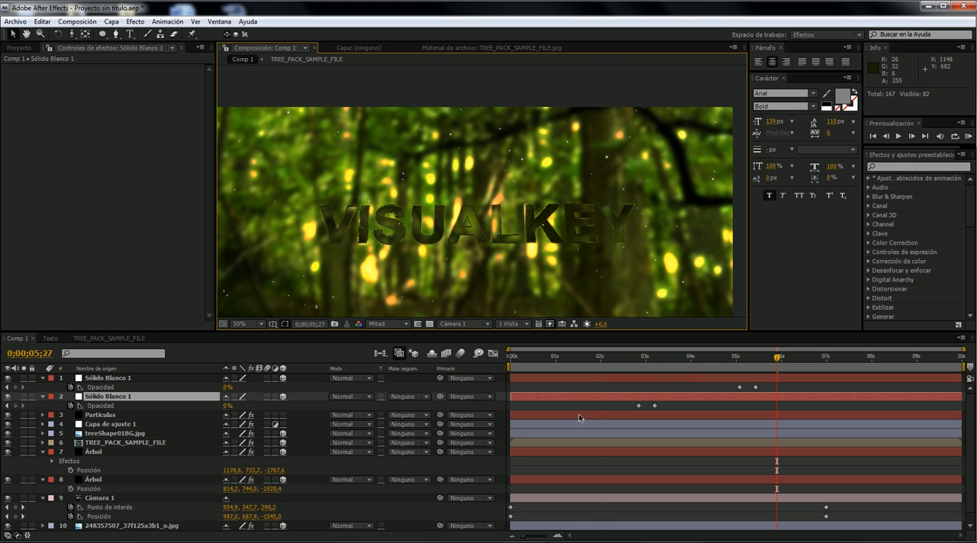
- Scrub through the animation up to 0;00;05;28 to preview the haze fades and centre the frame in the viewer
{"action": "left_click_drag", "start_coordinate": [598, 358], "coordinate": [778, 357]}
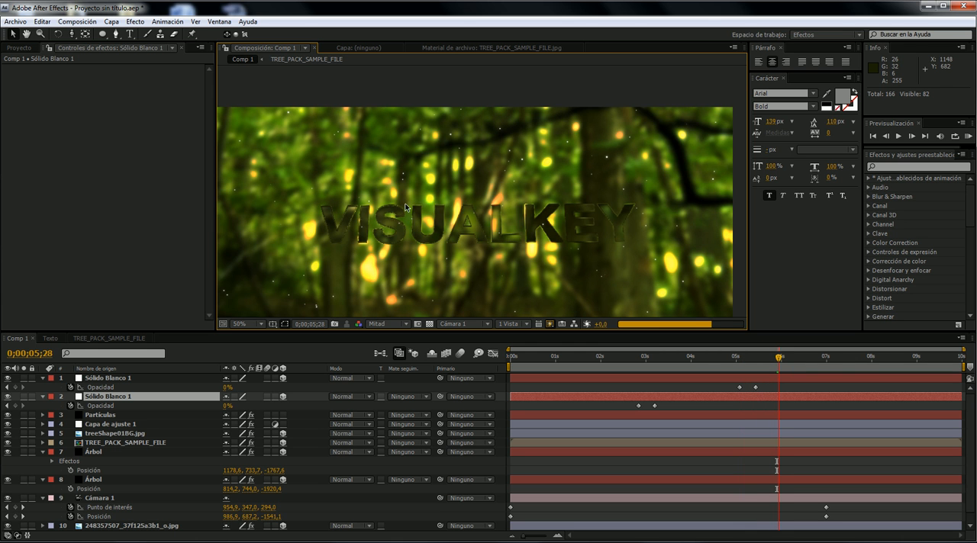
{"action": "key", "text": "comma"}
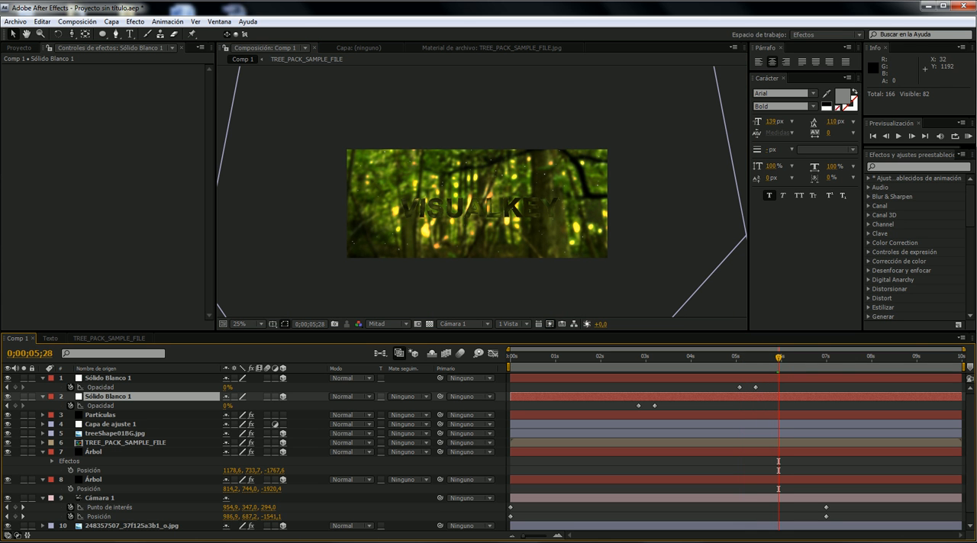
{"action": "scroll", "coordinate": [470, 238], "scroll_direction": "up", "scroll_amount": 1}
{"action": "key", "text": "space"}
{"action": "left_click_drag", "start_coordinate": [472, 230], "coordinate": [485, 208]}
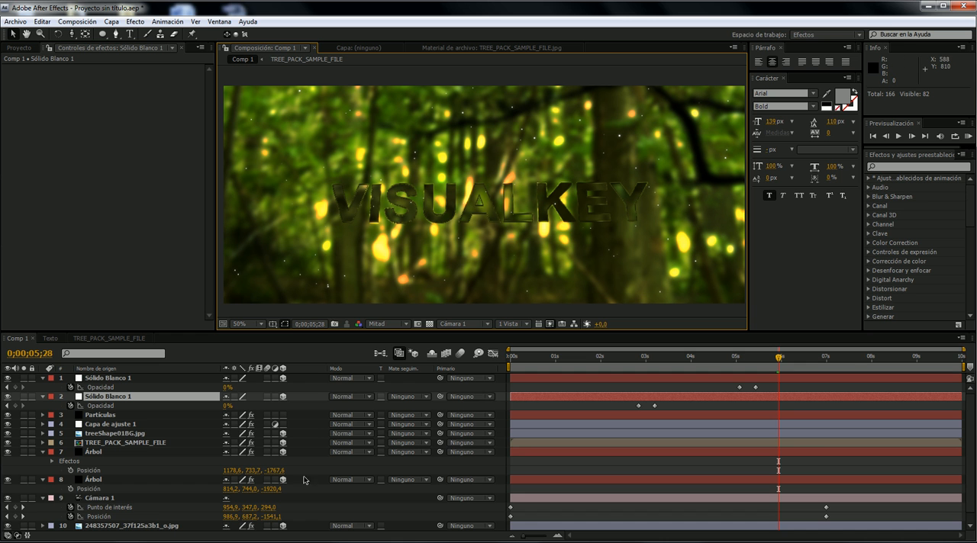
- Switch to the browser and look through the VisualKey home page posts and the Tutoriales page
{"action": "left_click", "coordinate": [201, 486]}
{"action": "scroll", "coordinate": [388, 235], "scroll_direction": "up", "scroll_amount": 8}
{"action": "scroll", "coordinate": [387, 235], "scroll_direction": "up", "scroll_amount": 5}
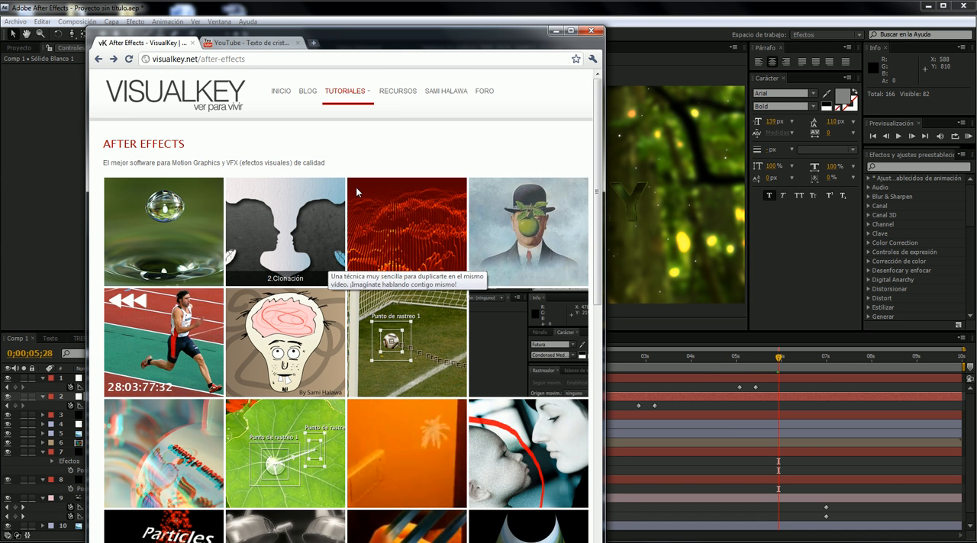
{"action": "mouse_move", "coordinate": [364, 117]}
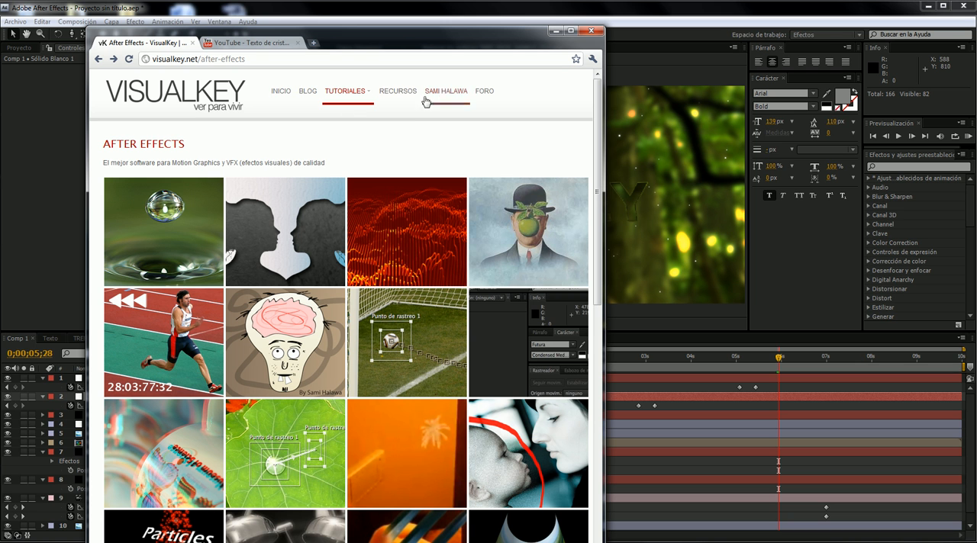
{"action": "left_click", "coordinate": [210, 92]}
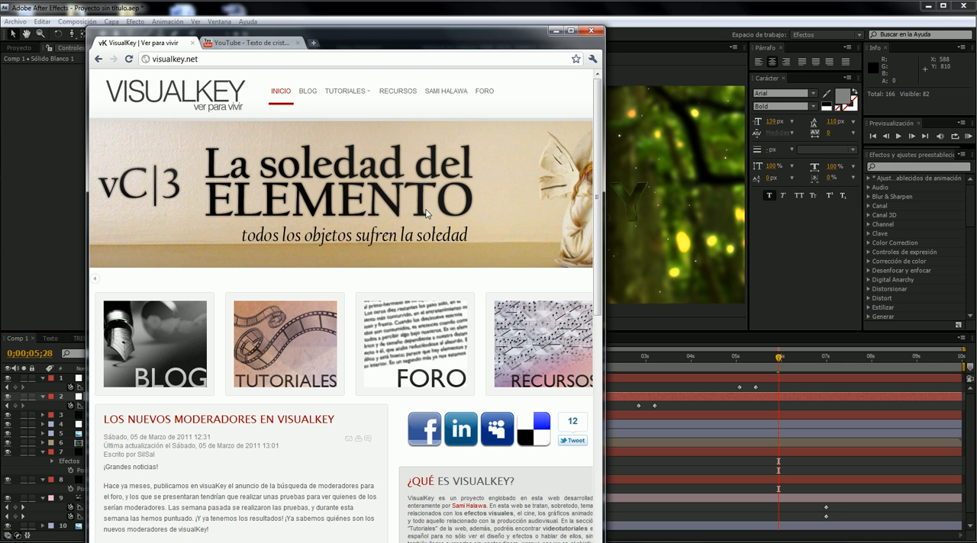
{"action": "scroll", "coordinate": [296, 191], "scroll_direction": "down", "scroll_amount": 5}
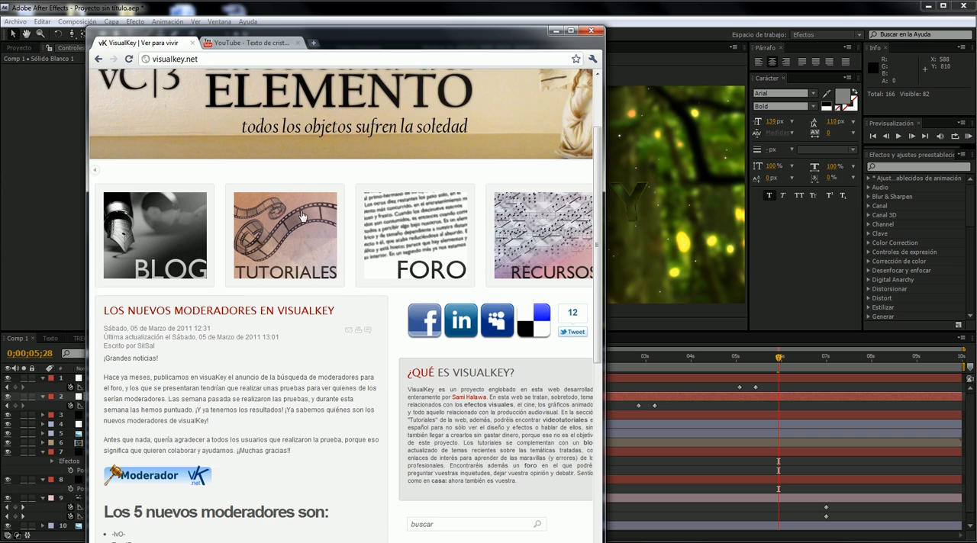
{"action": "scroll", "coordinate": [204, 138], "scroll_direction": "down", "scroll_amount": 5}
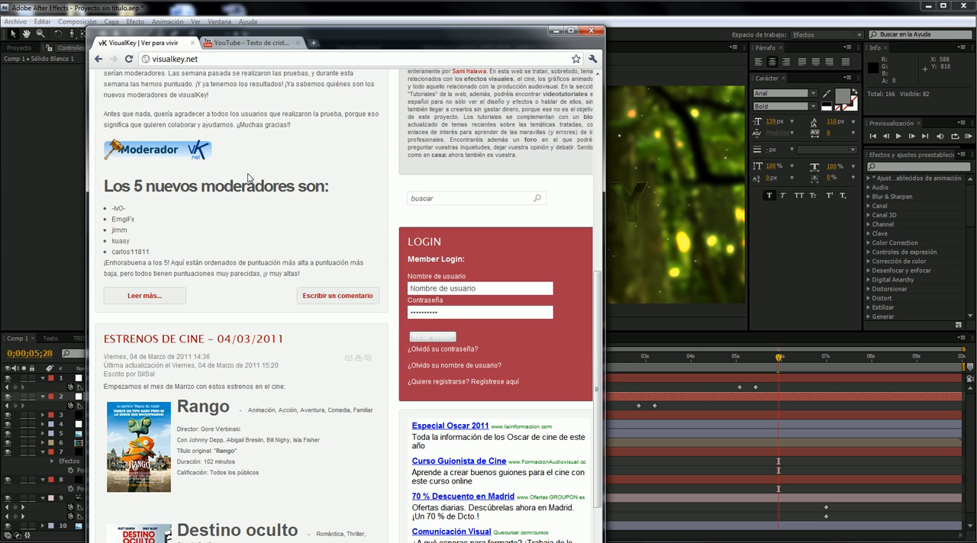
{"action": "scroll", "coordinate": [319, 223], "scroll_direction": "up", "scroll_amount": 3}
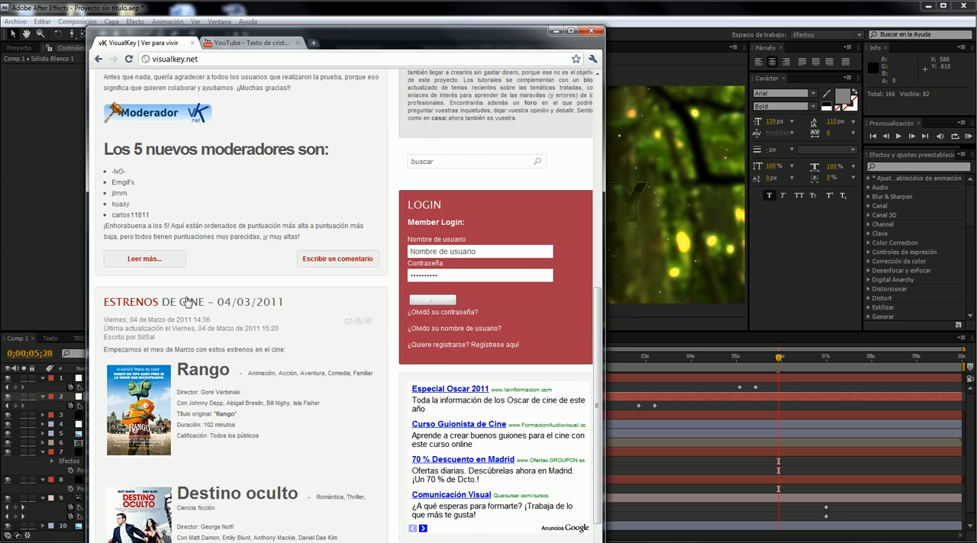
{"action": "scroll", "coordinate": [327, 285], "scroll_direction": "up", "scroll_amount": 6}
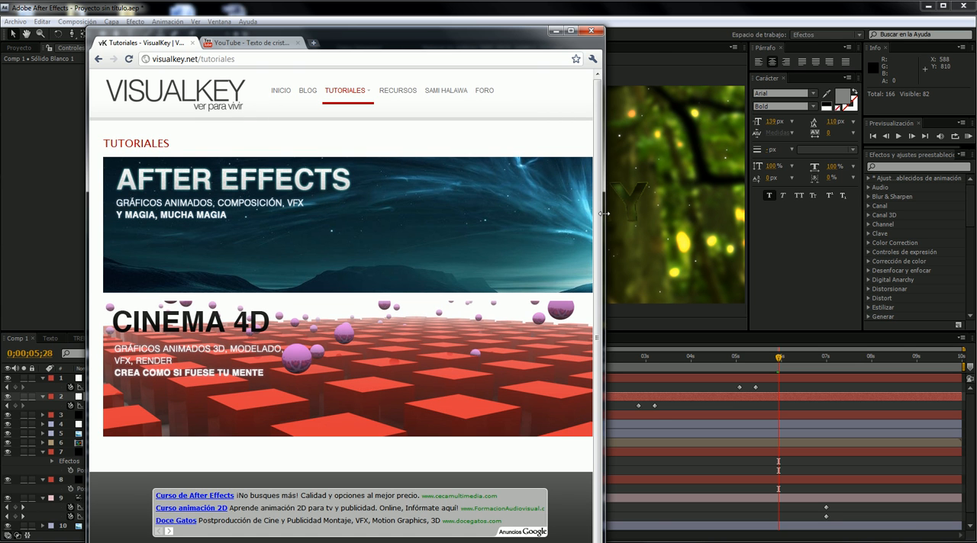
- Widen the browser window, look through the VisualKey forum sections, and return to After Effects
{"action": "left_click_drag", "start_coordinate": [603, 213], "coordinate": [655, 215]}
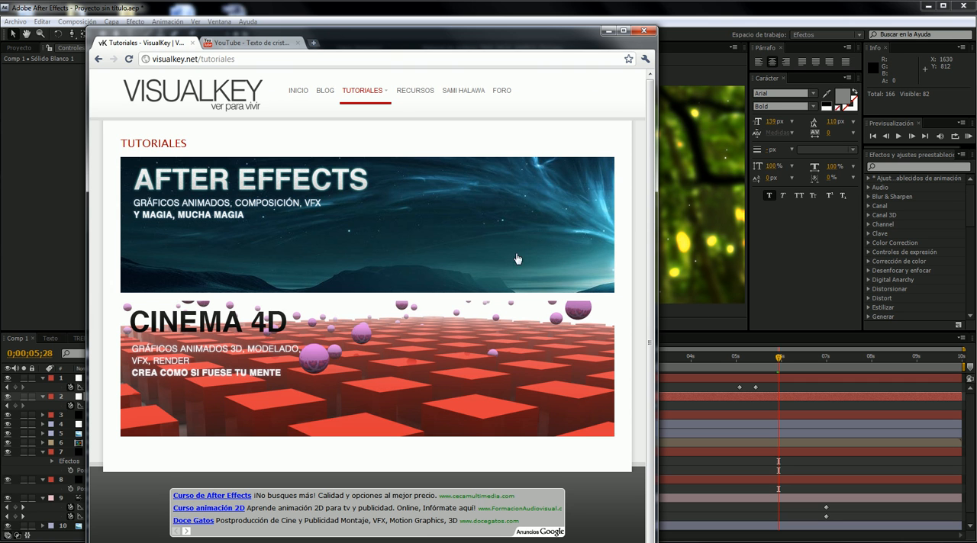
{"action": "left_click", "coordinate": [497, 96]}
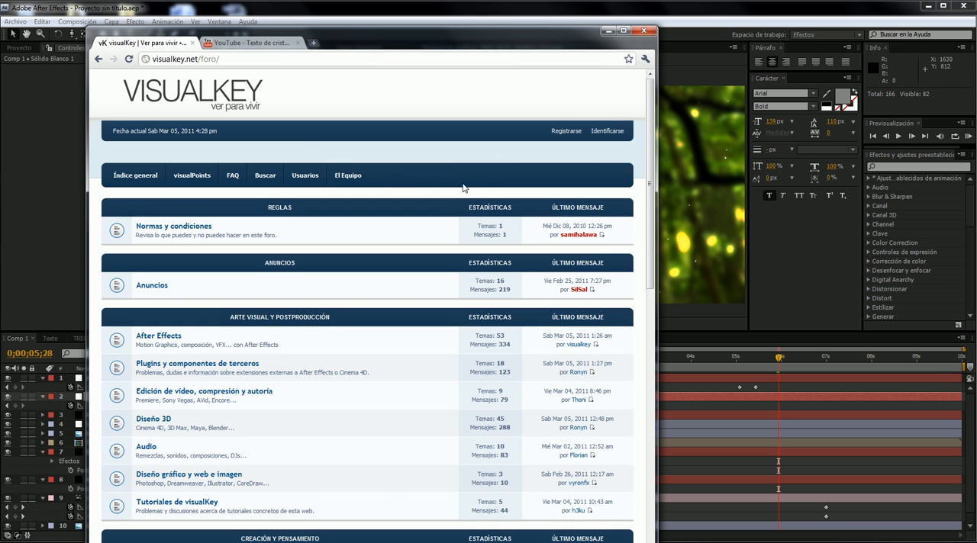
{"action": "scroll", "coordinate": [454, 196], "scroll_direction": "down", "scroll_amount": 6}
{"action": "scroll", "coordinate": [502, 291], "scroll_direction": "up", "scroll_amount": 2}
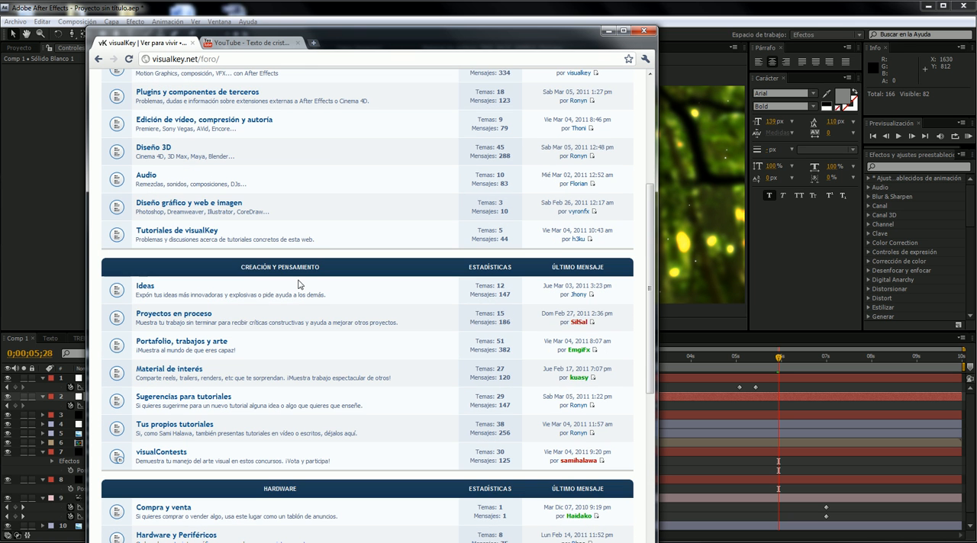
{"action": "scroll", "coordinate": [474, 113], "scroll_direction": "up", "scroll_amount": 1}
{"action": "left_click", "coordinate": [608, 31]}
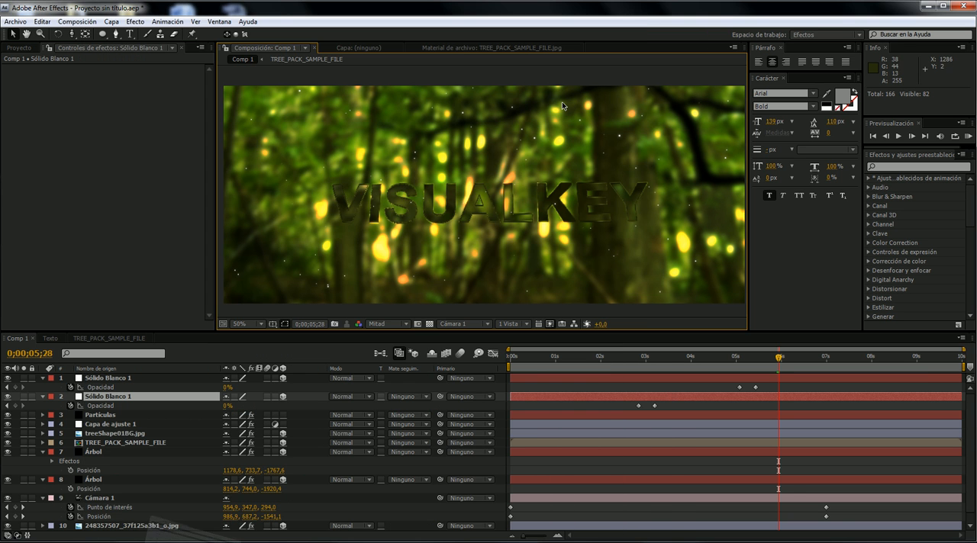